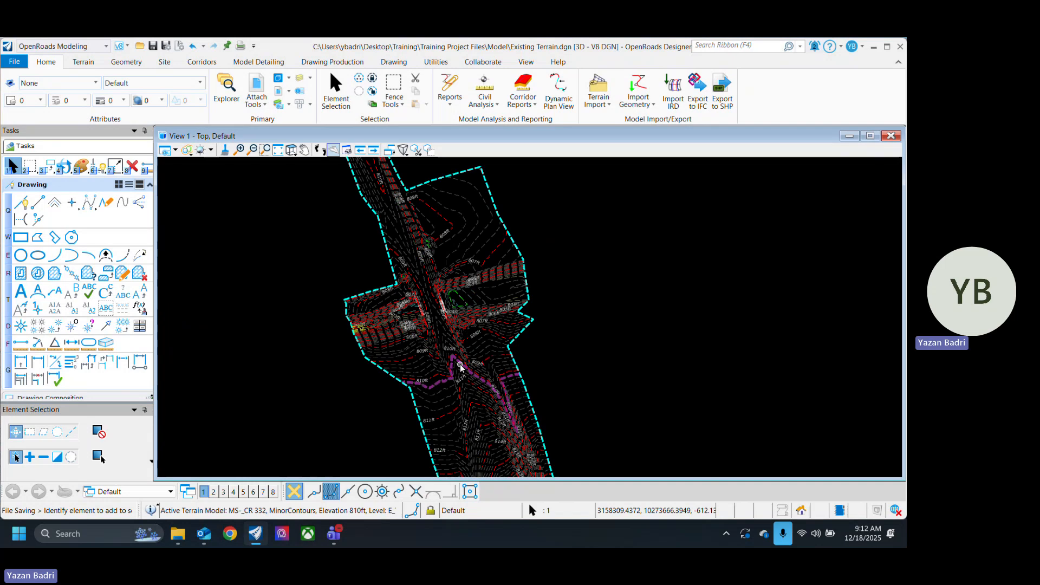
Step: Open the terrain model's properties and review the existing and proposed terrain feature definitions available for it
{"action": "left_click", "coordinate": [481, 367]}
{"action": "right_click", "coordinate": [482, 406]}
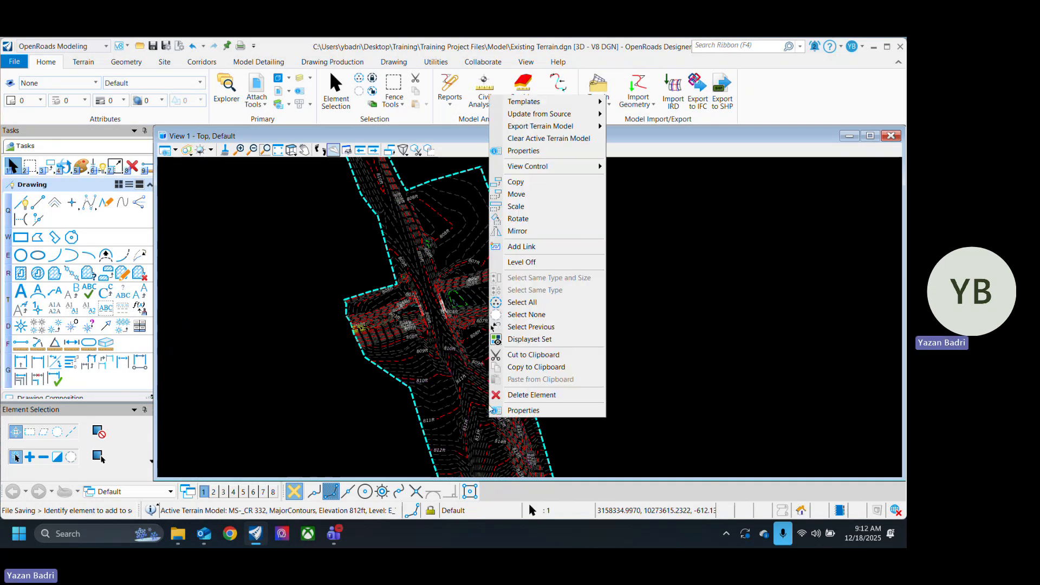
{"action": "left_click", "coordinate": [529, 411]}
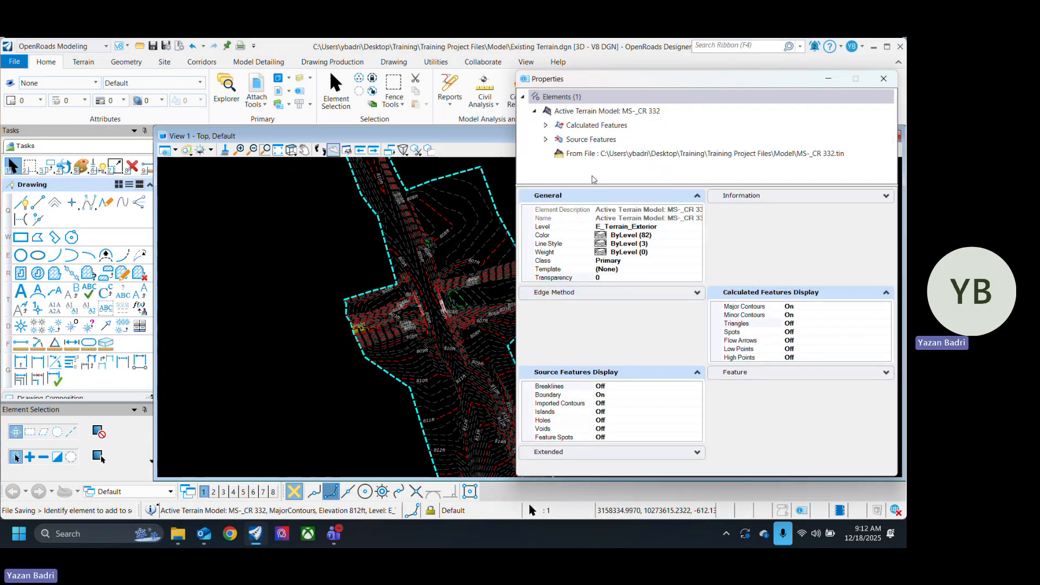
{"action": "left_click", "coordinate": [790, 378]}
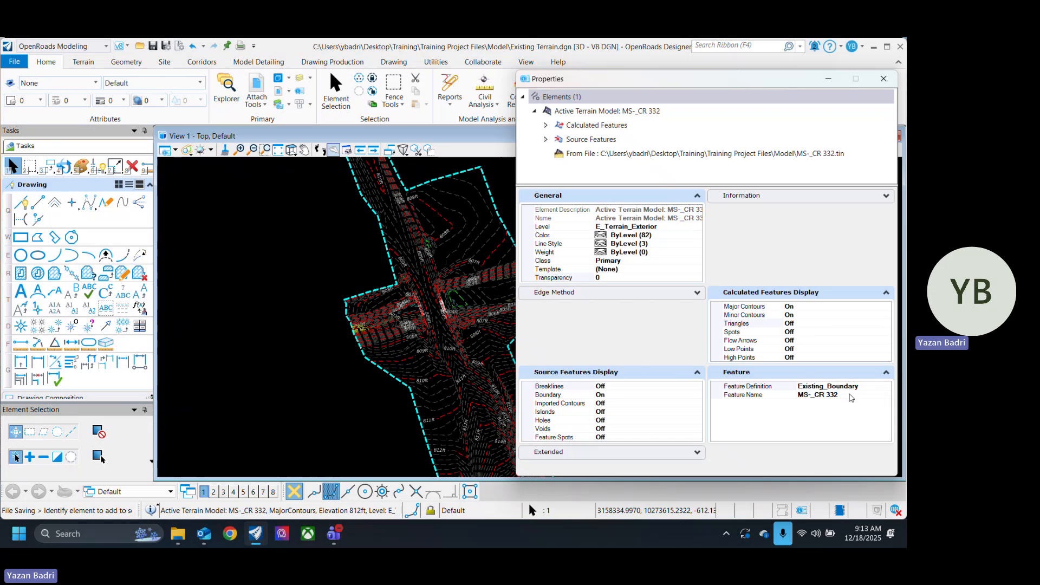
{"action": "left_click", "coordinate": [822, 387]}
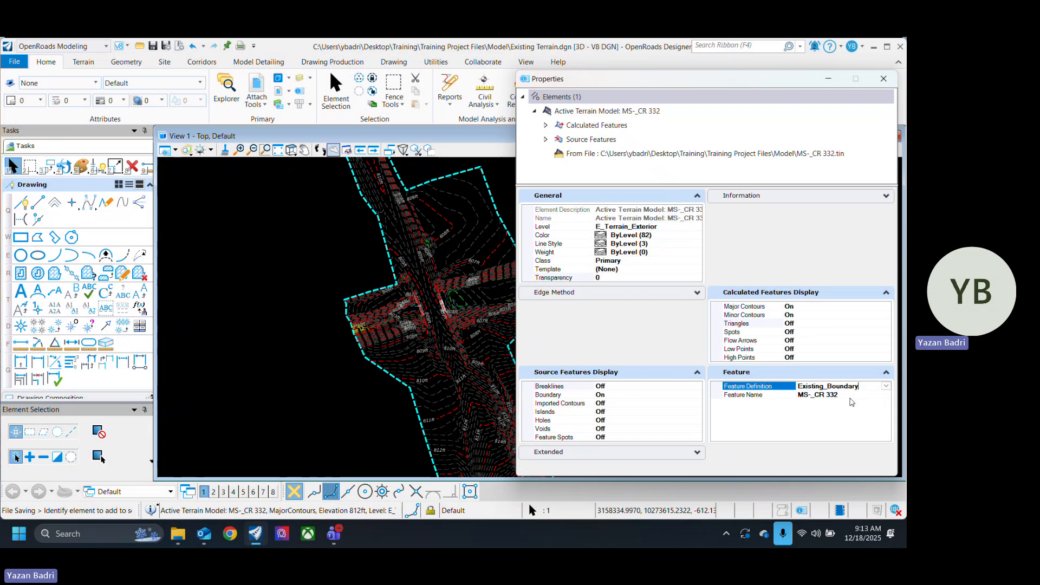
{"action": "left_click", "coordinate": [887, 385]}
{"action": "scroll", "coordinate": [850, 454], "scroll_direction": "down", "scroll_amount": 1}
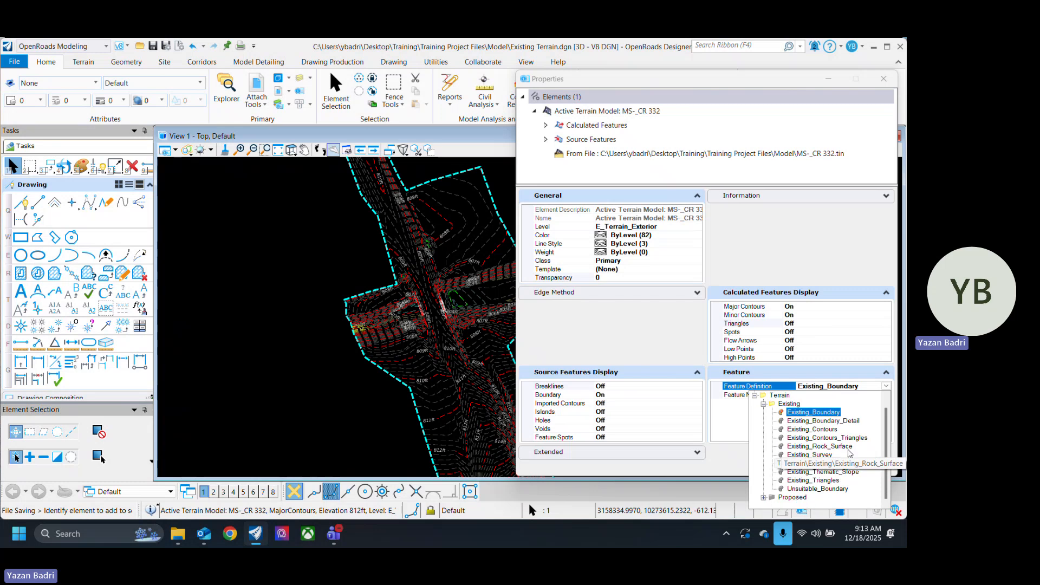
{"action": "scroll", "coordinate": [849, 454], "scroll_direction": "down", "scroll_amount": 3}
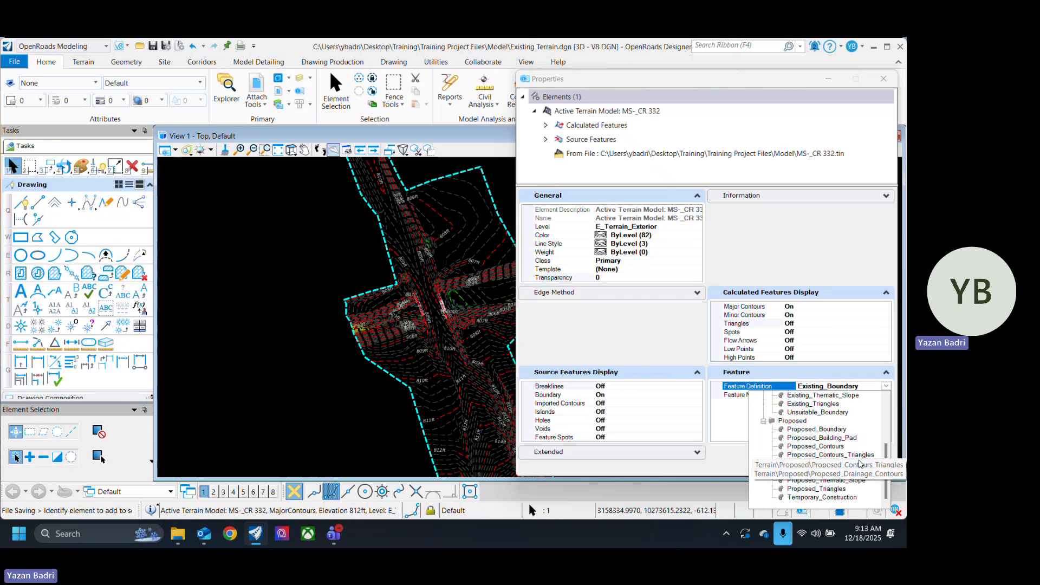
{"action": "left_click", "coordinate": [730, 424]}
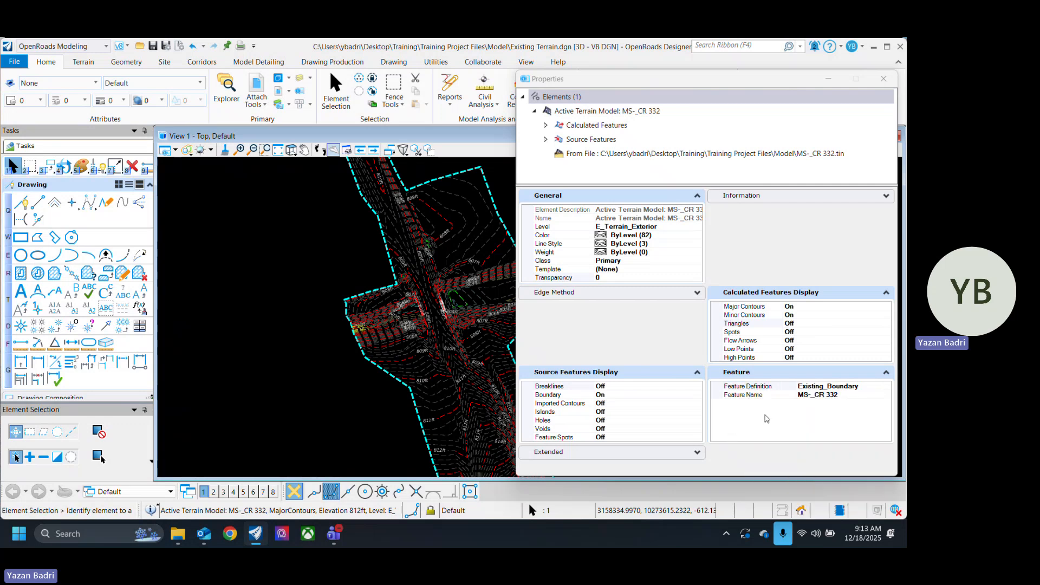
Step: Set the terrain model's edge method to Max Edge Length and close its properties
{"action": "left_click", "coordinate": [599, 288]}
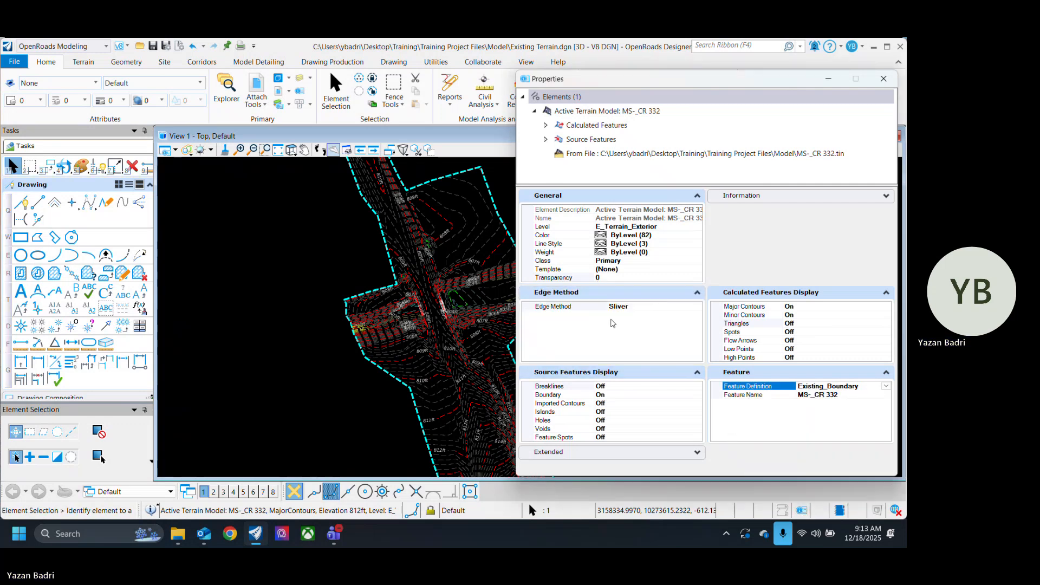
{"action": "left_click", "coordinate": [698, 306]}
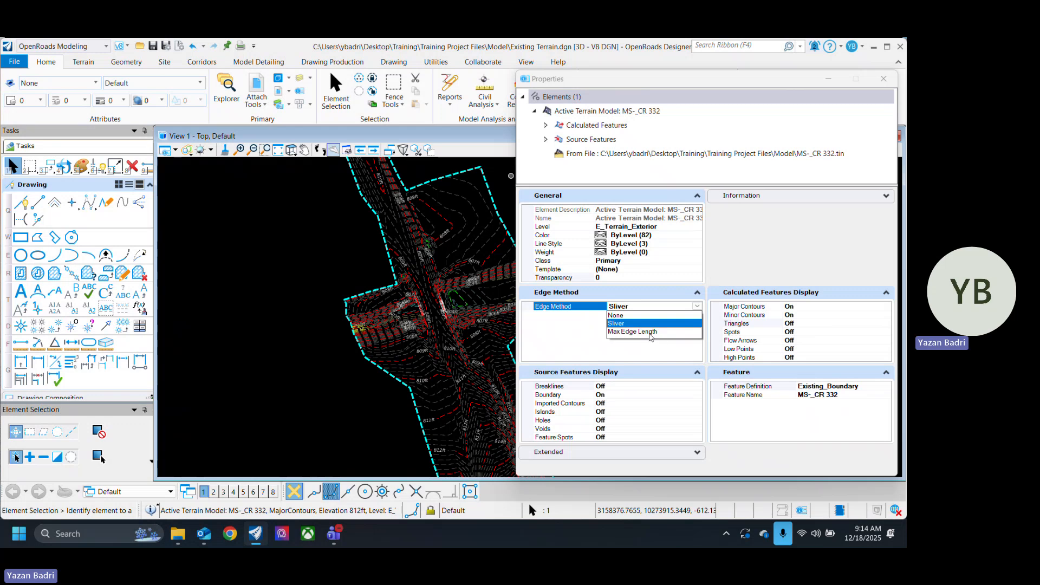
{"action": "left_click", "coordinate": [633, 331]}
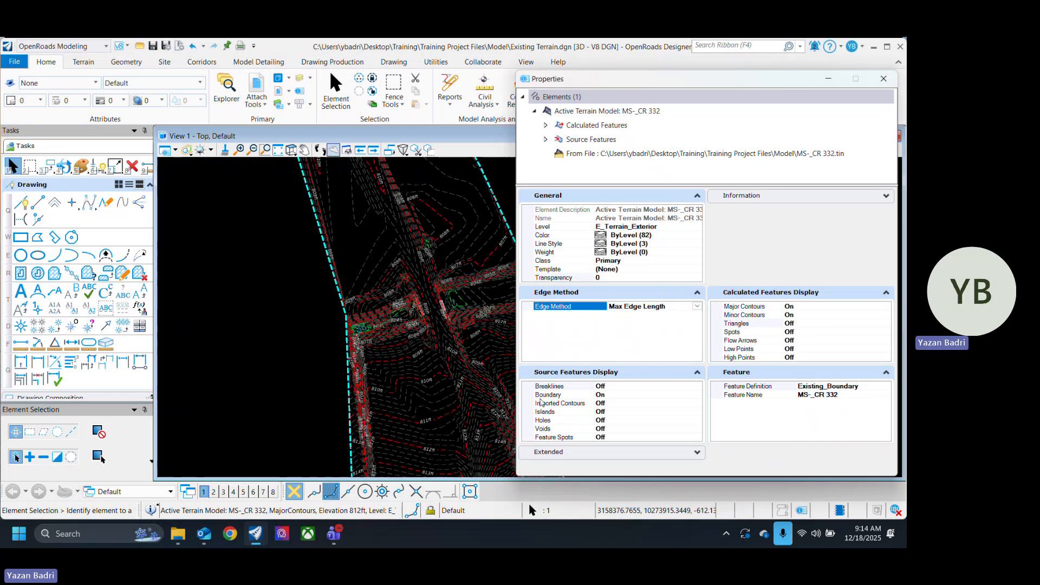
{"action": "left_click", "coordinate": [883, 80]}
Step: Select the terrain boundary and turn on the terrain's triangle display through its quick properties
{"action": "left_click", "coordinate": [430, 297]}
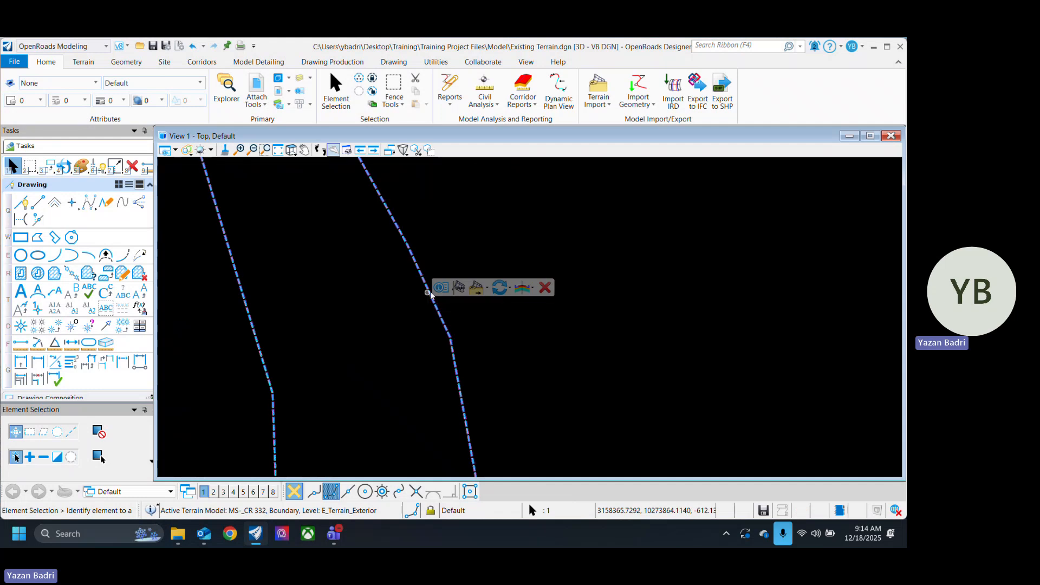
{"action": "left_click", "coordinate": [498, 258]}
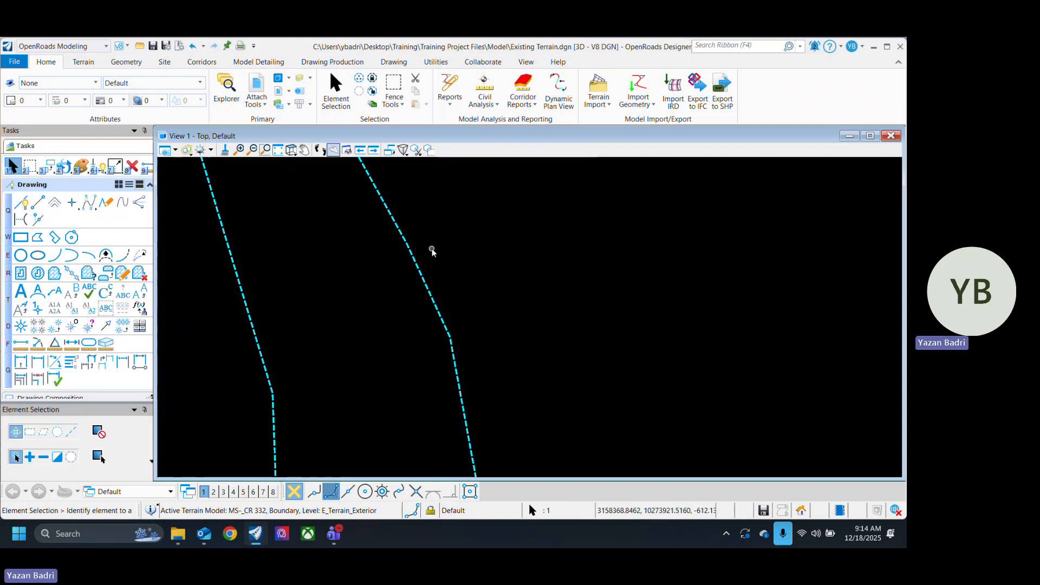
{"action": "left_click", "coordinate": [431, 249]}
{"action": "left_click", "coordinate": [422, 275]}
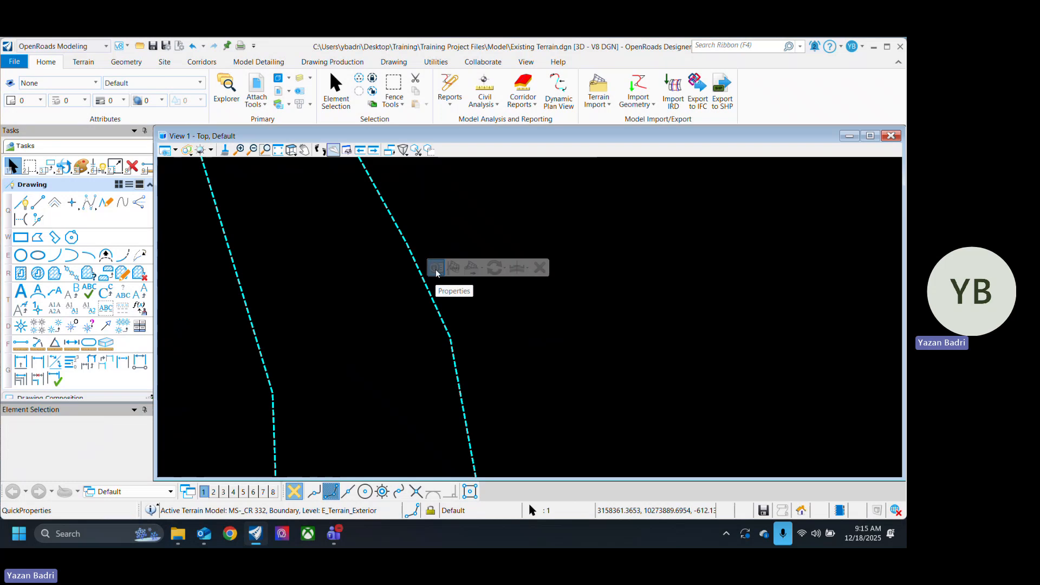
{"action": "left_click", "coordinate": [436, 268]}
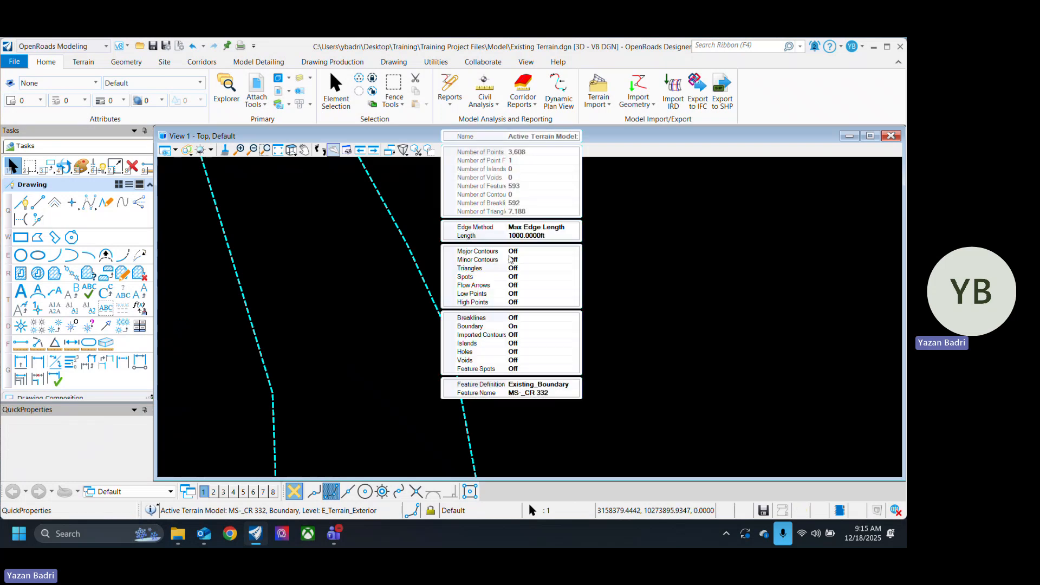
{"action": "double_click", "coordinate": [488, 268]}
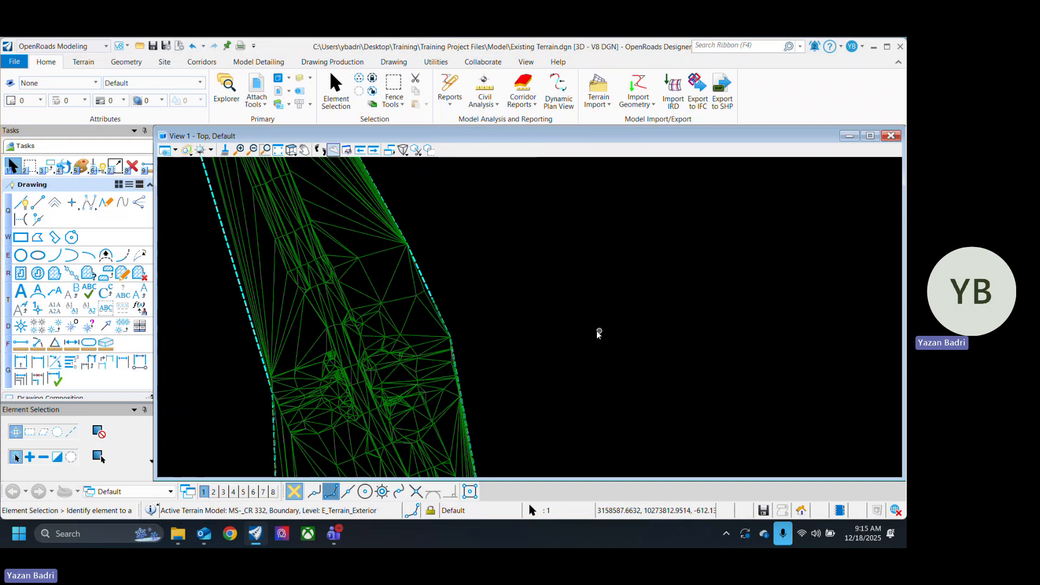
{"action": "left_click", "coordinate": [597, 330]}
Step: Examine the terrain's triangles along the outer boundary and around the intersection
{"action": "scroll", "coordinate": [475, 376], "scroll_direction": "down", "scroll_amount": 4}
{"action": "scroll", "coordinate": [406, 346], "scroll_direction": "up", "scroll_amount": 2}
{"action": "scroll", "coordinate": [383, 415], "scroll_direction": "up", "scroll_amount": 4}
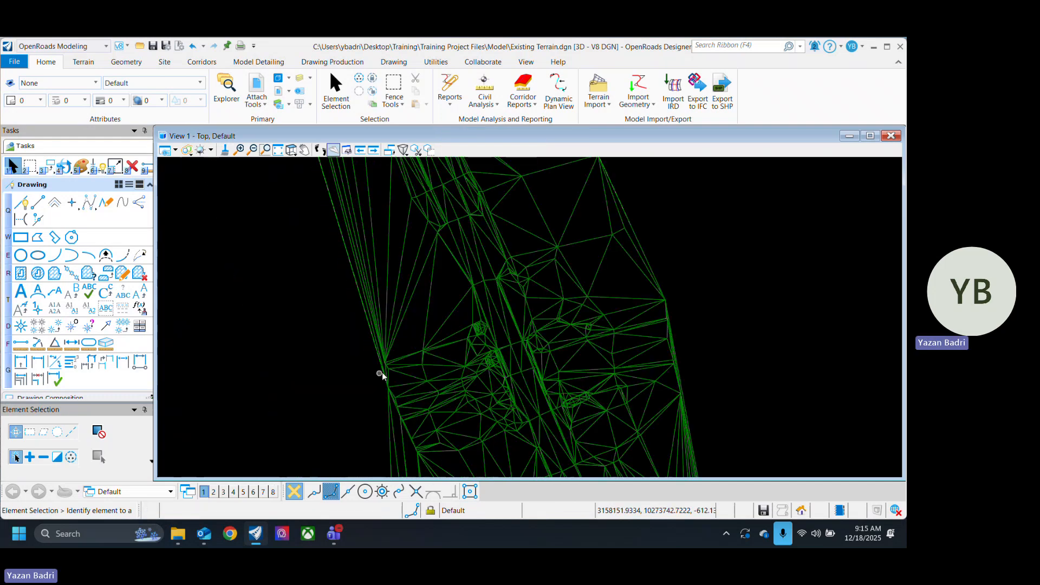
{"action": "scroll", "coordinate": [382, 374], "scroll_direction": "up", "scroll_amount": 2}
{"action": "scroll", "coordinate": [364, 375], "scroll_direction": "down", "scroll_amount": 5}
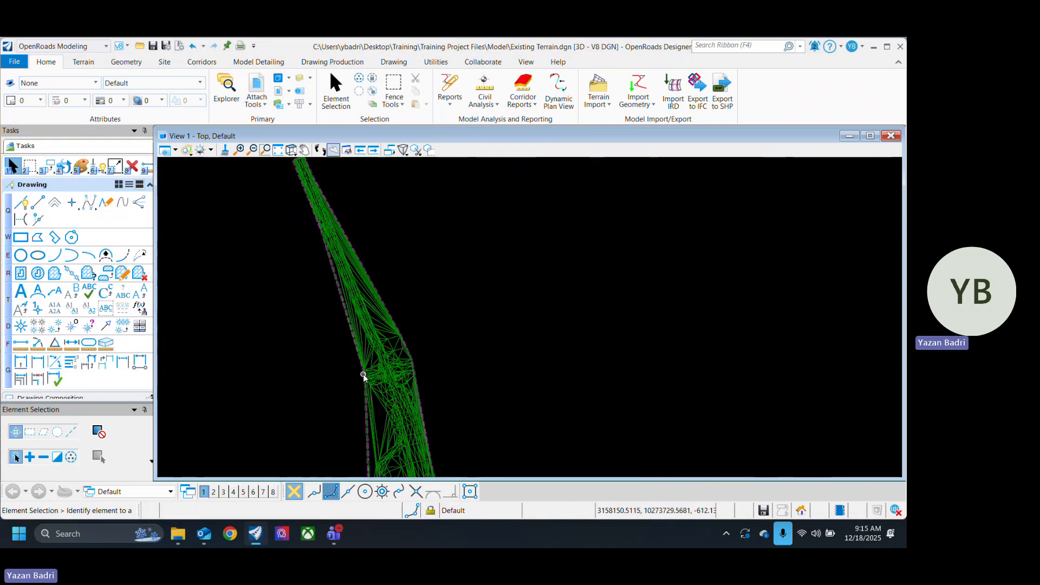
{"action": "scroll", "coordinate": [326, 248], "scroll_direction": "up", "scroll_amount": 4}
{"action": "scroll", "coordinate": [376, 366], "scroll_direction": "down", "scroll_amount": 3}
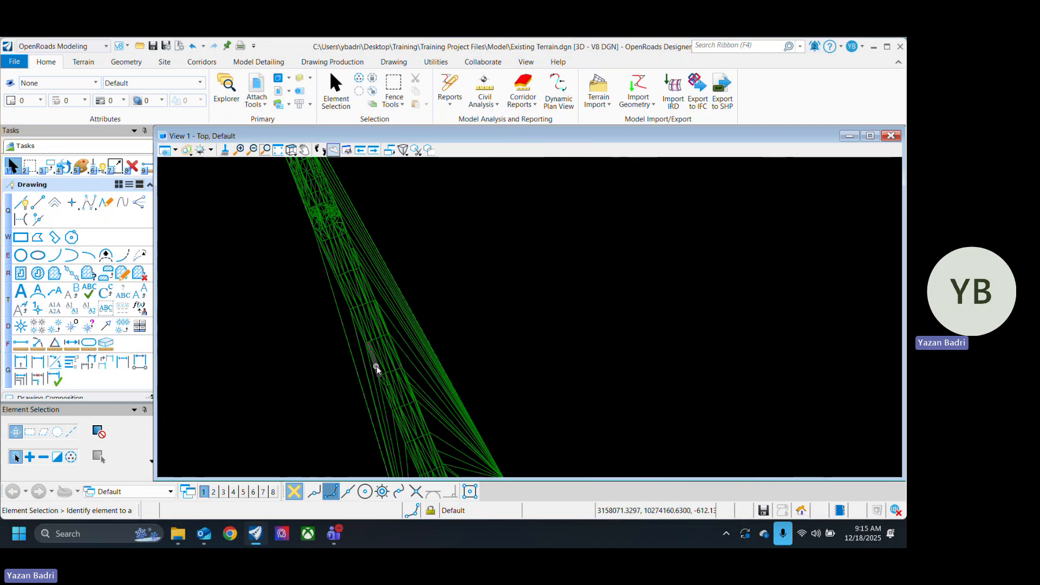
{"action": "scroll", "coordinate": [376, 366], "scroll_direction": "up", "scroll_amount": 3}
{"action": "scroll", "coordinate": [325, 325], "scroll_direction": "down", "scroll_amount": 4}
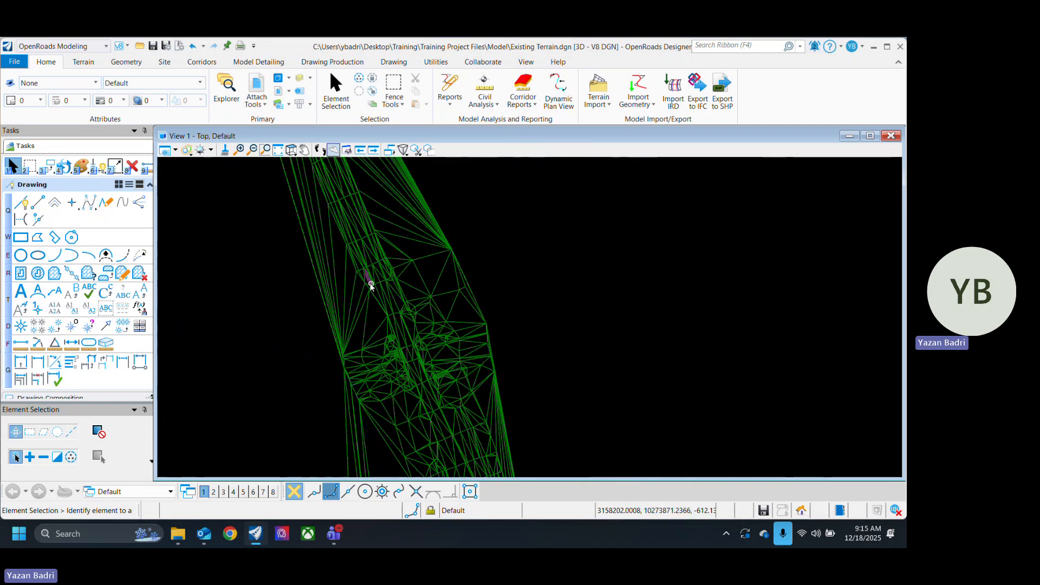
{"action": "mouse_move", "coordinate": [381, 324]}
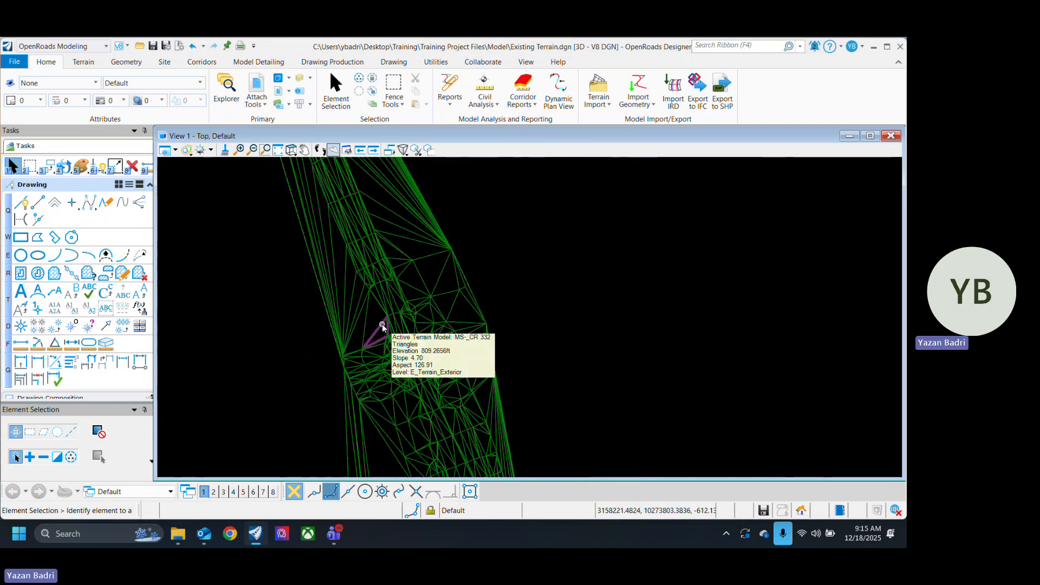
{"action": "scroll", "coordinate": [369, 297], "scroll_direction": "up", "scroll_amount": 3}
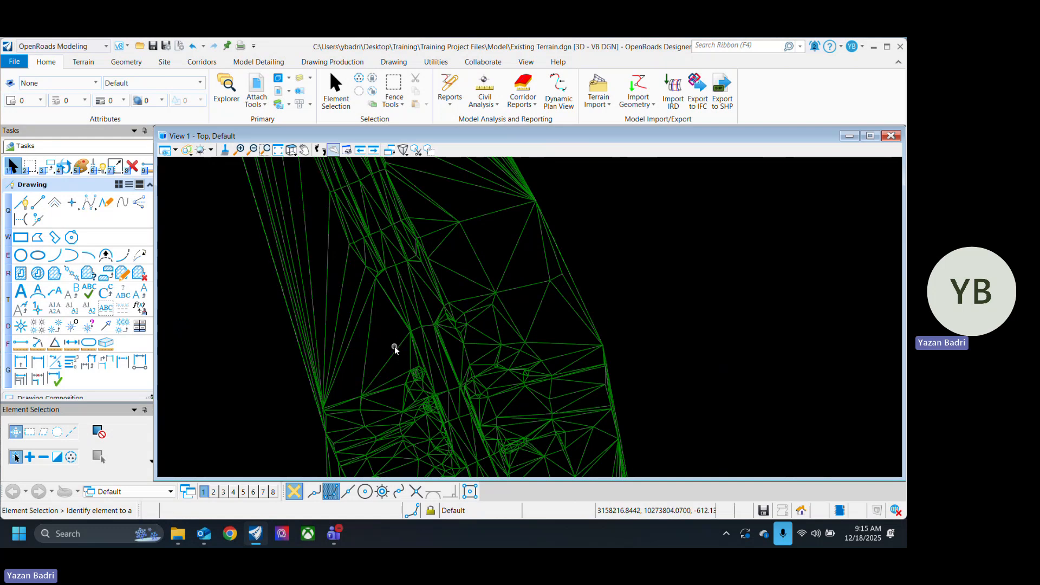
Step: Set the terrain's maximum edge length to 50 ft
{"action": "left_click", "coordinate": [356, 328]}
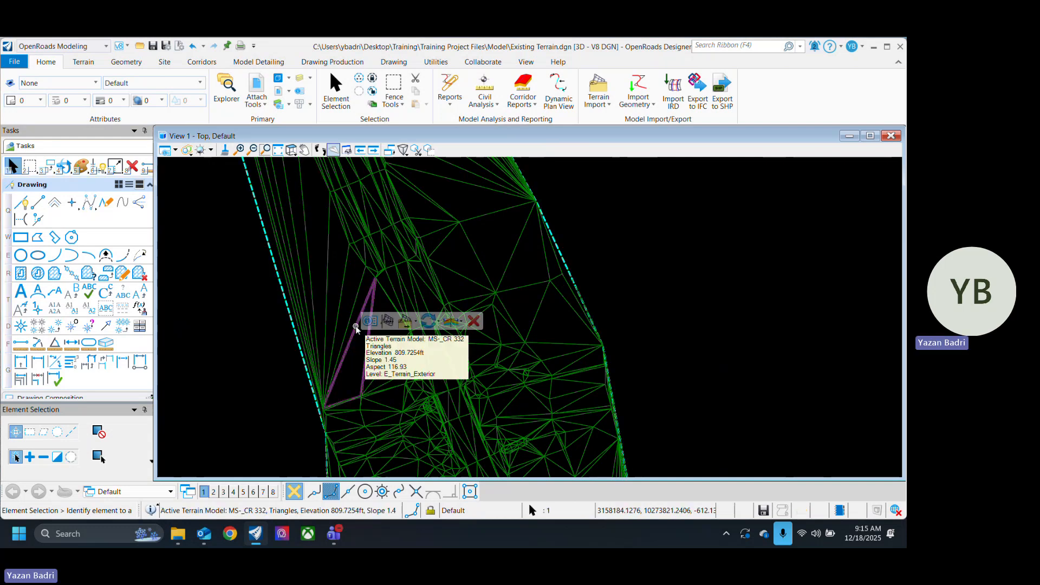
{"action": "left_click", "coordinate": [370, 320]}
{"action": "left_click", "coordinate": [475, 288]}
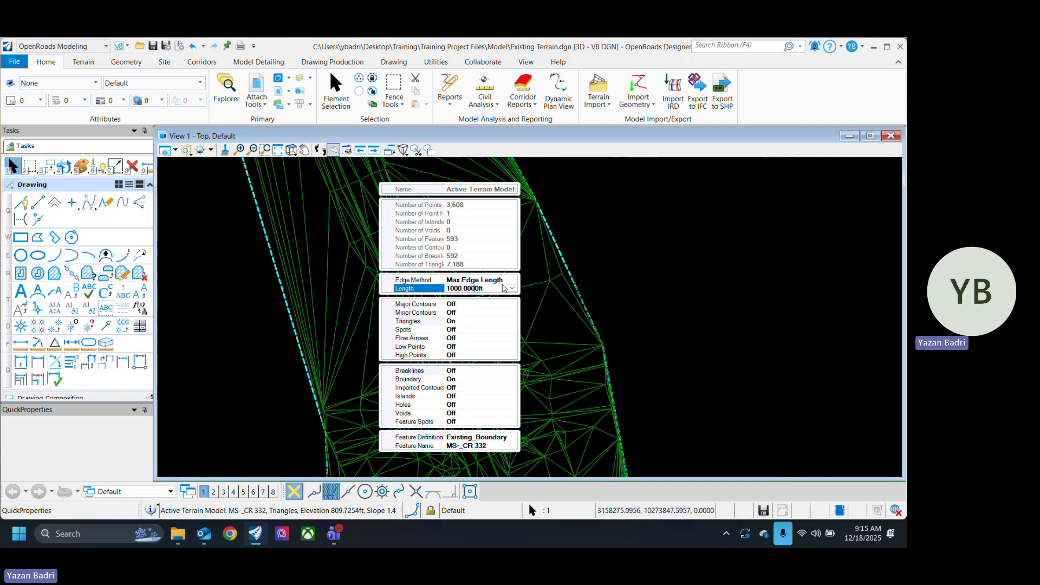
{"action": "left_click_drag", "start_coordinate": [491, 289], "coordinate": [446, 288]}
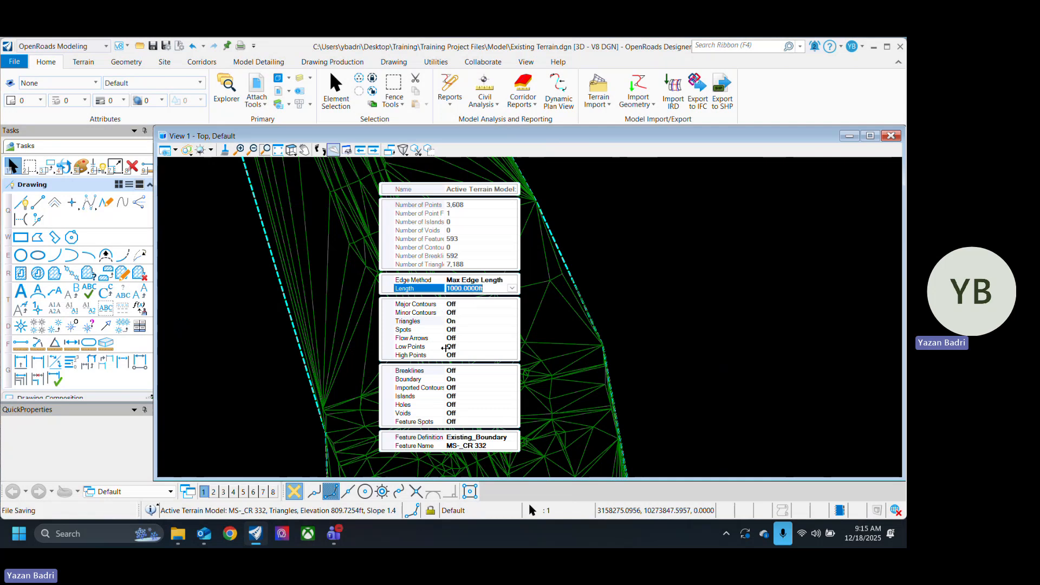
{"action": "type", "text": "50"}
{"action": "key", "text": "Return"}
{"action": "scroll", "coordinate": [544, 297], "scroll_direction": "down", "scroll_amount": 4}
{"action": "left_click", "coordinate": [546, 301]}
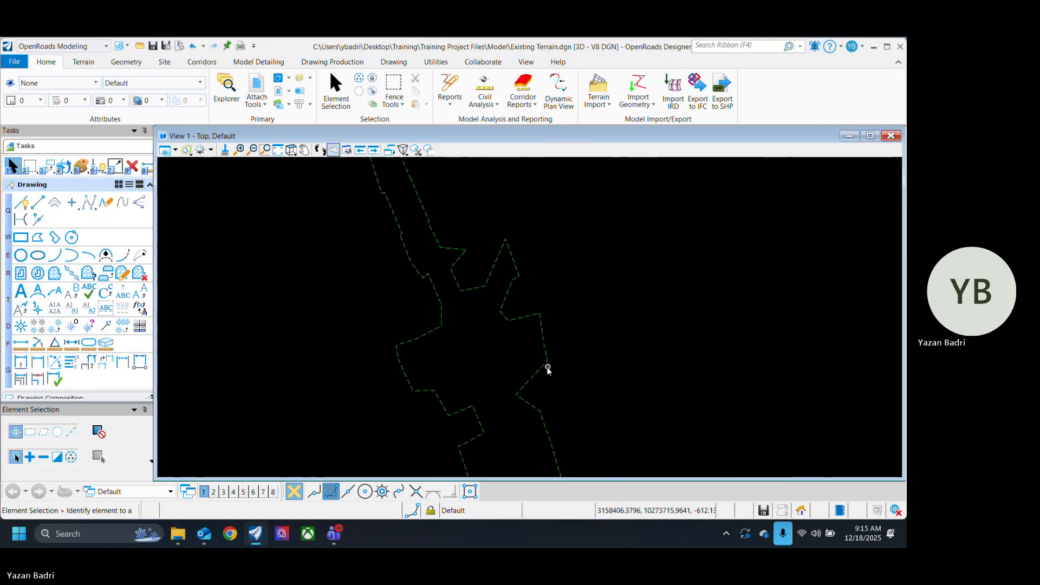
Step: Turn the triangle display back on for the terrain trimmed to 50 ft edges
{"action": "left_click", "coordinate": [546, 336]}
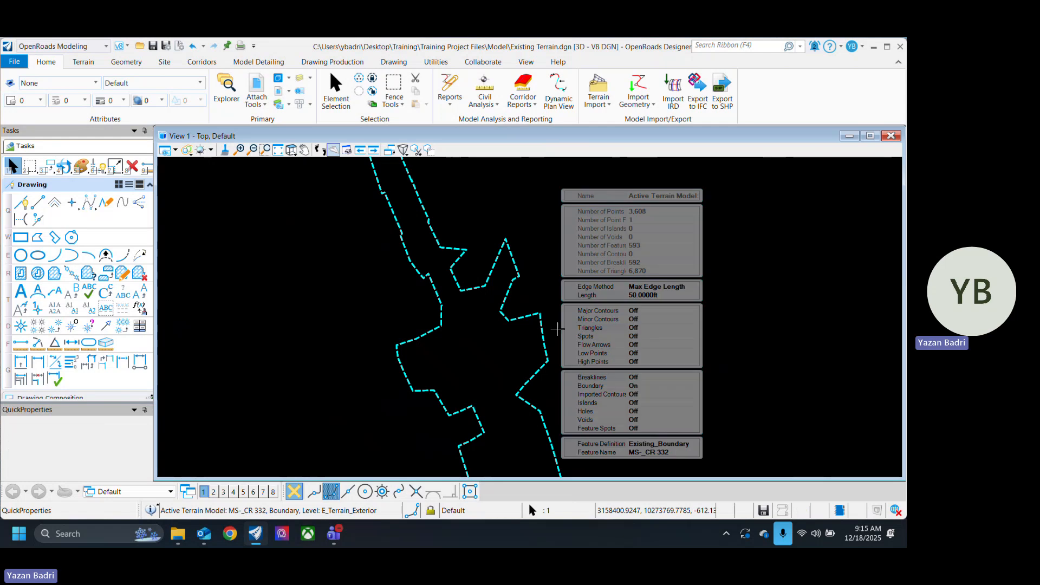
{"action": "left_click", "coordinate": [603, 328]}
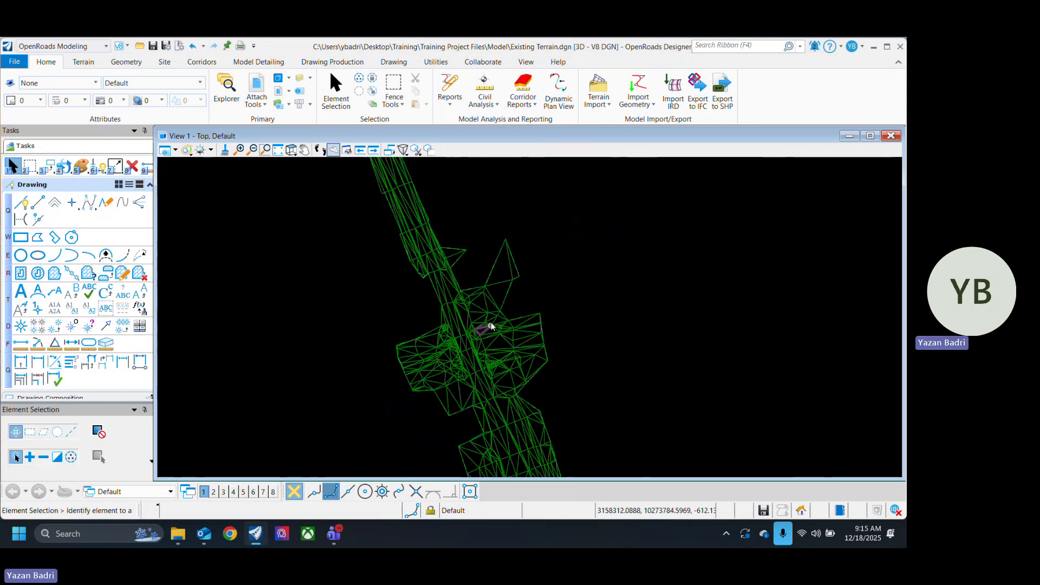
Step: Examine how the 50 ft edge limit shapes the triangles and outline along the whole road corridor
{"action": "scroll", "coordinate": [491, 325], "scroll_direction": "up", "scroll_amount": 2}
{"action": "scroll", "coordinate": [434, 377], "scroll_direction": "down", "scroll_amount": 4}
{"action": "middle_click_drag", "start_coordinate": [378, 221], "coordinate": [352, 195]}
{"action": "middle_click_drag", "start_coordinate": [464, 458], "coordinate": [449, 287]}
{"action": "scroll", "coordinate": [440, 314], "scroll_direction": "up", "scroll_amount": 2}
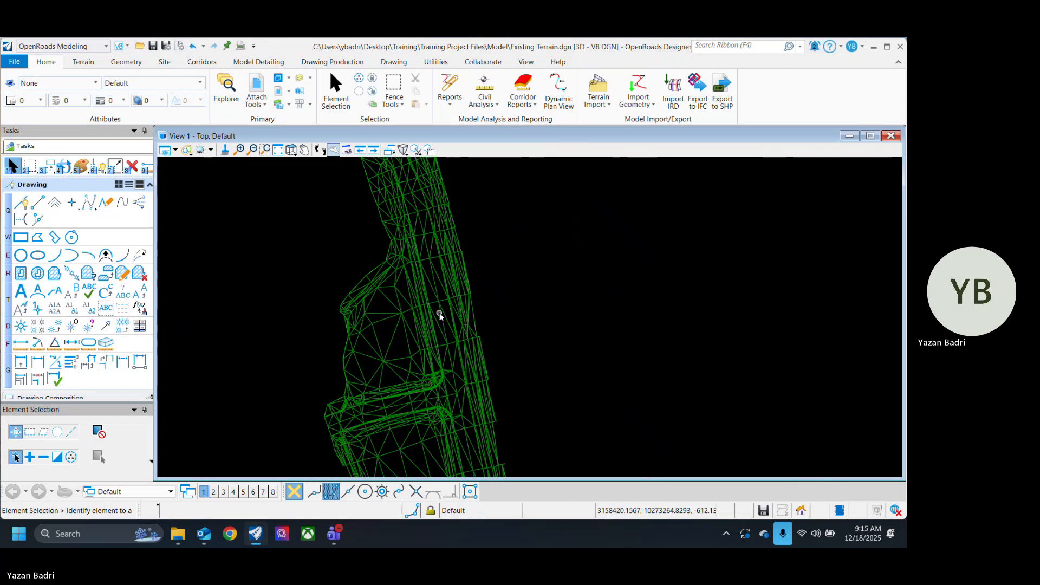
{"action": "scroll", "coordinate": [440, 313], "scroll_direction": "down", "scroll_amount": 3}
{"action": "scroll", "coordinate": [399, 271], "scroll_direction": "up", "scroll_amount": 3}
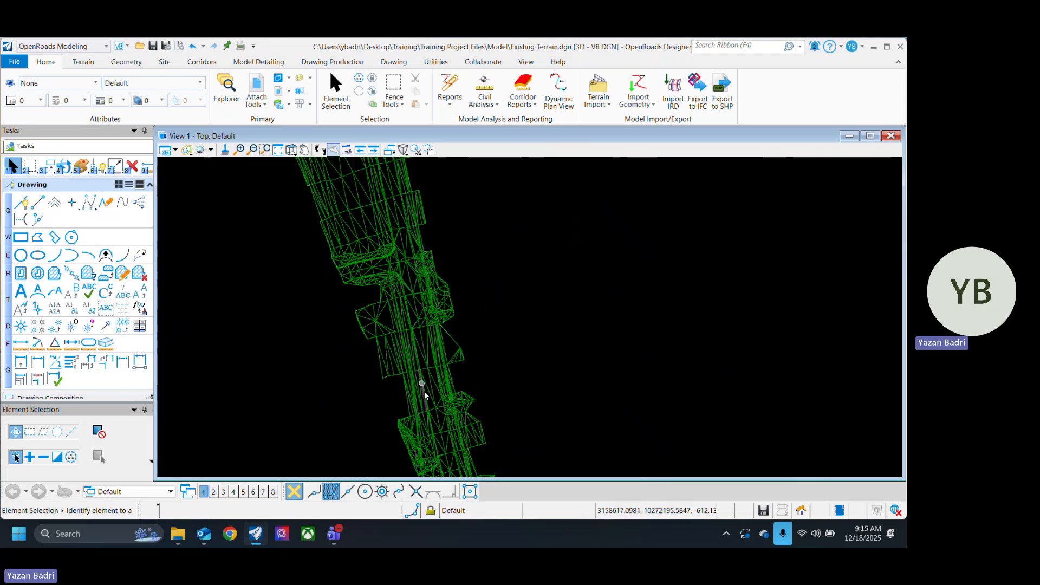
{"action": "scroll", "coordinate": [454, 314], "scroll_direction": "down", "scroll_amount": 3}
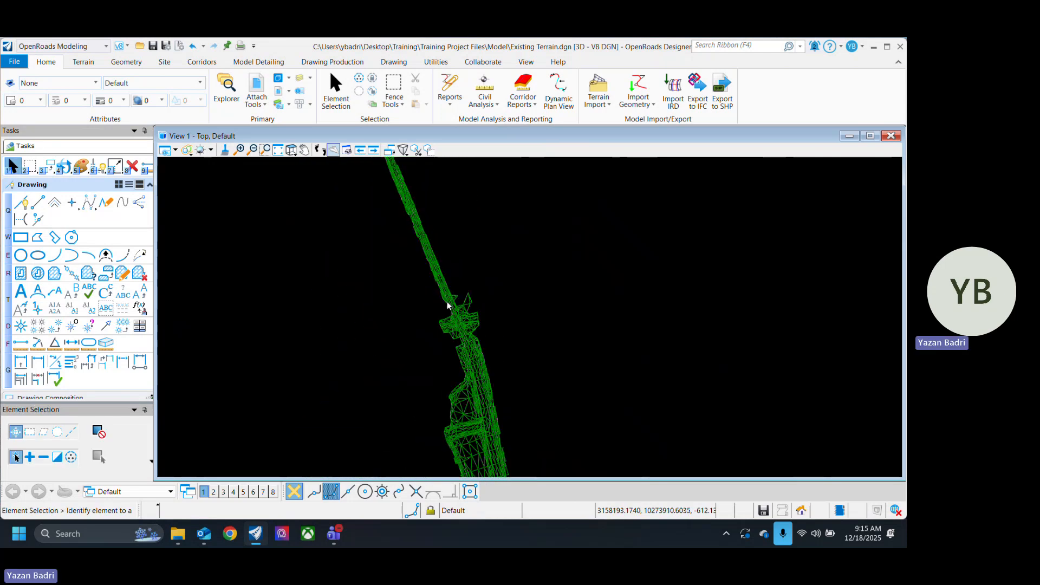
{"action": "scroll", "coordinate": [499, 360], "scroll_direction": "up", "scroll_amount": 4}
{"action": "middle_click_drag", "start_coordinate": [548, 390], "coordinate": [474, 325]}
Step: Set the terrain's maximum edge length to 10 ft and check the boundary around the intersection
{"action": "left_click", "coordinate": [425, 343]}
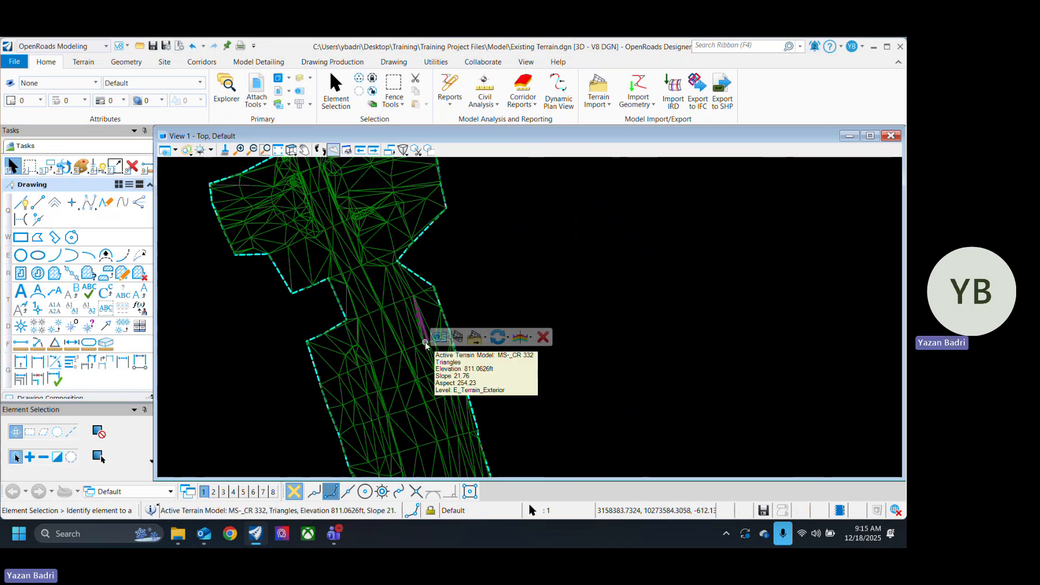
{"action": "left_click", "coordinate": [552, 307]}
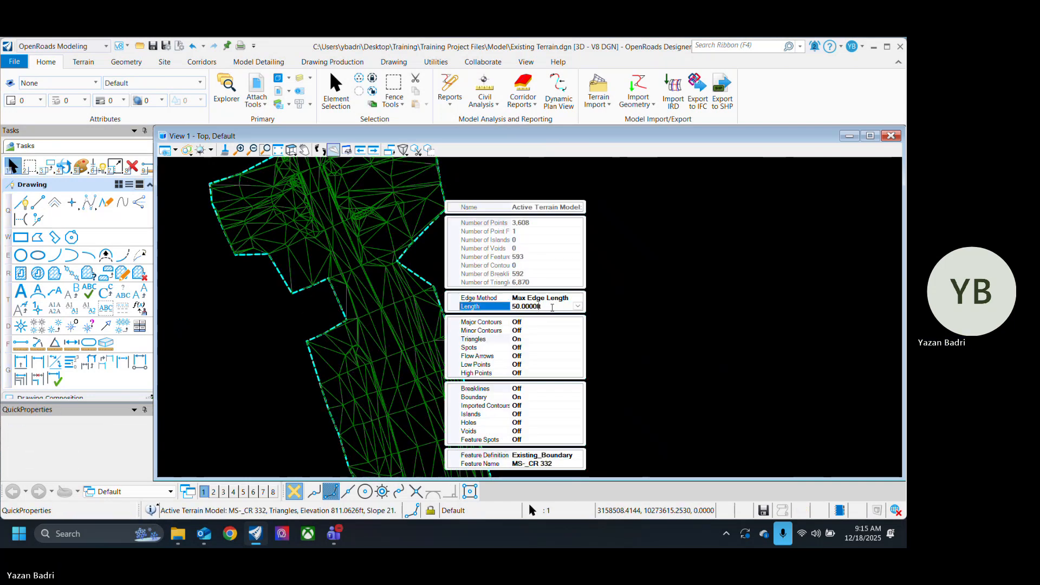
{"action": "left_click_drag", "start_coordinate": [552, 307], "coordinate": [504, 324]}
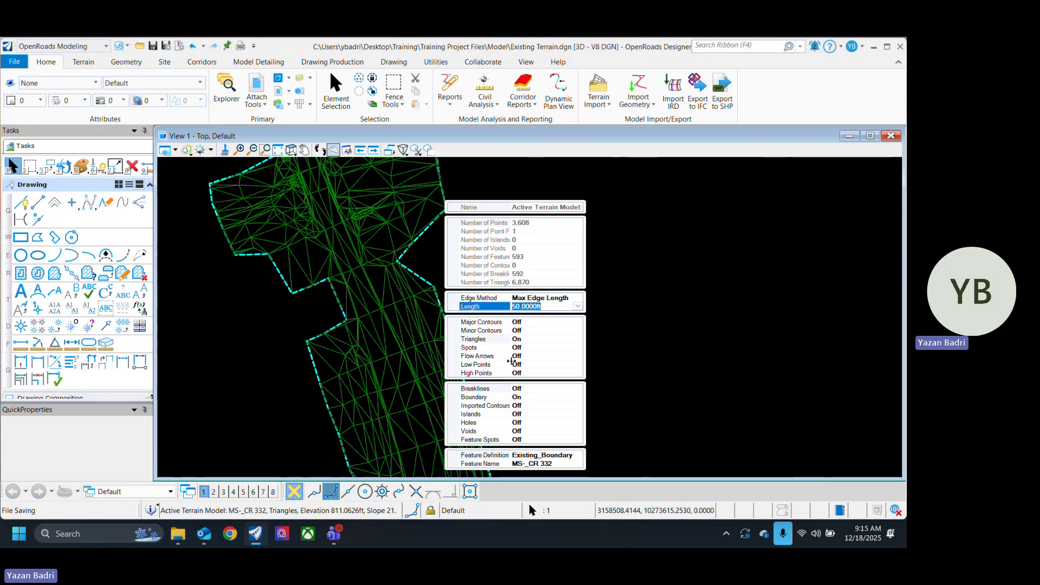
{"action": "type", "text": "10"}
{"action": "key", "text": "Return"}
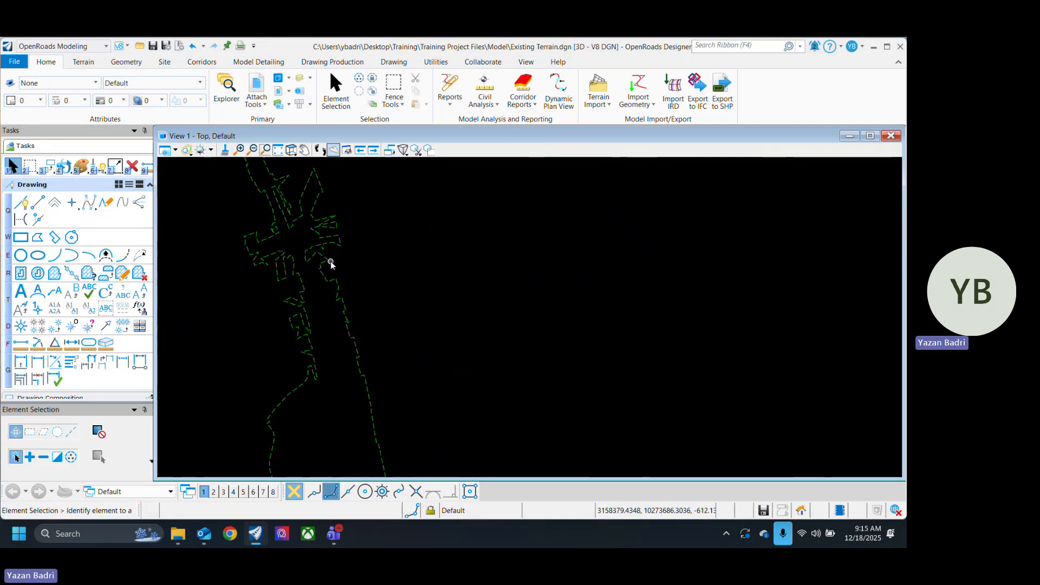
{"action": "scroll", "coordinate": [409, 305], "scroll_direction": "up", "scroll_amount": 5}
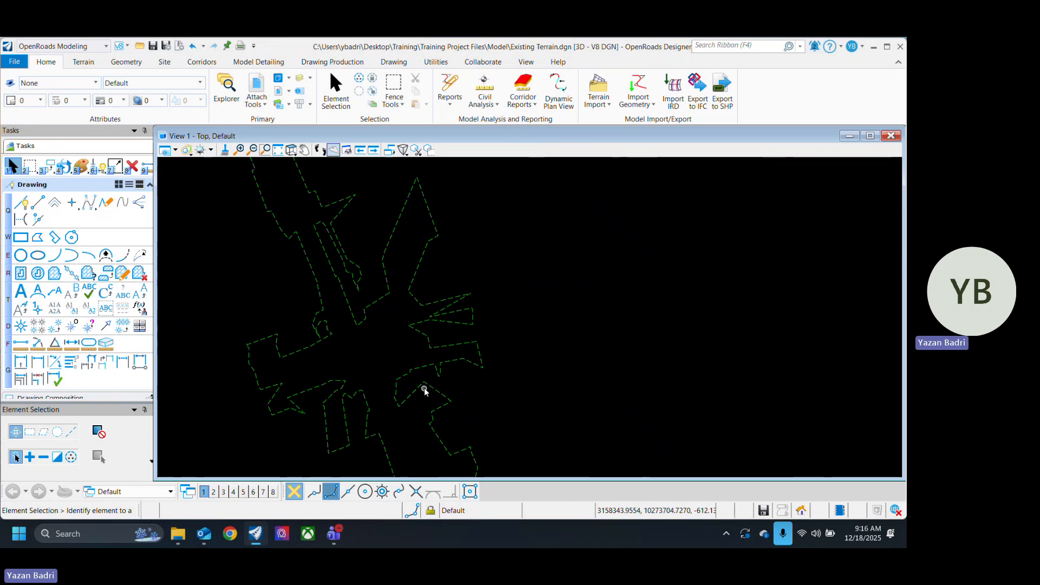
Step: Set the terrain's maximum edge length to 100 ft
{"action": "left_click", "coordinate": [425, 389]}
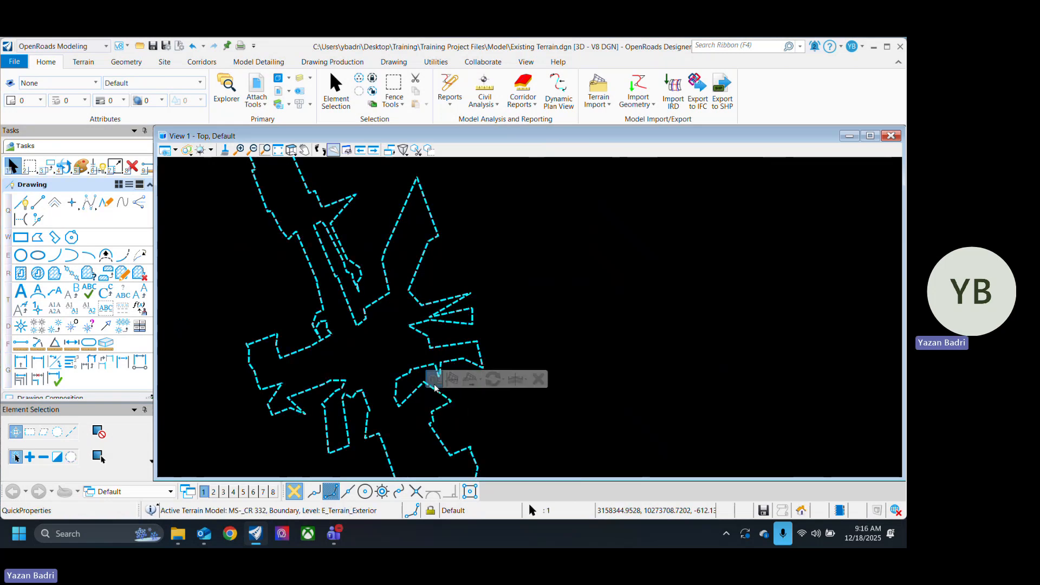
{"action": "left_click", "coordinate": [542, 350]}
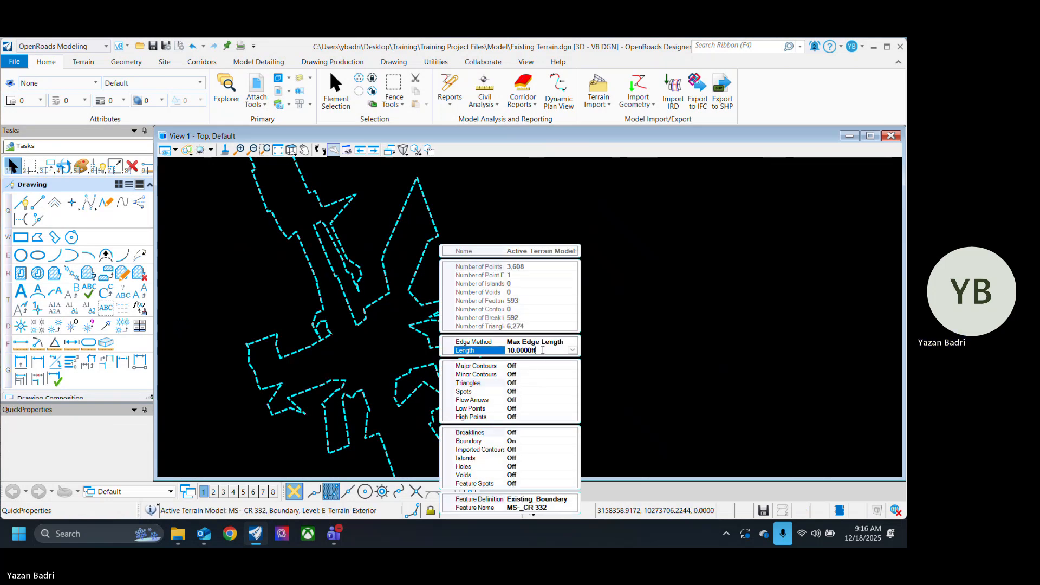
{"action": "left_click_drag", "start_coordinate": [551, 350], "coordinate": [499, 357]}
{"action": "type", "text": "100"}
{"action": "key", "text": "Return"}
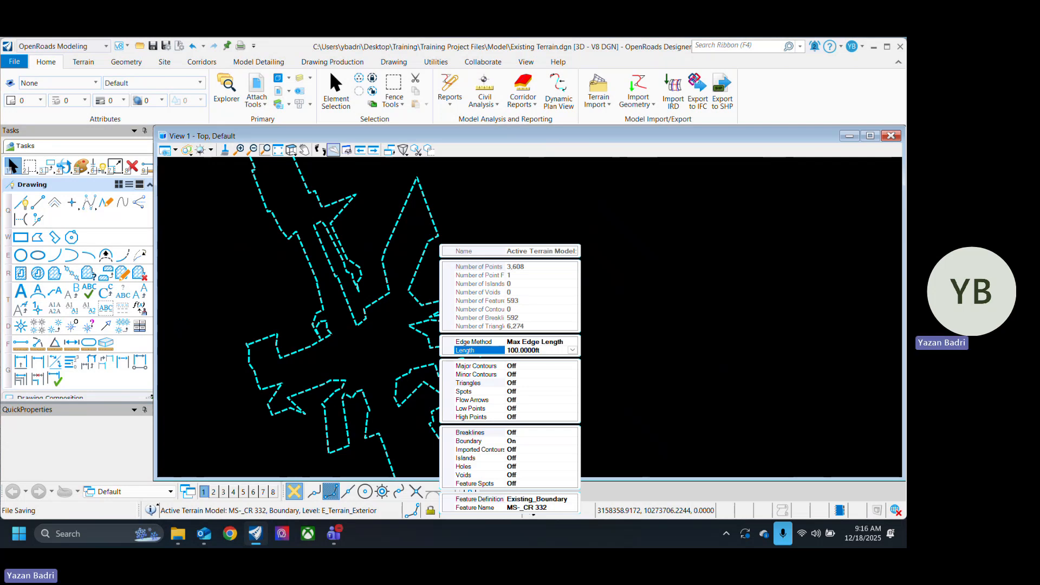
Step: Turn on the triangle display for the terrain limited to 100 ft edges
{"action": "scroll", "coordinate": [440, 306], "scroll_direction": "down", "scroll_amount": 4}
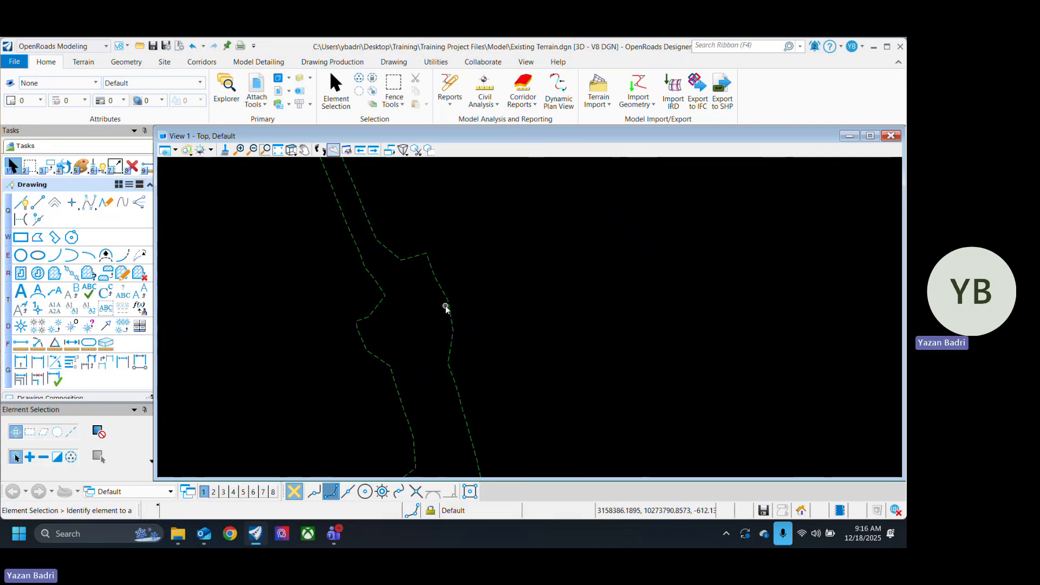
{"action": "left_click", "coordinate": [451, 307]}
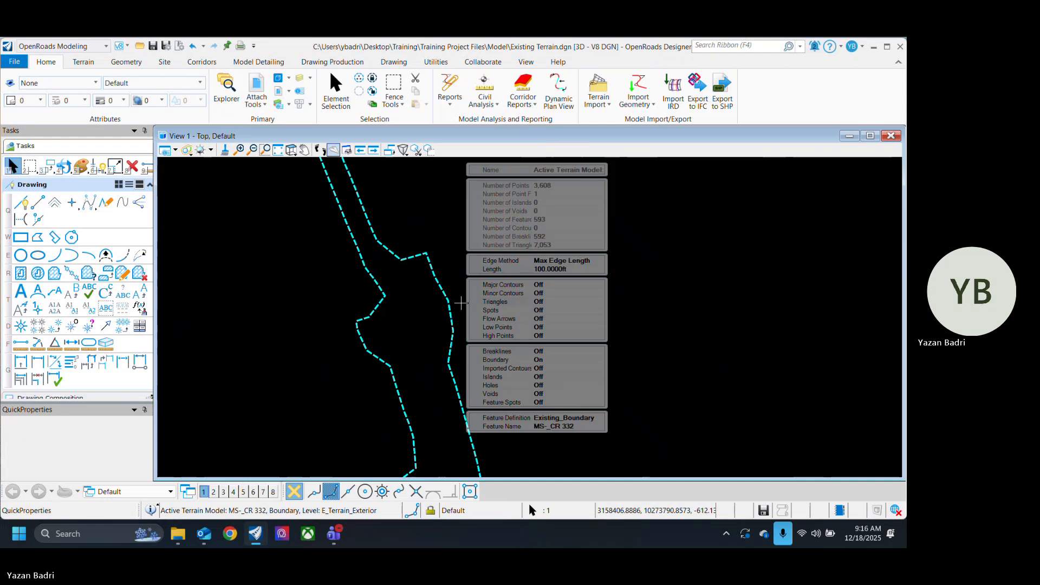
{"action": "left_click", "coordinate": [503, 302]}
{"action": "double_click", "coordinate": [502, 302]}
{"action": "middle_click_drag", "start_coordinate": [449, 239], "coordinate": [432, 316], "text": "shift"}
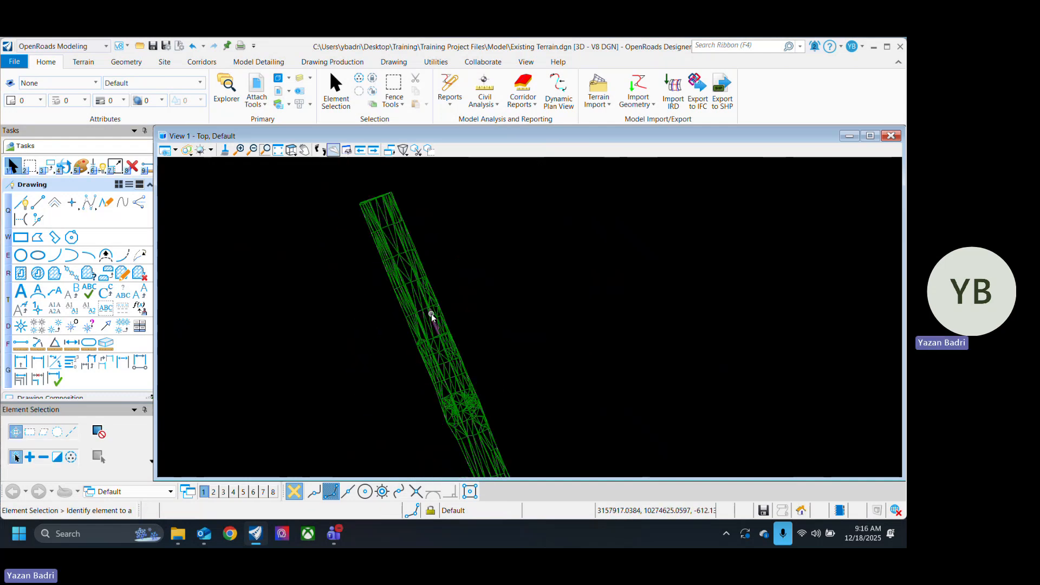
Step: Change the terrain's edge method from Max Edge Length to Sliver
{"action": "left_click", "coordinate": [431, 316]}
{"action": "mouse_move", "coordinate": [436, 315]}
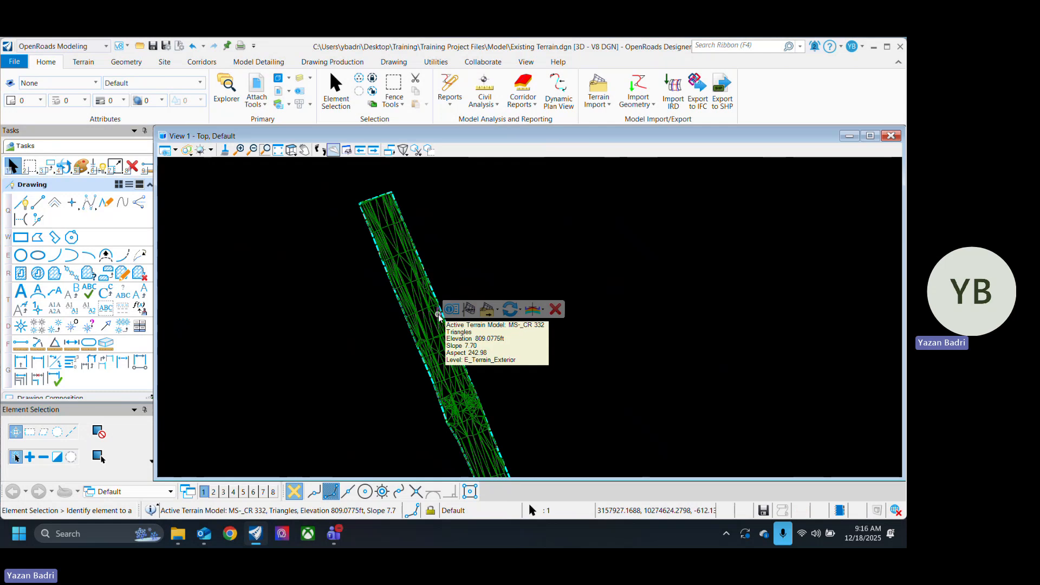
{"action": "left_click", "coordinate": [577, 270]}
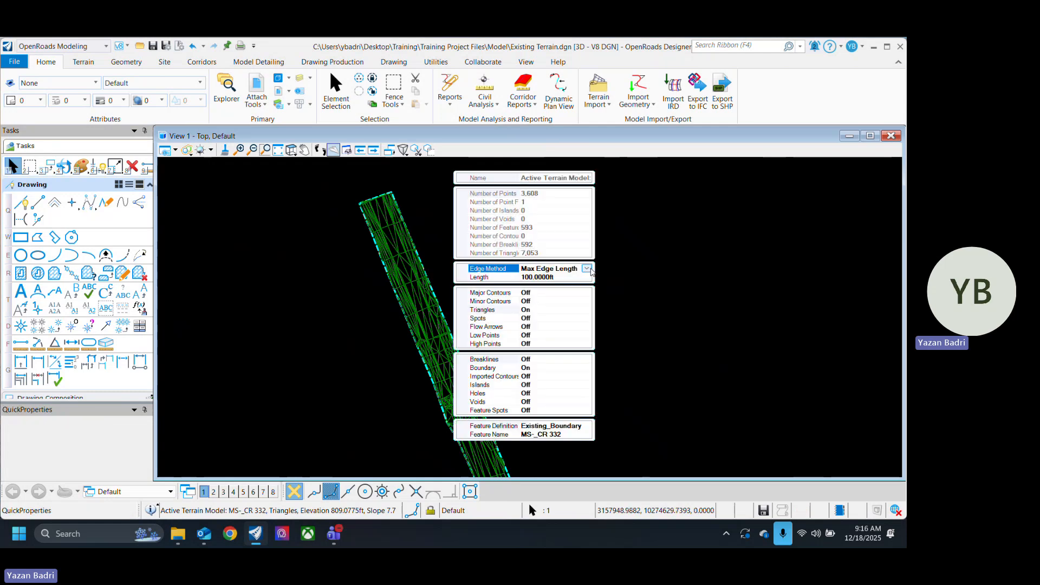
{"action": "left_click", "coordinate": [586, 269]}
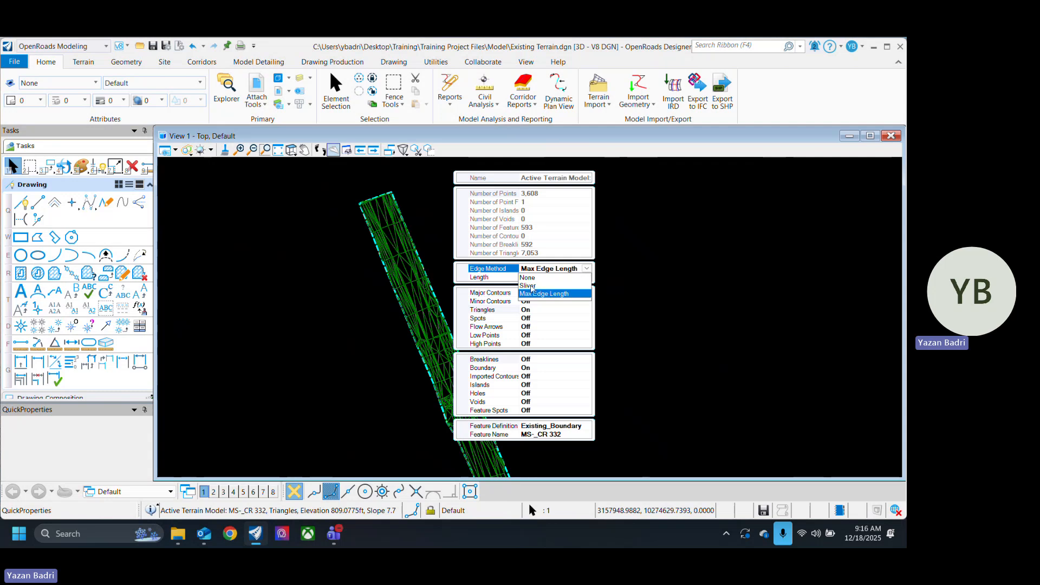
{"action": "left_click", "coordinate": [531, 286]}
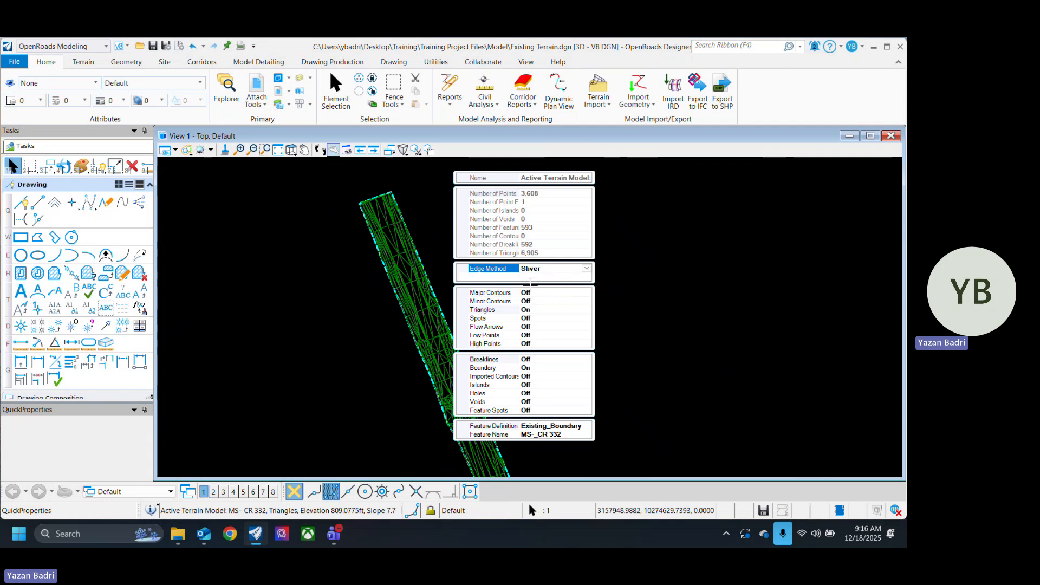
{"action": "left_click", "coordinate": [368, 282]}
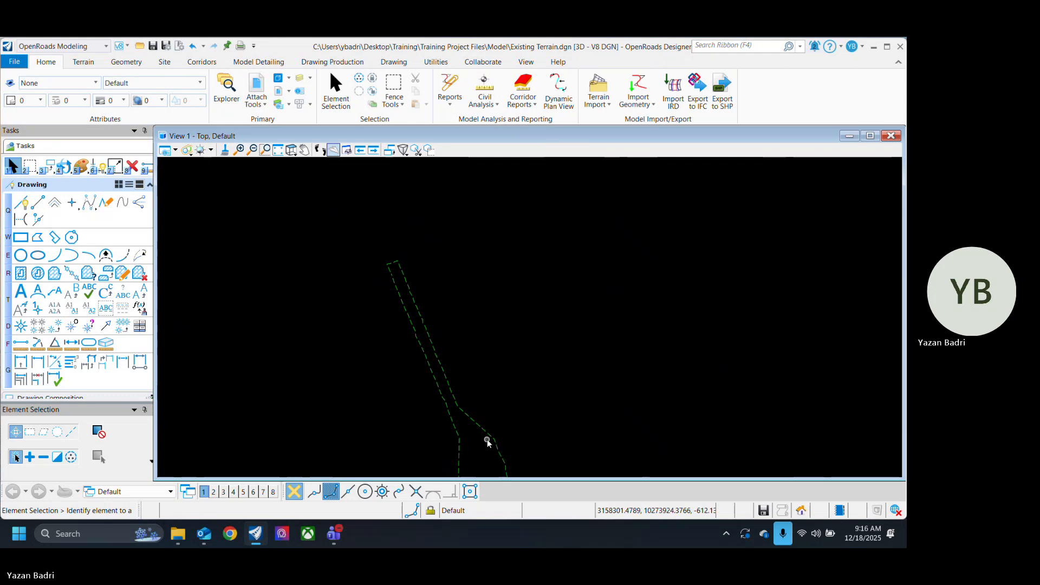
Step: Turn on the triangle display for the terrain trimmed with the Sliver method
{"action": "middle_click_drag", "start_coordinate": [488, 442], "coordinate": [409, 274]}
{"action": "left_click", "coordinate": [423, 273]}
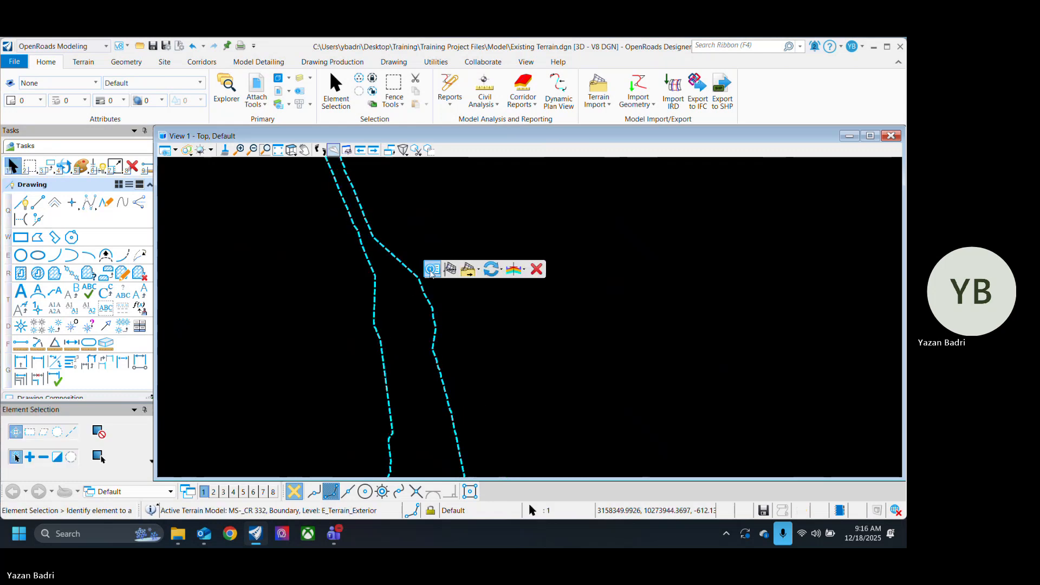
{"action": "left_click", "coordinate": [469, 268]}
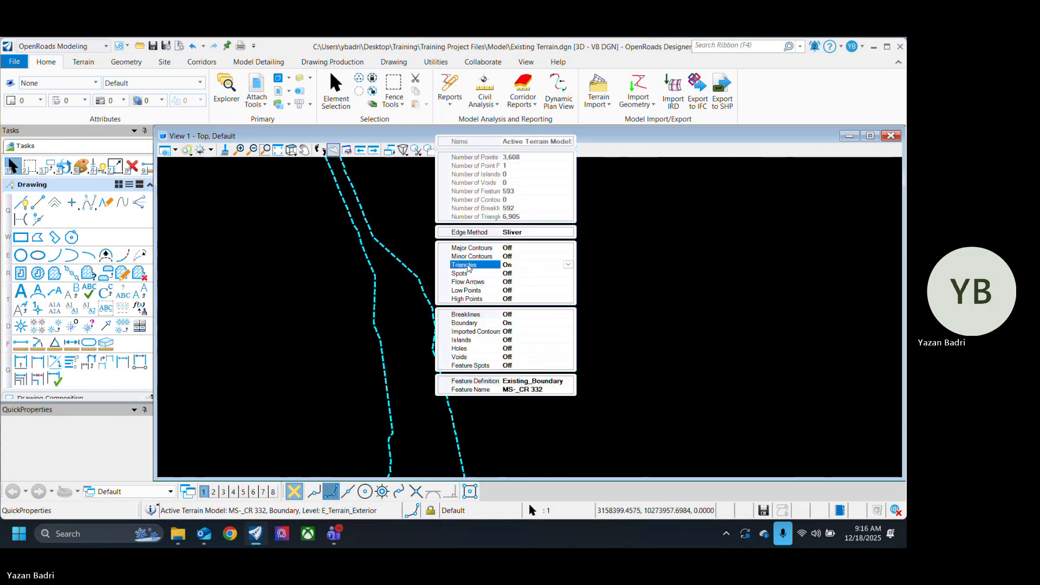
Step: Examine how the Sliver method shapes the triangles and outer edges around the intersection and along the corridor
{"action": "scroll", "coordinate": [432, 311], "scroll_direction": "up", "scroll_amount": 4}
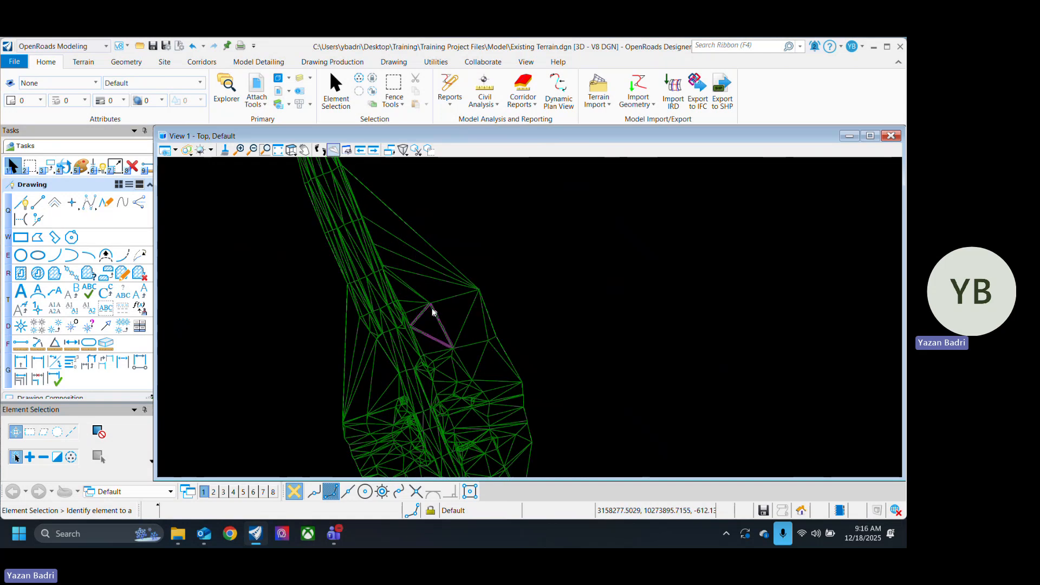
{"action": "scroll", "coordinate": [460, 355], "scroll_direction": "down", "scroll_amount": 4}
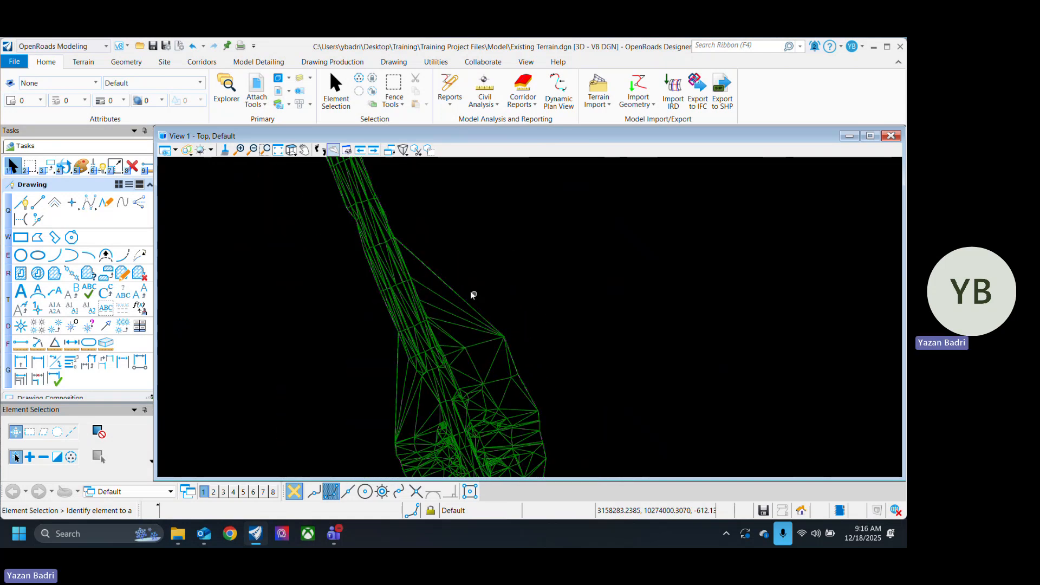
{"action": "middle_click_drag", "start_coordinate": [441, 398], "coordinate": [399, 311]}
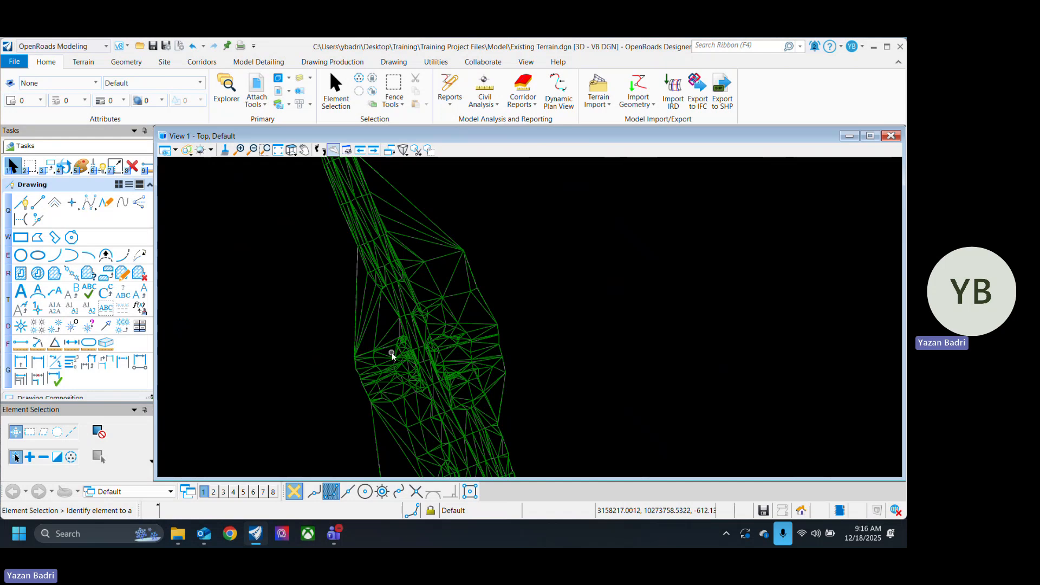
{"action": "middle_click_drag", "start_coordinate": [440, 276], "coordinate": [430, 310]}
{"action": "key", "text": "Escape"}
{"action": "scroll", "coordinate": [448, 342], "scroll_direction": "down", "scroll_amount": 2}
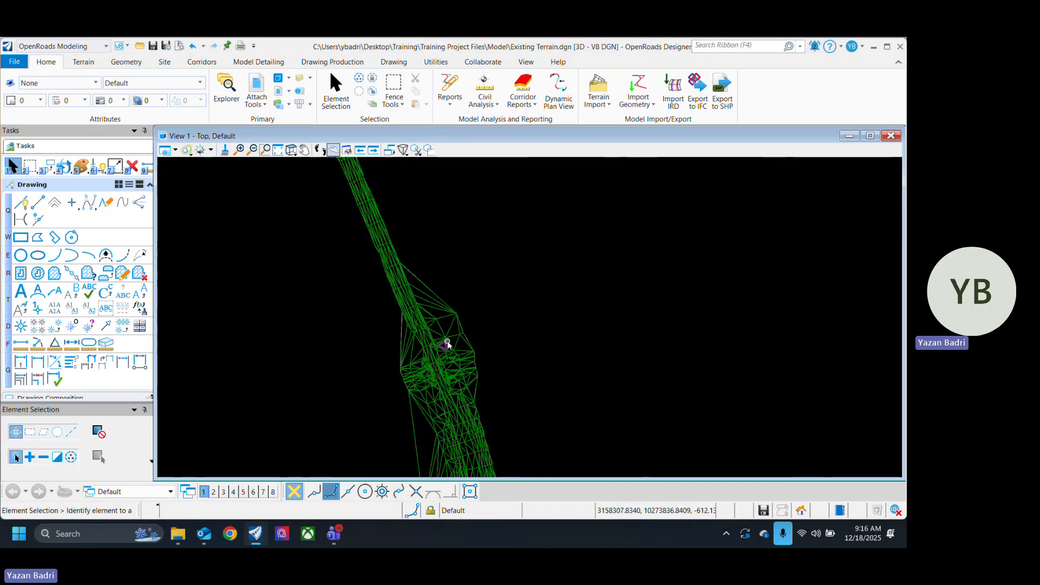
{"action": "middle_click_drag", "start_coordinate": [511, 393], "coordinate": [431, 395]}
{"action": "scroll", "coordinate": [423, 325], "scroll_direction": "down", "scroll_amount": 2}
{"action": "scroll", "coordinate": [402, 323], "scroll_direction": "up", "scroll_amount": 2}
{"action": "key", "text": "Escape"}
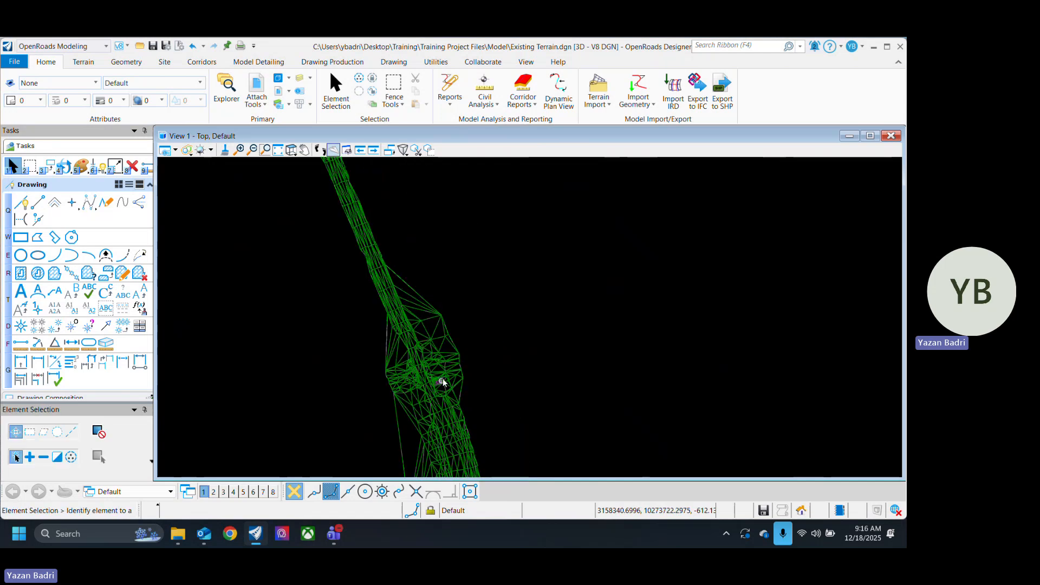
Step: Set the terrain's edge method back to Max Edge Length, keeping the length at 100 ft
{"action": "left_click", "coordinate": [439, 358]}
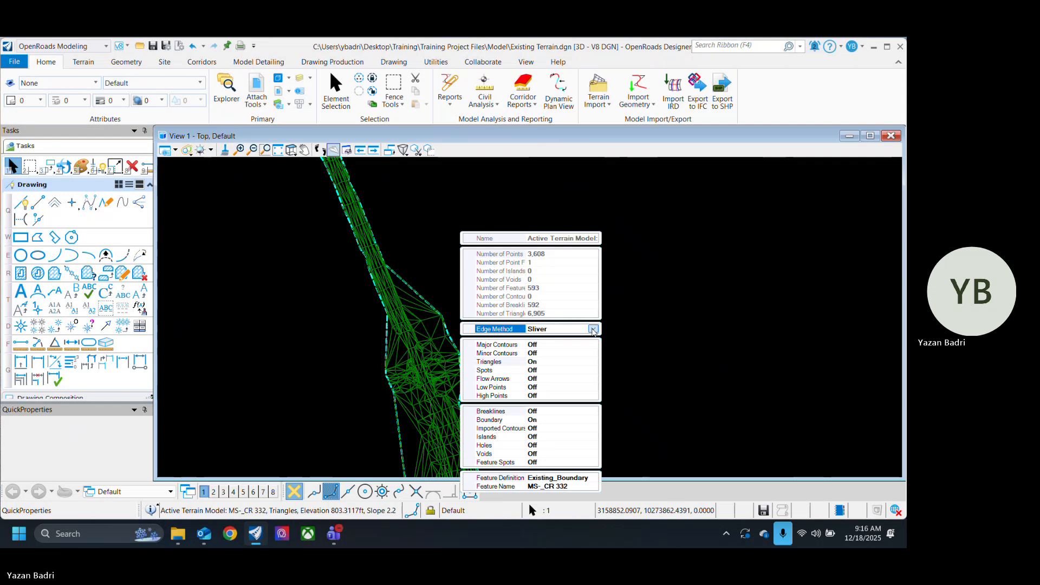
{"action": "left_click", "coordinate": [593, 328]}
{"action": "left_click", "coordinate": [563, 359]}
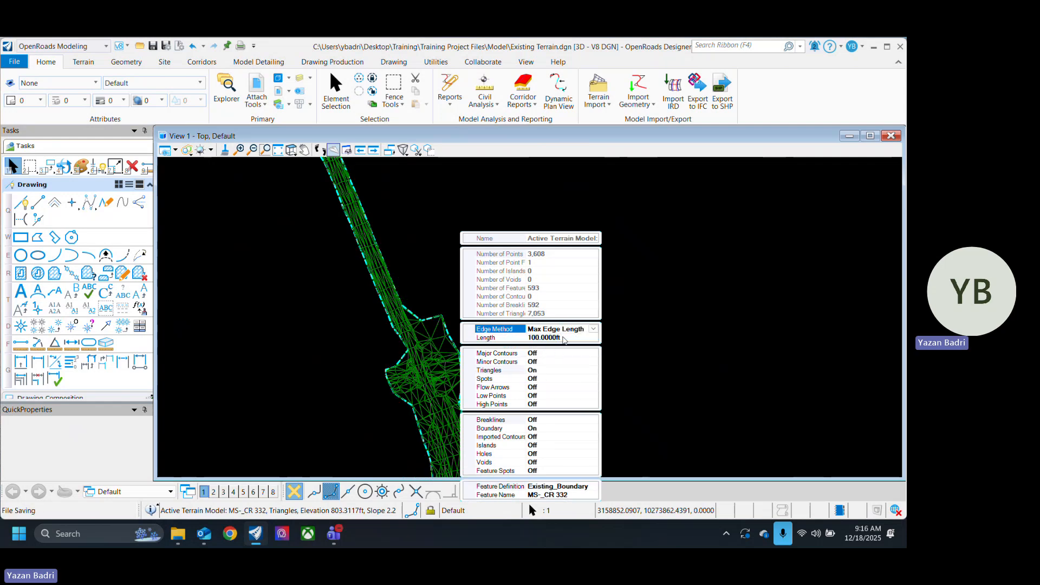
{"action": "left_click", "coordinate": [563, 338]}
{"action": "left_click_drag", "start_coordinate": [569, 338], "coordinate": [503, 344]}
{"action": "left_click", "coordinate": [646, 329]}
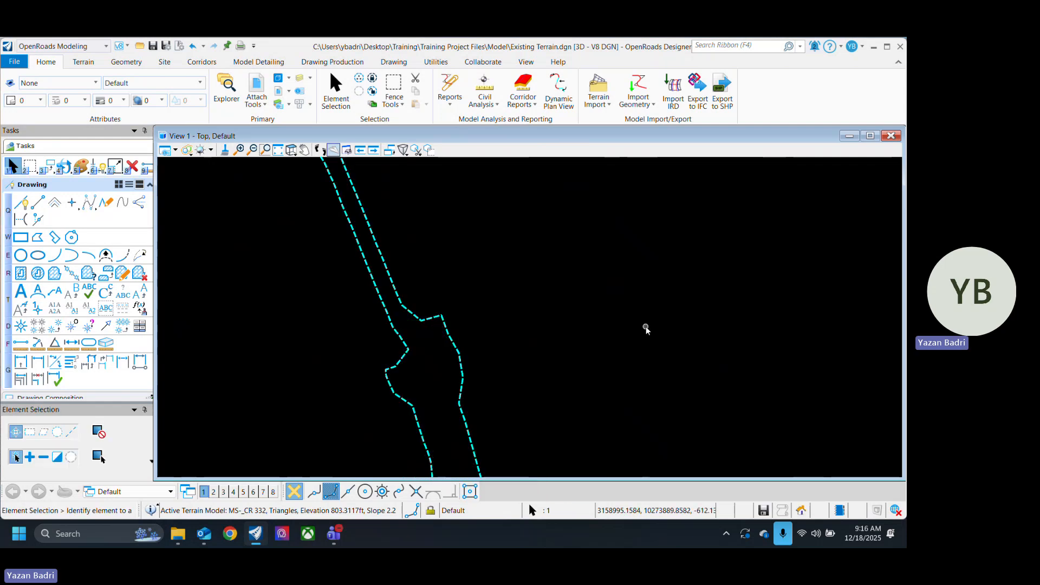
Step: Inspect the terrain boundary around the intersection and check the edge method and length in the terrain's properties
{"action": "scroll", "coordinate": [449, 330], "scroll_direction": "down", "scroll_amount": 3}
{"action": "left_click", "coordinate": [457, 345]}
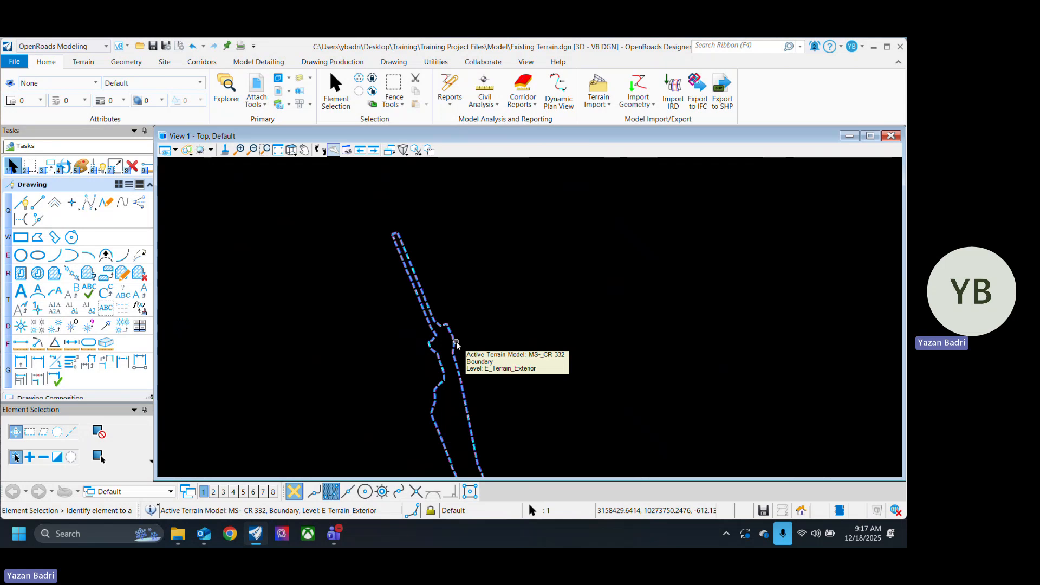
{"action": "left_click", "coordinate": [525, 401]}
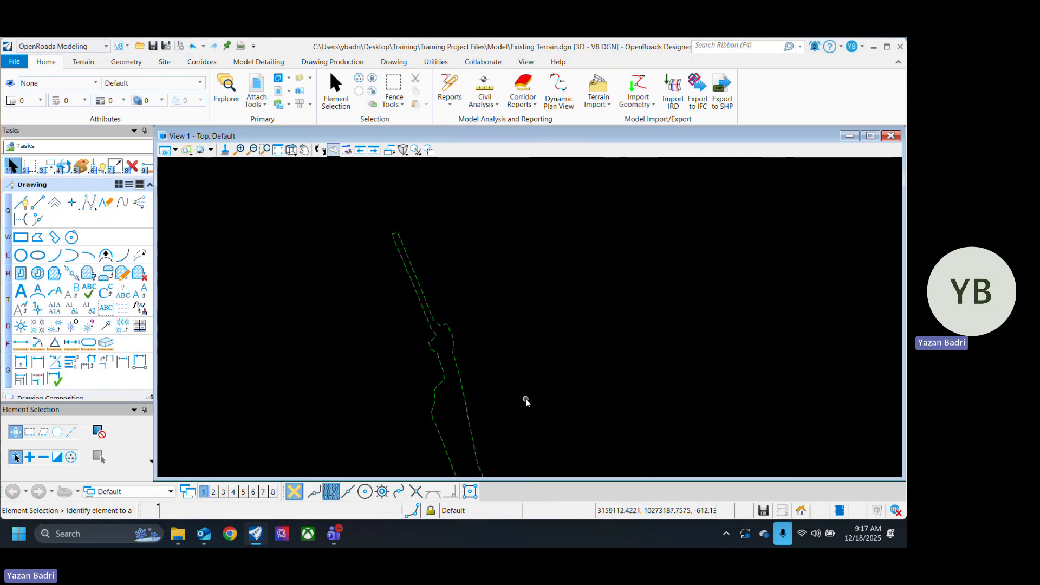
{"action": "scroll", "coordinate": [494, 364], "scroll_direction": "up", "scroll_amount": 6}
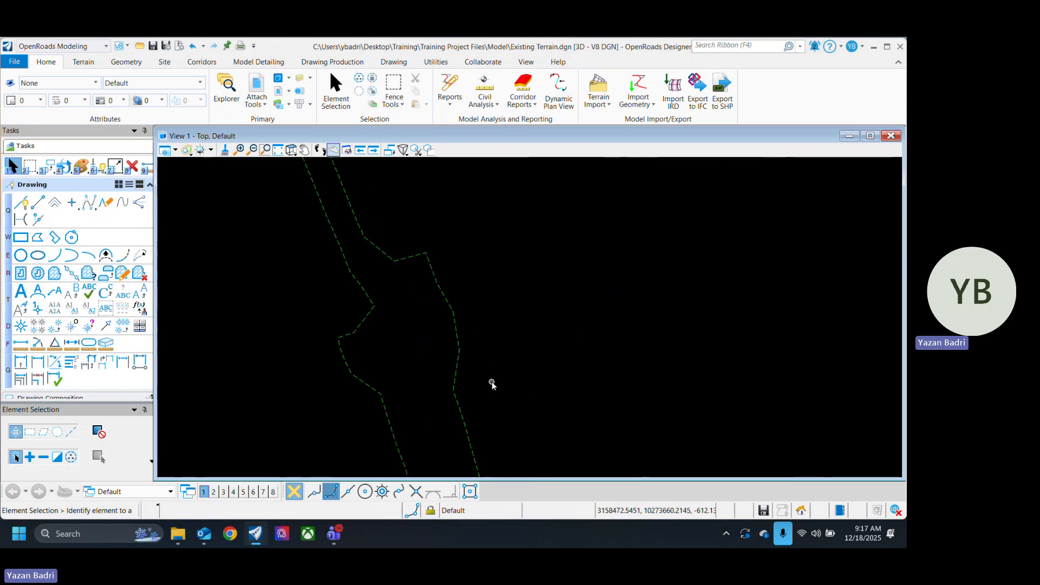
{"action": "left_click", "coordinate": [460, 348]}
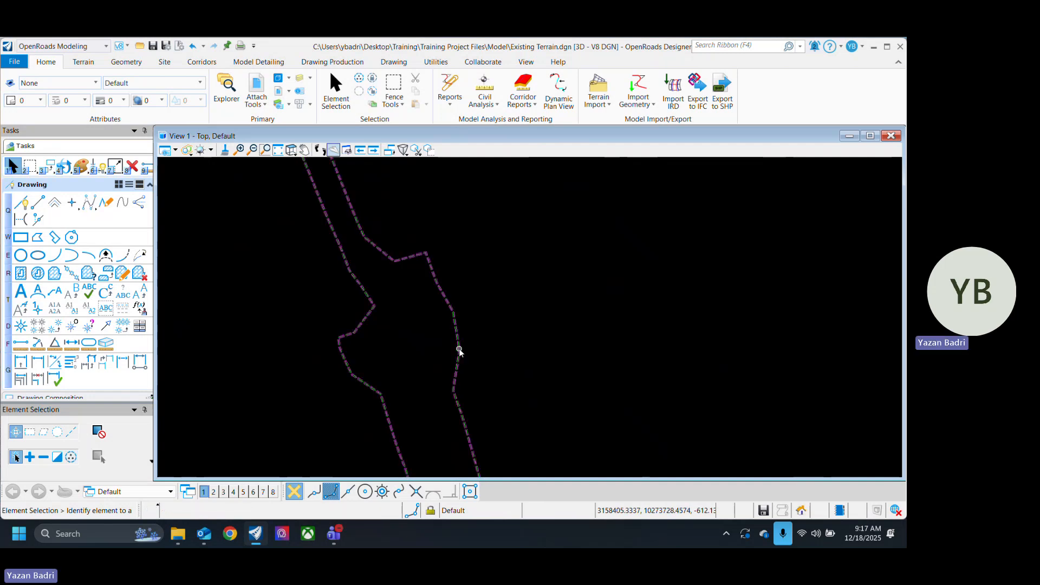
{"action": "left_click", "coordinate": [474, 349]}
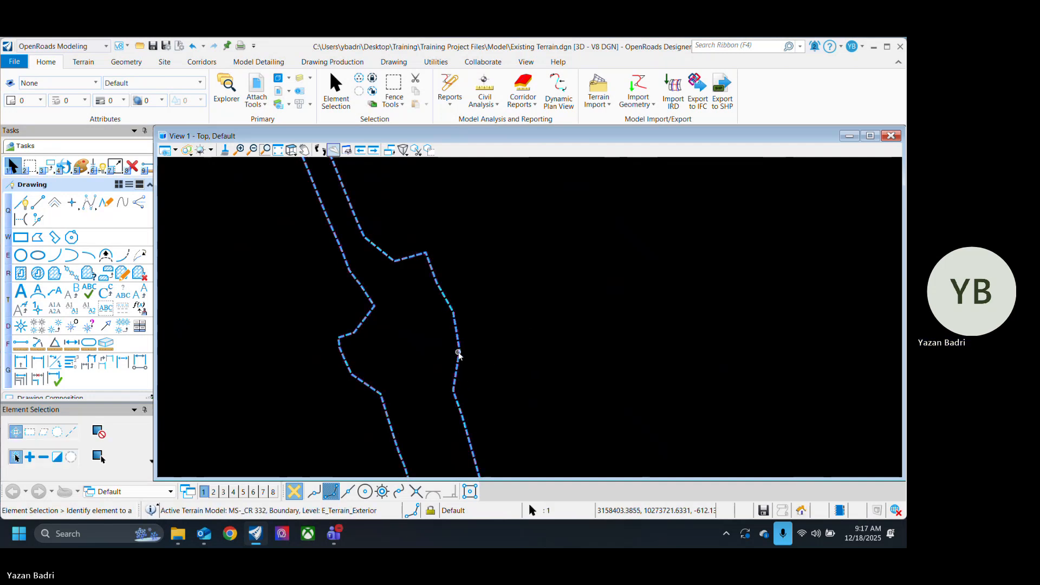
{"action": "left_click", "coordinate": [474, 350]}
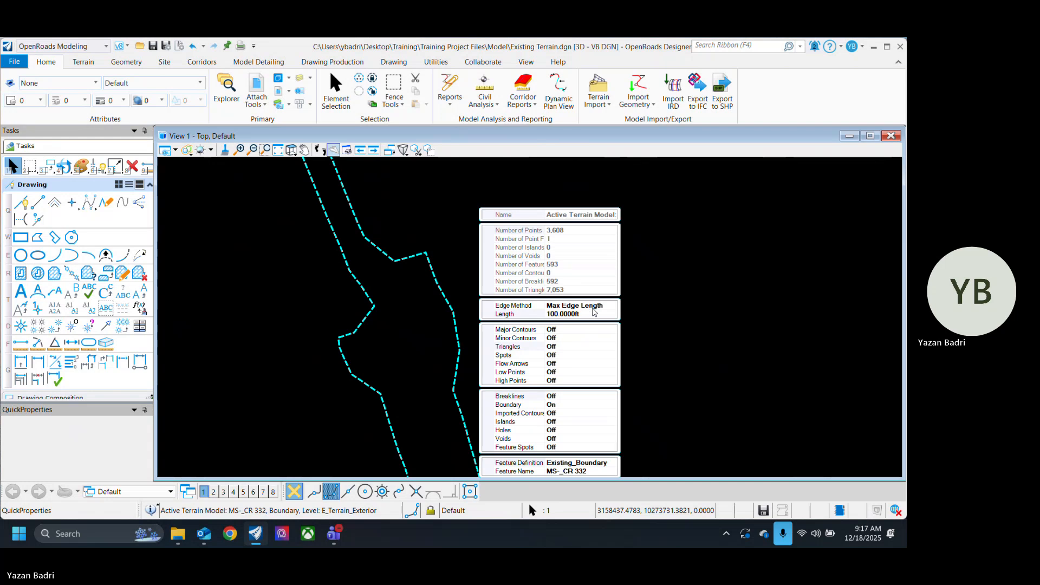
{"action": "left_click", "coordinate": [591, 314]}
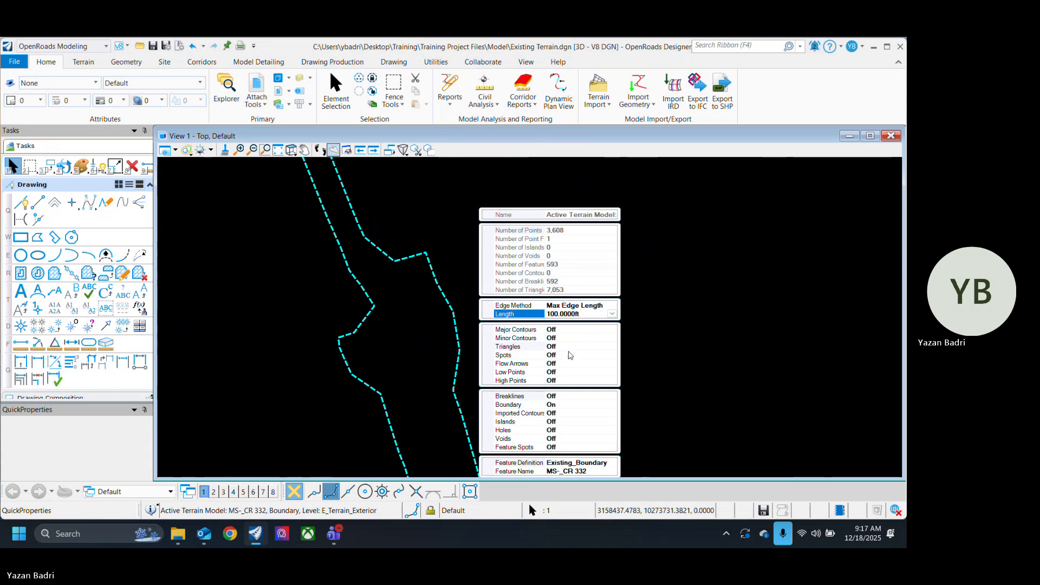
Step: Turn on the terrain's triangle display, leaving spots off, and inspect the triangles around the intersection
{"action": "double_click", "coordinate": [515, 355]}
{"action": "double_click", "coordinate": [517, 345]}
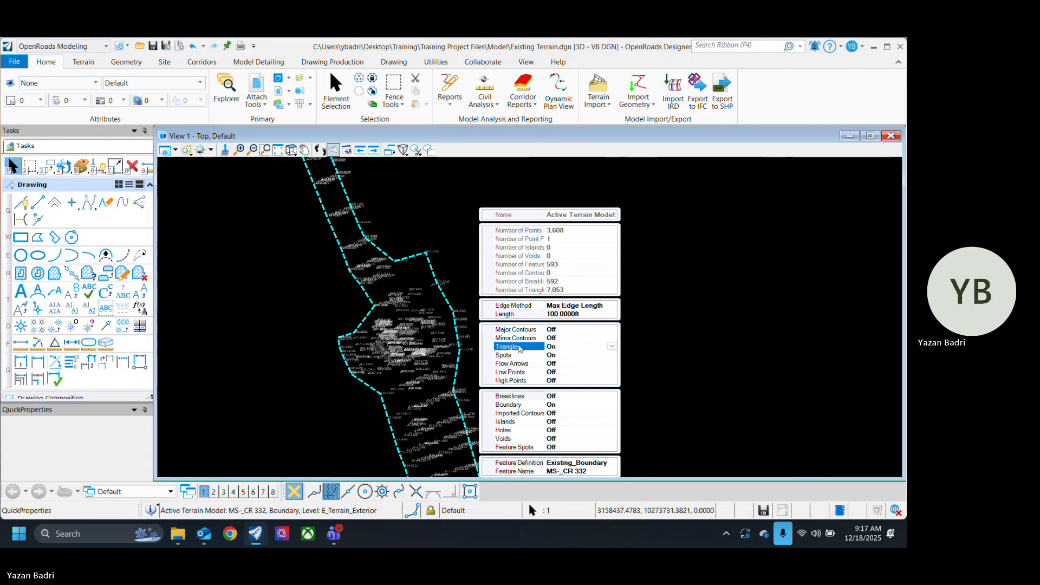
{"action": "double_click", "coordinate": [519, 355]}
{"action": "left_click", "coordinate": [482, 320]}
{"action": "scroll", "coordinate": [394, 332], "scroll_direction": "up", "scroll_amount": 2}
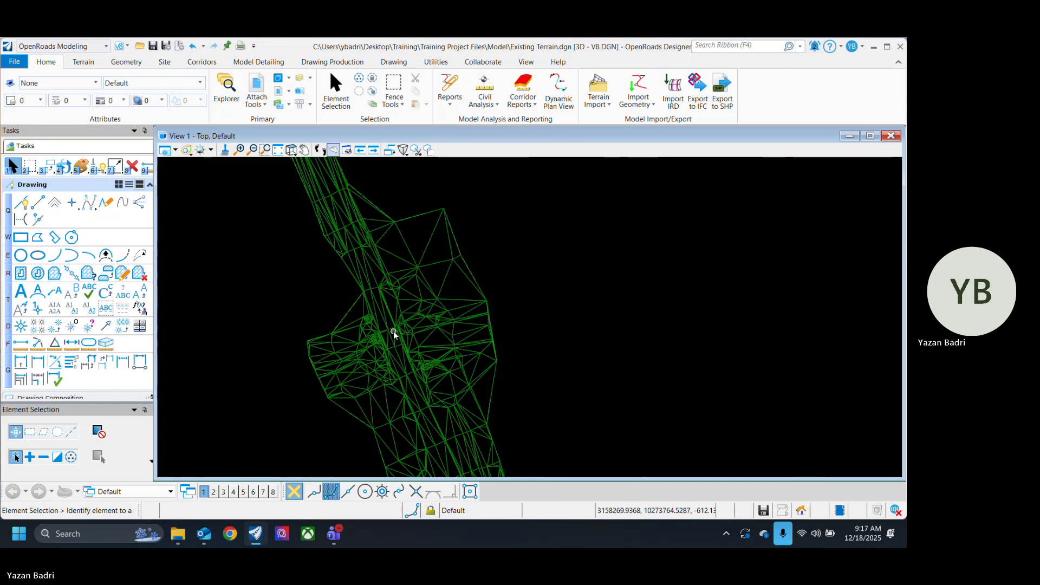
{"action": "scroll", "coordinate": [482, 348], "scroll_direction": "down", "scroll_amount": 3}
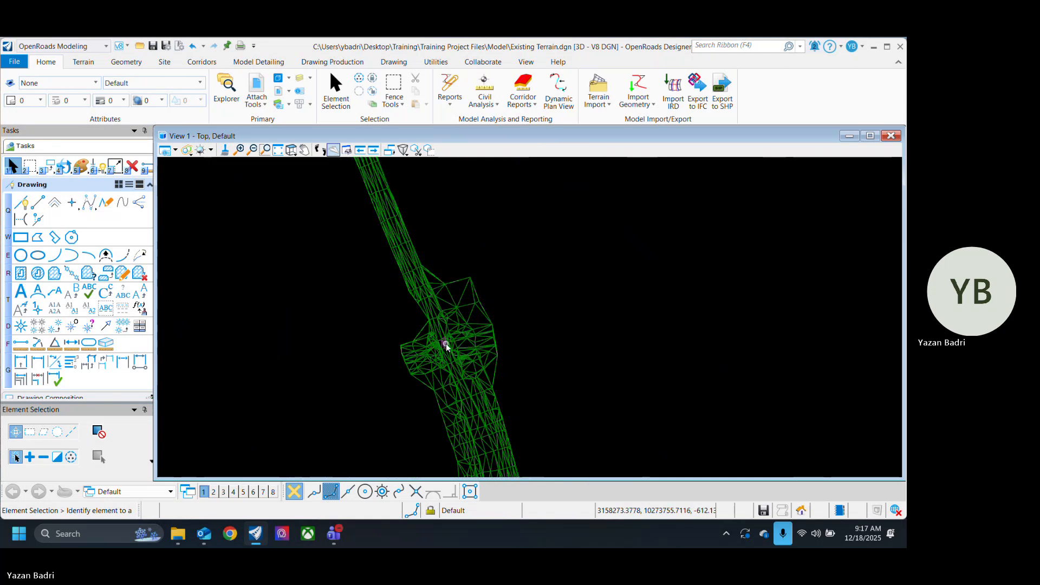
Step: Start the Edit Model command for terrains and move the Terrain Editor toolbox well clear of the triangles
{"action": "left_click", "coordinate": [82, 63]}
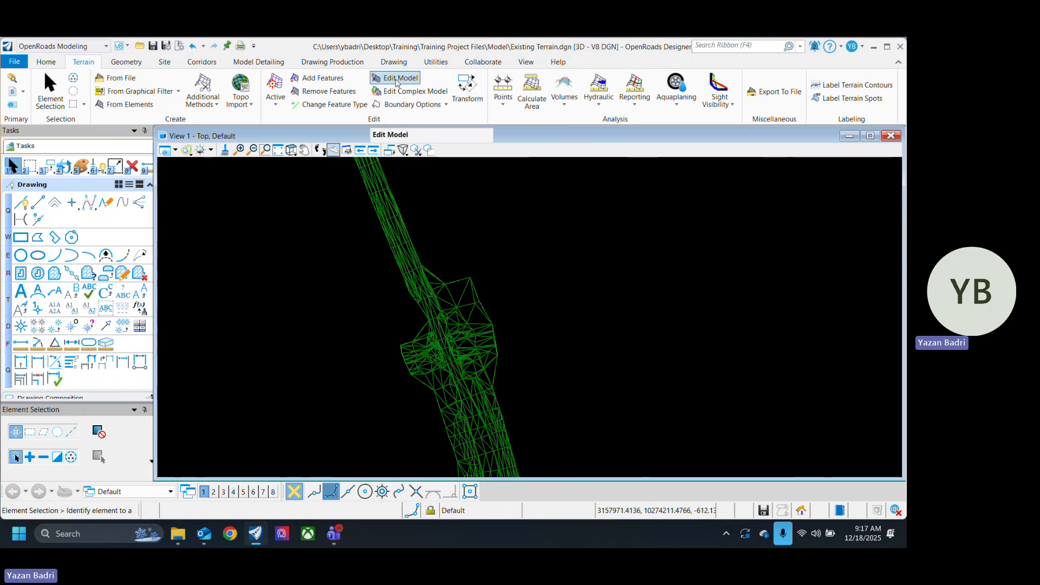
{"action": "left_click", "coordinate": [387, 84]}
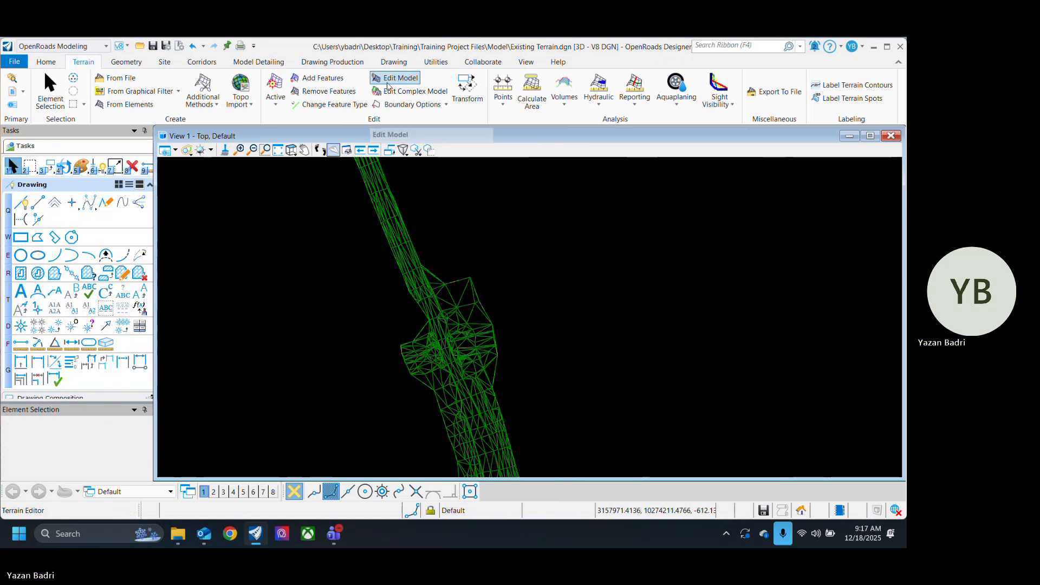
{"action": "left_click_drag", "start_coordinate": [86, 411], "coordinate": [282, 206]}
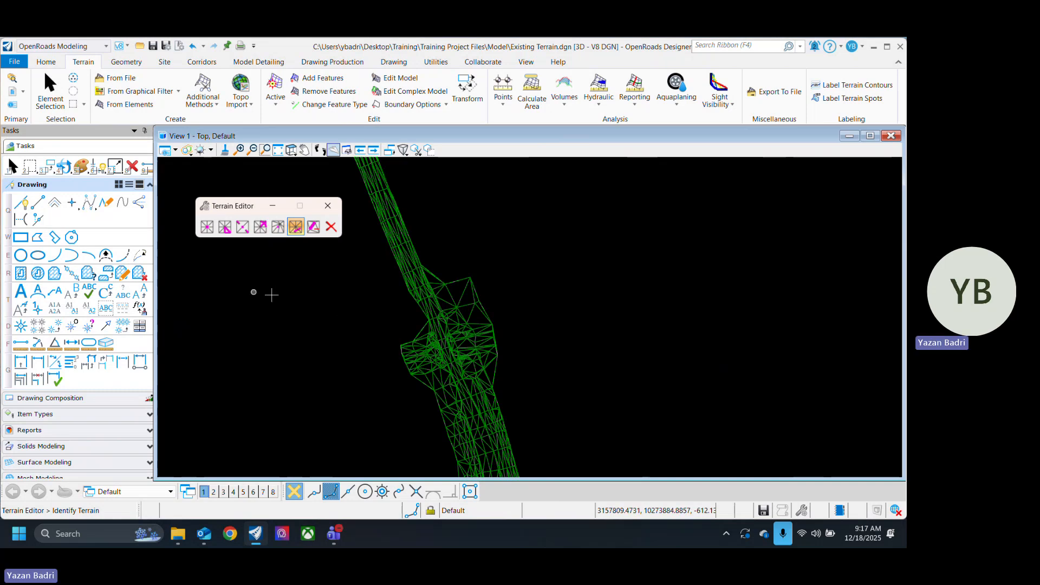
{"action": "left_click_drag", "start_coordinate": [227, 209], "coordinate": [179, 199]}
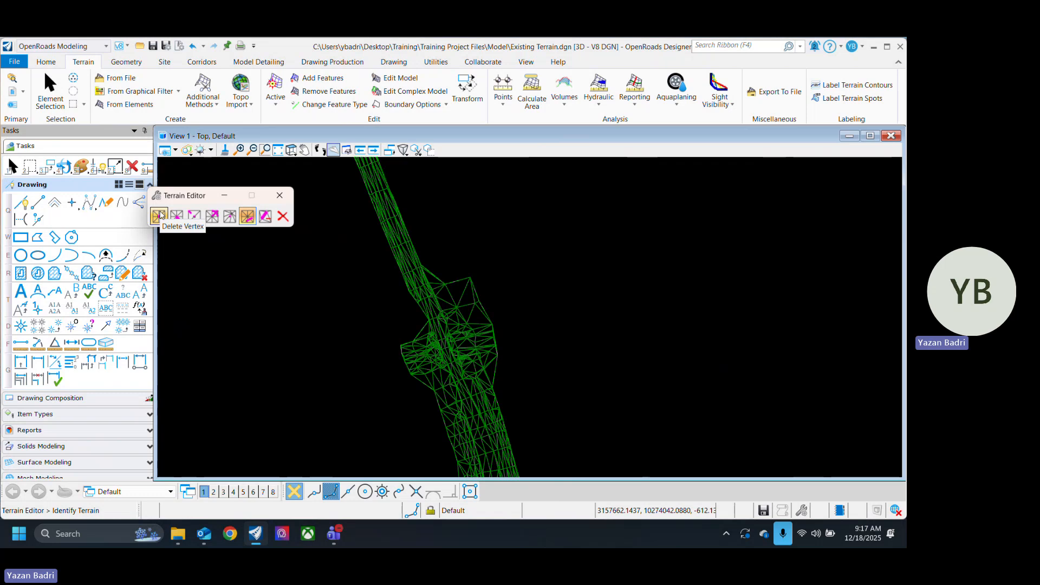
Step: Delete the thin outer sliver triangle on the terrain edge just north of the intersection with Delete Triangle, then leave the Terrain Editor
{"action": "left_click", "coordinate": [160, 215]}
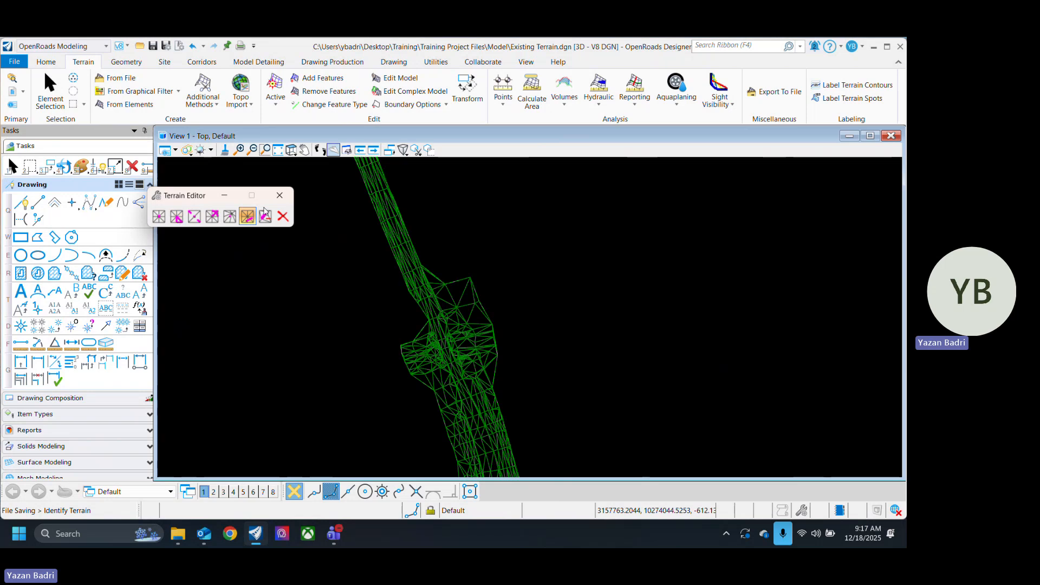
{"action": "scroll", "coordinate": [499, 269], "scroll_direction": "up", "scroll_amount": 4}
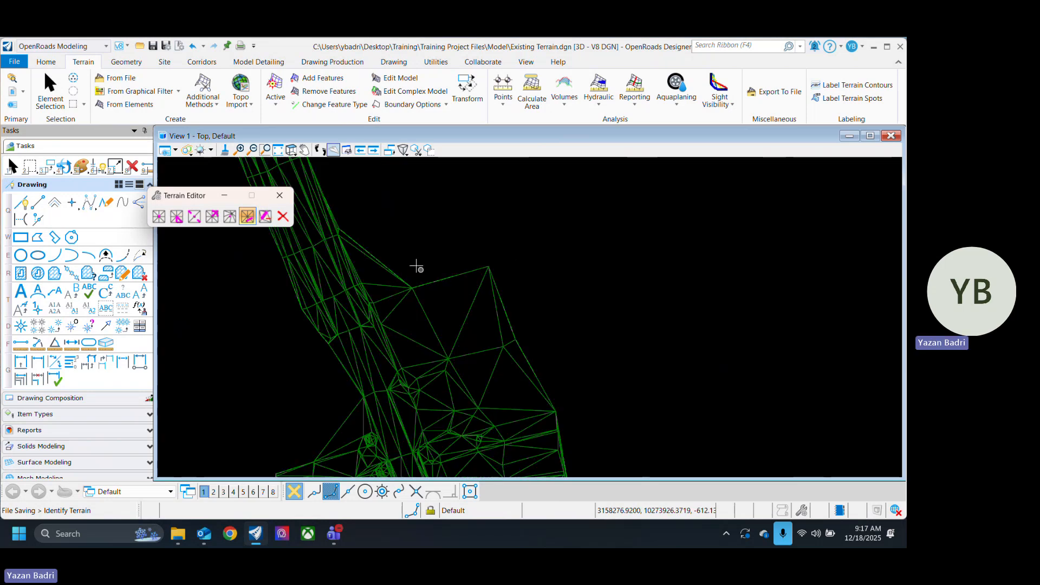
{"action": "scroll", "coordinate": [594, 300], "scroll_direction": "down", "scroll_amount": 2}
{"action": "left_click", "coordinate": [177, 216]}
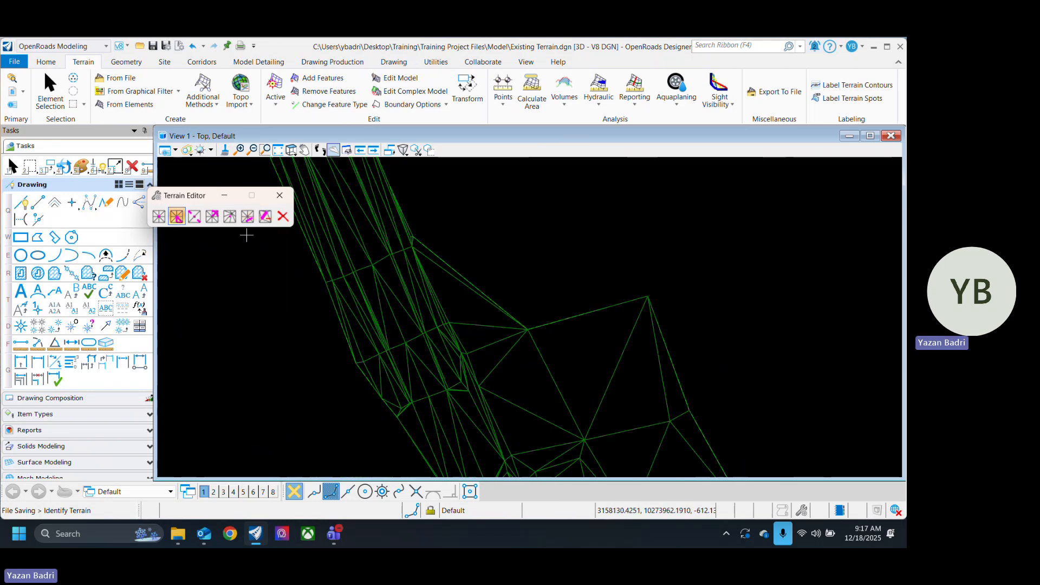
{"action": "left_click", "coordinate": [472, 287]}
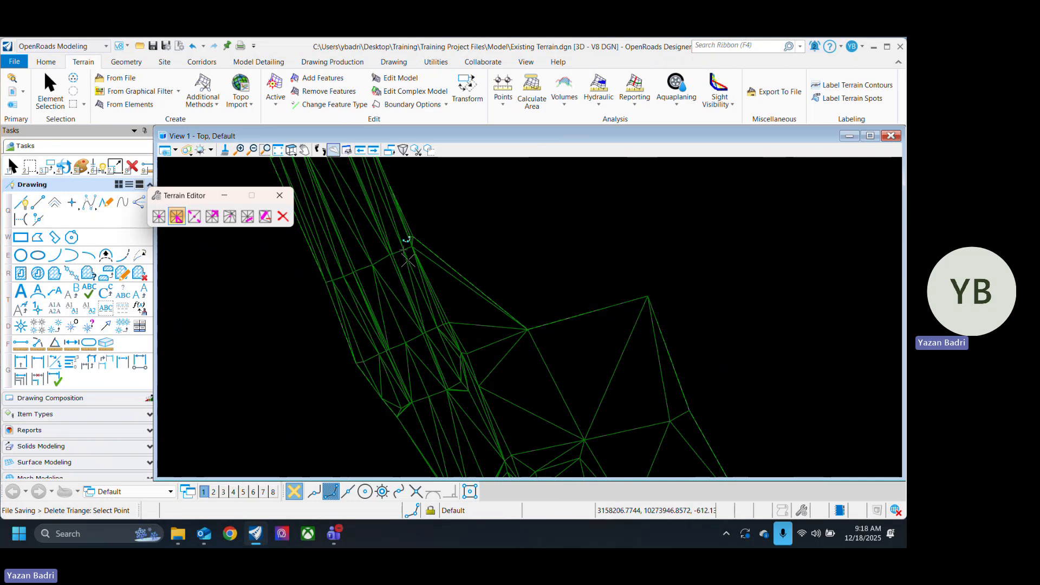
{"action": "scroll", "coordinate": [480, 273], "scroll_direction": "up", "scroll_amount": 1}
{"action": "left_click", "coordinate": [520, 252]}
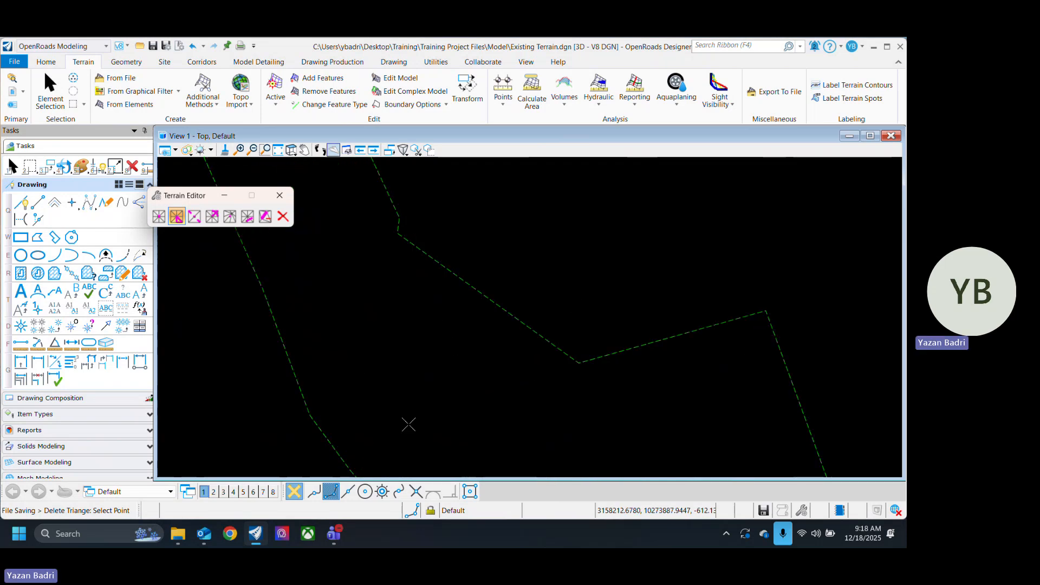
{"action": "left_click", "coordinate": [279, 195]}
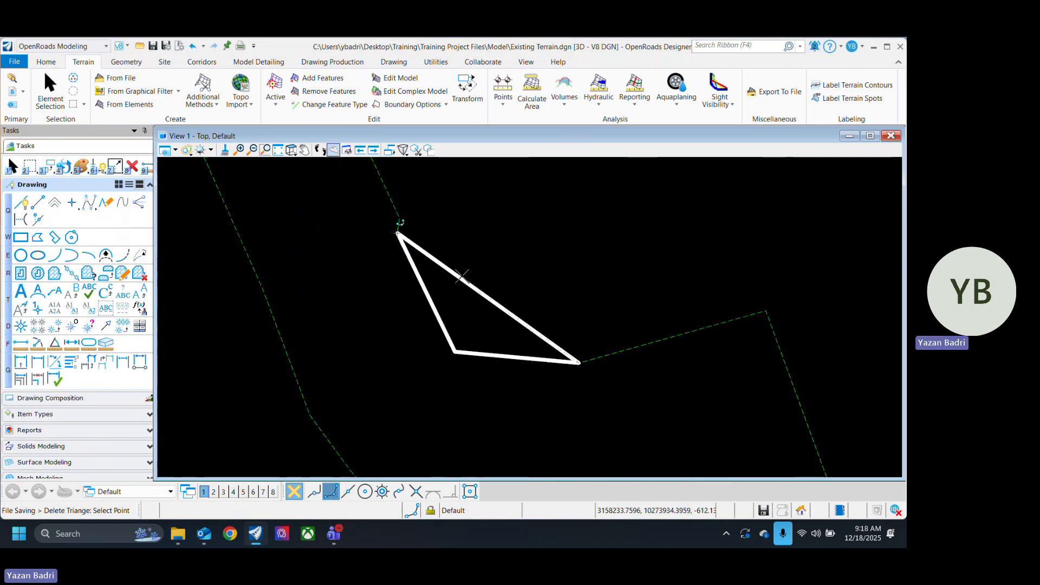
{"action": "key", "text": "Escape"}
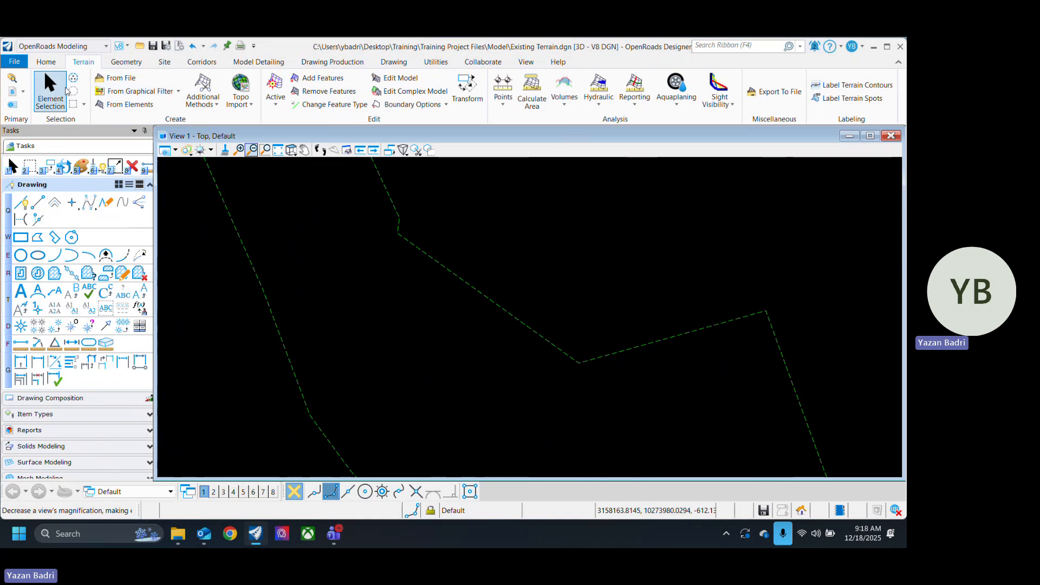
Step: Set the terrain's feature definition to Existing_Triangles
{"action": "scroll", "coordinate": [430, 354], "scroll_direction": "down", "scroll_amount": 4}
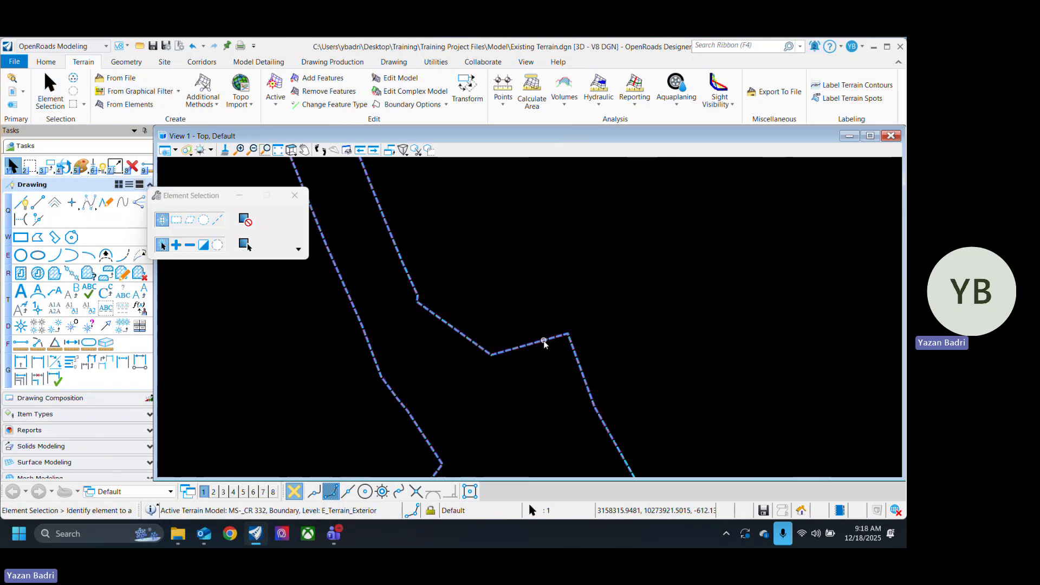
{"action": "left_click", "coordinate": [545, 343]}
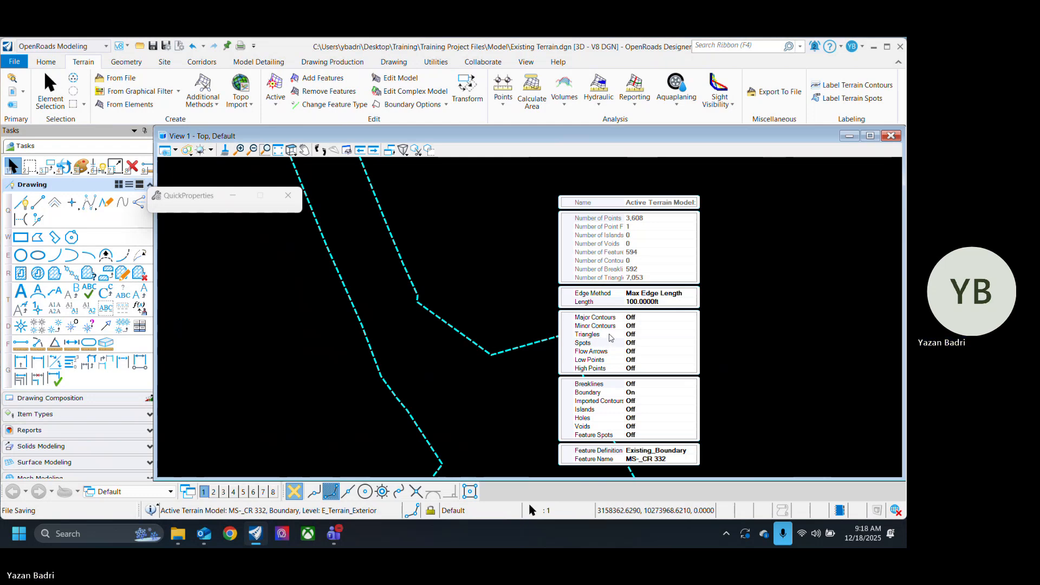
{"action": "left_click", "coordinate": [681, 454]}
{"action": "left_click", "coordinate": [692, 450]}
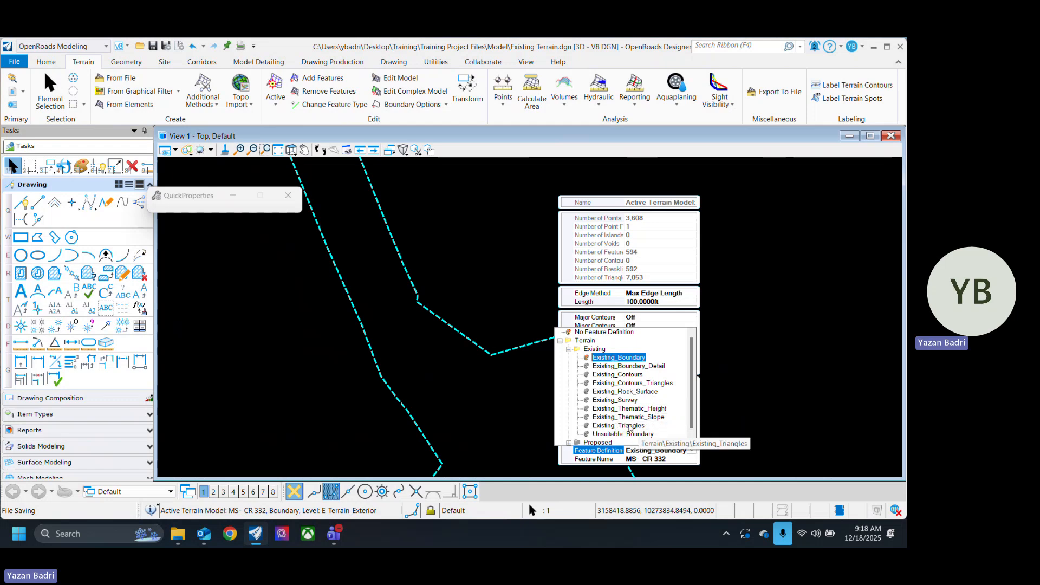
{"action": "left_click", "coordinate": [652, 428]}
Step: Restart Edit Model and delete the long boundary triangle between the road edge and the intersection's northern corner, then leave the editor
{"action": "scroll", "coordinate": [482, 314], "scroll_direction": "up", "scroll_amount": 5}
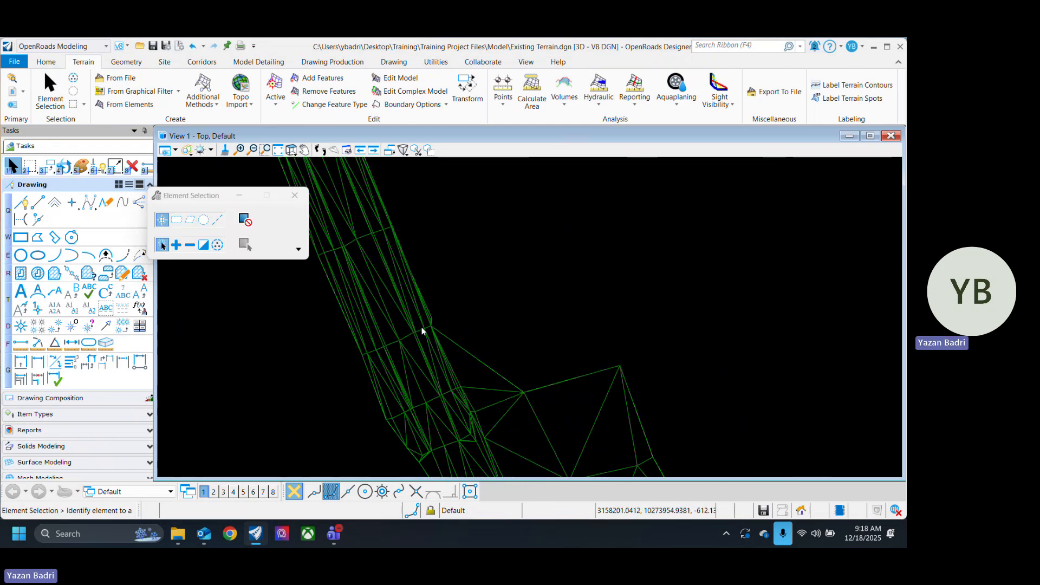
{"action": "left_click", "coordinate": [400, 77]}
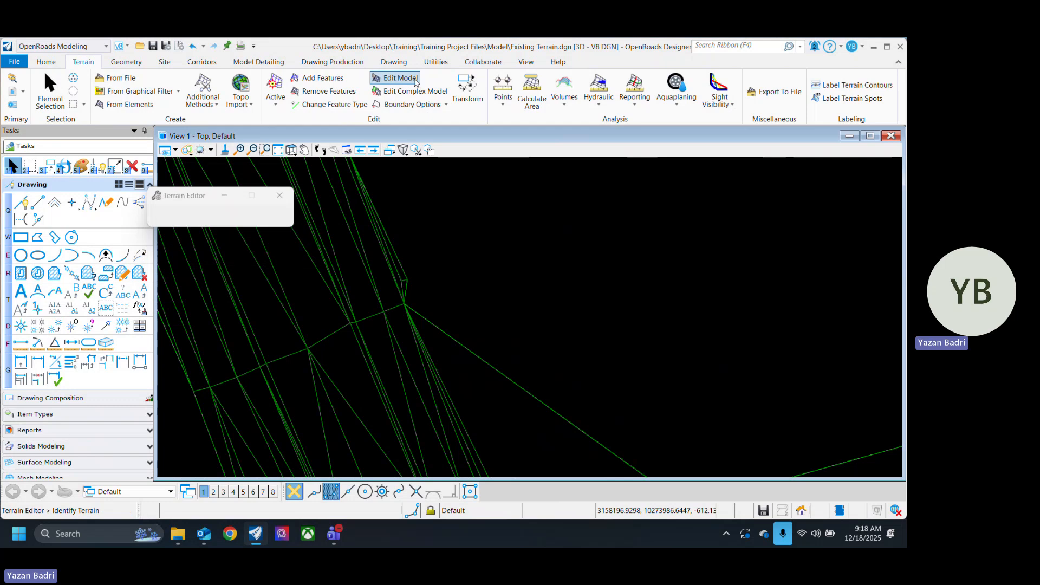
{"action": "left_click", "coordinate": [176, 216]}
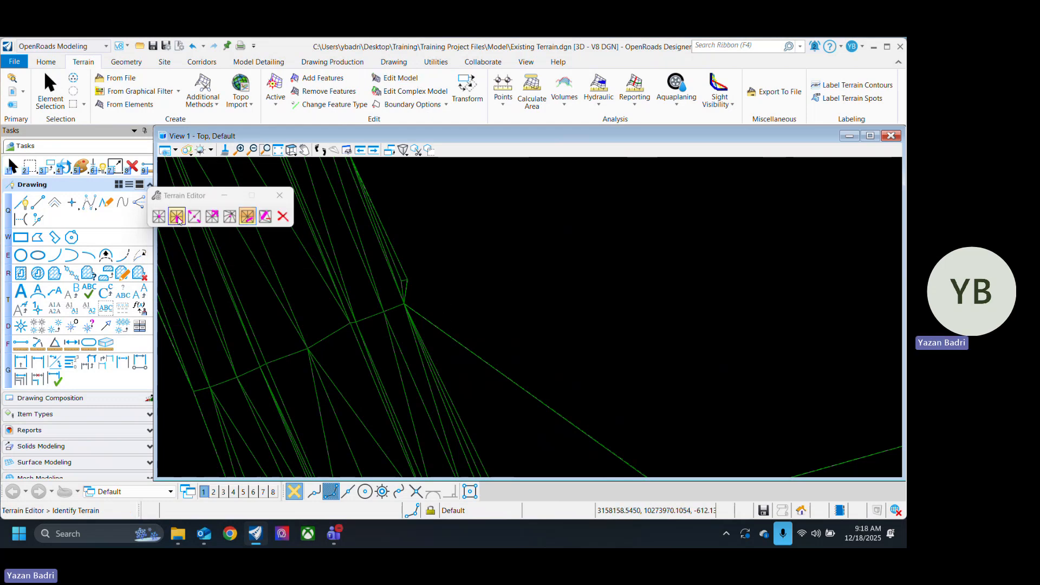
{"action": "scroll", "coordinate": [469, 242], "scroll_direction": "down", "scroll_amount": 3}
{"action": "left_click", "coordinate": [515, 297]}
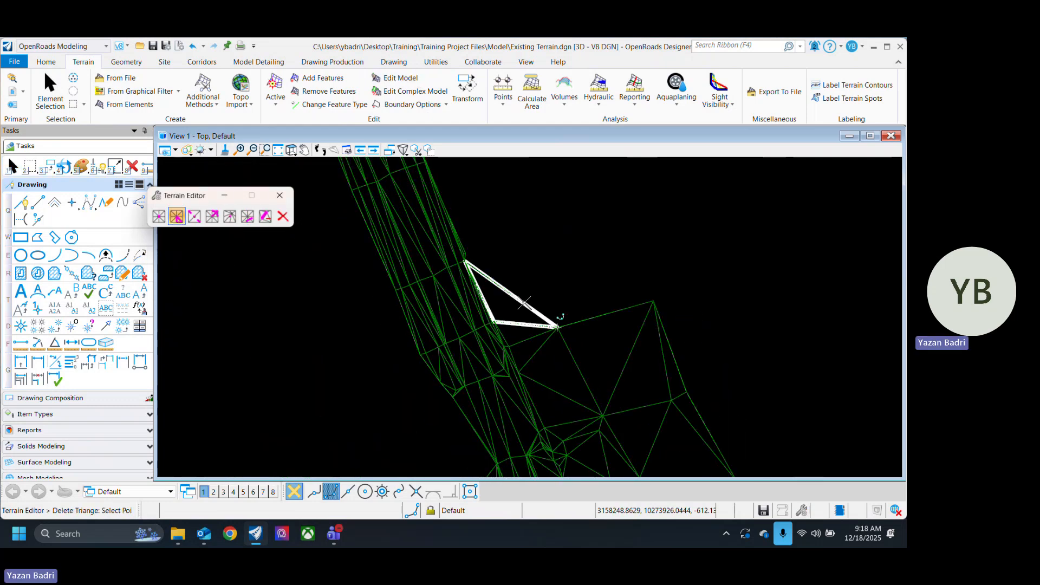
{"action": "scroll", "coordinate": [558, 284], "scroll_direction": "up", "scroll_amount": 2}
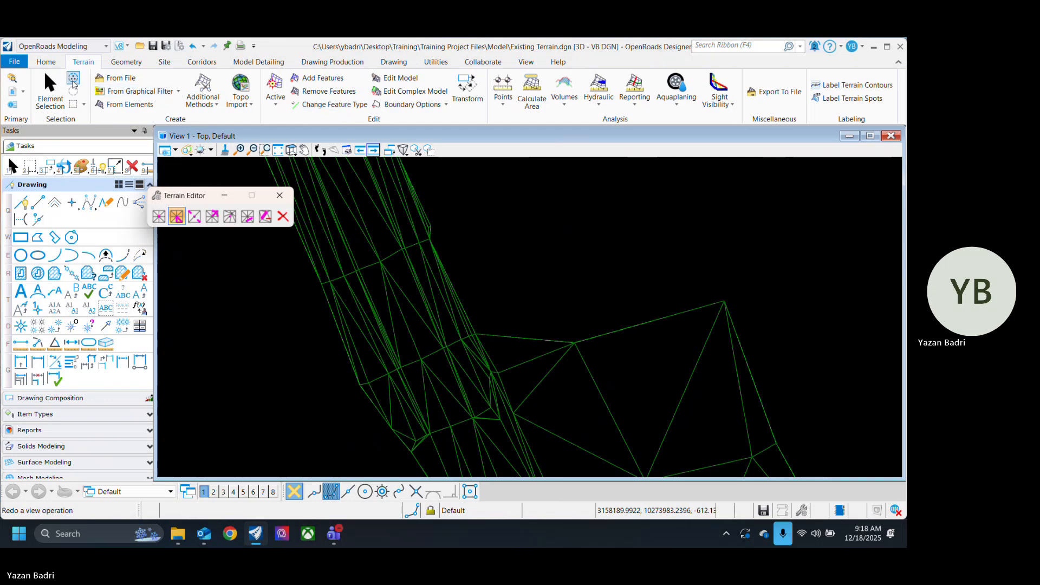
{"action": "left_click", "coordinate": [57, 82]}
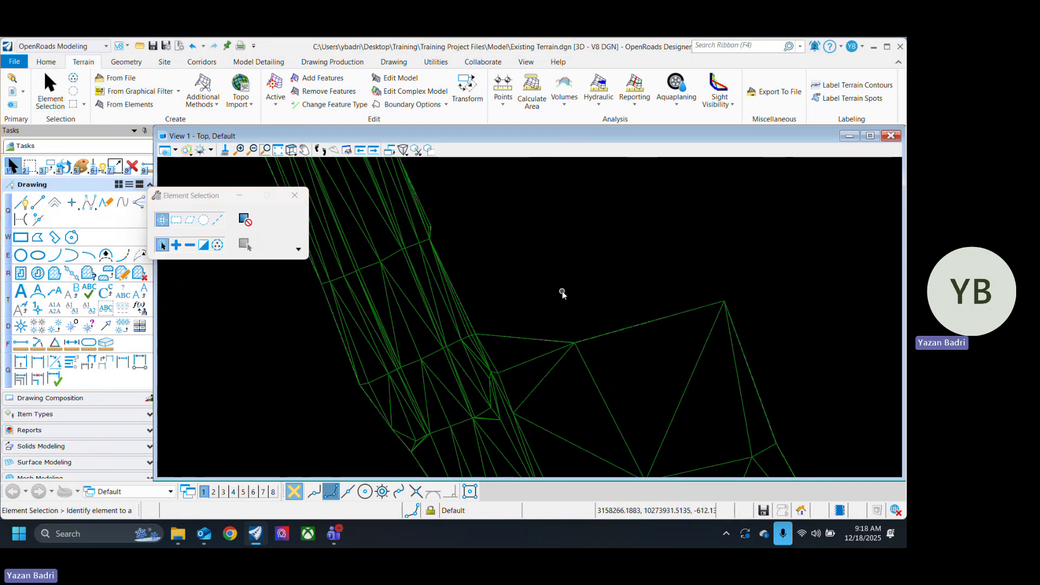
Step: Inspect the edited terrain edge around the intersection and select the terrain to check its boundary outline, then deselect it
{"action": "scroll", "coordinate": [445, 291], "scroll_direction": "down", "scroll_amount": 2}
{"action": "scroll", "coordinate": [534, 385], "scroll_direction": "down", "scroll_amount": 2}
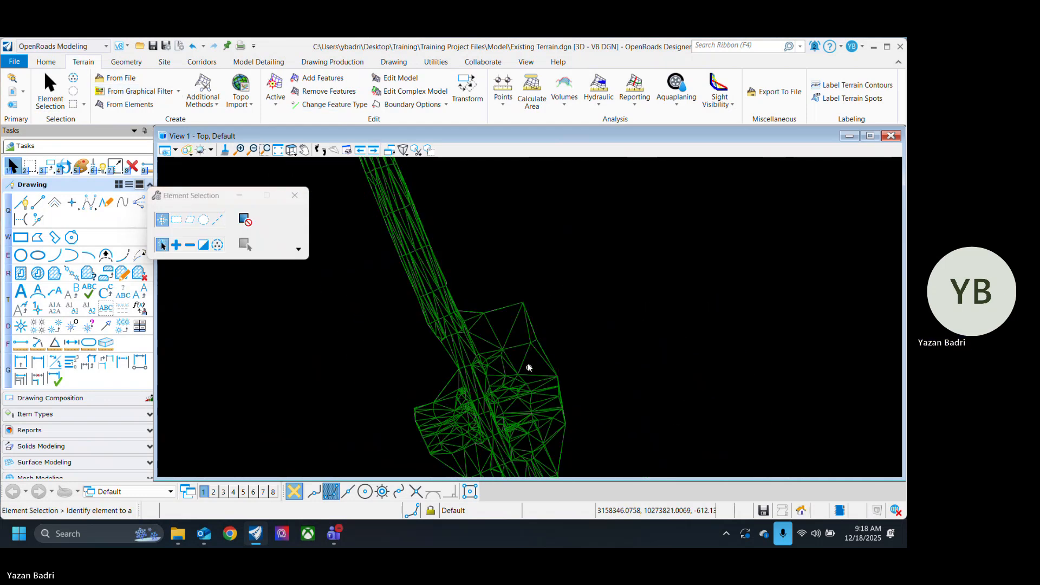
{"action": "scroll", "coordinate": [497, 374], "scroll_direction": "up", "scroll_amount": 4}
{"action": "scroll", "coordinate": [481, 294], "scroll_direction": "down", "scroll_amount": 6}
{"action": "scroll", "coordinate": [475, 250], "scroll_direction": "up", "scroll_amount": 5}
{"action": "scroll", "coordinate": [476, 376], "scroll_direction": "down", "scroll_amount": 6}
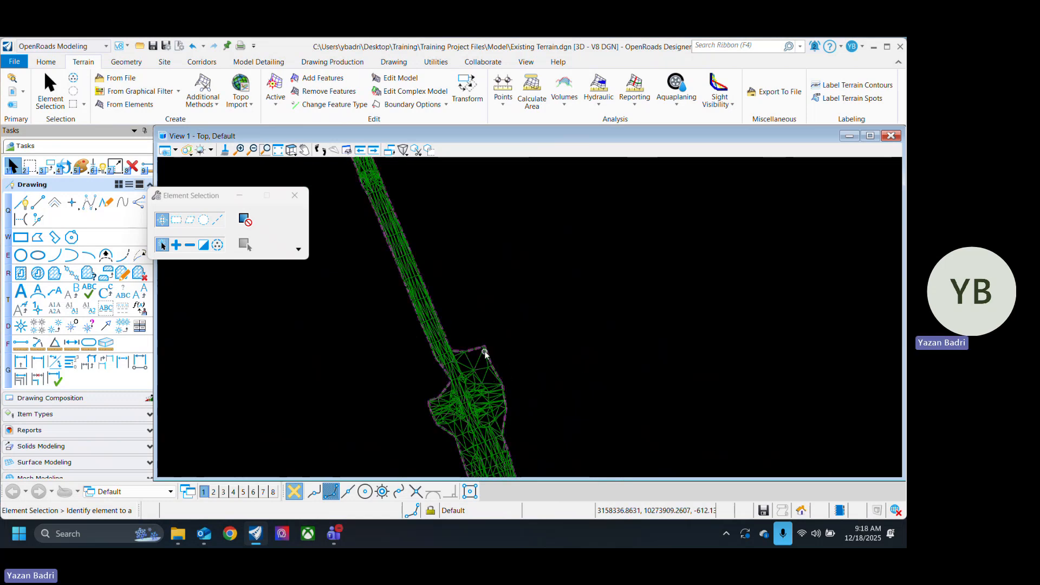
{"action": "mouse_move", "coordinate": [486, 350]}
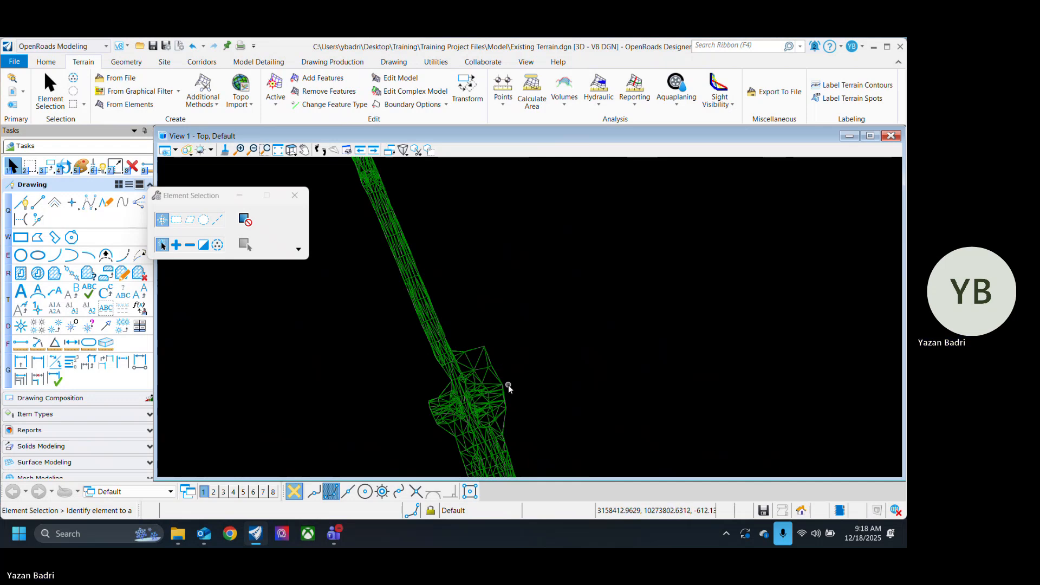
{"action": "scroll", "coordinate": [488, 360], "scroll_direction": "up", "scroll_amount": 2}
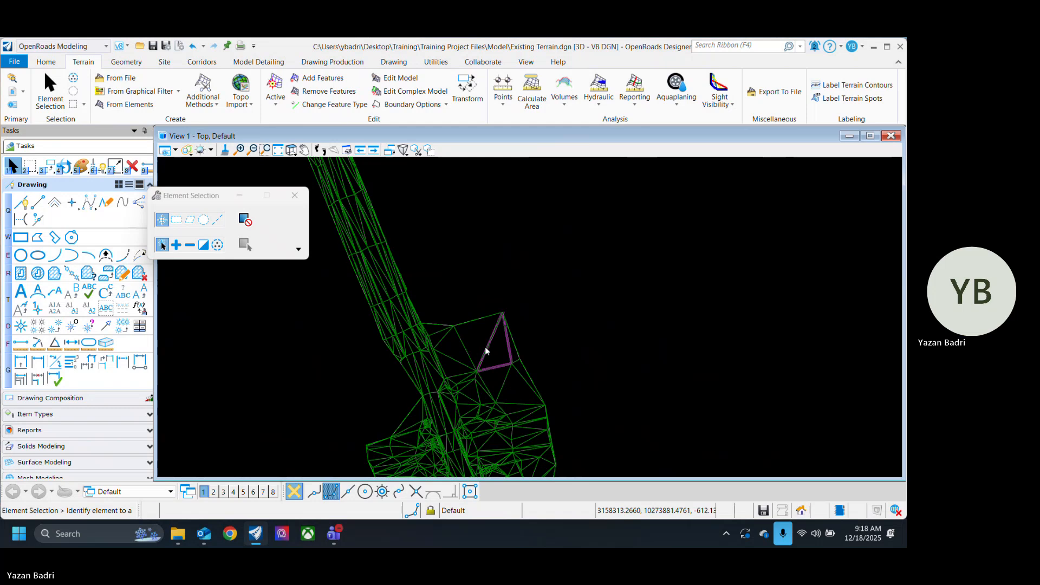
{"action": "left_click", "coordinate": [486, 349]}
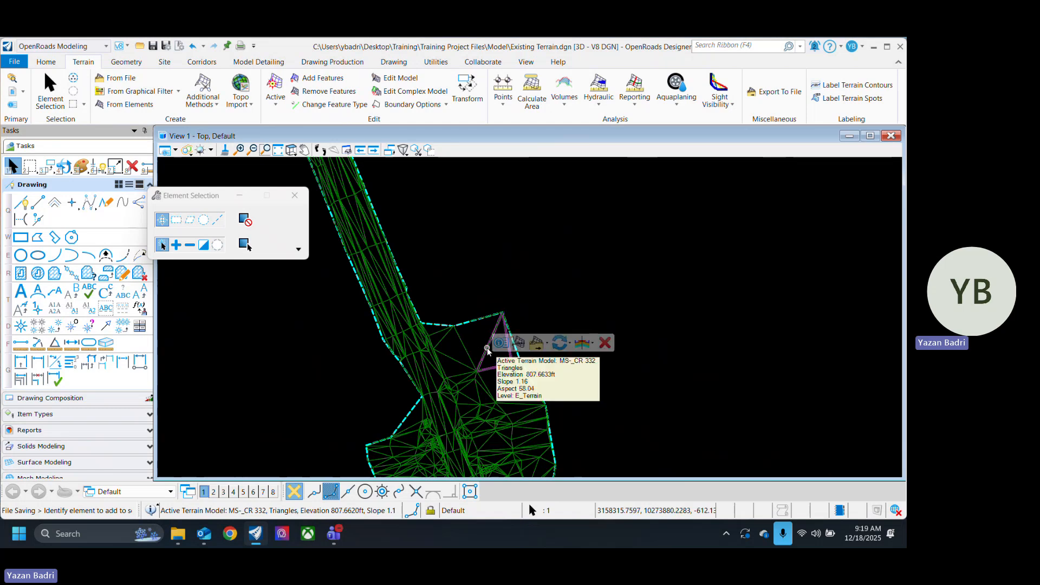
{"action": "left_click", "coordinate": [453, 232]}
Step: Examine the large outer triangles at the intersection's northeast corner and where they meet the road edge
{"action": "middle_click_drag", "start_coordinate": [478, 275], "coordinate": [486, 325]}
{"action": "scroll", "coordinate": [465, 352], "scroll_direction": "up", "scroll_amount": 1}
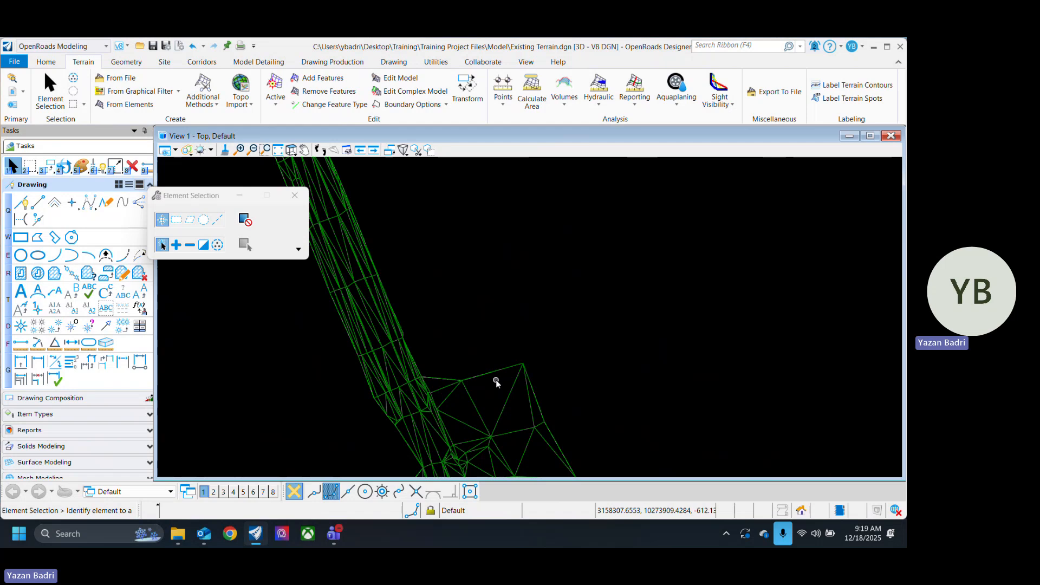
{"action": "scroll", "coordinate": [490, 366], "scroll_direction": "up", "scroll_amount": 2}
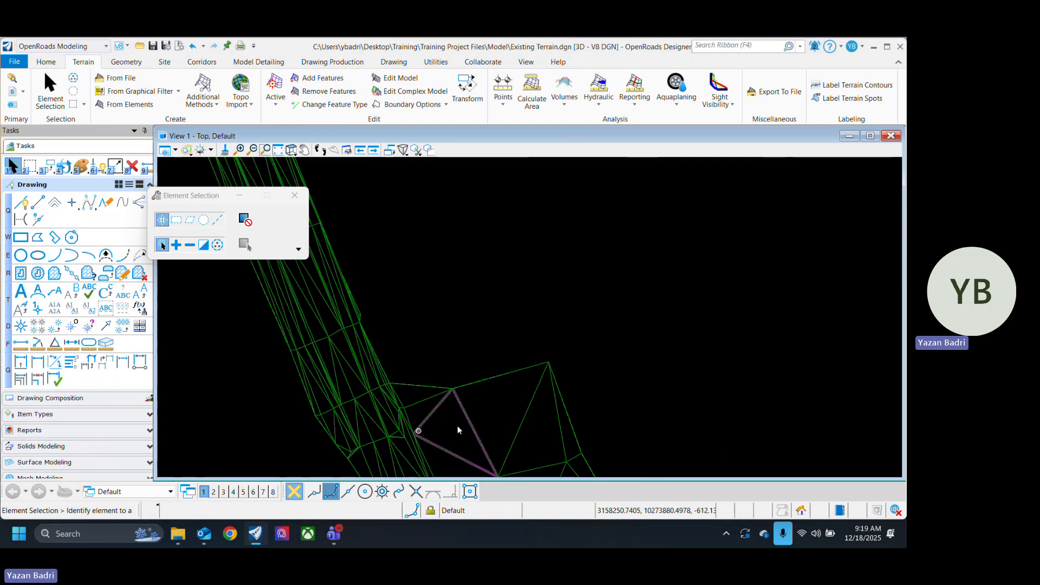
{"action": "mouse_move", "coordinate": [370, 367]}
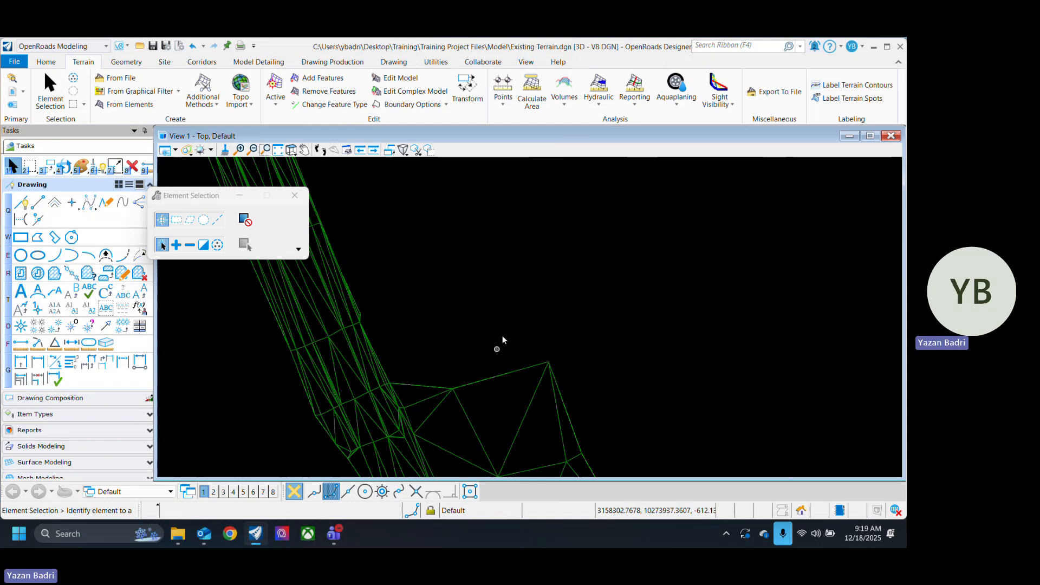
{"action": "scroll", "coordinate": [533, 317], "scroll_direction": "down", "scroll_amount": 2}
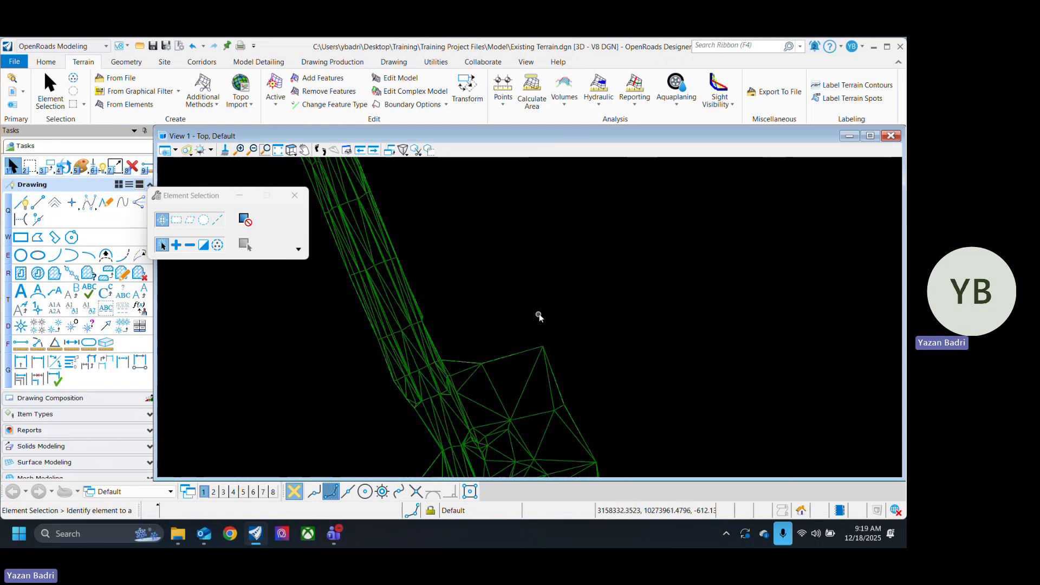
{"action": "scroll", "coordinate": [504, 293], "scroll_direction": "down", "scroll_amount": 2}
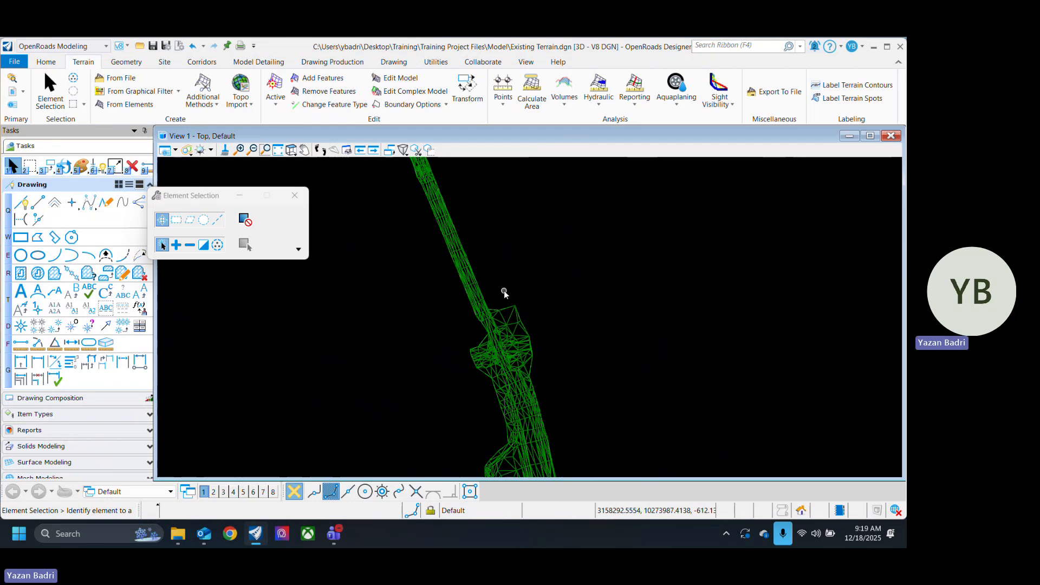
{"action": "scroll", "coordinate": [492, 297], "scroll_direction": "up", "scroll_amount": 3}
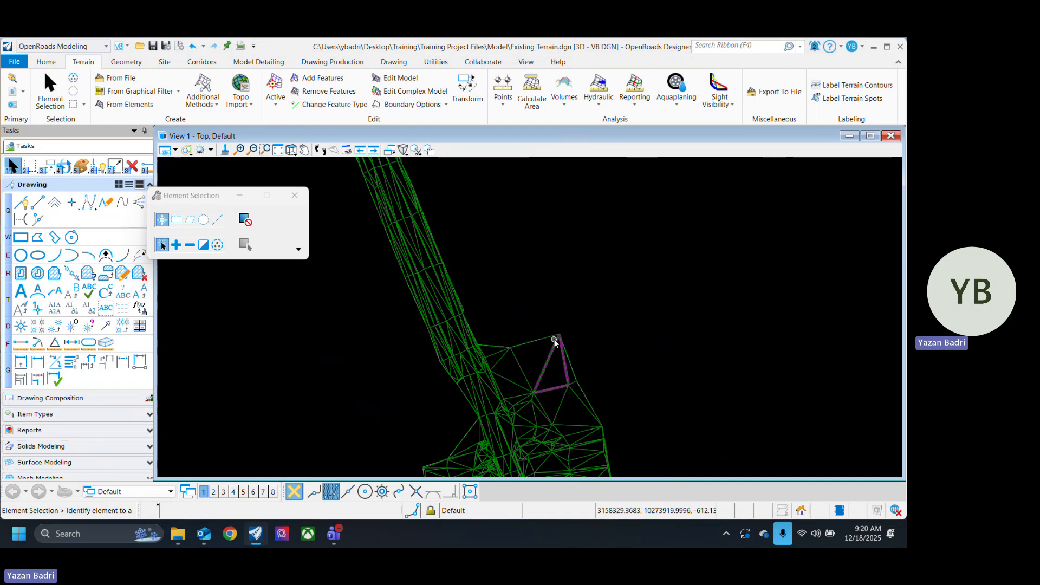
{"action": "mouse_move", "coordinate": [560, 341]}
{"action": "middle_click_drag", "start_coordinate": [648, 342], "coordinate": [555, 330]}
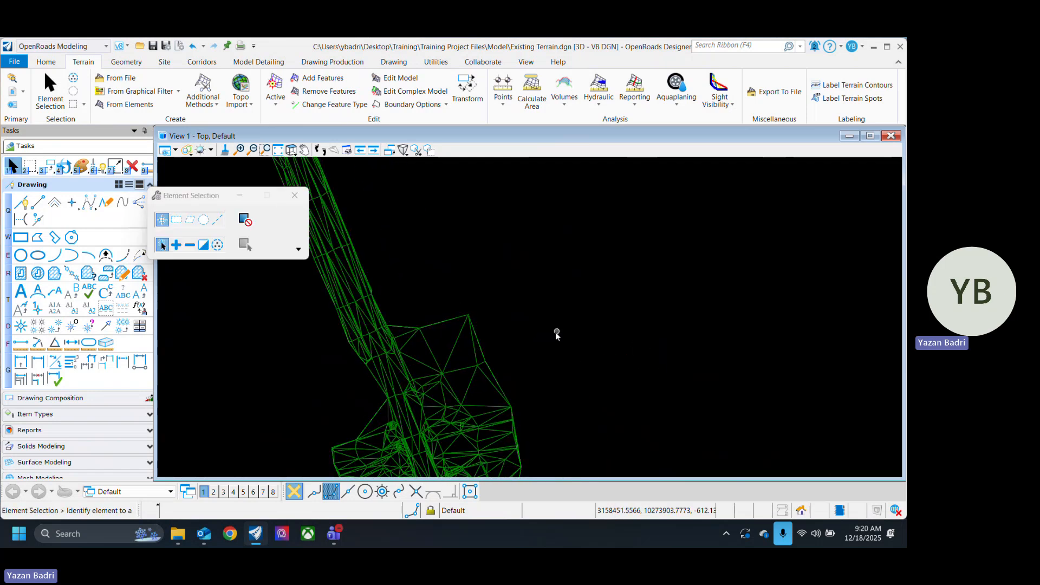
Step: Examine the terrain triangles along the road south of the intersection, then select the terrain at the intersection
{"action": "scroll", "coordinate": [521, 329], "scroll_direction": "down", "scroll_amount": 3}
{"action": "scroll", "coordinate": [526, 329], "scroll_direction": "up", "scroll_amount": 2}
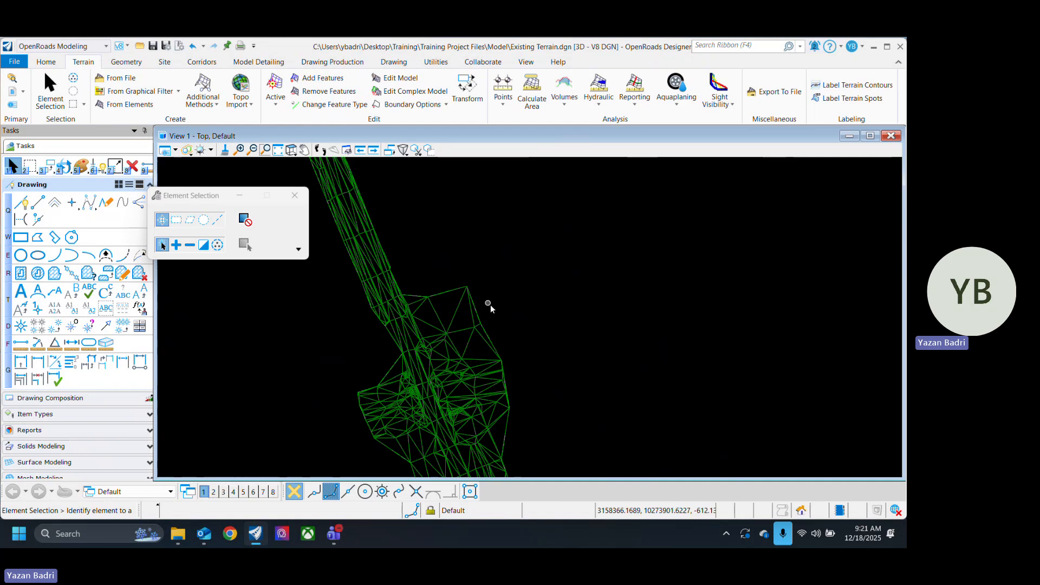
{"action": "scroll", "coordinate": [569, 347], "scroll_direction": "down", "scroll_amount": 3}
{"action": "scroll", "coordinate": [536, 316], "scroll_direction": "up", "scroll_amount": 2}
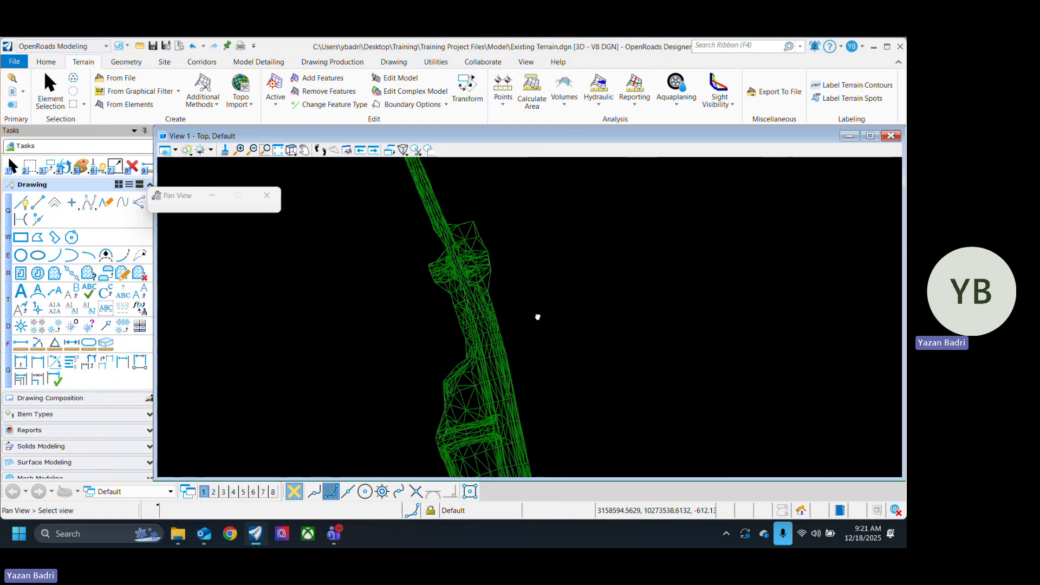
{"action": "scroll", "coordinate": [495, 407], "scroll_direction": "up", "scroll_amount": 2}
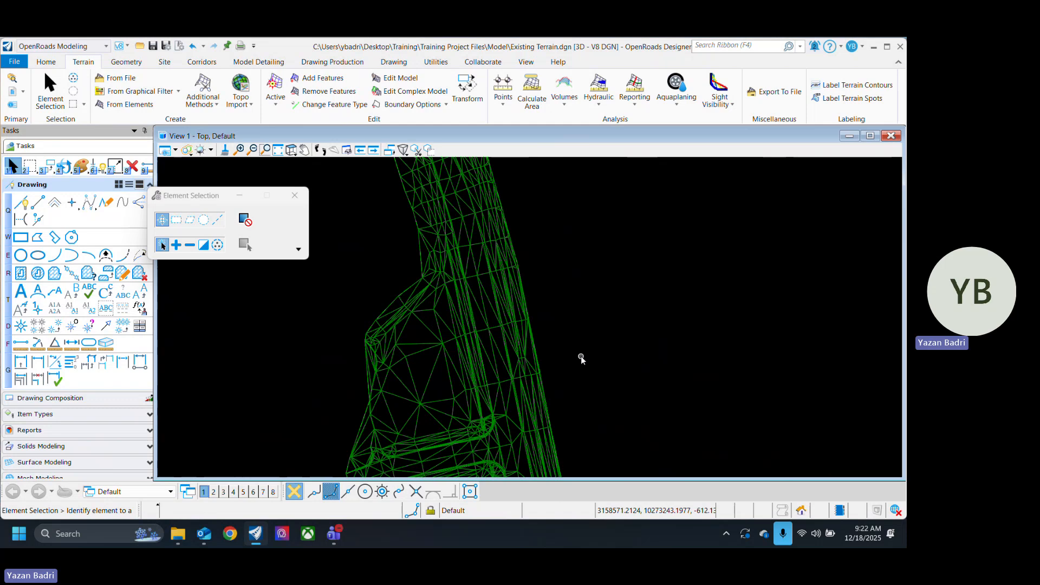
{"action": "scroll", "coordinate": [471, 309], "scroll_direction": "down", "scroll_amount": 3}
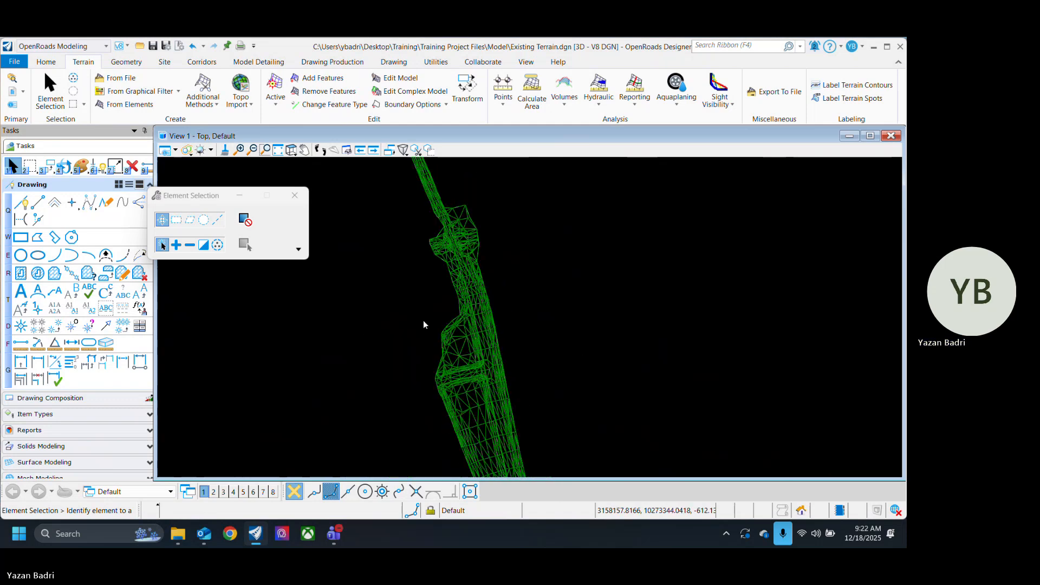
{"action": "scroll", "coordinate": [460, 325], "scroll_direction": "up", "scroll_amount": 2}
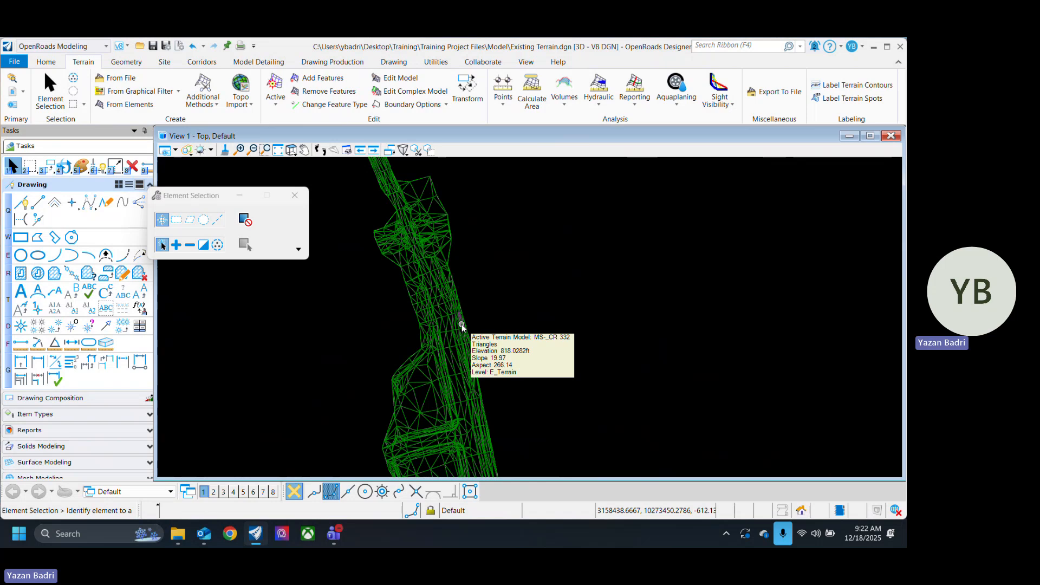
{"action": "scroll", "coordinate": [545, 341], "scroll_direction": "down", "scroll_amount": 1}
{"action": "scroll", "coordinate": [476, 339], "scroll_direction": "up", "scroll_amount": 3}
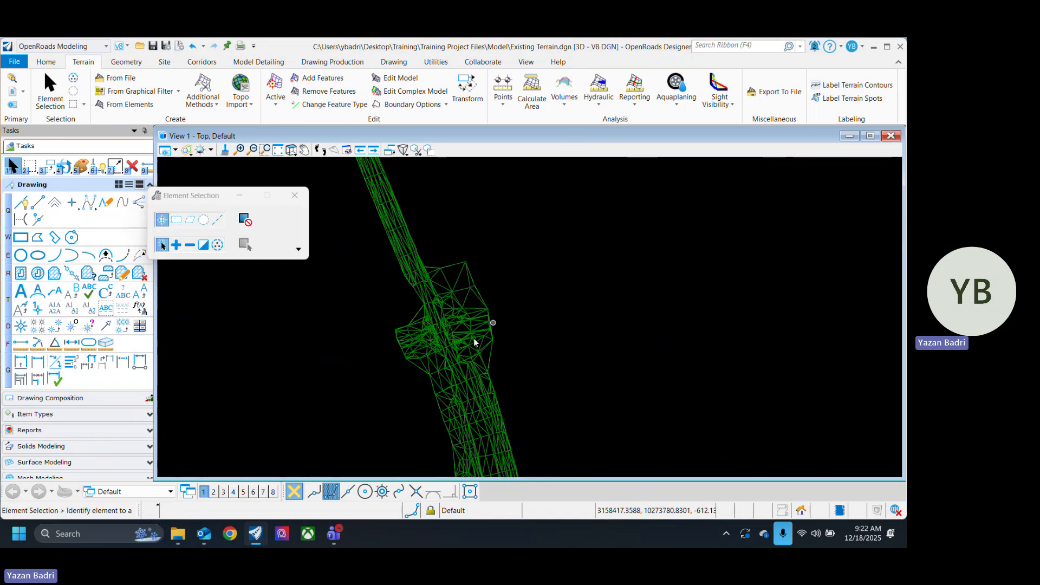
{"action": "left_click", "coordinate": [434, 339]}
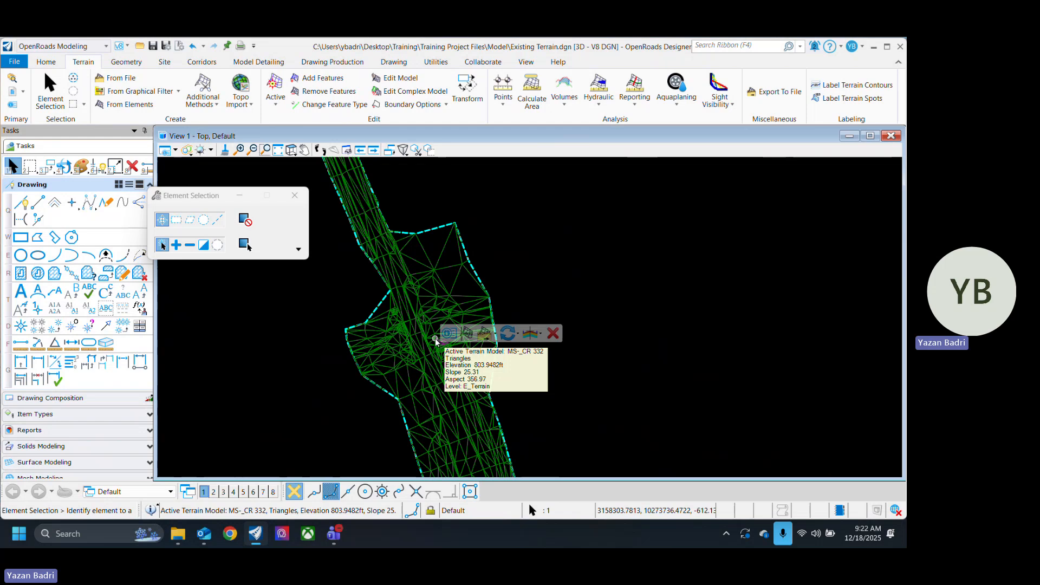
Step: Deselect the terrain and review the additional methods for creating a terrain model
{"action": "left_click", "coordinate": [535, 233]}
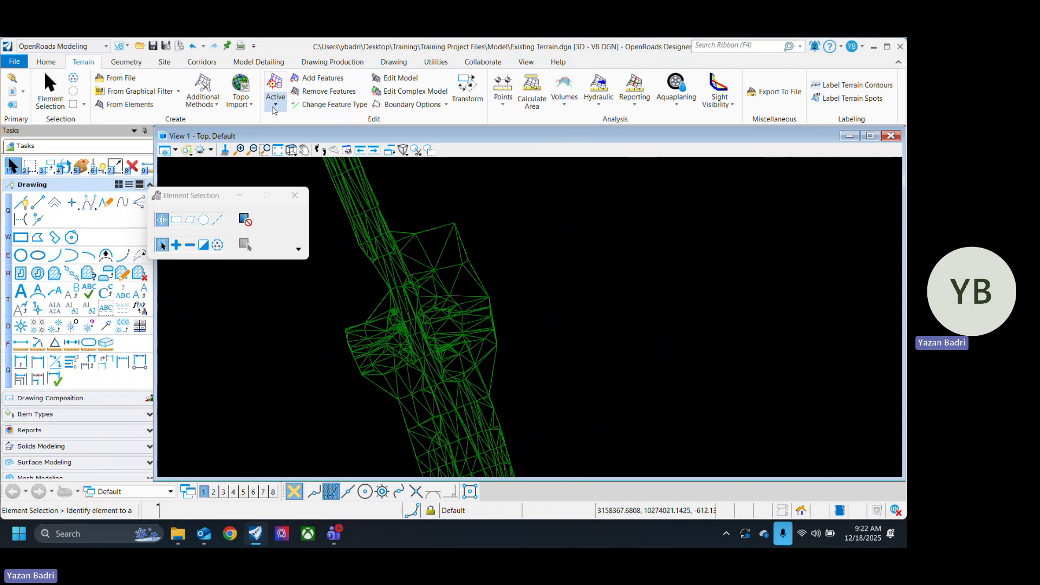
{"action": "left_click", "coordinate": [209, 103]}
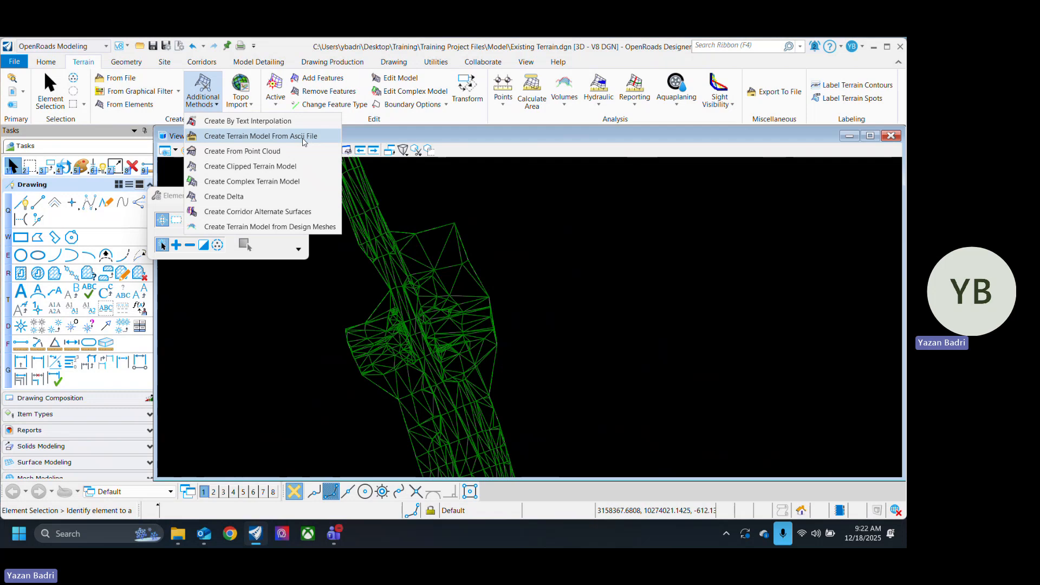
{"action": "left_click", "coordinate": [629, 298]}
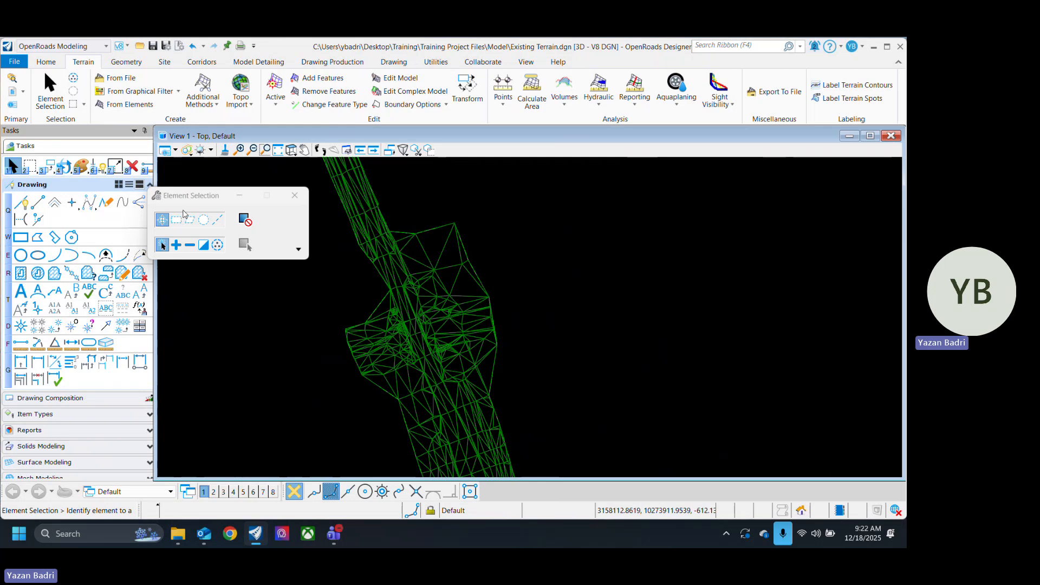
Step: Dock the Element Selection window and set the terrain's feature definition to Existing_Boundary, then deselect the terrain
{"action": "left_click_drag", "start_coordinate": [201, 201], "coordinate": [71, 303]}
{"action": "scroll", "coordinate": [456, 309], "scroll_direction": "down", "scroll_amount": 5}
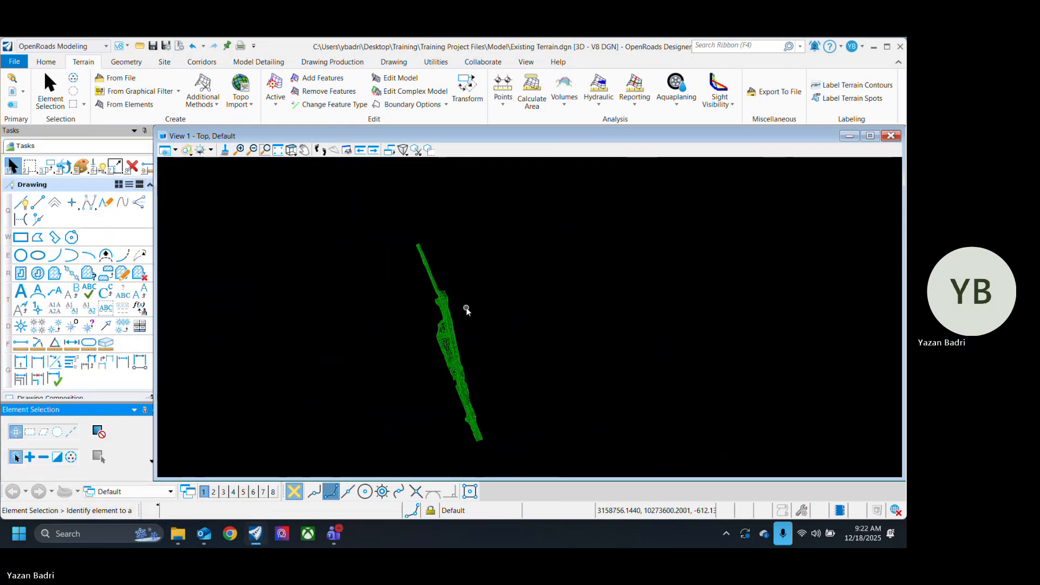
{"action": "scroll", "coordinate": [447, 330], "scroll_direction": "up", "scroll_amount": 3}
{"action": "left_click", "coordinate": [447, 329]}
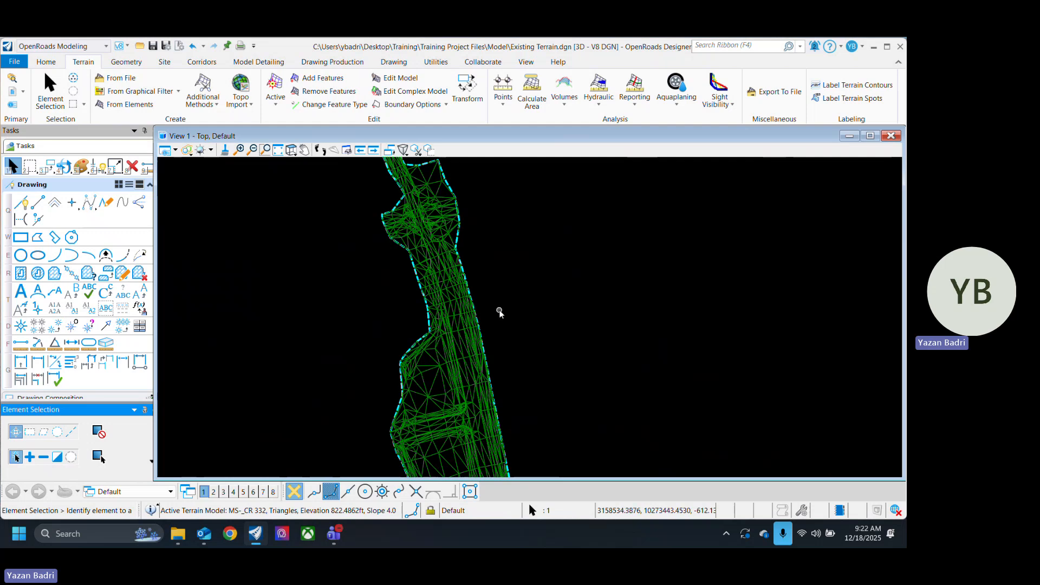
{"action": "left_click", "coordinate": [439, 309]}
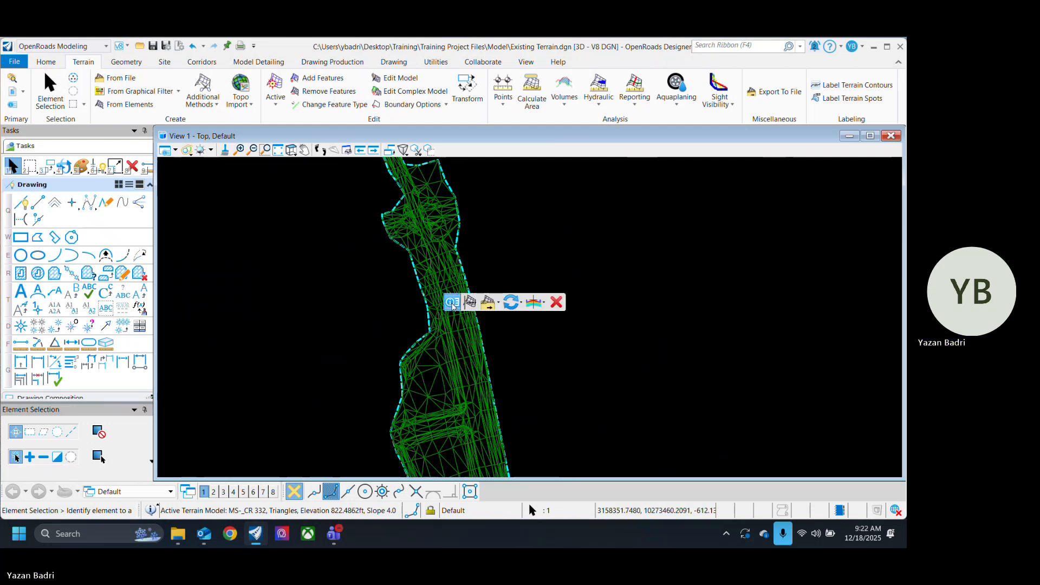
{"action": "left_click", "coordinate": [569, 422]}
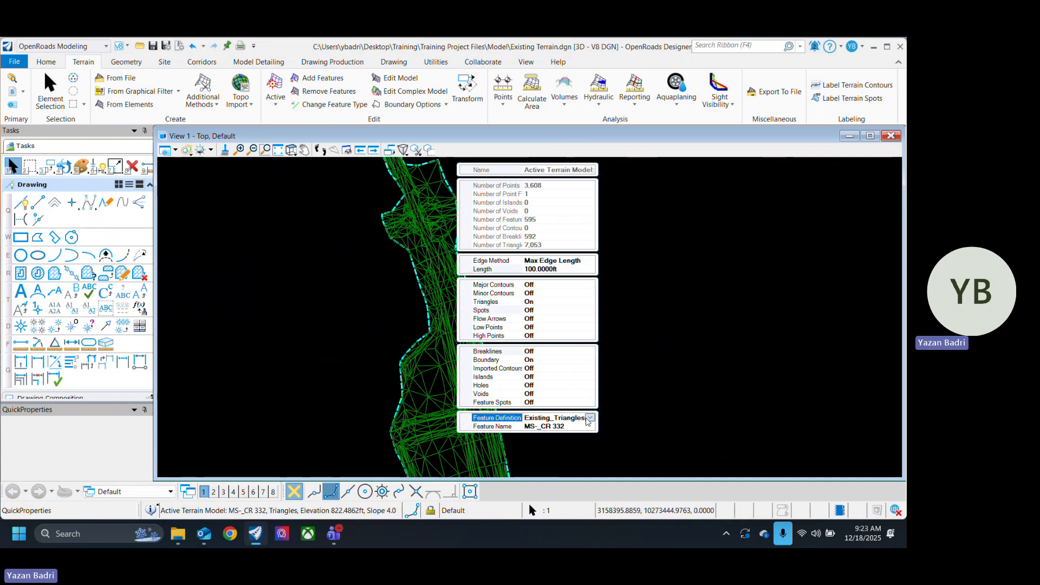
{"action": "left_click", "coordinate": [569, 420]}
{"action": "left_click", "coordinate": [539, 350]}
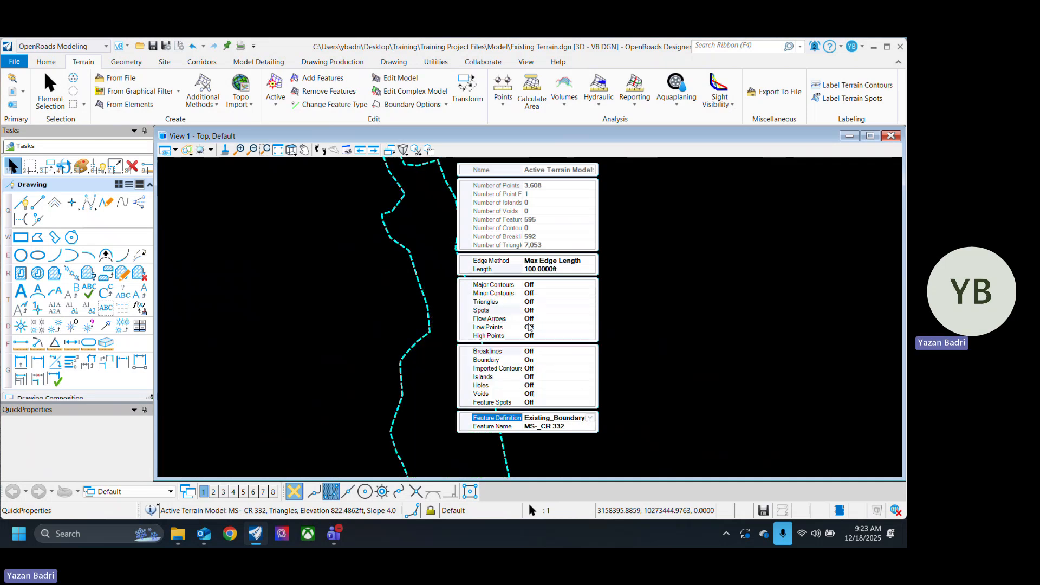
{"action": "left_click", "coordinate": [600, 396]}
Step: Save the settings of the Existing Terrain file and check the terrain's boundary outline along the road
{"action": "scroll", "coordinate": [599, 394], "scroll_direction": "down", "scroll_amount": 2}
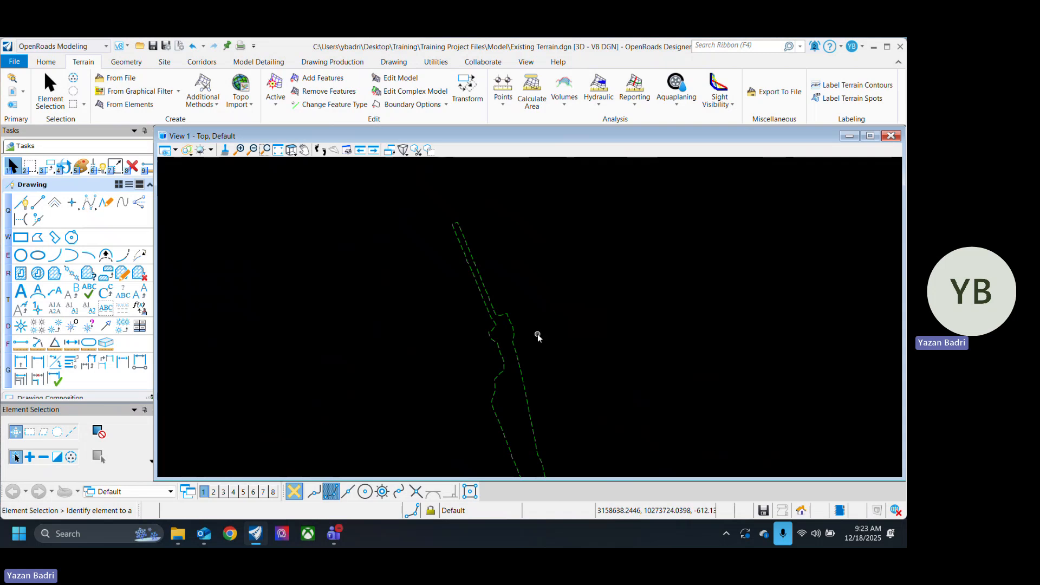
{"action": "scroll", "coordinate": [522, 336], "scroll_direction": "up", "scroll_amount": 2}
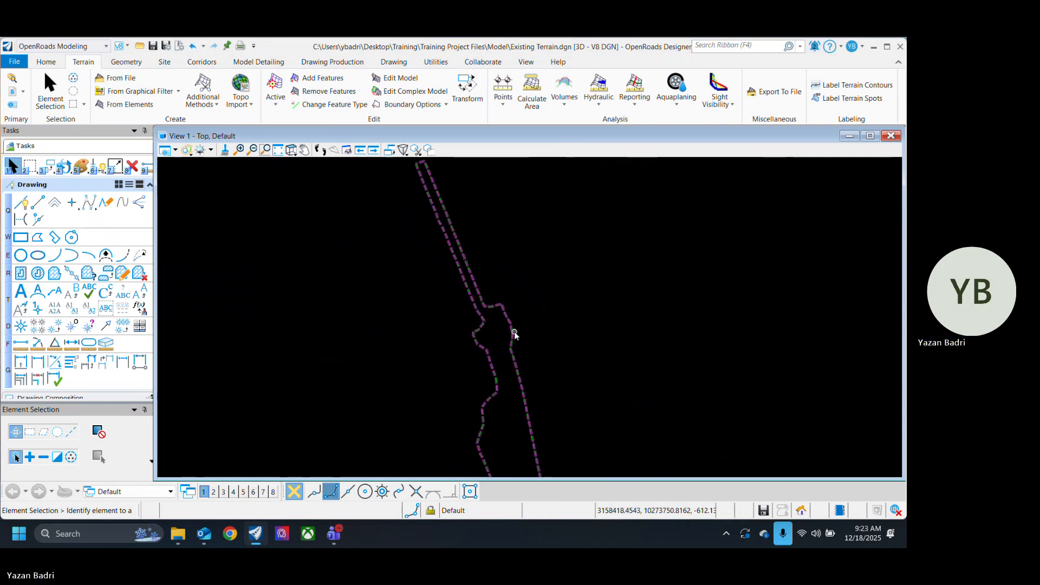
{"action": "left_click", "coordinate": [166, 47]}
{"action": "scroll", "coordinate": [402, 348], "scroll_direction": "down", "scroll_amount": 3}
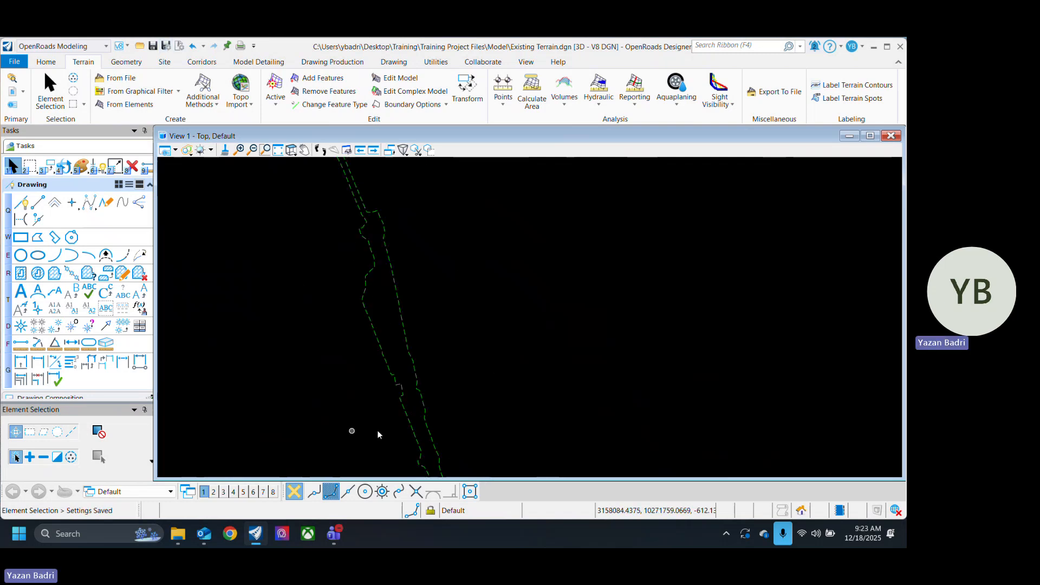
{"action": "scroll", "coordinate": [302, 278], "scroll_direction": "up", "scroll_amount": 1}
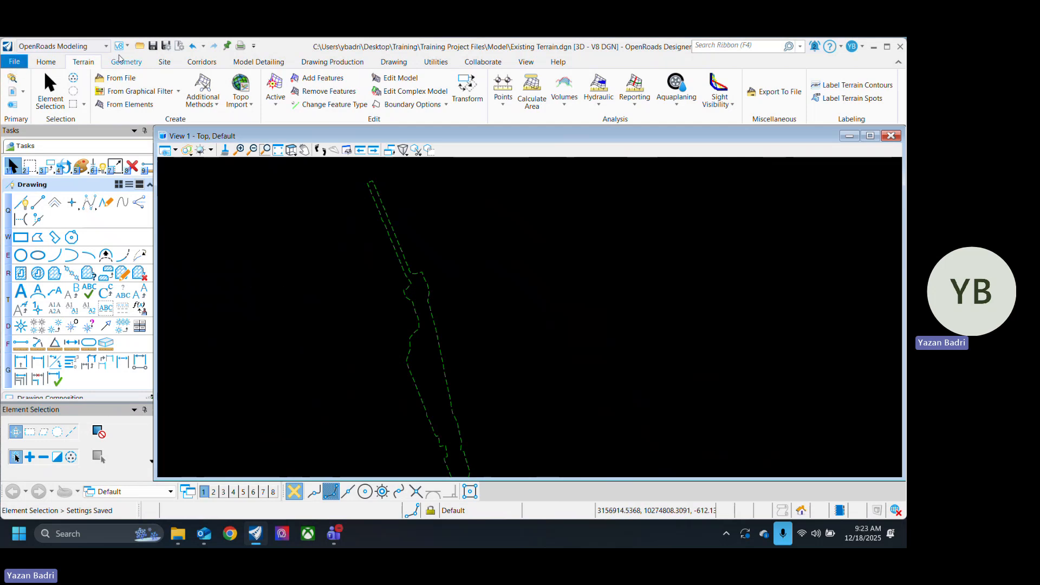
{"action": "left_click", "coordinate": [14, 64]}
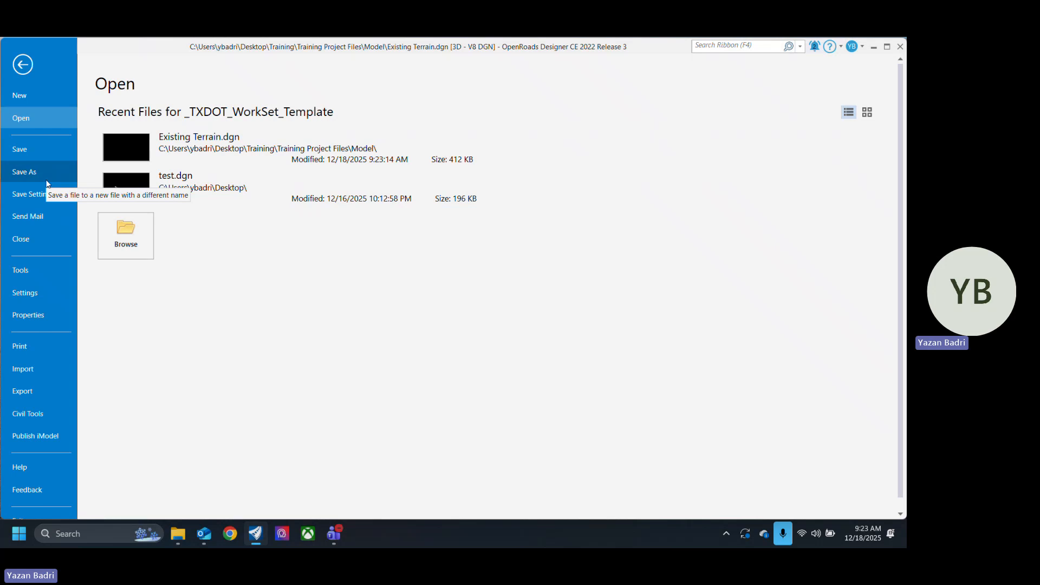
{"action": "left_click", "coordinate": [24, 172]}
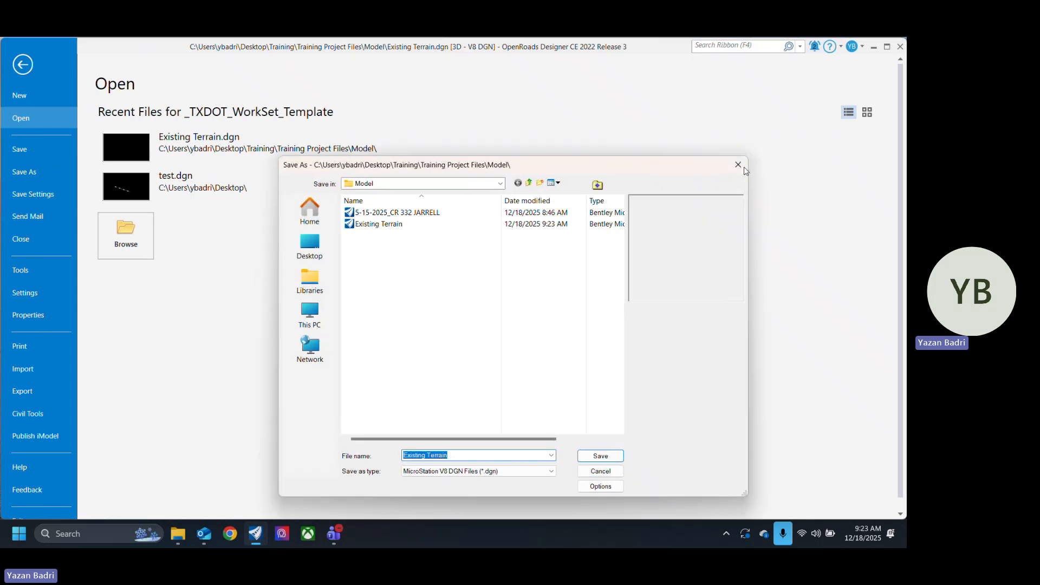
{"action": "left_click", "coordinate": [738, 165]}
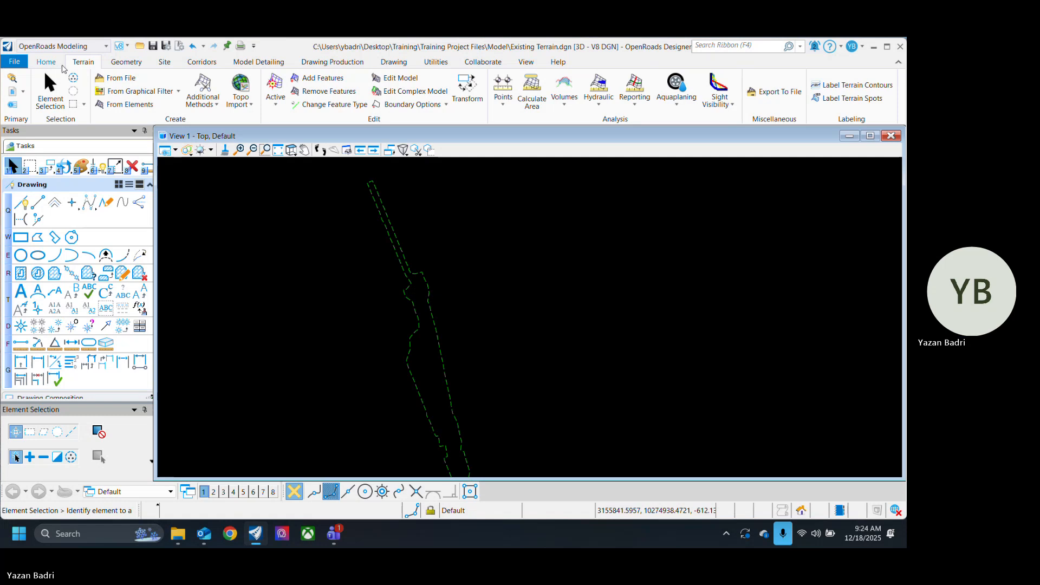
Step: Look through the list of available workflows without changing the current one
{"action": "left_click", "coordinate": [91, 50]}
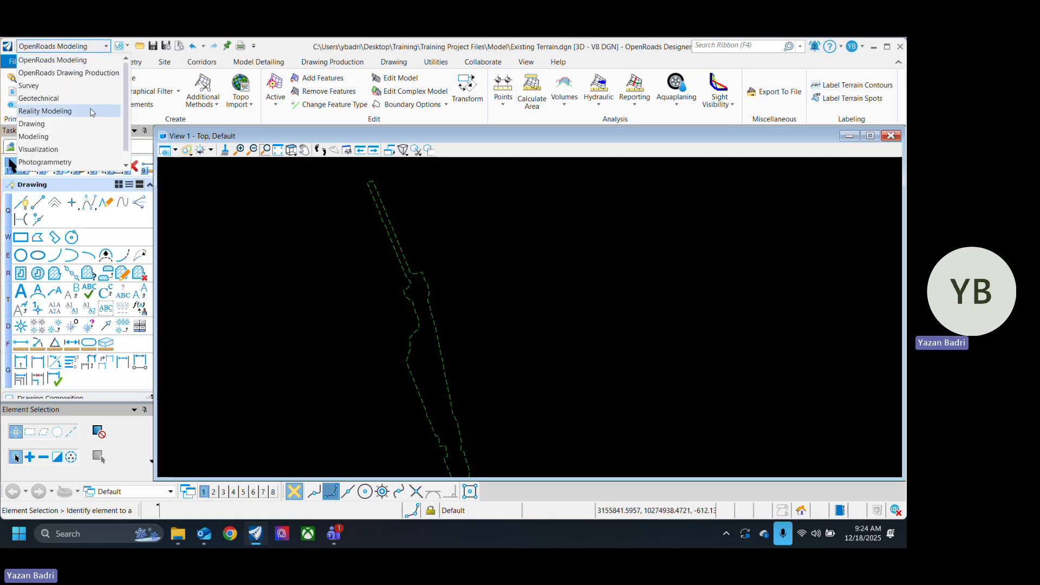
{"action": "scroll", "coordinate": [96, 136], "scroll_direction": "down", "scroll_amount": 1}
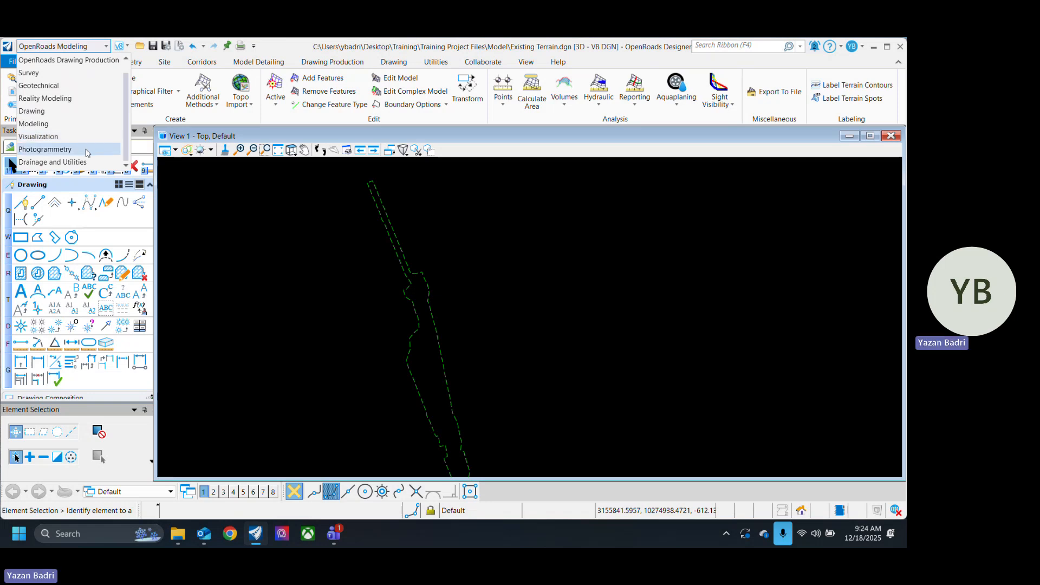
{"action": "scroll", "coordinate": [120, 112], "scroll_direction": "up", "scroll_amount": 1}
{"action": "left_click", "coordinate": [244, 215]}
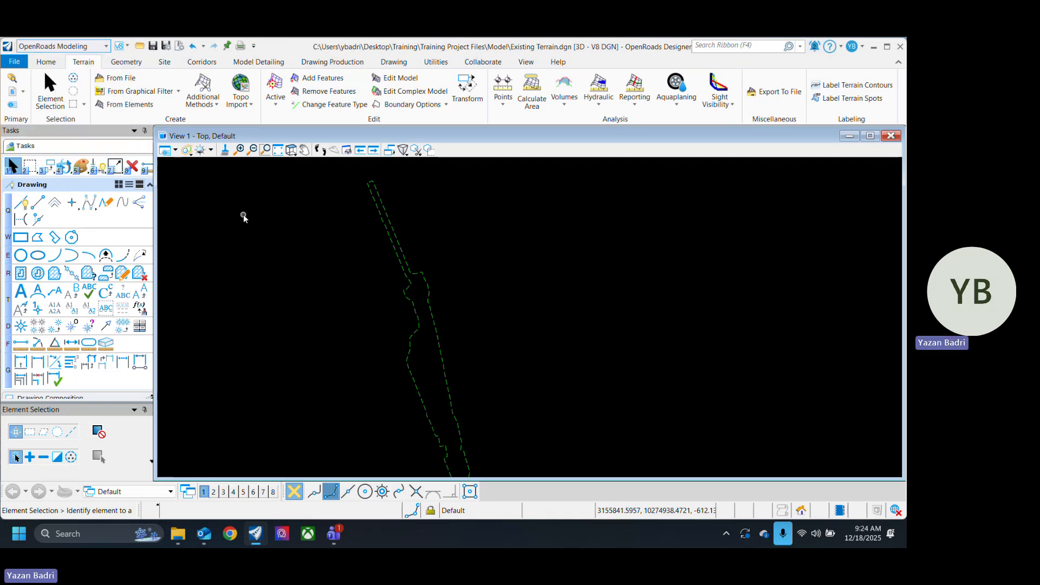
Step: Create a new DGN file named Alignment in the Model folder using the TxDOT_DesignSeed2d seed file
{"action": "left_click", "coordinate": [16, 62]}
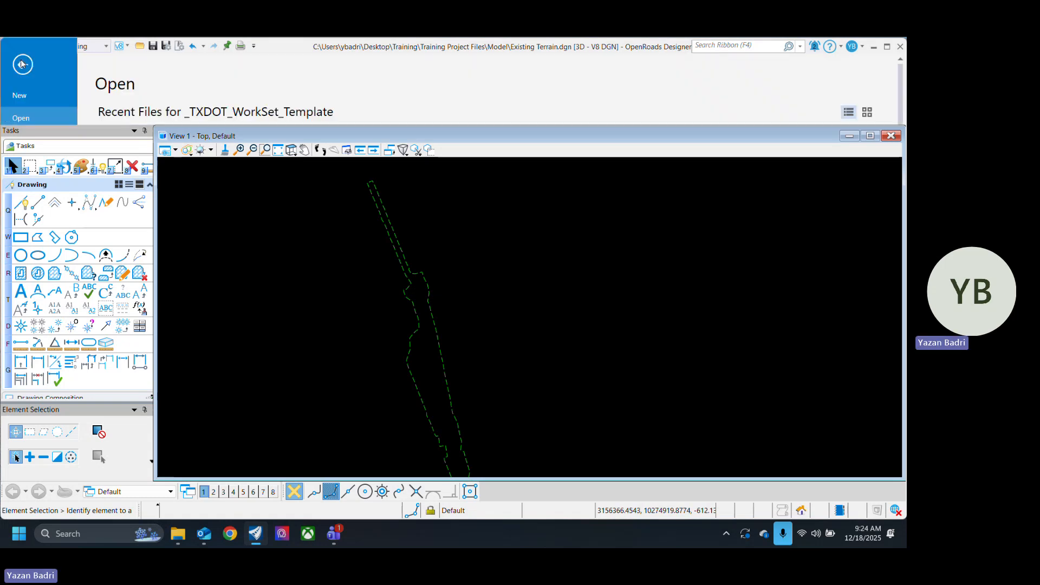
{"action": "left_click", "coordinate": [35, 99]}
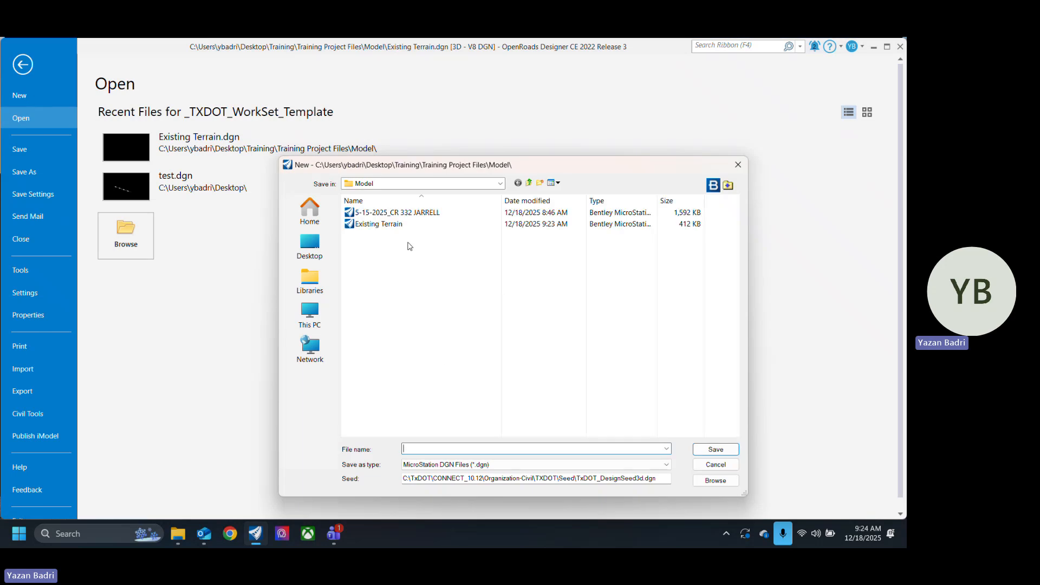
{"action": "left_click", "coordinate": [715, 480]}
{"action": "left_click", "coordinate": [217, 148]}
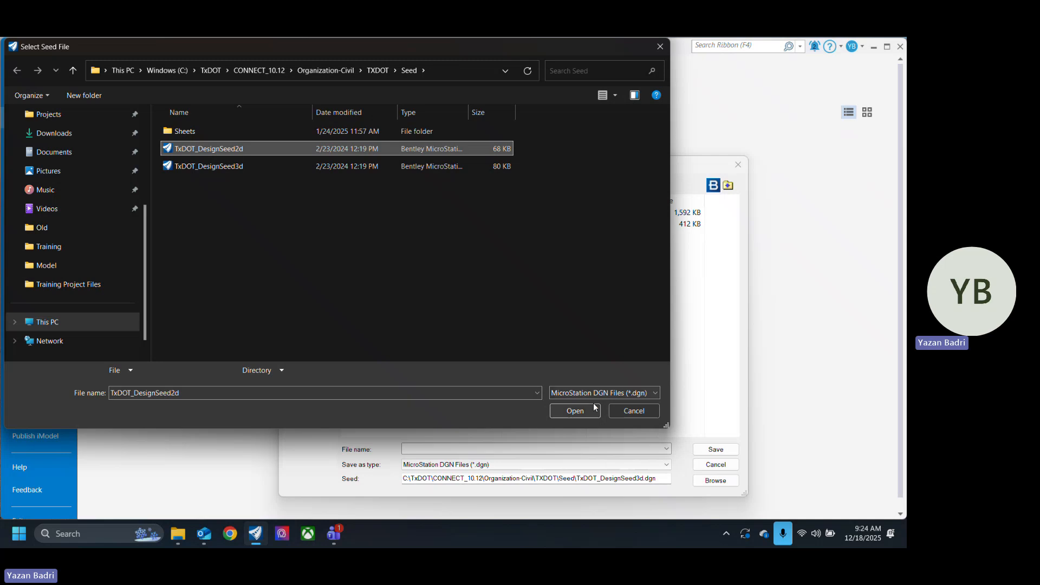
{"action": "left_click", "coordinate": [577, 411]}
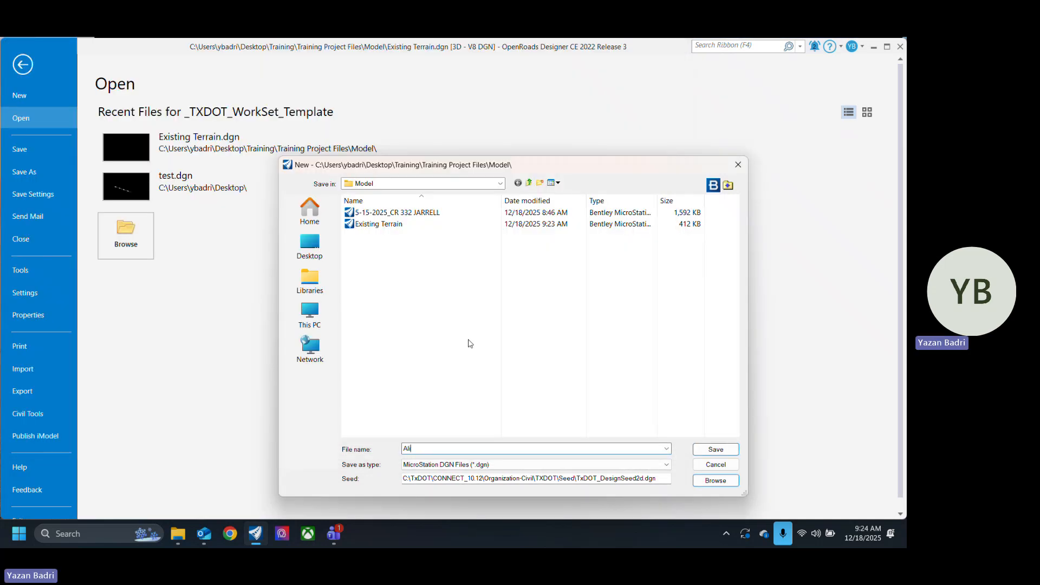
{"action": "type", "text": "Alignment"}
{"action": "left_click", "coordinate": [721, 453]}
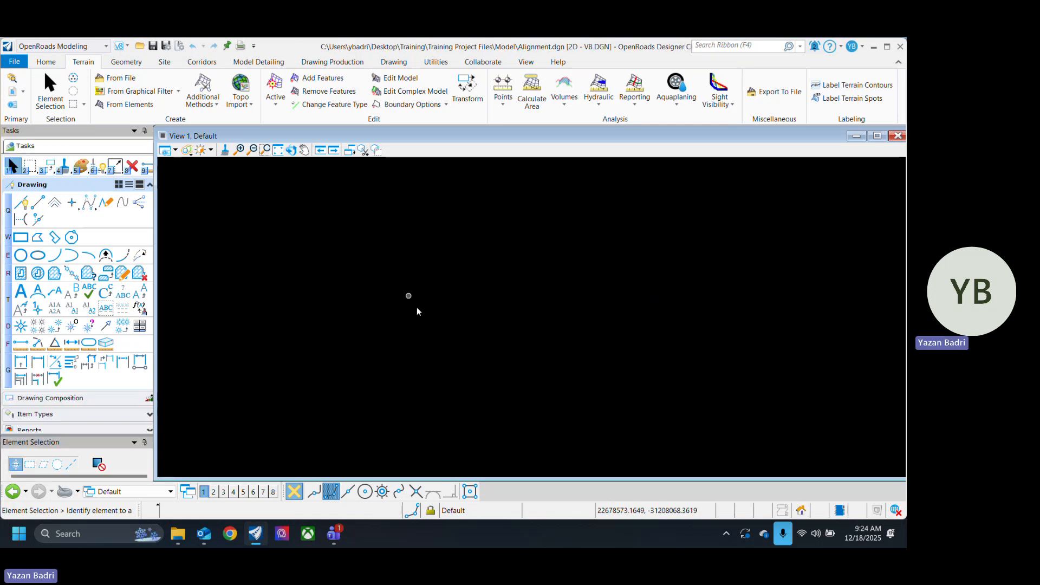
Step: Attach Existing Terrain.dgn as a reference with the Coincident World method and fit the view to it
{"action": "left_click", "coordinate": [12, 104]}
{"action": "left_click", "coordinate": [160, 238]}
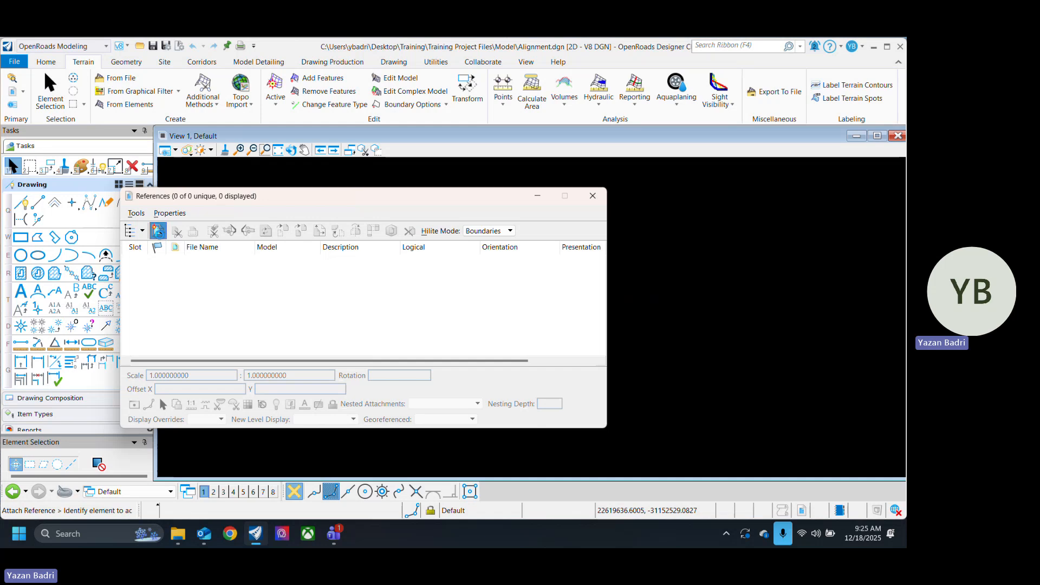
{"action": "left_click", "coordinate": [379, 235]}
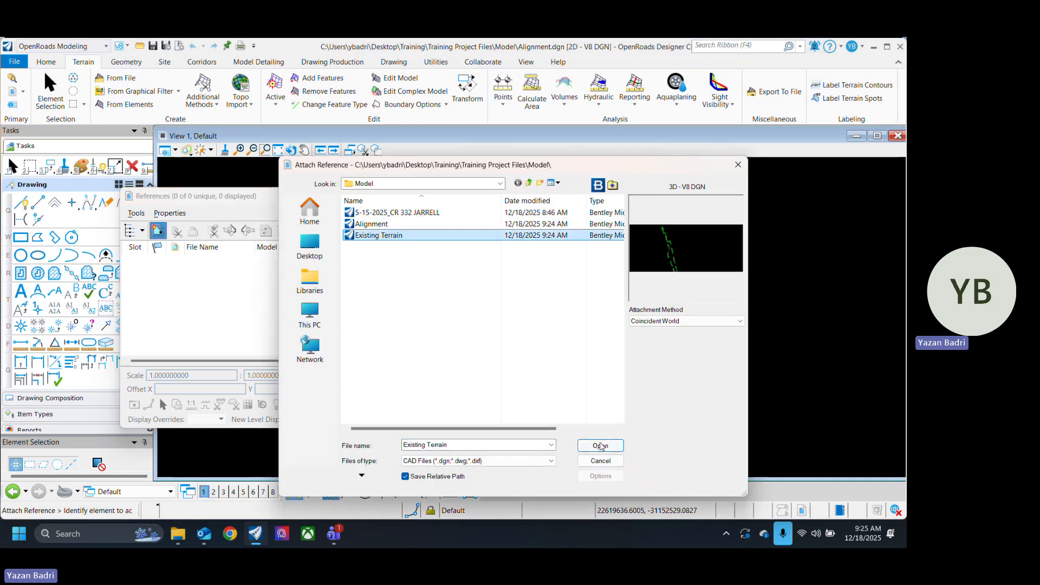
{"action": "left_click", "coordinate": [601, 446]}
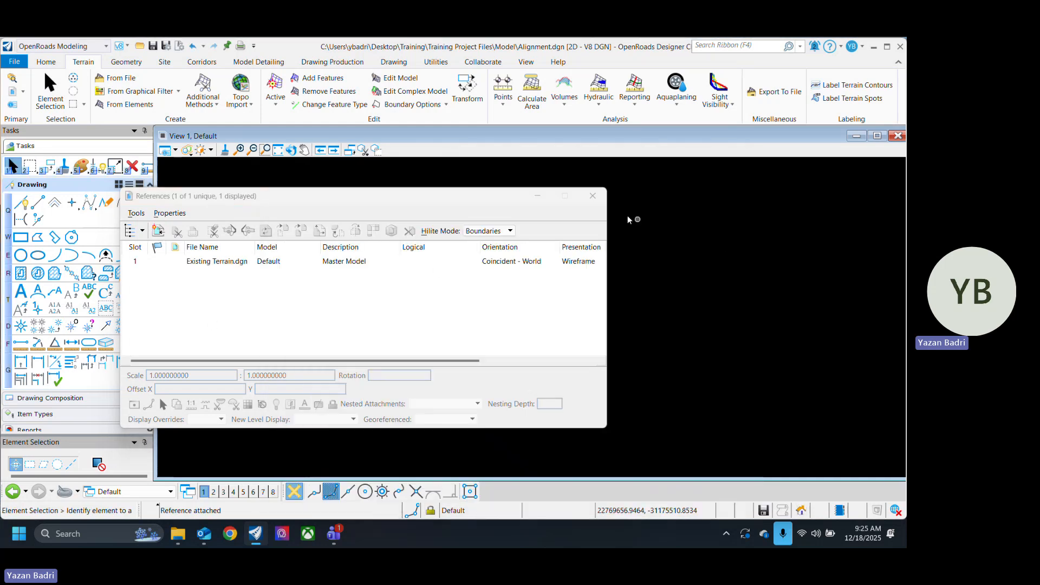
{"action": "left_click", "coordinate": [593, 196]}
{"action": "left_click", "coordinate": [277, 152]}
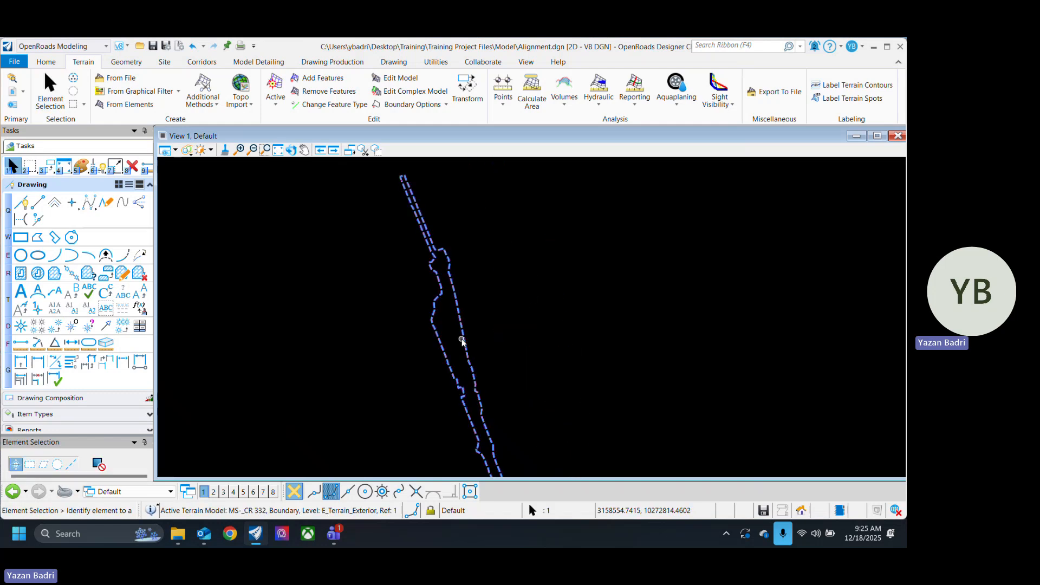
Step: Set the referenced MS-_CR 332 terrain as the active terrain model
{"action": "left_click", "coordinate": [462, 338]}
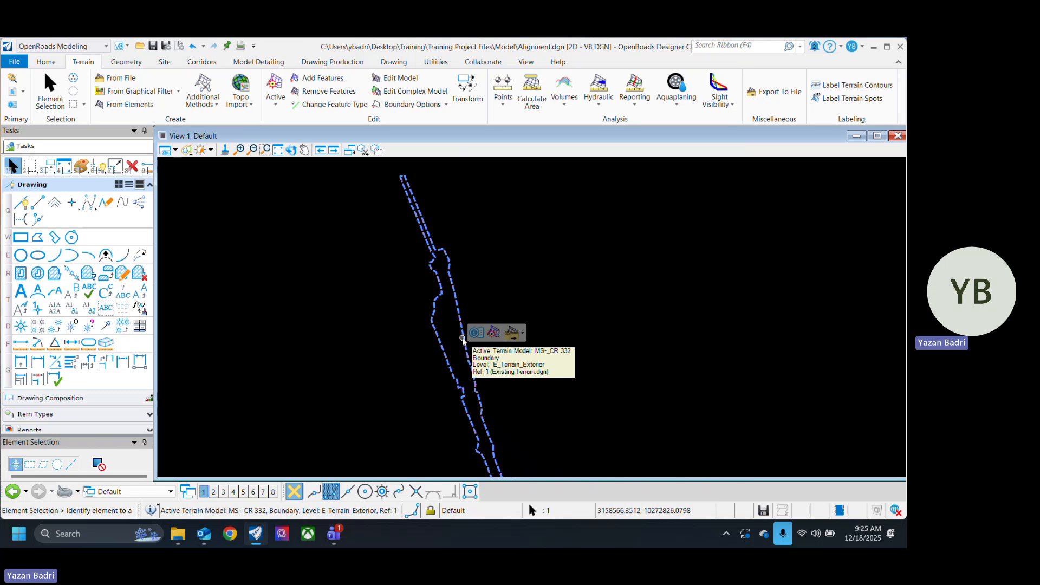
{"action": "mouse_move", "coordinate": [457, 310]}
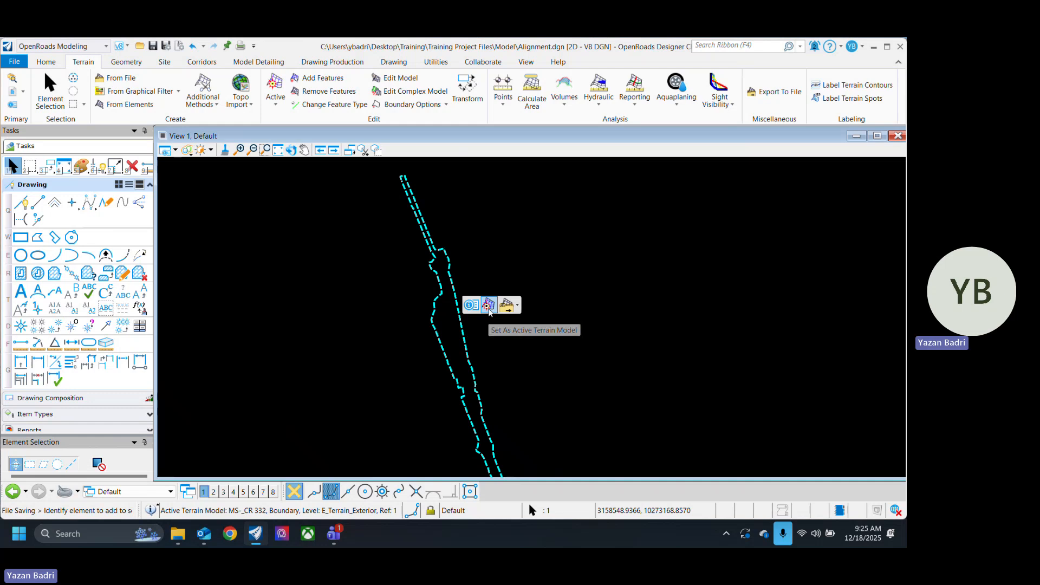
{"action": "left_click", "coordinate": [489, 306]}
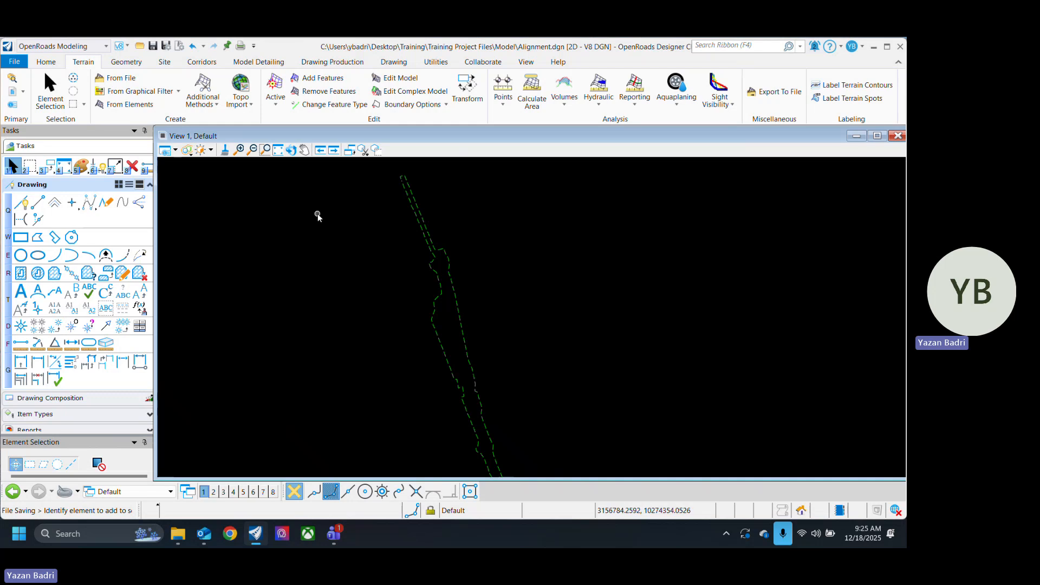
Step: Rotate the view with the 2 Points method along the terrain corridor from its north end to its south end so it lies horizontally
{"action": "left_click", "coordinate": [291, 150]}
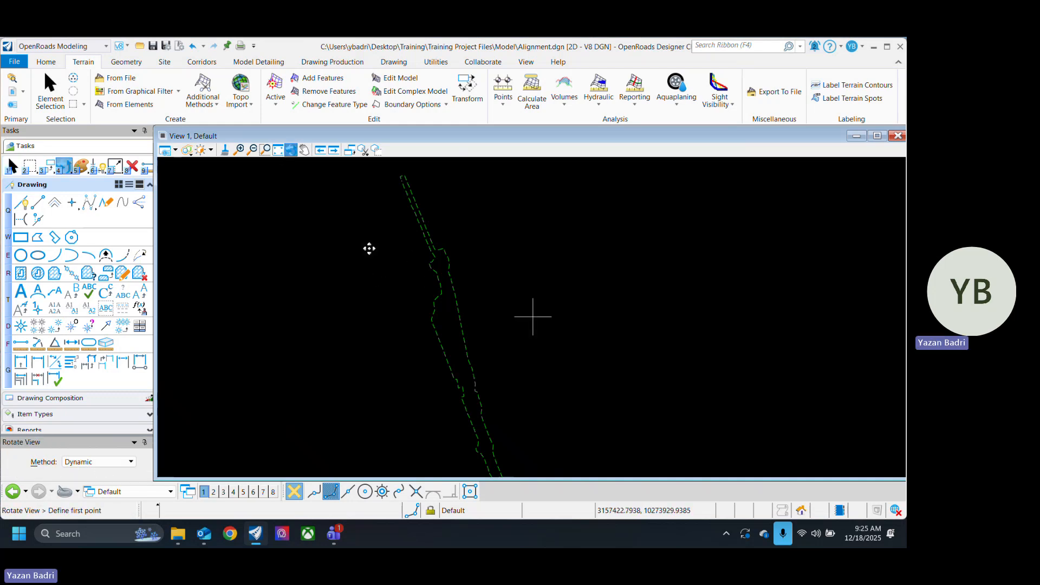
{"action": "left_click", "coordinate": [99, 462]}
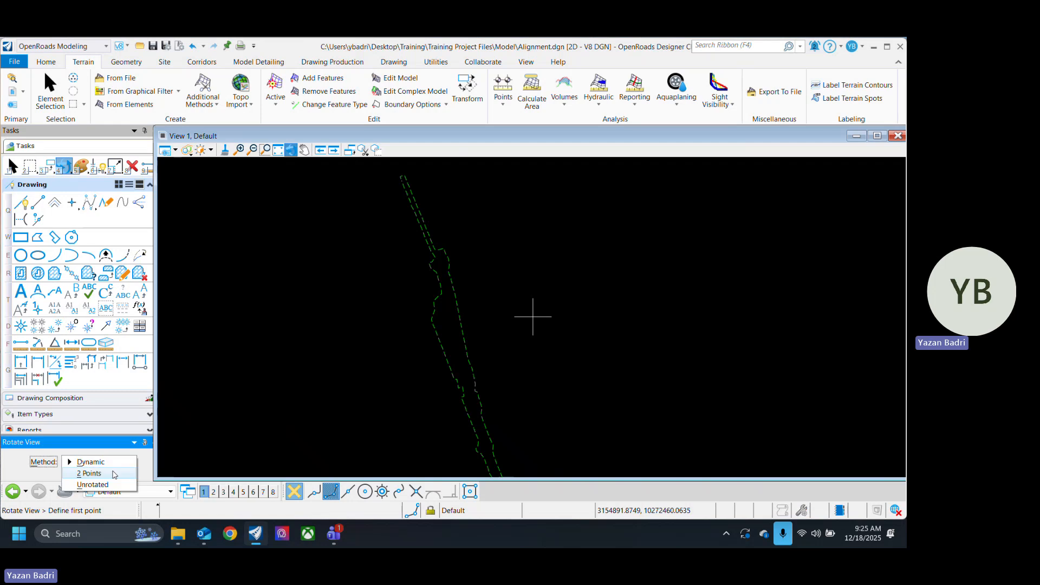
{"action": "left_click", "coordinate": [97, 479]}
{"action": "left_click", "coordinate": [385, 216]}
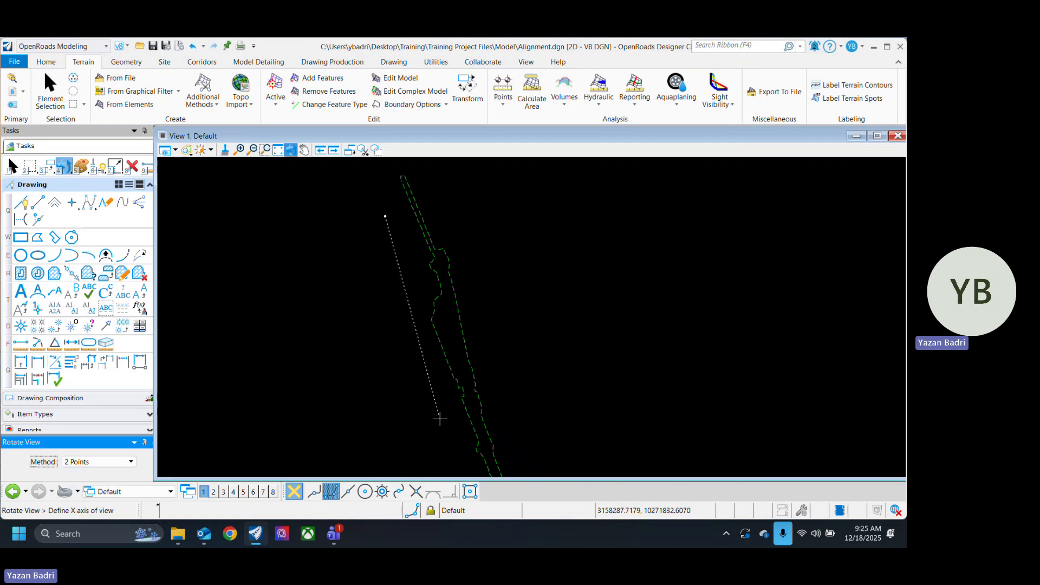
{"action": "left_click", "coordinate": [461, 426]}
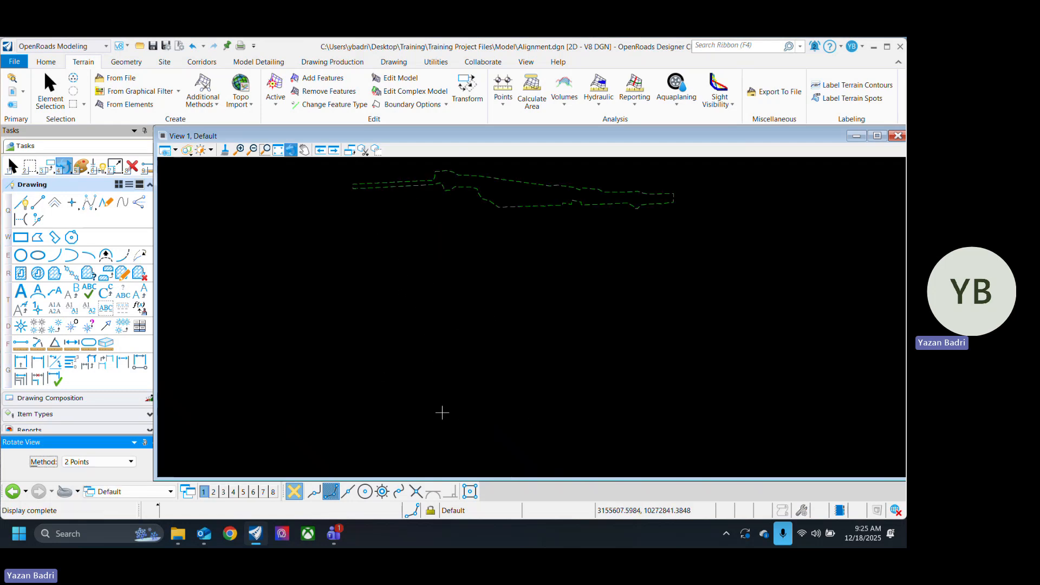
Step: Leave the Rotate View command and clear the referenced terrain as the active terrain model
{"action": "scroll", "coordinate": [441, 414], "scroll_direction": "down", "scroll_amount": 3}
{"action": "scroll", "coordinate": [457, 308], "scroll_direction": "up", "scroll_amount": 3}
{"action": "mouse_move", "coordinate": [467, 332]}
{"action": "middle_mouse_down"}
{"action": "mouse_move", "coordinate": [440, 371]}
{"action": "mouse_move", "coordinate": [456, 389]}
{"action": "middle_mouse_up"}
{"action": "key", "text": "Escape"}
{"action": "scroll", "coordinate": [425, 400], "scroll_direction": "up", "scroll_amount": 2}
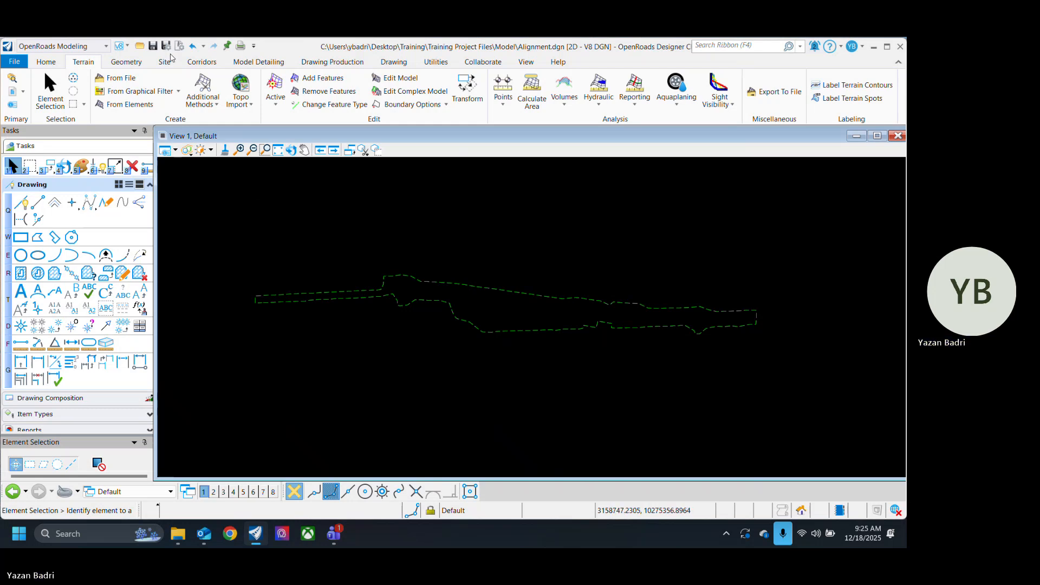
{"action": "left_click", "coordinate": [457, 285]}
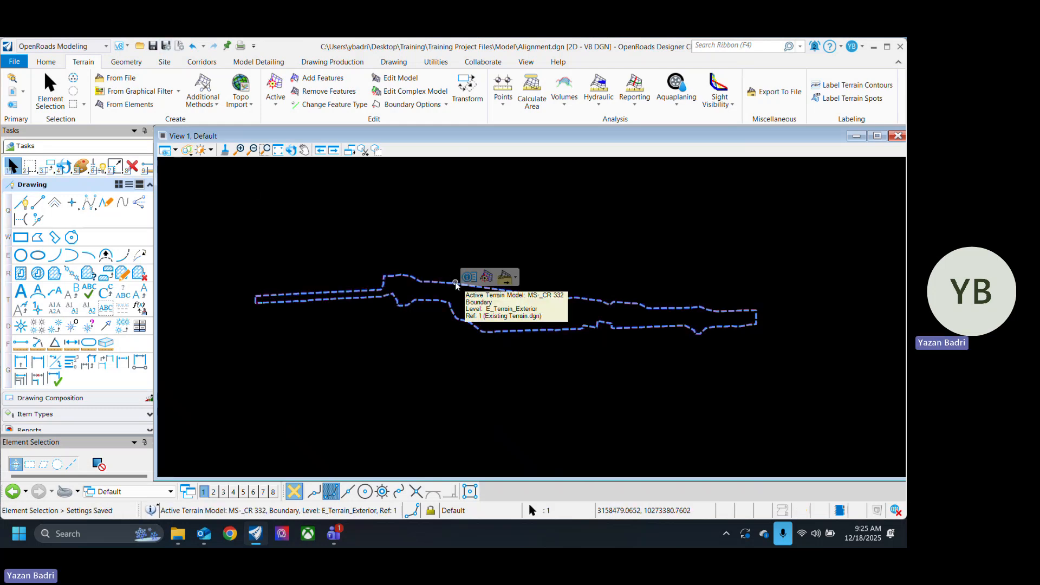
{"action": "left_click", "coordinate": [492, 277]}
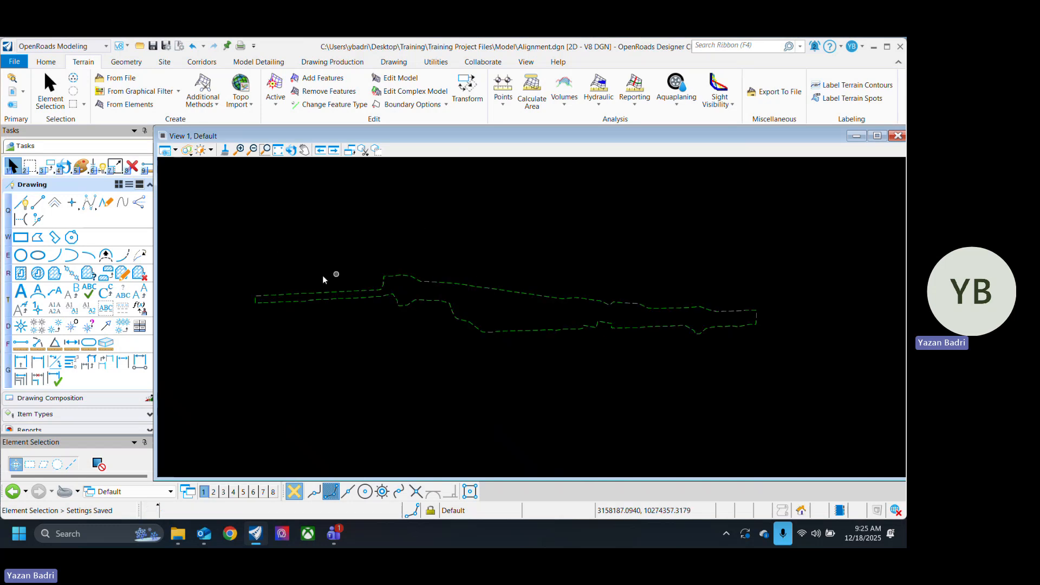
Step: Open the References and Models lists together and examine the attachments and models in the Alignment file
{"action": "left_click", "coordinate": [13, 93]}
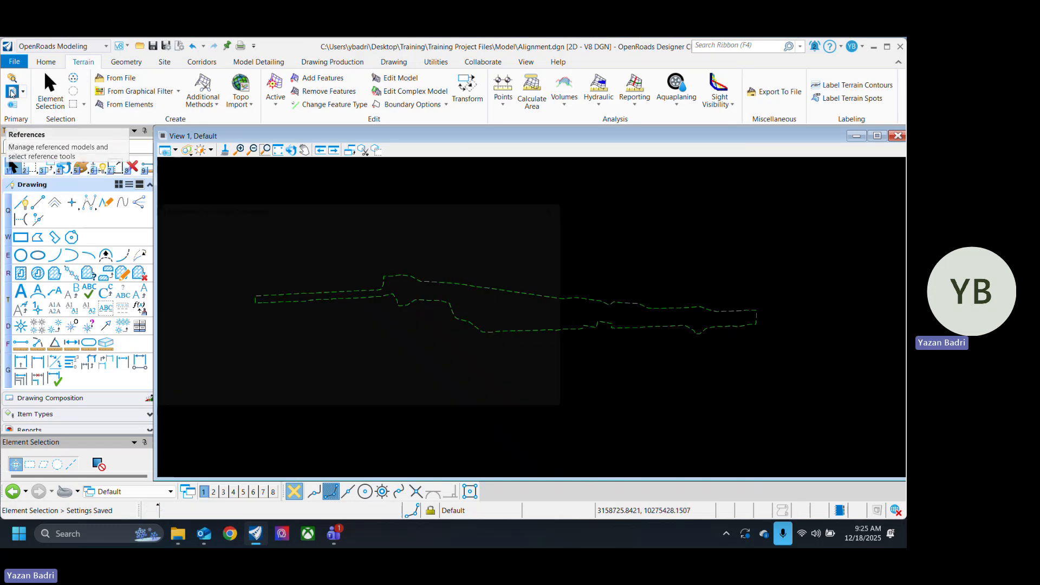
{"action": "left_click", "coordinate": [332, 319]}
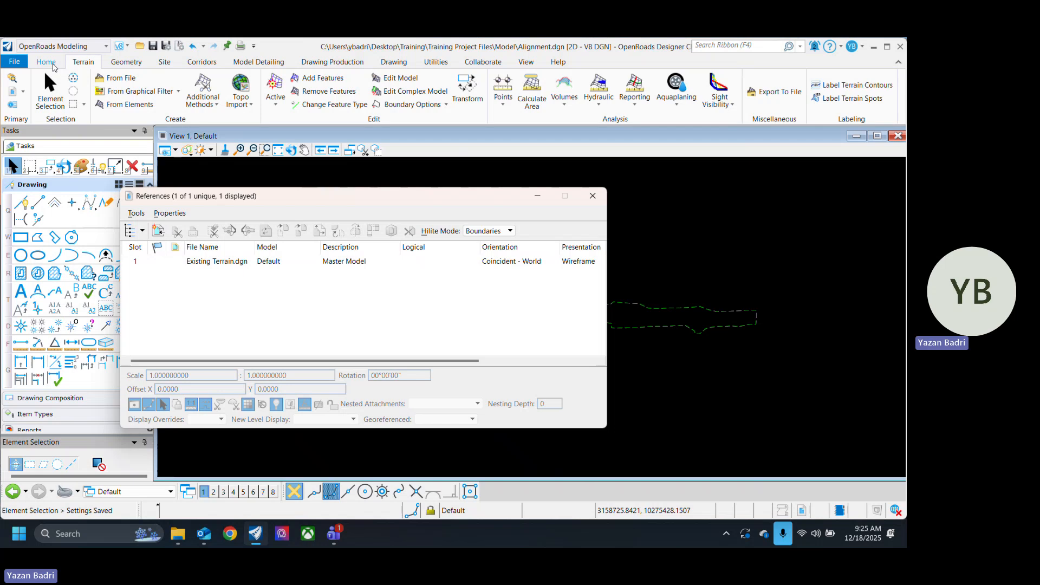
{"action": "left_click", "coordinate": [46, 62]}
{"action": "left_click", "coordinate": [278, 78]}
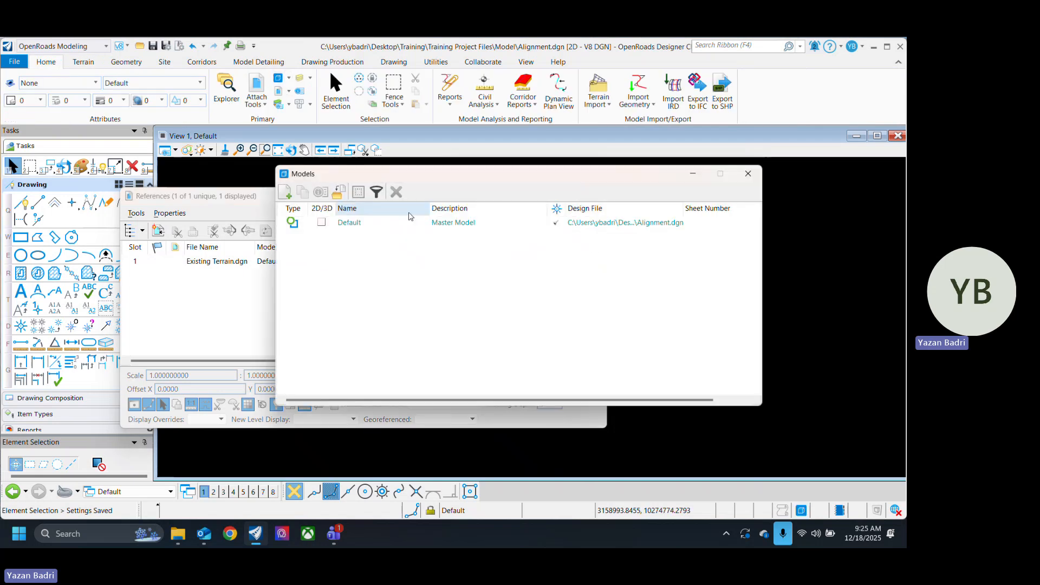
{"action": "left_click_drag", "start_coordinate": [425, 173], "coordinate": [215, 343]}
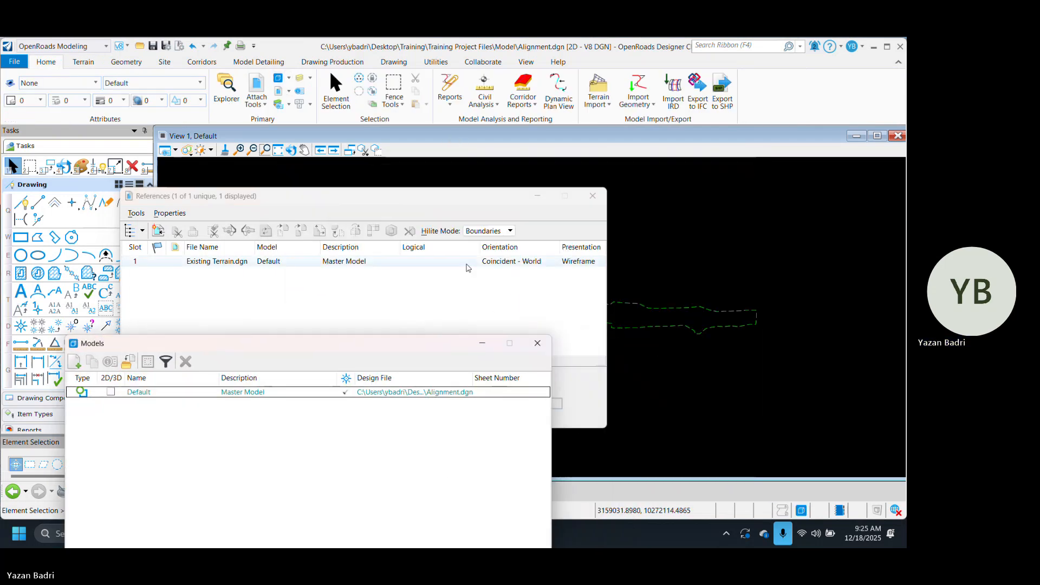
{"action": "left_click", "coordinate": [221, 204]}
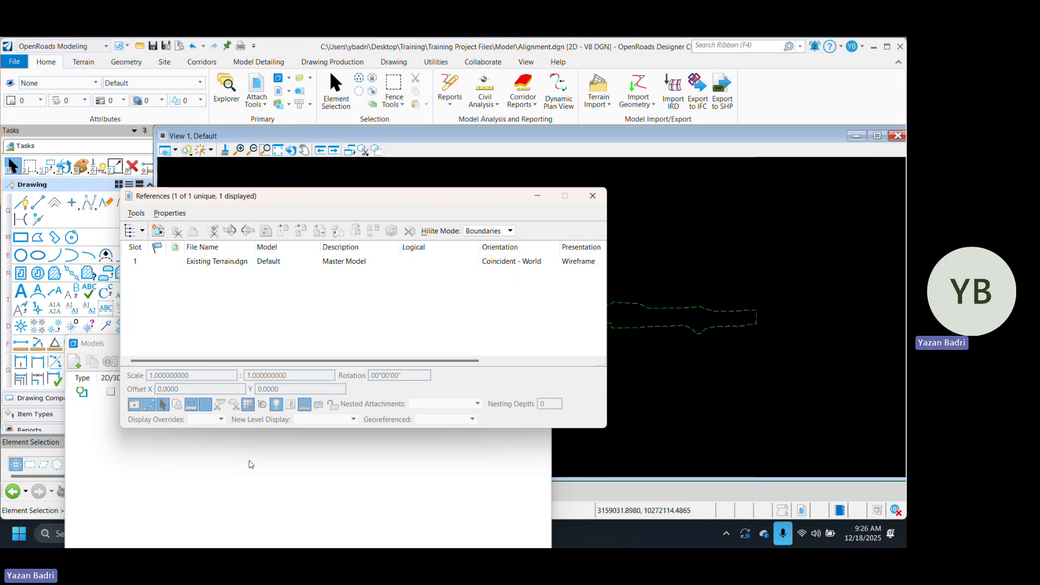
{"action": "left_click", "coordinate": [251, 464]}
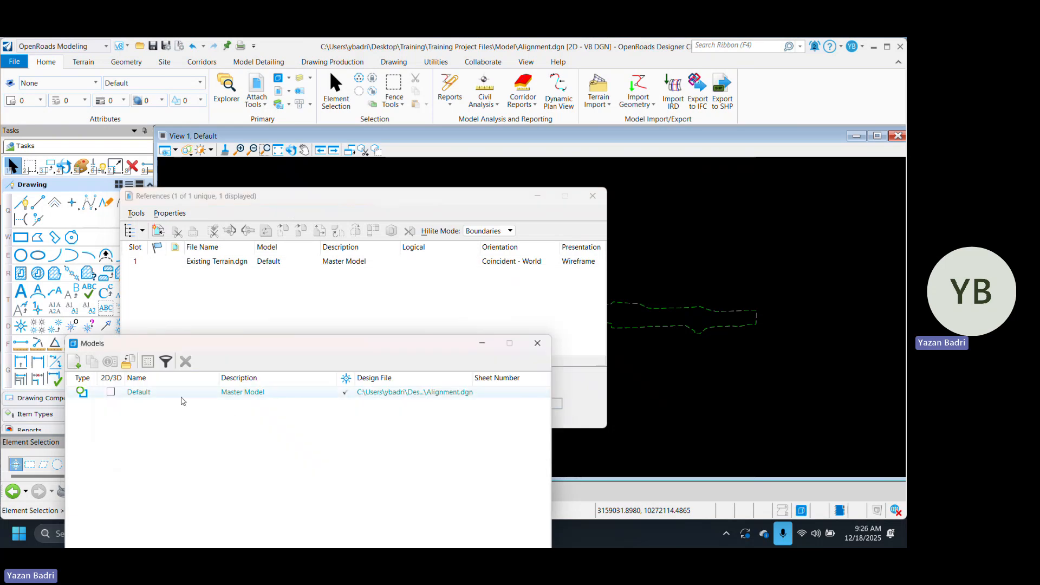
Step: Set the referenced terrain as the active terrain model, check both lists, and close the References and Models windows
{"action": "left_click", "coordinate": [688, 328]}
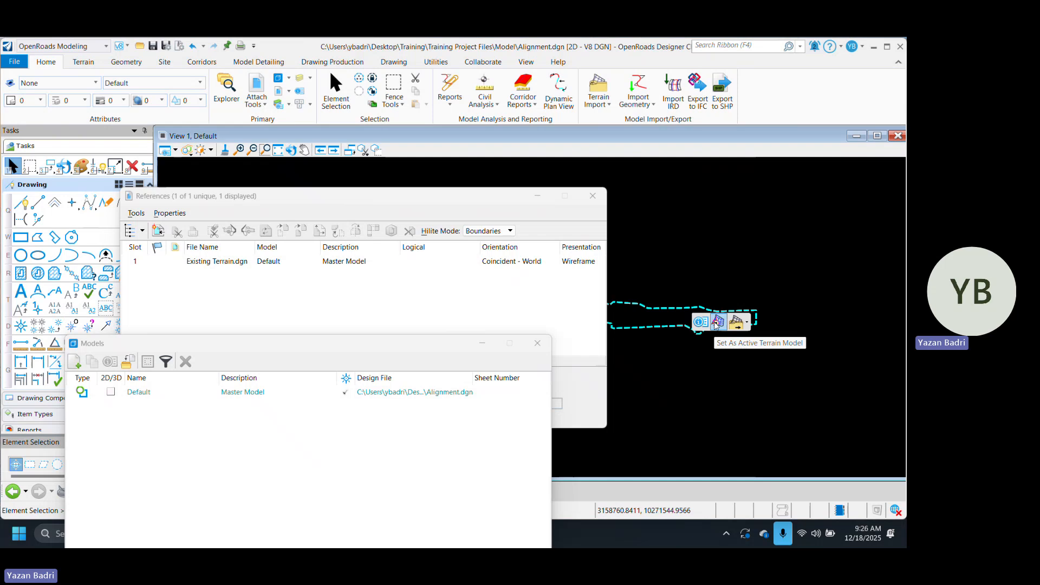
{"action": "left_click", "coordinate": [717, 322]}
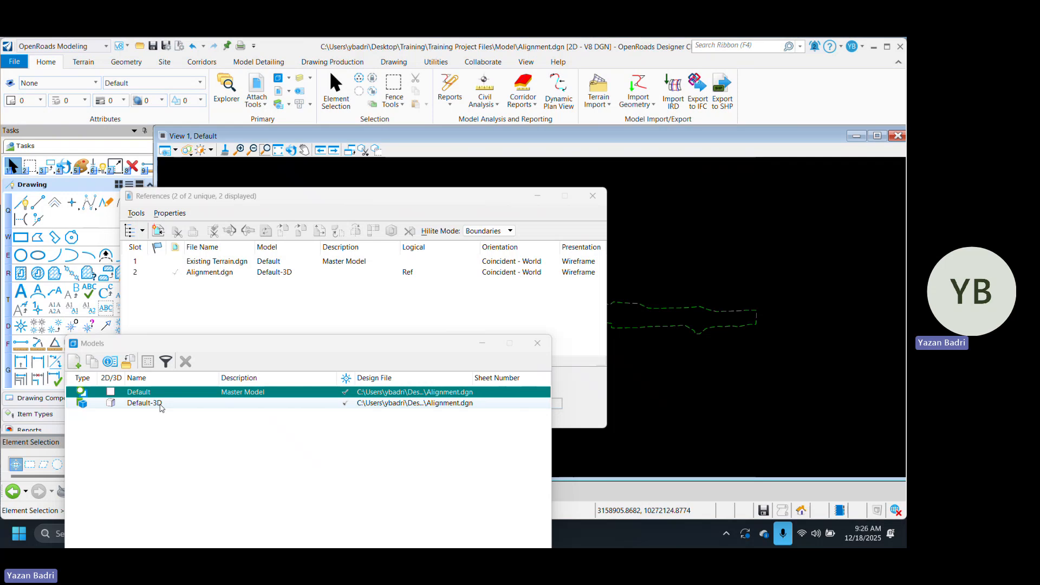
{"action": "left_click", "coordinate": [294, 280]}
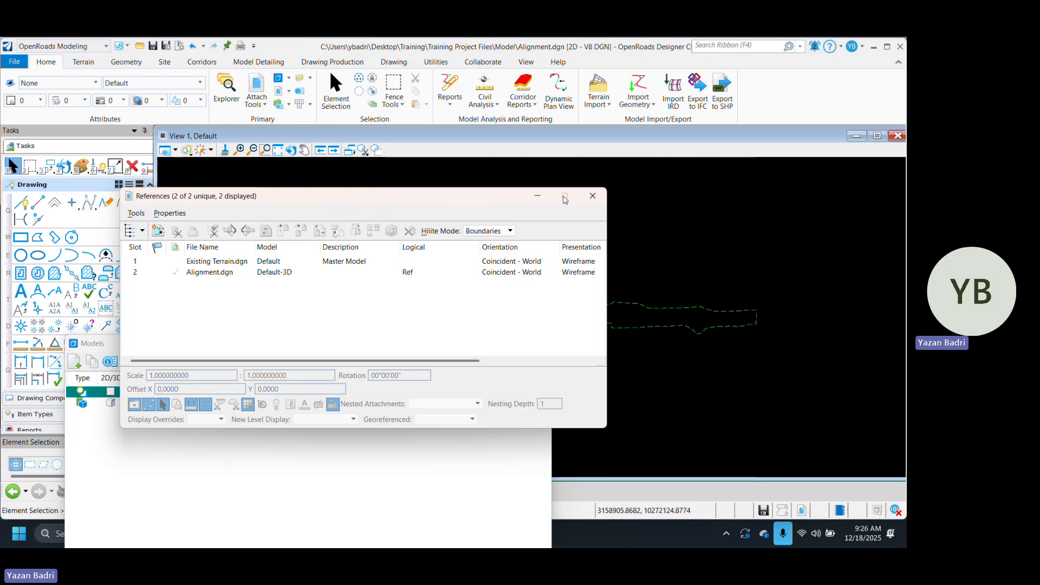
{"action": "left_click", "coordinate": [592, 195]}
{"action": "left_click", "coordinate": [537, 343]}
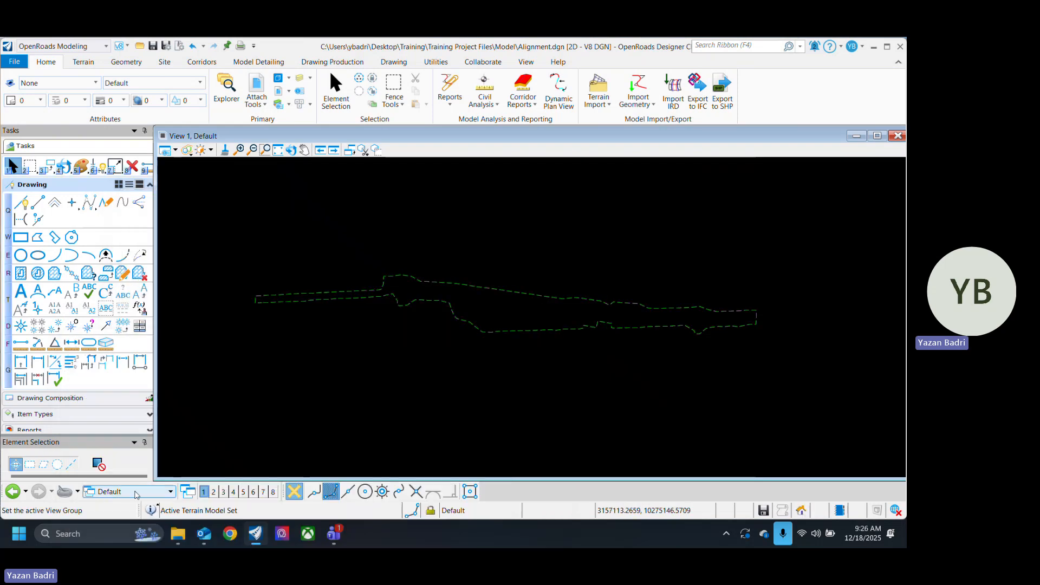
Step: Open the Default-3D model, fit the view to the terrain, and rotate it dynamically to inspect the 3D model
{"action": "left_click", "coordinate": [170, 492]}
{"action": "left_click", "coordinate": [191, 359]}
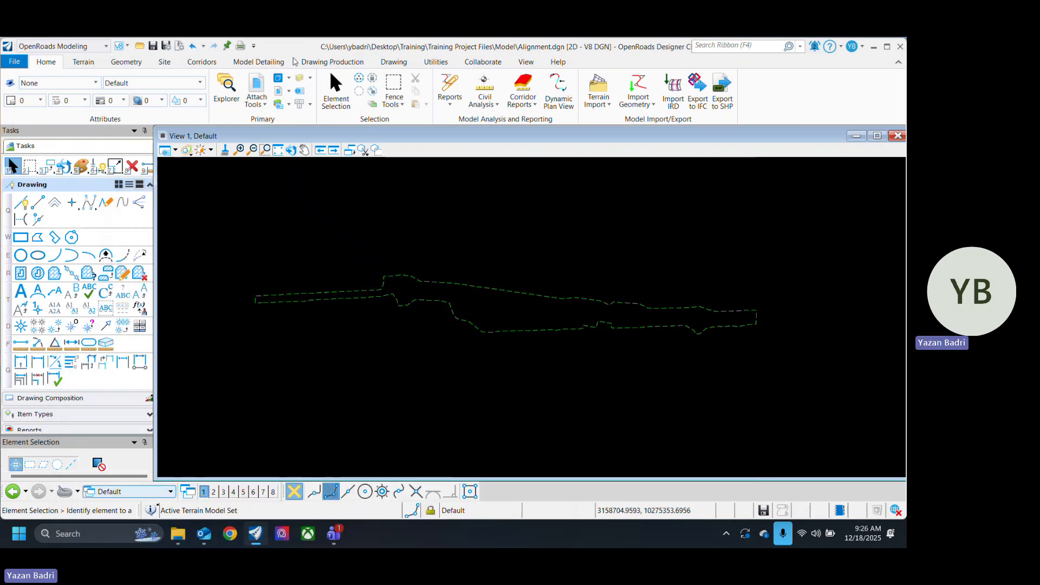
{"action": "left_click", "coordinate": [279, 78]}
{"action": "double_click", "coordinate": [151, 404]}
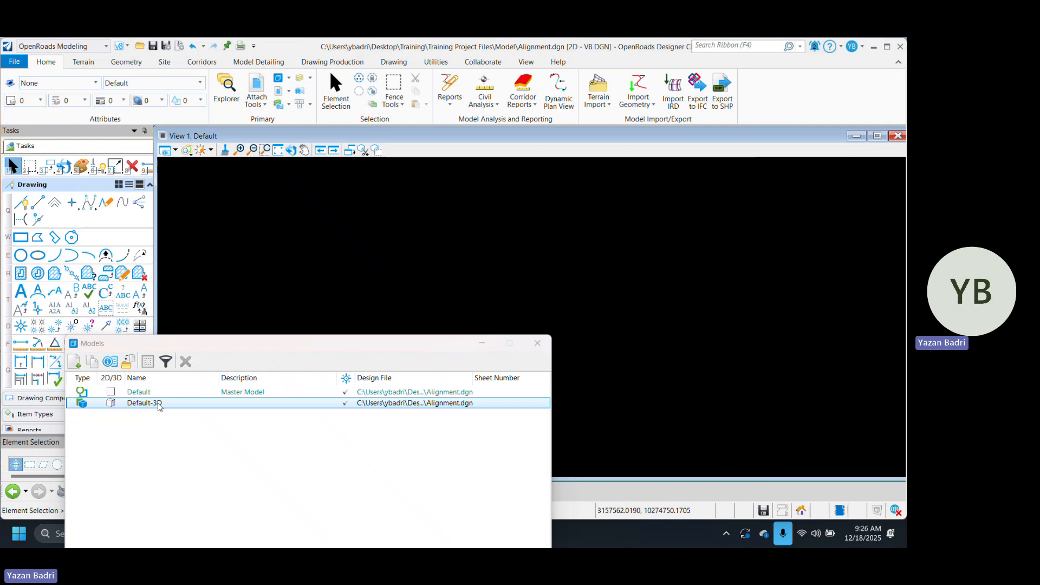
{"action": "left_click_drag", "start_coordinate": [343, 339], "coordinate": [441, 417]}
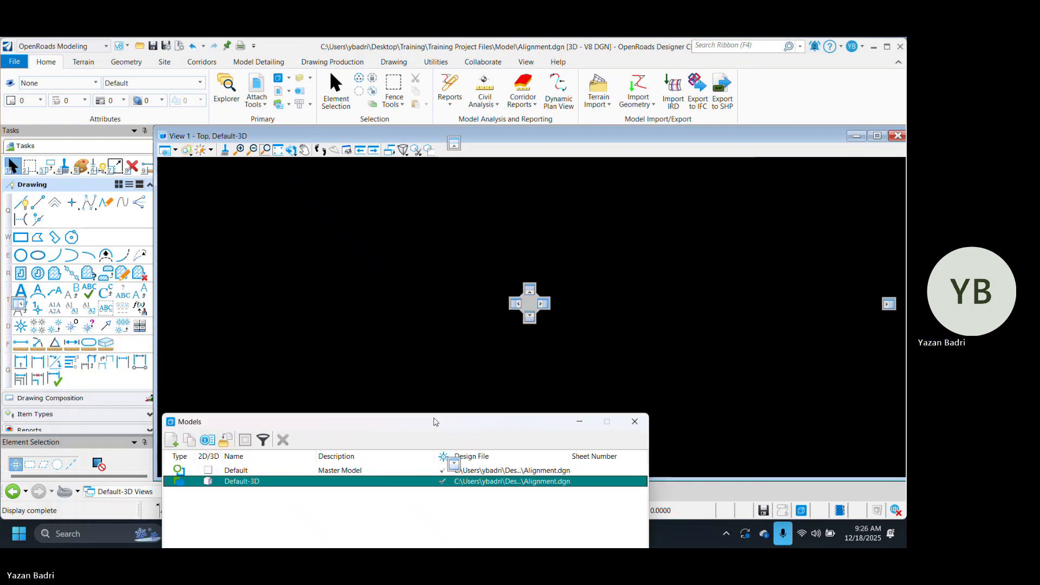
{"action": "left_click", "coordinate": [278, 150]}
{"action": "left_click", "coordinate": [291, 150]}
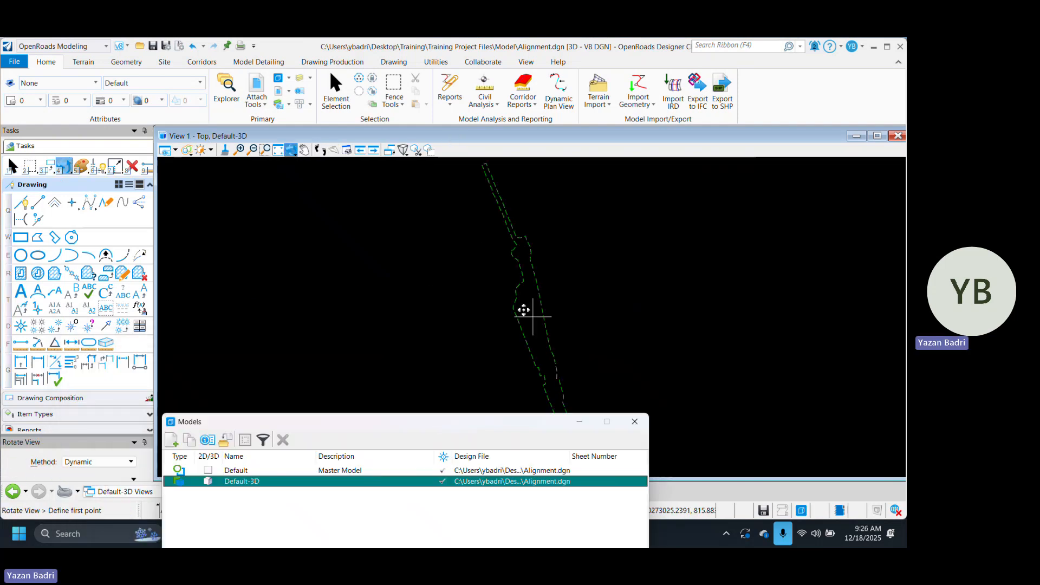
{"action": "left_click", "coordinate": [517, 287]}
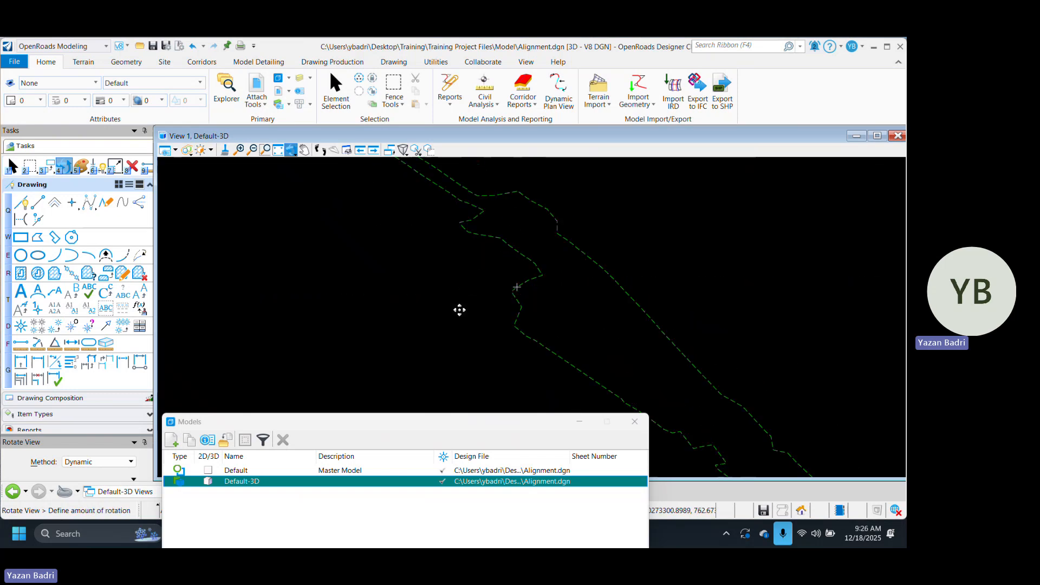
{"action": "left_click", "coordinate": [371, 291]}
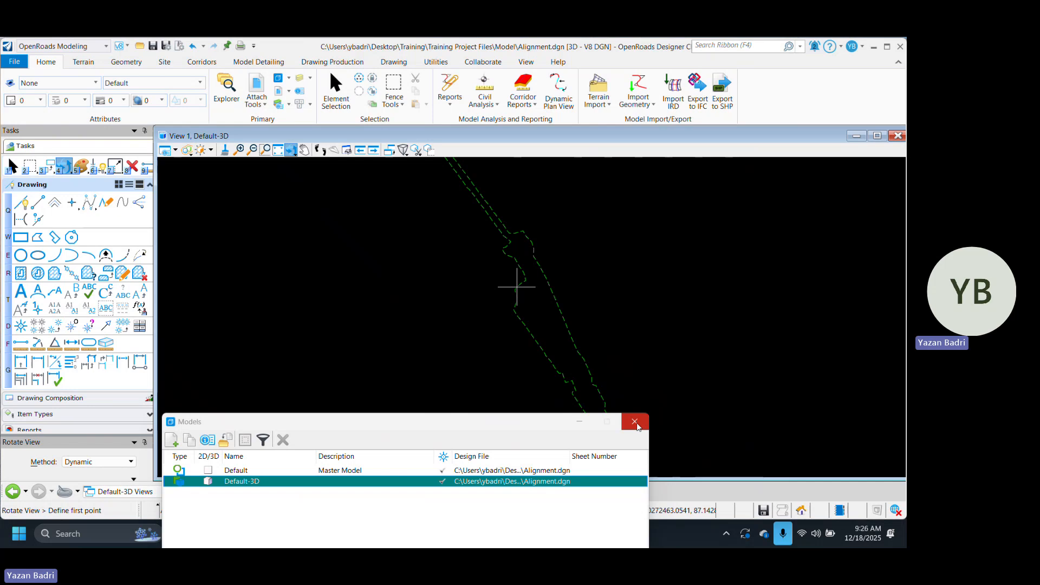
Step: Close the Models list and switch back to the Default view group
{"action": "left_click", "coordinate": [634, 422]}
{"action": "left_click", "coordinate": [171, 491]}
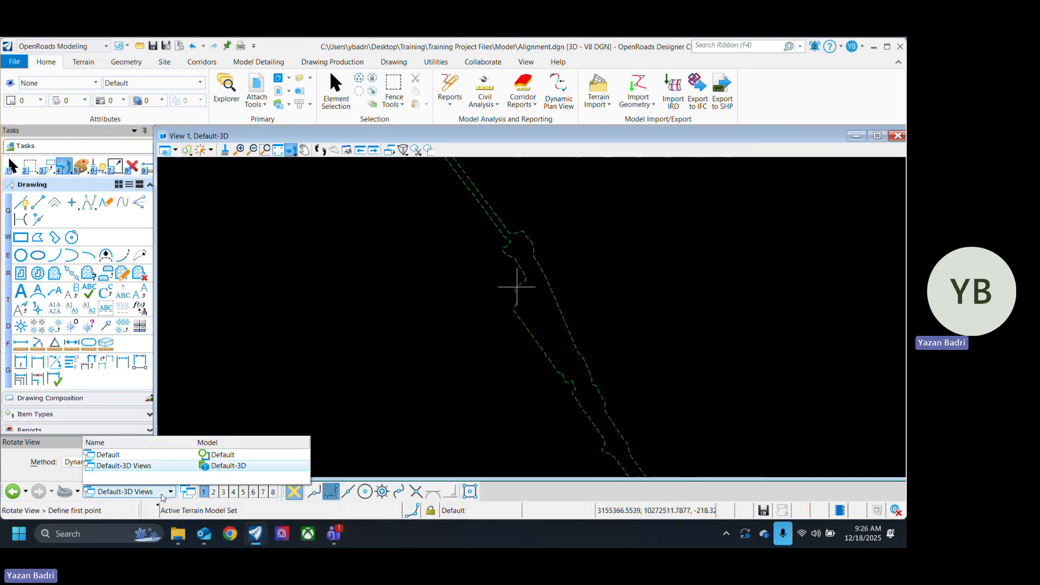
{"action": "left_click", "coordinate": [238, 454]}
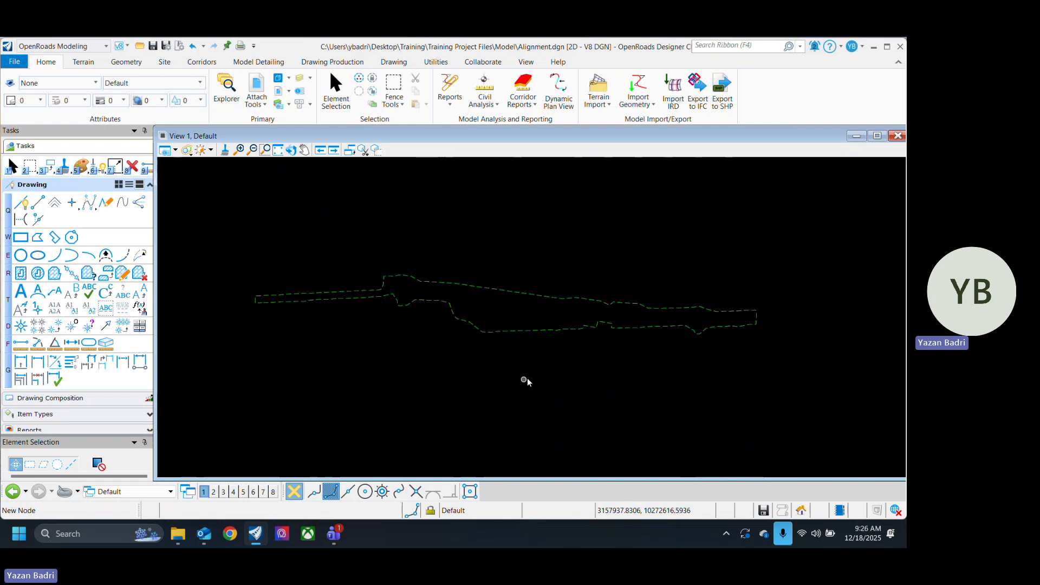
Step: Rotate the Default view slightly with the Dynamic method, keeping the terrain roughly horizontal, and enlarge the tool settings area
{"action": "left_click", "coordinate": [291, 149]}
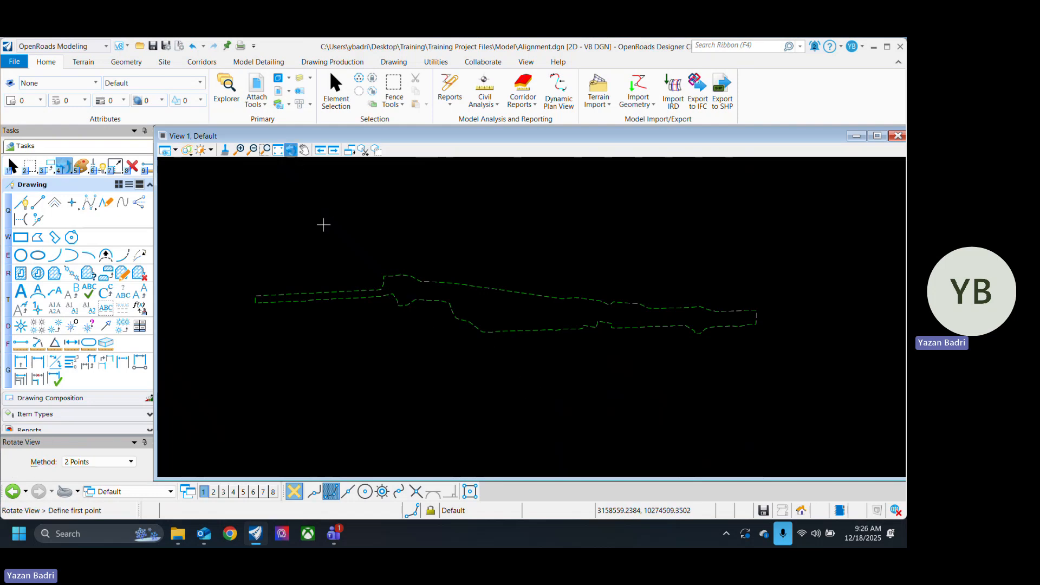
{"action": "left_click", "coordinate": [99, 462]}
{"action": "left_click", "coordinate": [82, 449]}
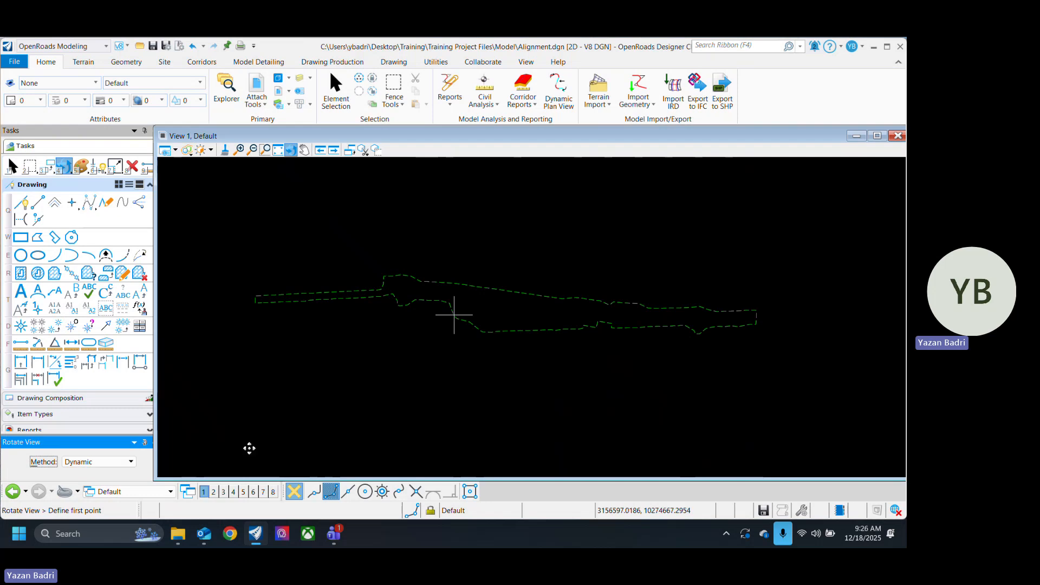
{"action": "left_click", "coordinate": [450, 308]}
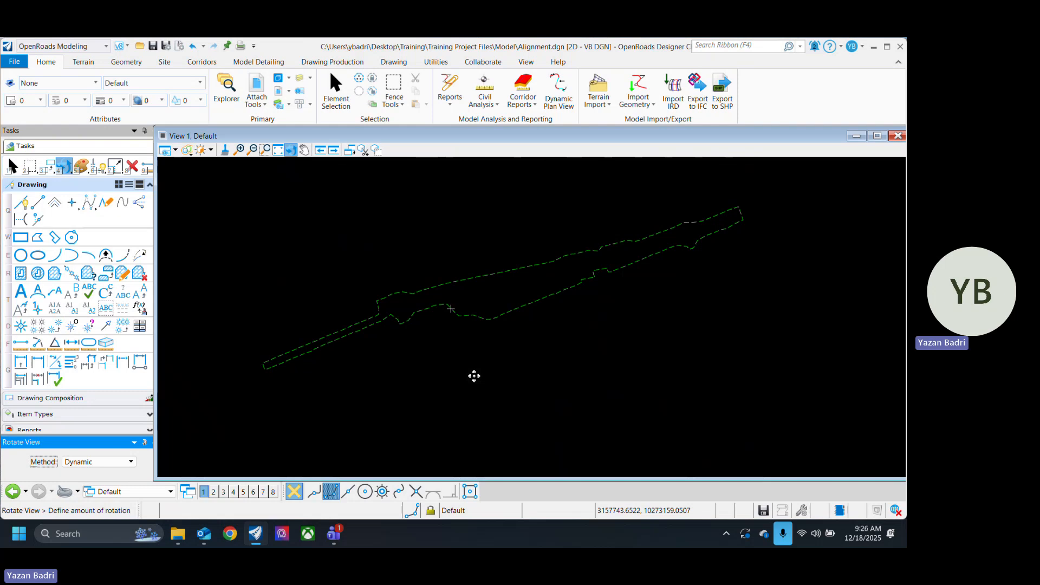
{"action": "left_click", "coordinate": [456, 398]}
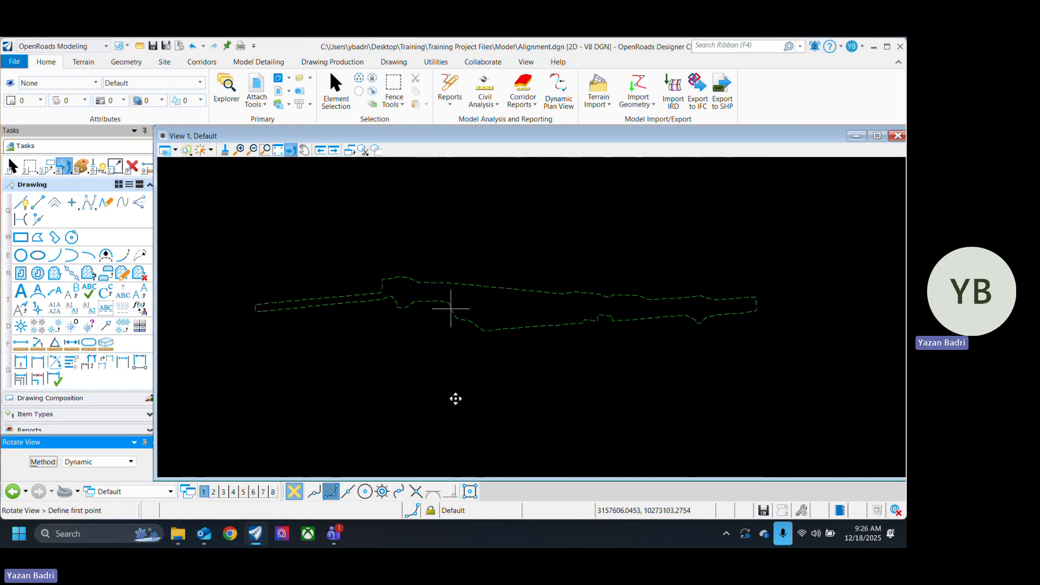
{"action": "right_click", "coordinate": [487, 396]}
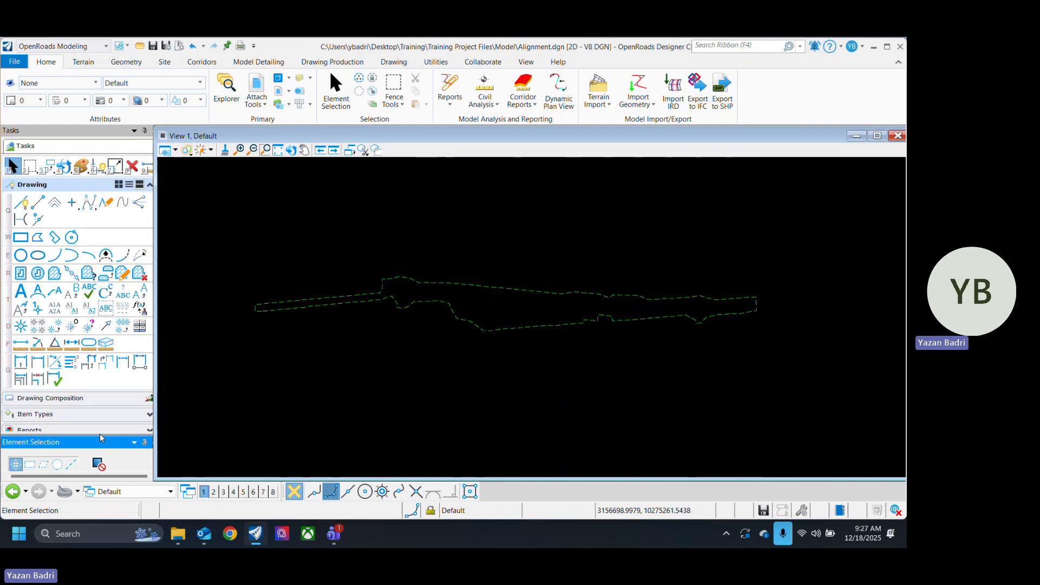
{"action": "left_click_drag", "start_coordinate": [100, 433], "coordinate": [98, 360]}
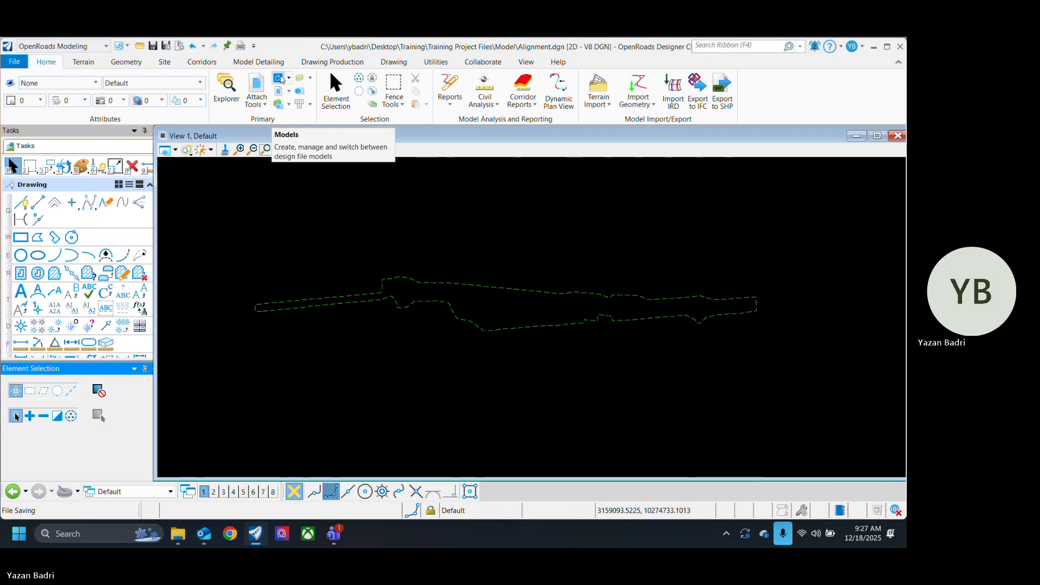
Step: Open the References list and move the Display column directly before the File Name column
{"action": "left_click", "coordinate": [278, 91]}
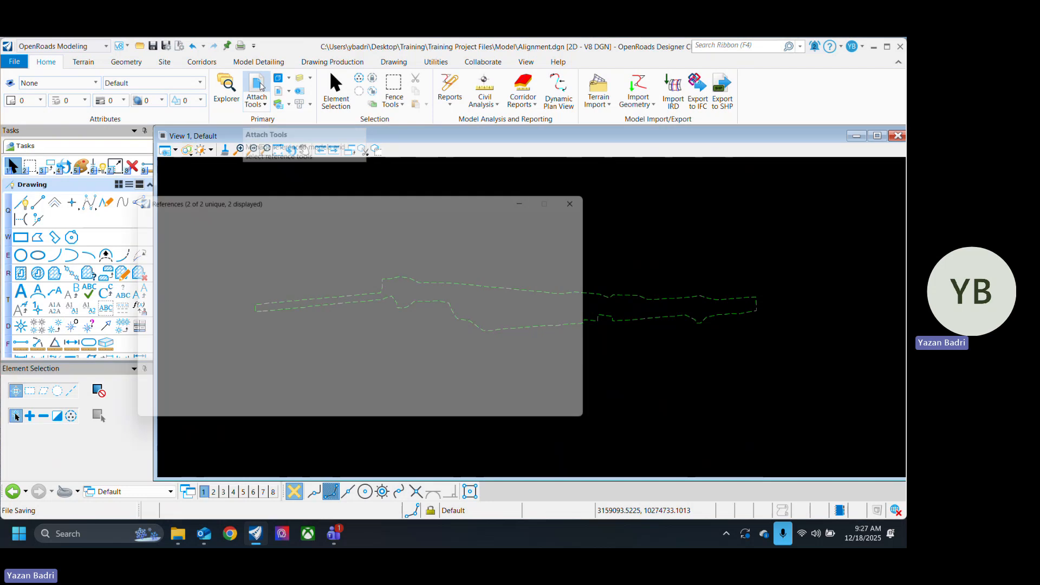
{"action": "left_click", "coordinate": [303, 317]}
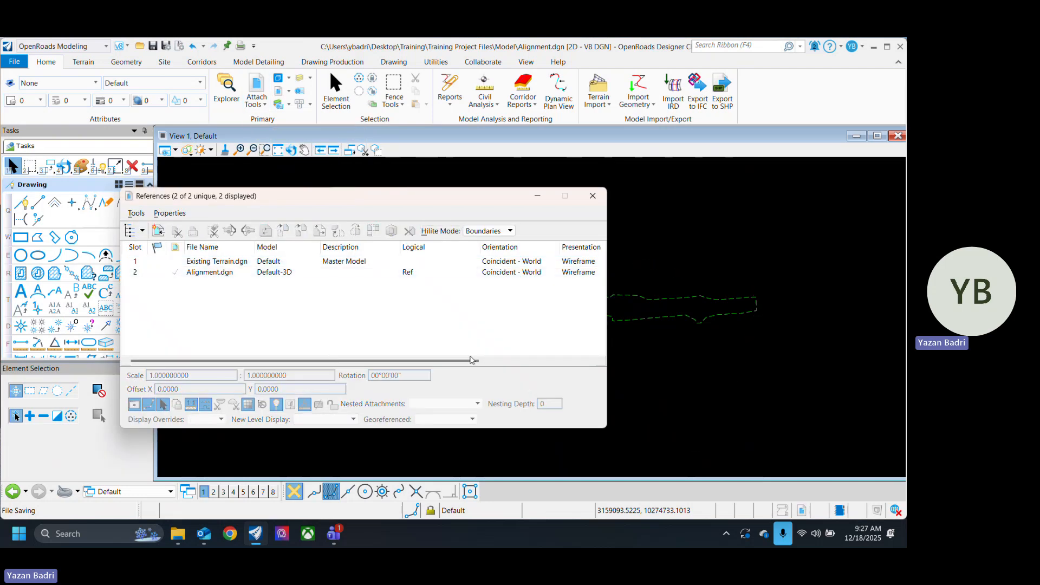
{"action": "left_click_drag", "start_coordinate": [474, 361], "coordinate": [593, 363]}
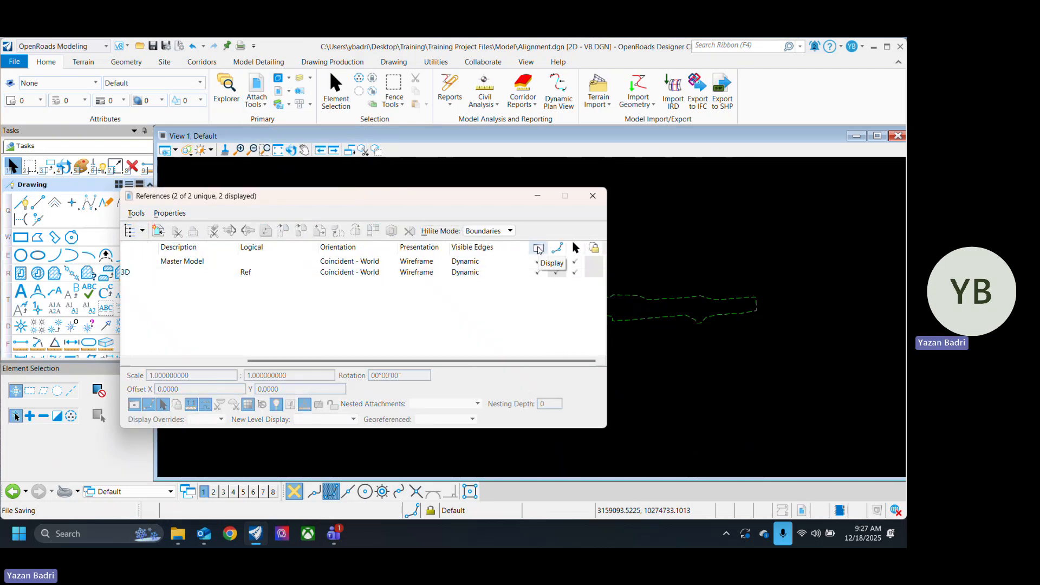
{"action": "left_click_drag", "start_coordinate": [538, 247], "coordinate": [154, 263]}
{"action": "left_click_drag", "start_coordinate": [369, 360], "coordinate": [249, 360]}
{"action": "left_click_drag", "start_coordinate": [330, 248], "coordinate": [187, 248]}
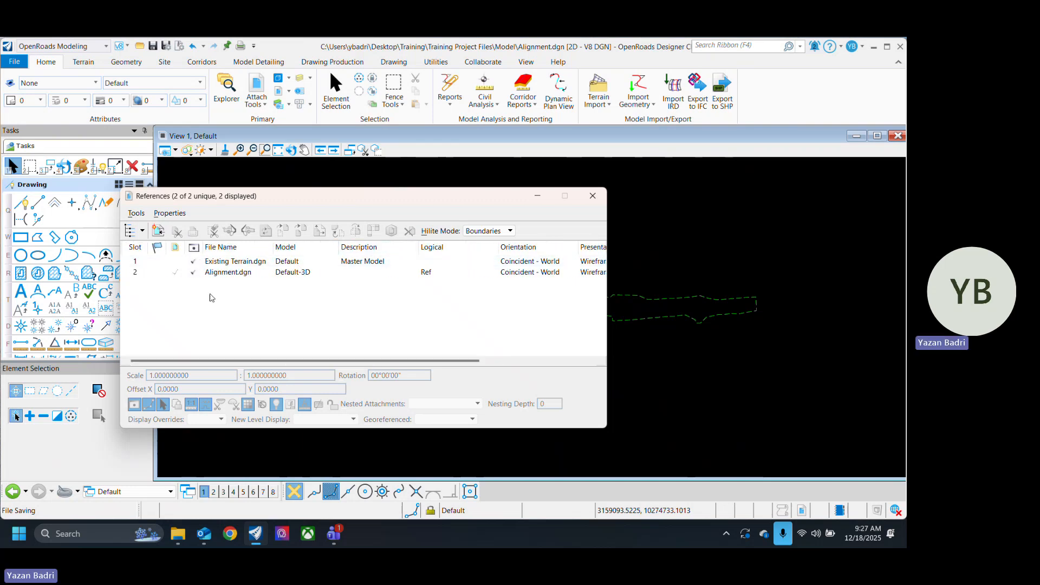
Step: Toggle the display of the Default-3D and Existing Terrain.dgn references off and on, and close the References list
{"action": "left_click", "coordinate": [194, 273]}
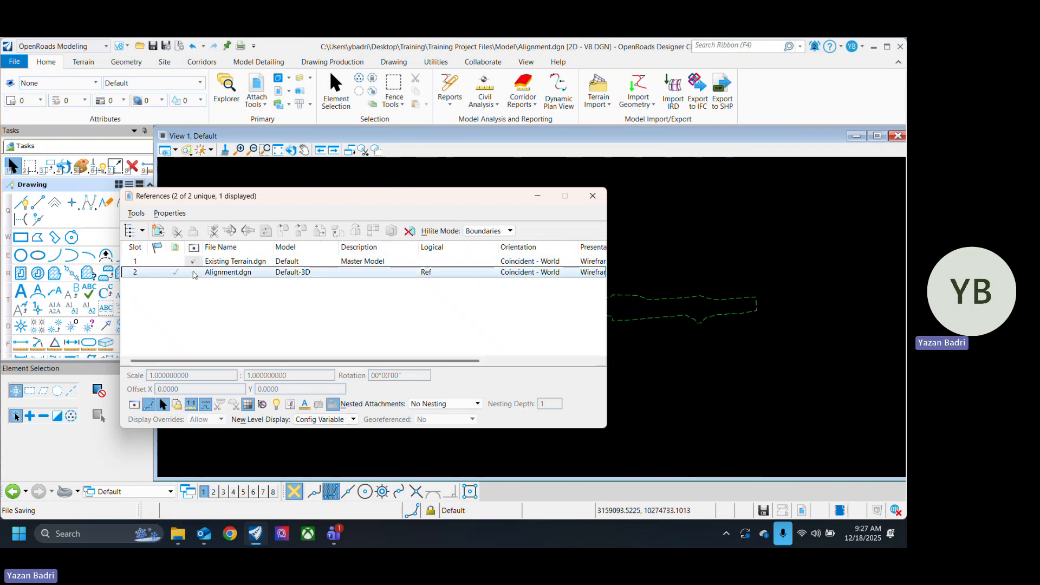
{"action": "left_click", "coordinate": [227, 313]}
{"action": "left_click", "coordinate": [196, 275]}
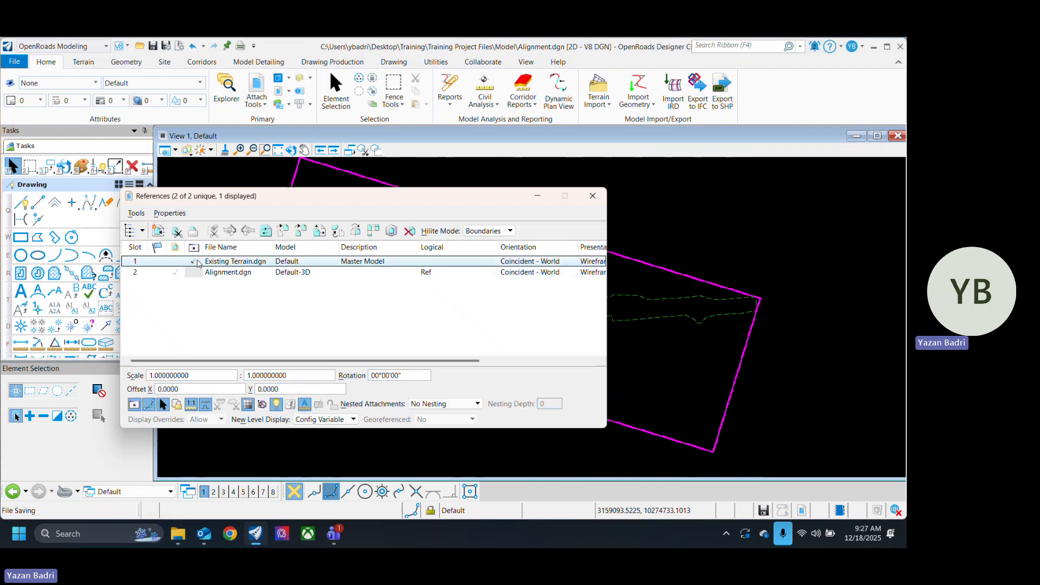
{"action": "left_click", "coordinate": [193, 261]}
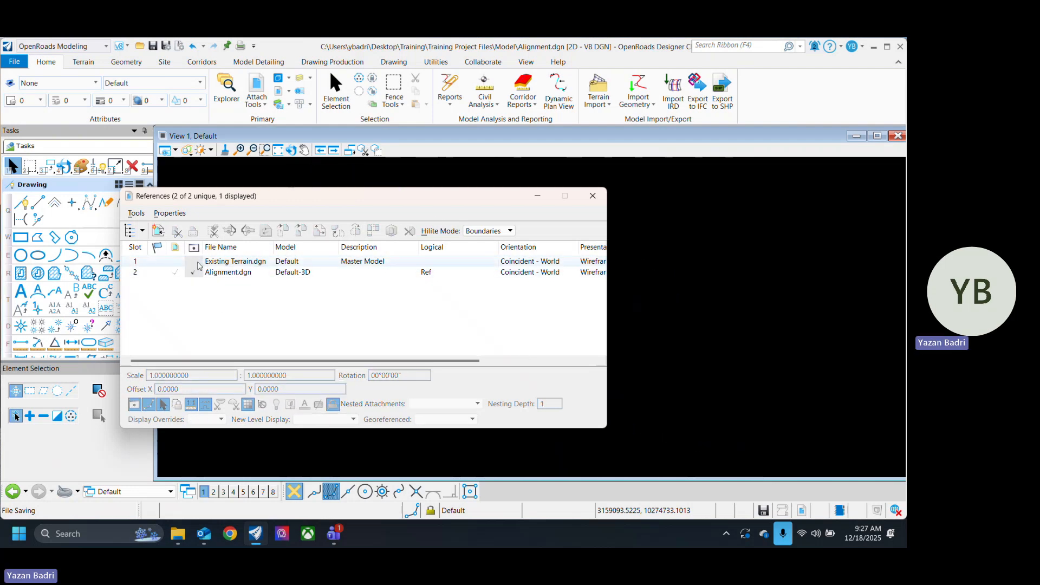
{"action": "left_click", "coordinate": [593, 196]}
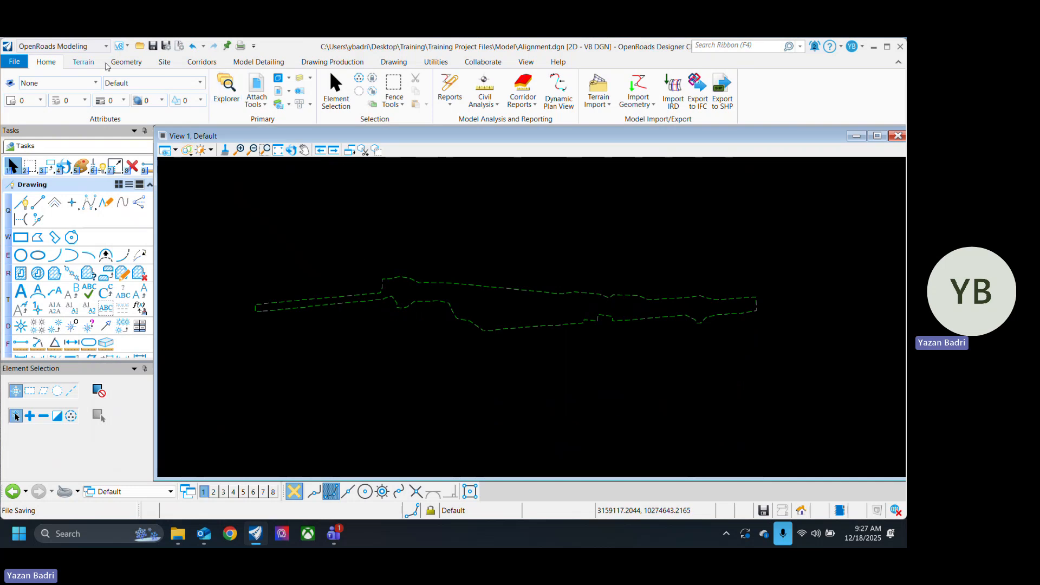
Step: Analyze a point on the referenced active terrain with the Analyze Point tool, and return to element selection
{"action": "left_click", "coordinate": [494, 89]}
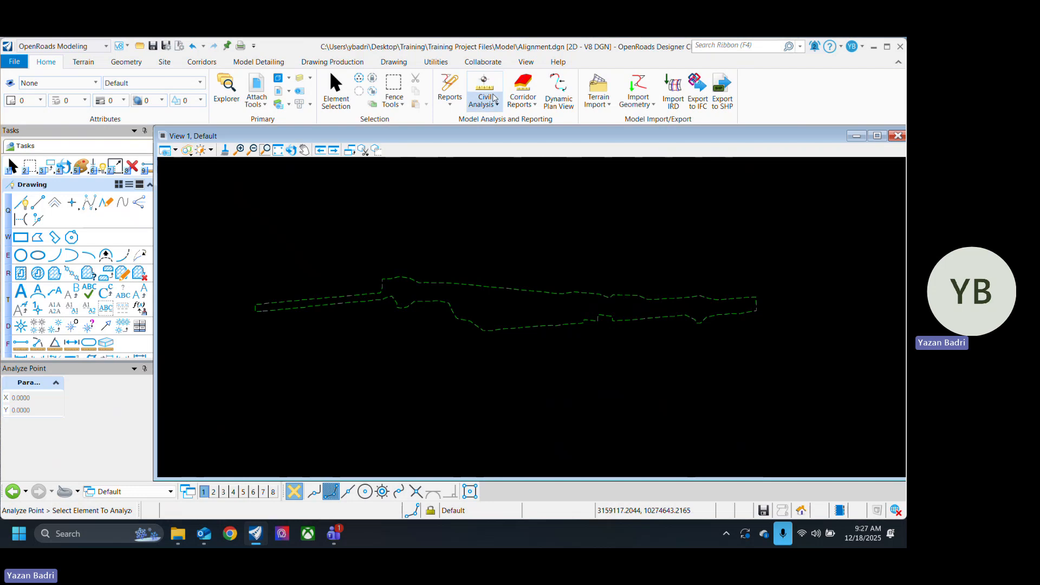
{"action": "left_click", "coordinate": [491, 105]}
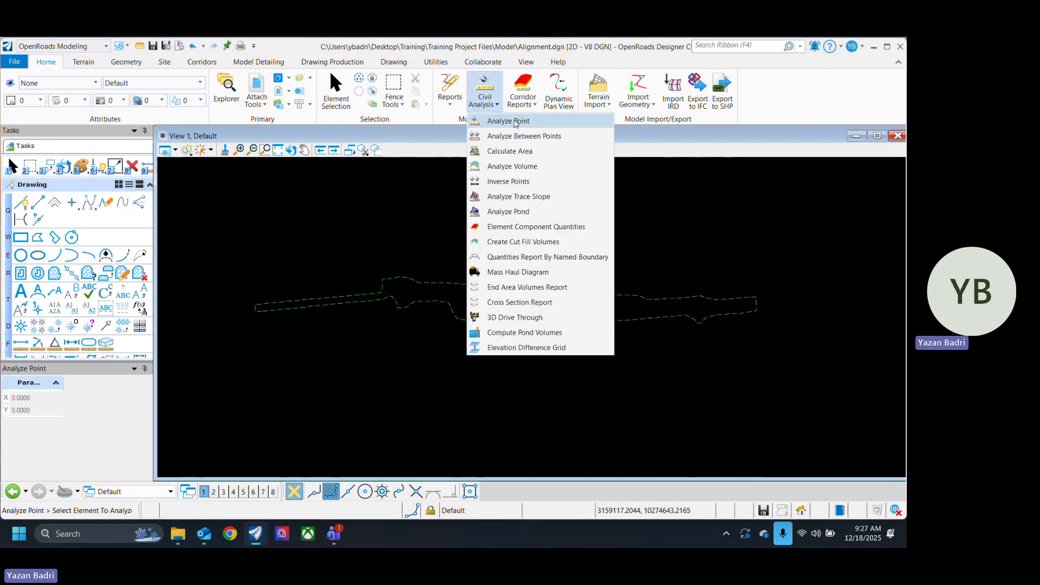
{"action": "left_click", "coordinate": [513, 121]}
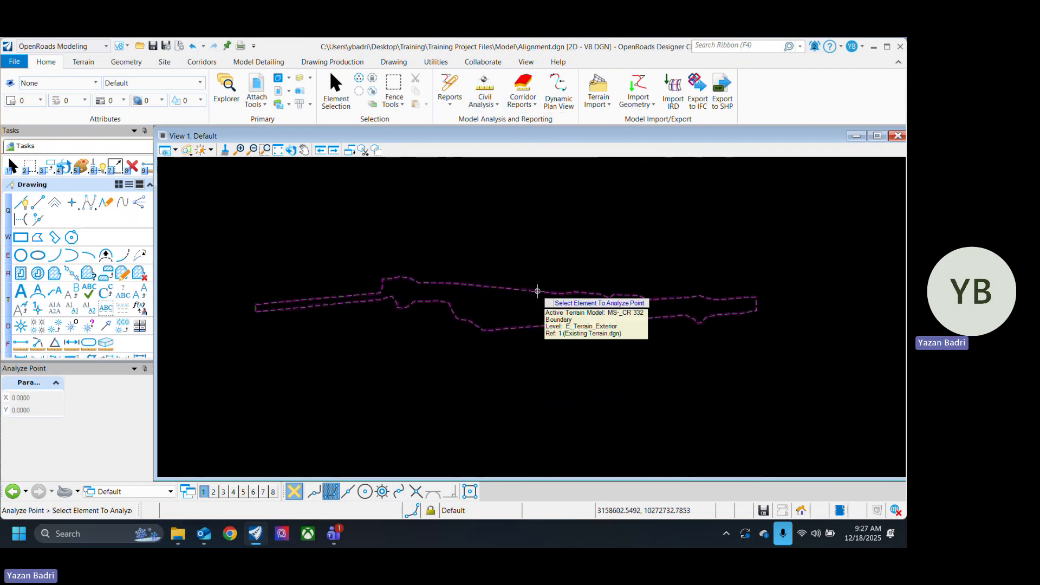
{"action": "left_click", "coordinate": [538, 292]}
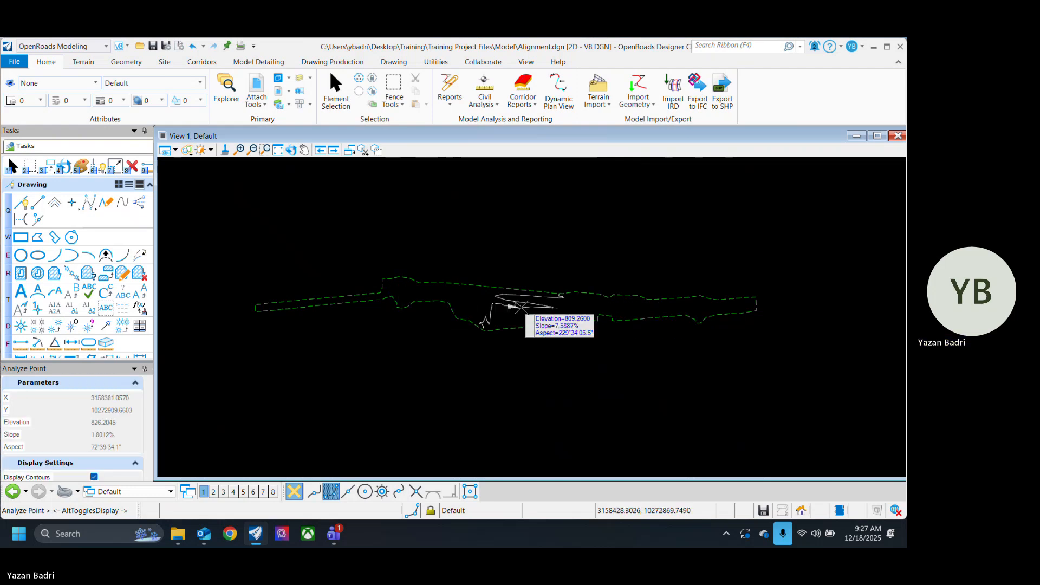
{"action": "left_click", "coordinate": [342, 103]}
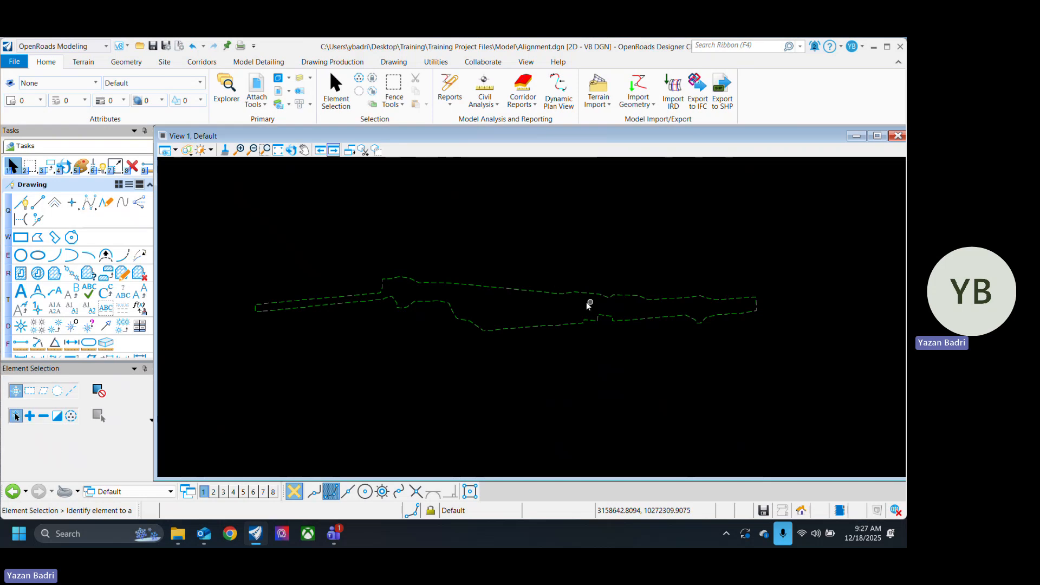
{"action": "scroll", "coordinate": [560, 317], "scroll_direction": "up", "scroll_amount": 2}
{"action": "scroll", "coordinate": [564, 327], "scroll_direction": "down", "scroll_amount": 2}
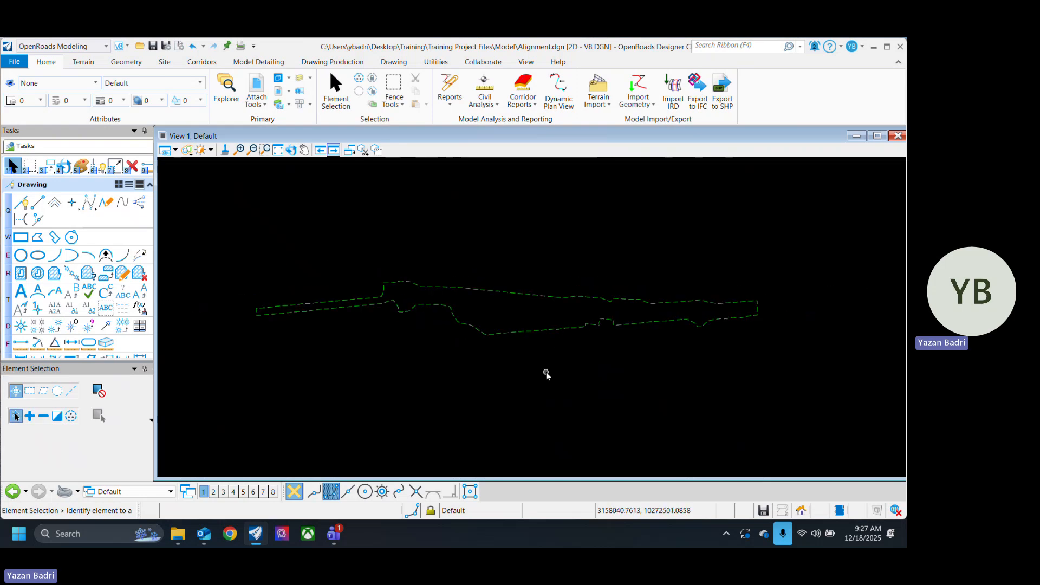
{"action": "scroll", "coordinate": [425, 311], "scroll_direction": "up", "scroll_amount": 2}
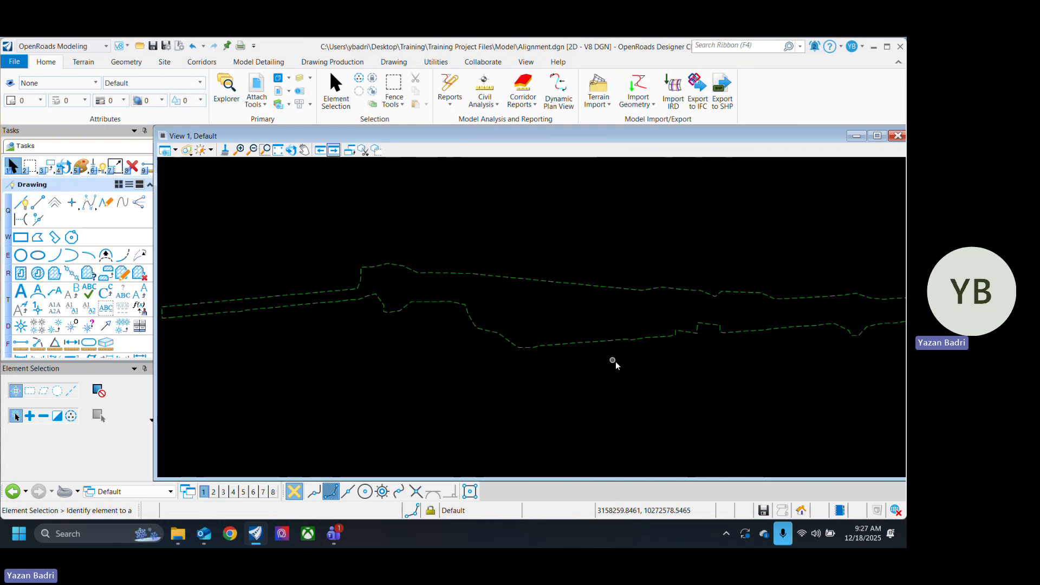
{"action": "left_click", "coordinate": [487, 80]}
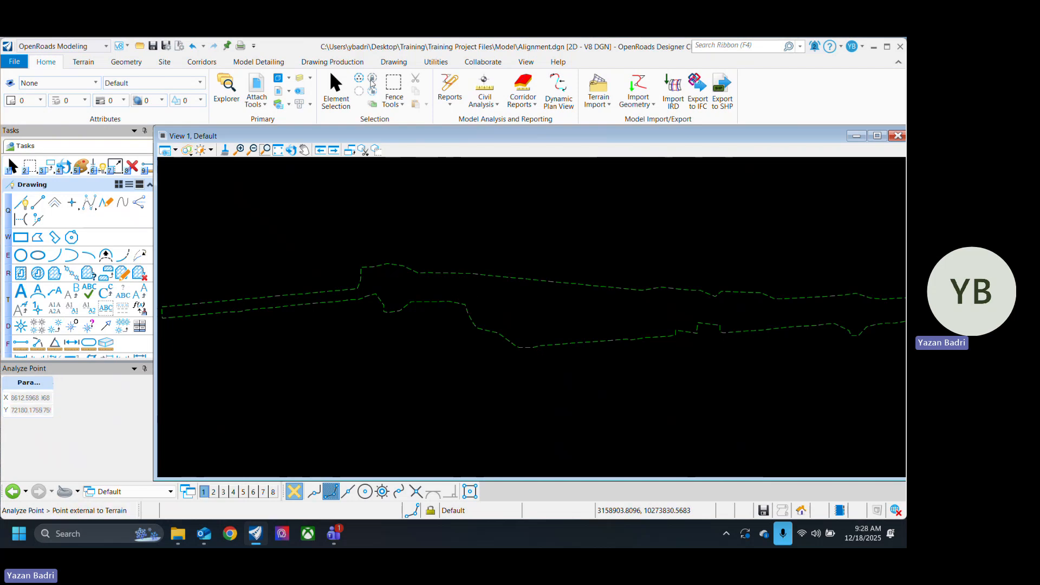
{"action": "left_click", "coordinate": [336, 88]}
{"action": "scroll", "coordinate": [522, 389], "scroll_direction": "down", "scroll_amount": 2}
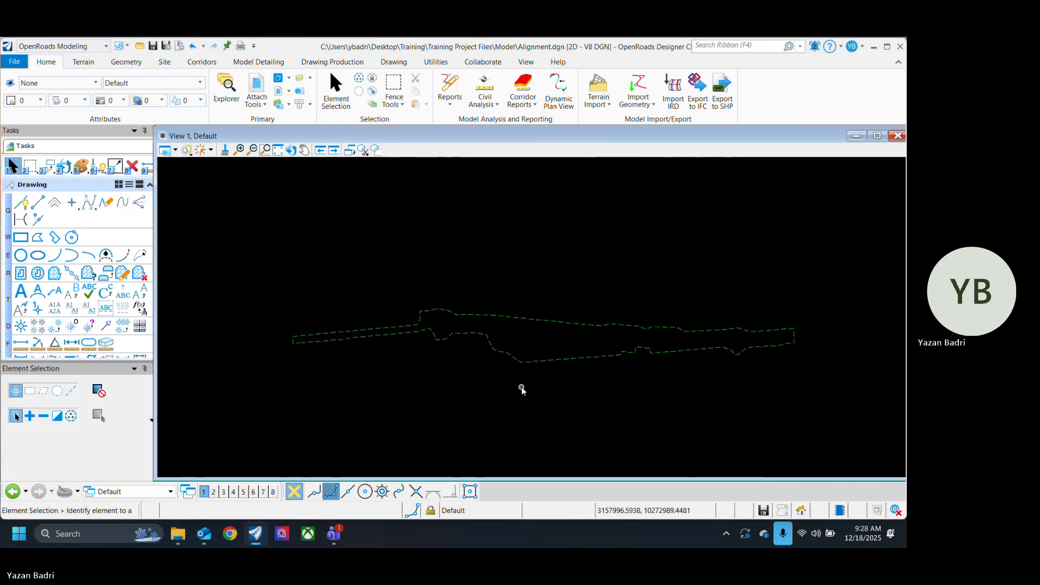
{"action": "middle_click_drag", "start_coordinate": [547, 397], "coordinate": [518, 390]}
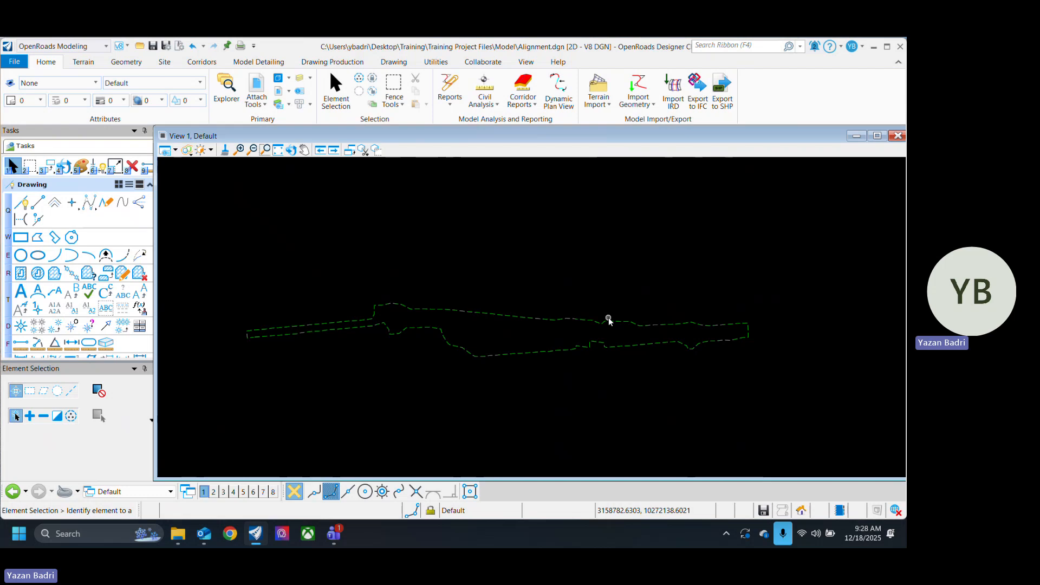
Step: Save the design file and review the properties of the active terrain model
{"action": "key", "text": "ctrl+s"}
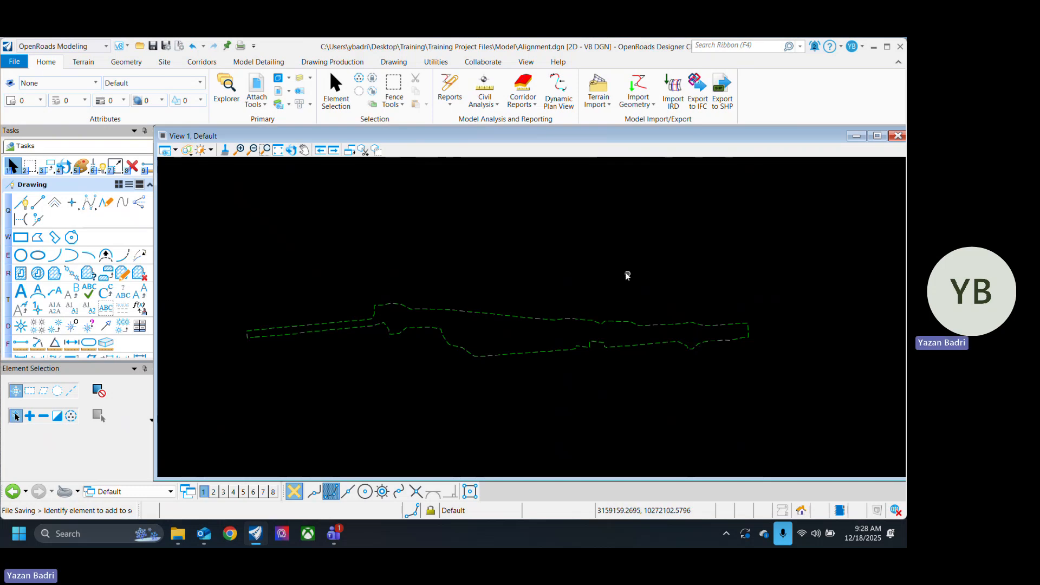
{"action": "left_click", "coordinate": [543, 320]}
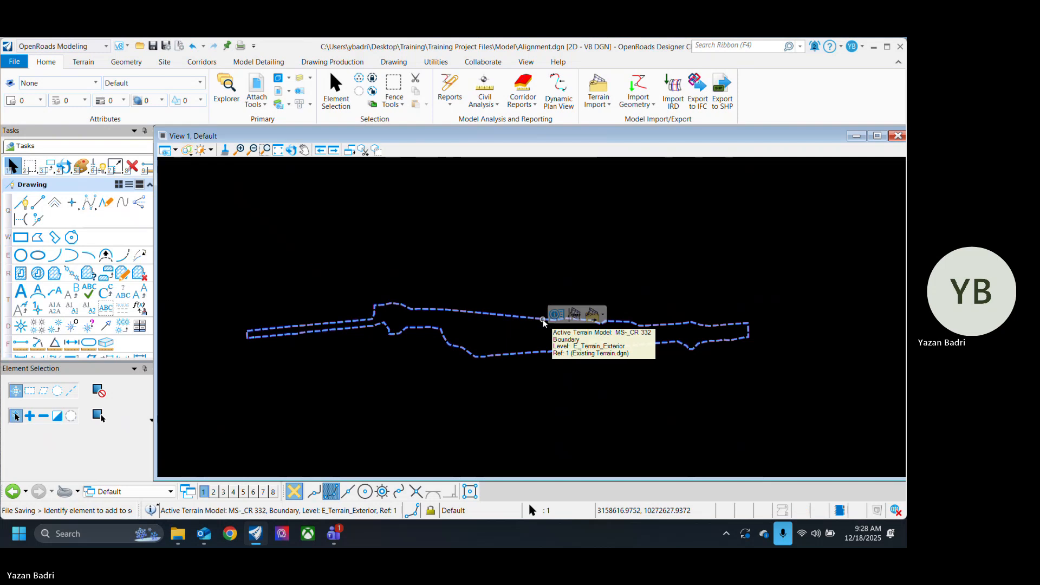
{"action": "left_click", "coordinate": [543, 321]}
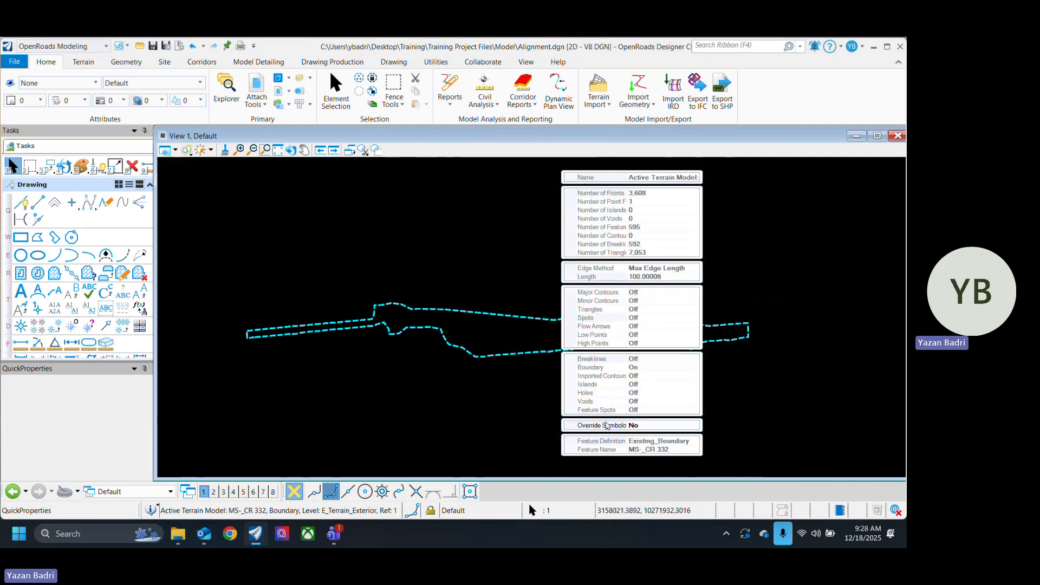
{"action": "left_click", "coordinate": [537, 381]}
Step: Set the active terrain's Override Symbology to Yes and turn on its triangles
{"action": "left_click", "coordinate": [520, 319]}
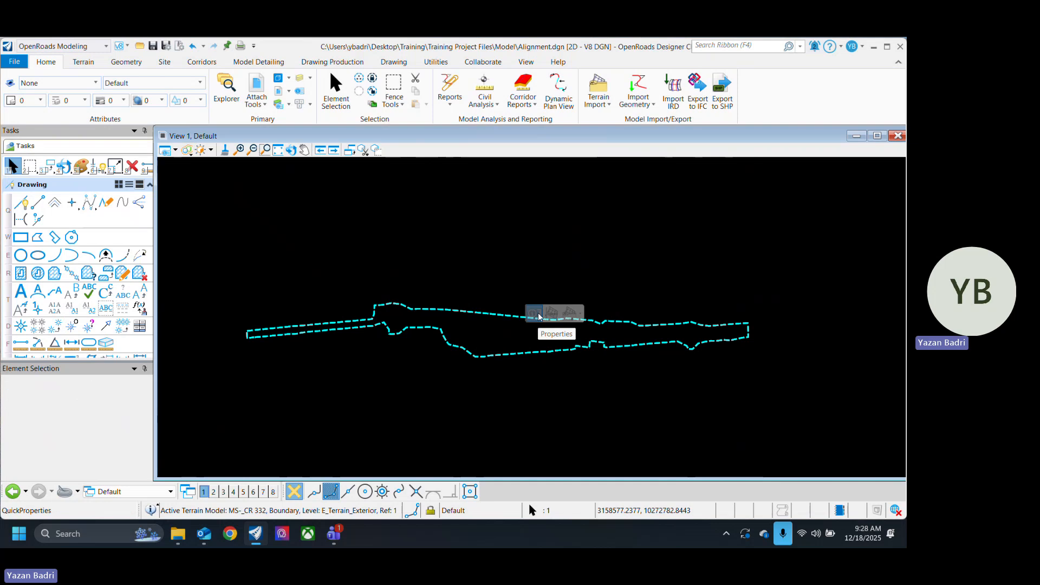
{"action": "left_click", "coordinate": [538, 316]}
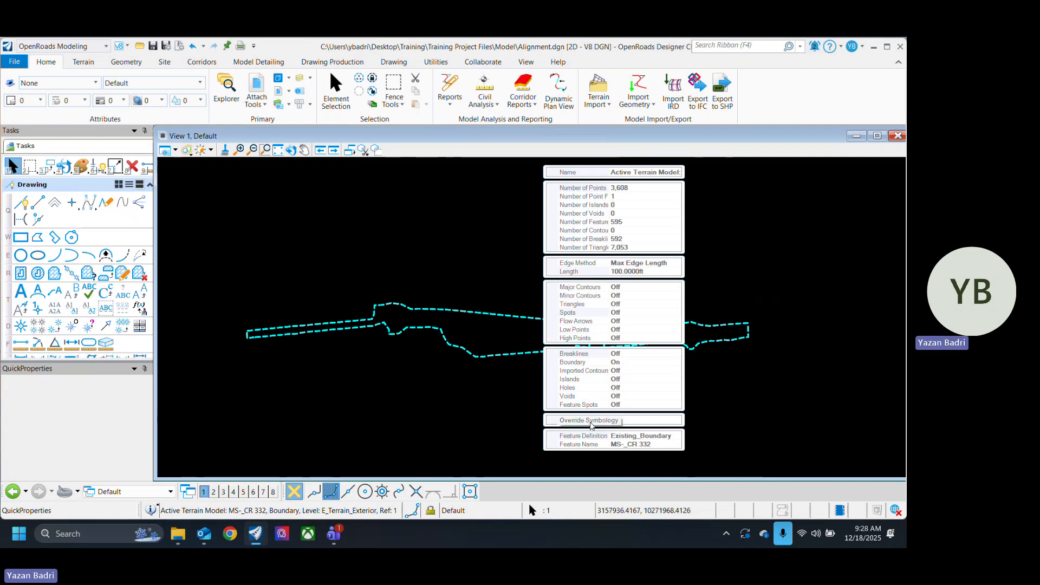
{"action": "left_click", "coordinate": [585, 423]}
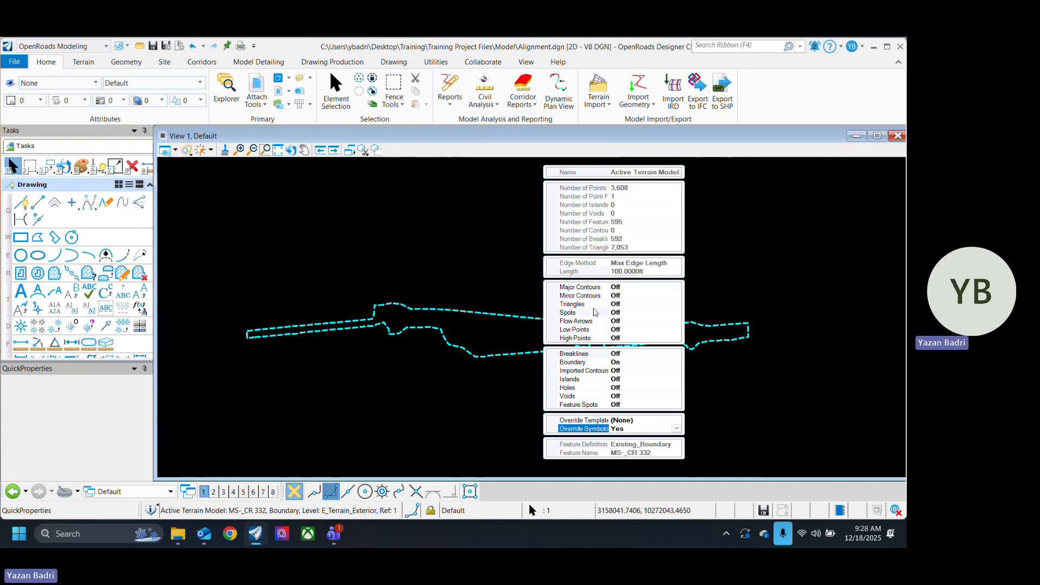
{"action": "left_click", "coordinate": [590, 307]}
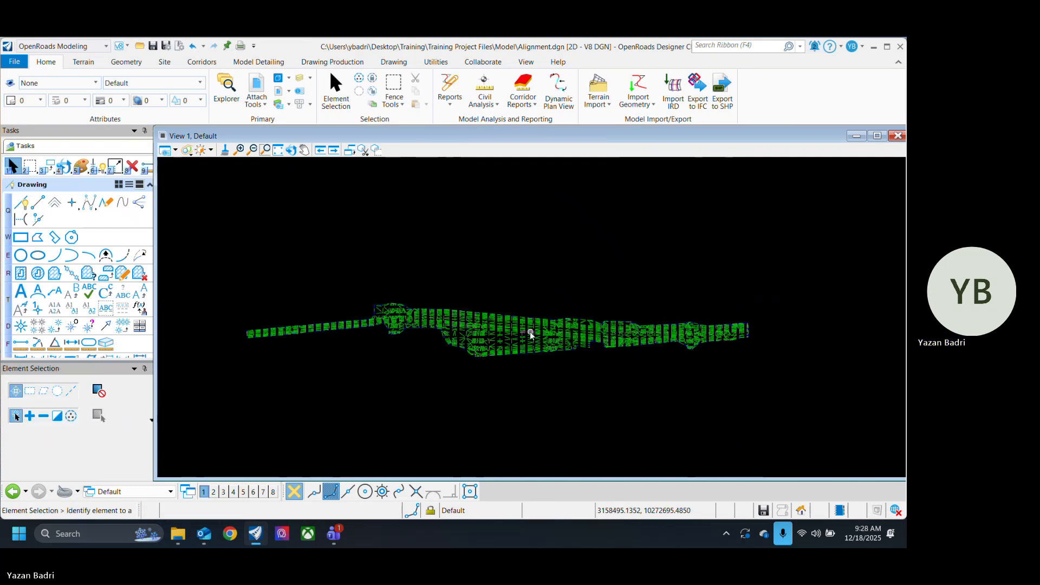
Step: Examine the terrain's triangle mesh along the corridor, including the narrow strip and the wider intersection area
{"action": "scroll", "coordinate": [520, 325], "scroll_direction": "up", "scroll_amount": 5}
{"action": "scroll", "coordinate": [492, 315], "scroll_direction": "up", "scroll_amount": 3}
{"action": "scroll", "coordinate": [523, 346], "scroll_direction": "down", "scroll_amount": 5}
{"action": "scroll", "coordinate": [430, 359], "scroll_direction": "up", "scroll_amount": 3}
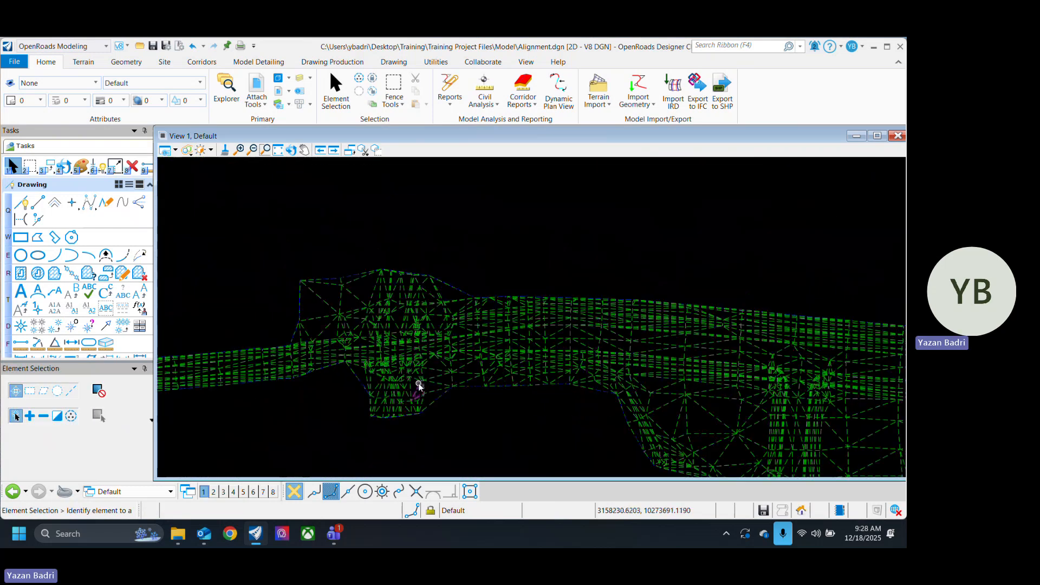
{"action": "scroll", "coordinate": [677, 359], "scroll_direction": "up", "scroll_amount": 5}
{"action": "scroll", "coordinate": [703, 388], "scroll_direction": "down", "scroll_amount": 5}
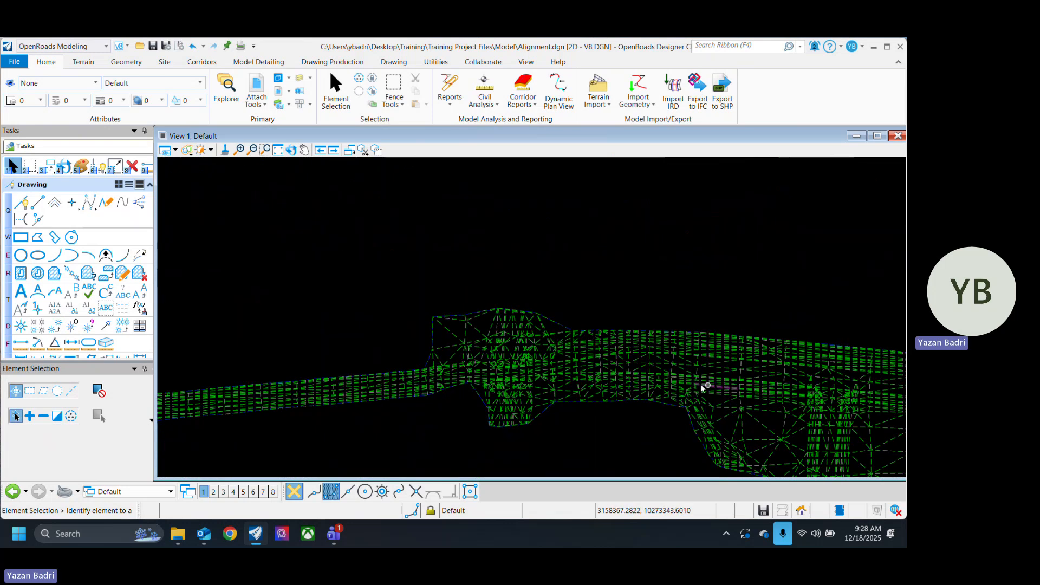
{"action": "scroll", "coordinate": [470, 386], "scroll_direction": "up", "scroll_amount": 2}
{"action": "scroll", "coordinate": [720, 348], "scroll_direction": "down", "scroll_amount": 4}
{"action": "scroll", "coordinate": [413, 401], "scroll_direction": "up", "scroll_amount": 3}
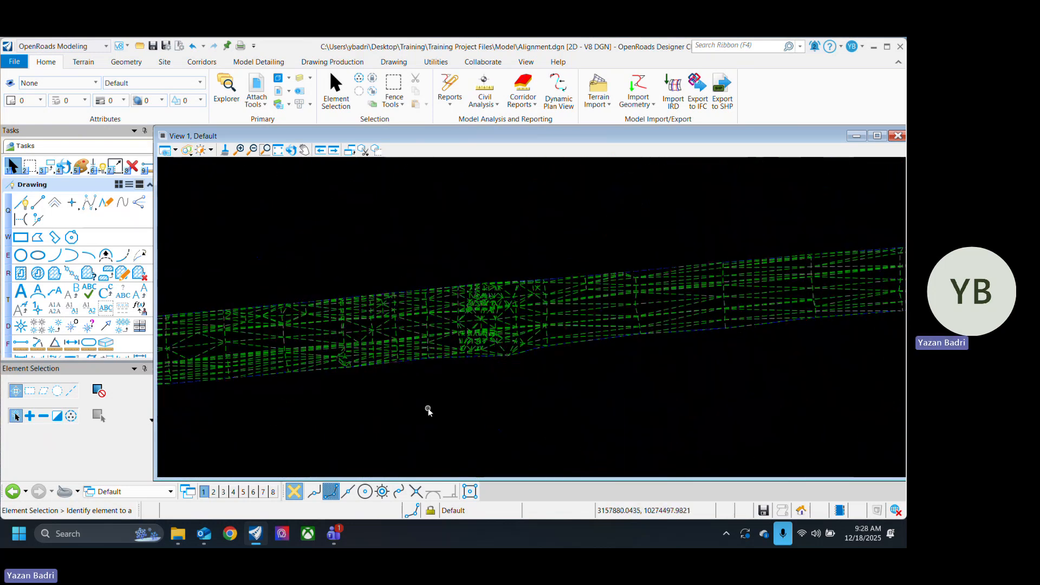
{"action": "scroll", "coordinate": [373, 416], "scroll_direction": "down", "scroll_amount": 2}
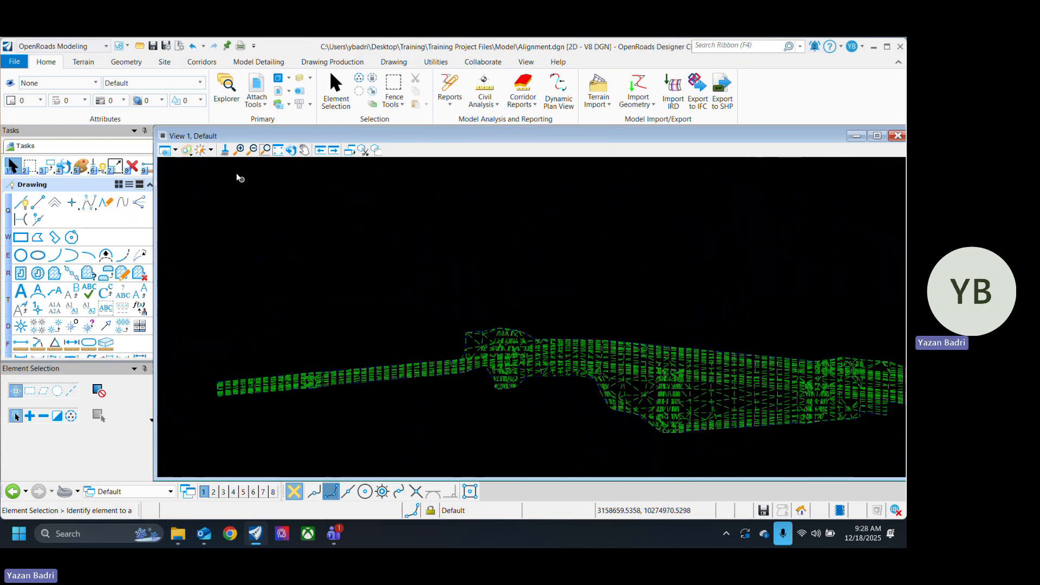
Step: Save the file and set up the Line Between Points tool with the Baseline feature definition from the Alignment group
{"action": "left_click", "coordinate": [134, 63]}
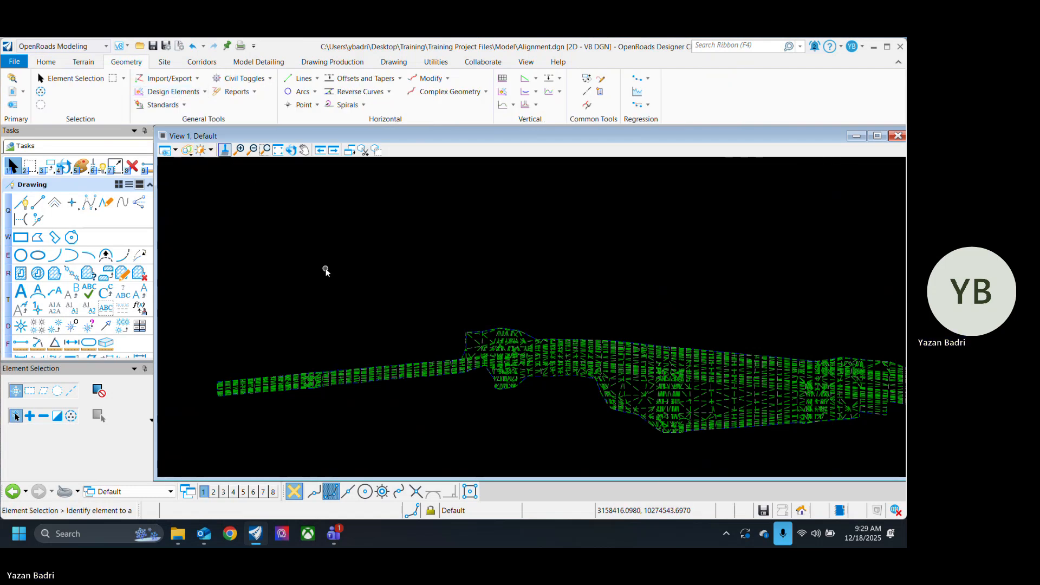
{"action": "key", "text": "ctrl+s"}
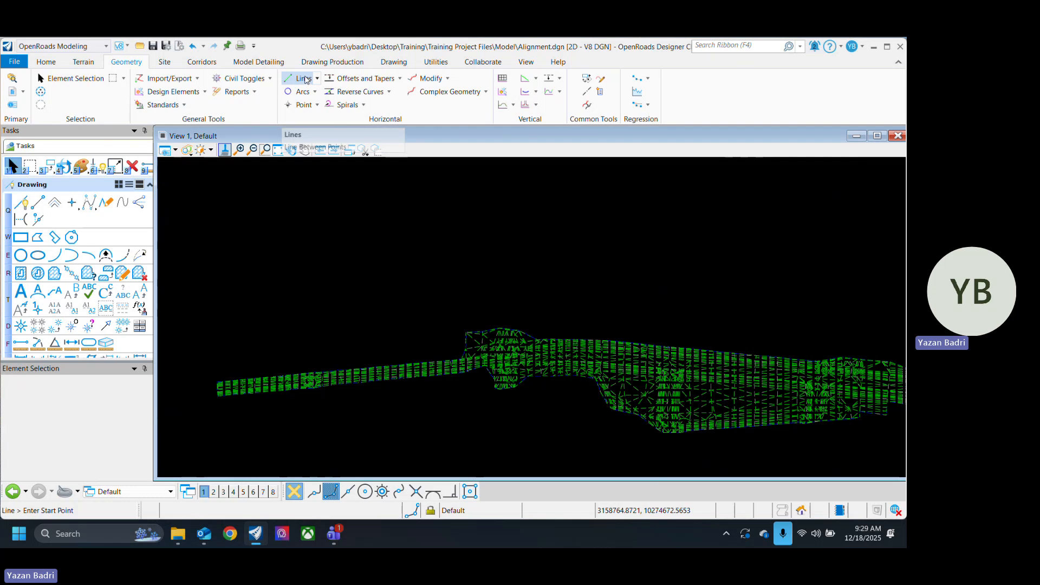
{"action": "left_click", "coordinate": [305, 79]}
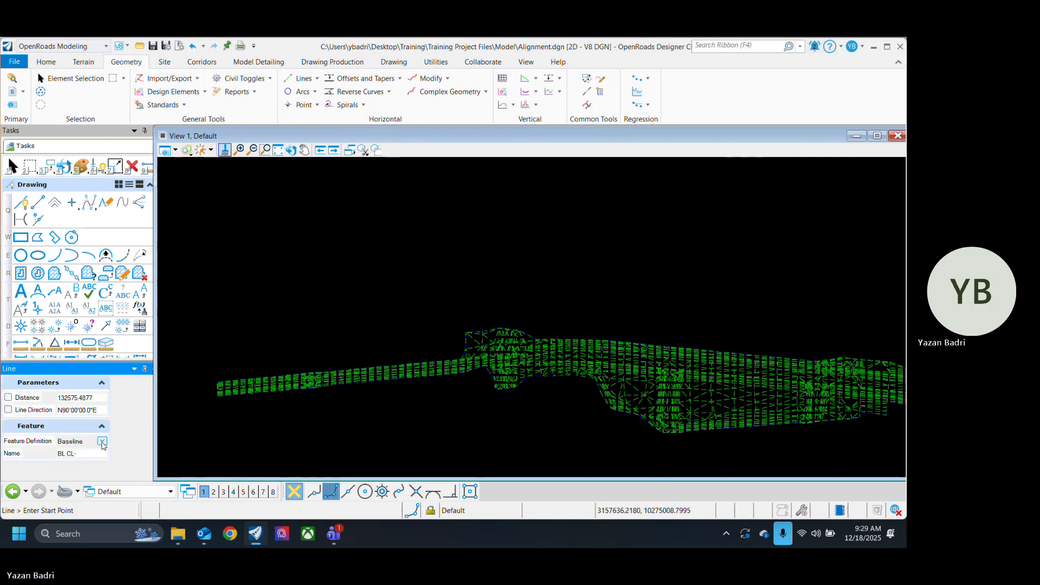
{"action": "left_click", "coordinate": [103, 442]}
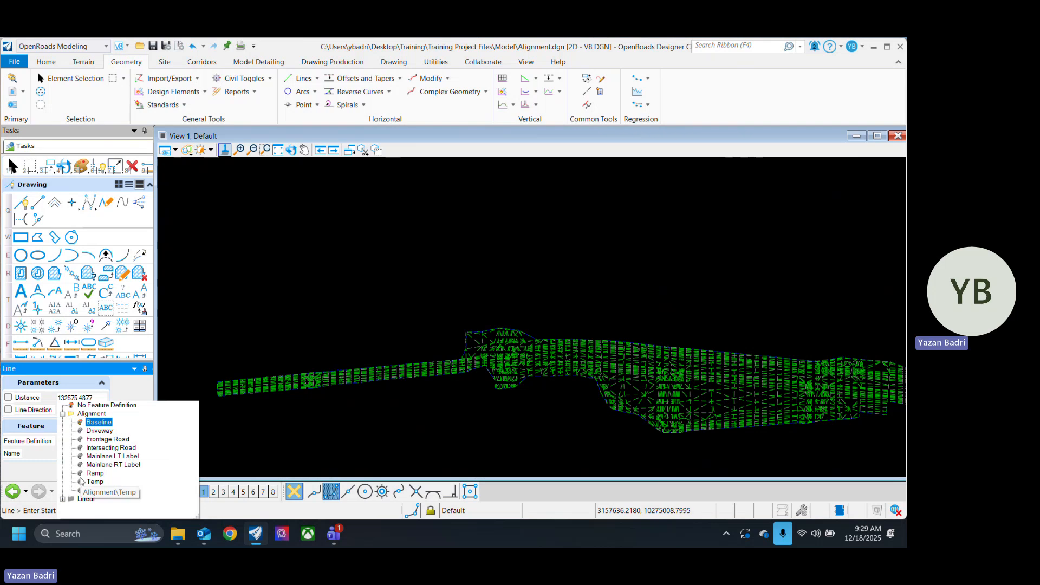
{"action": "left_click", "coordinate": [97, 423]}
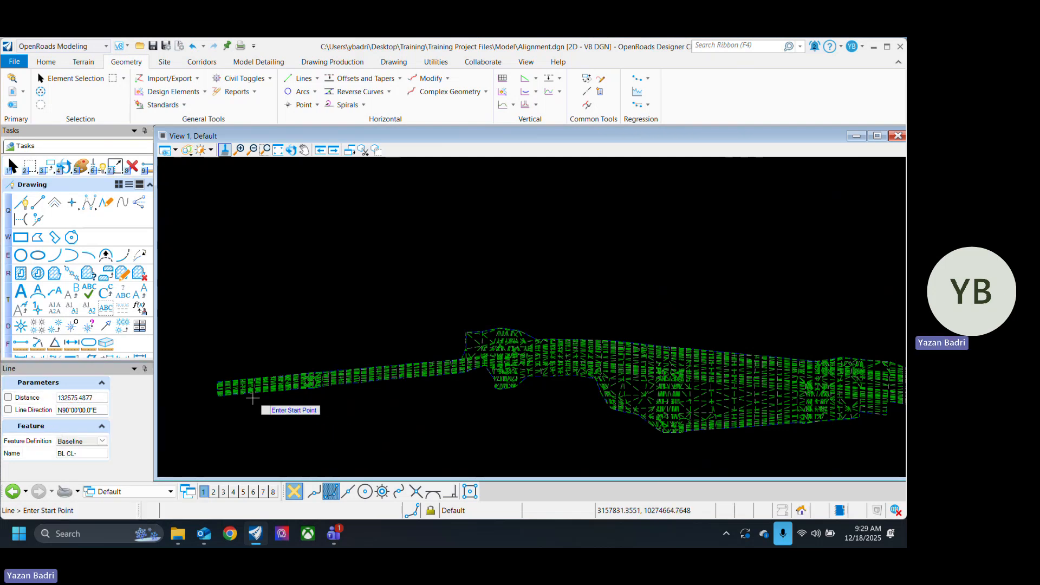
{"action": "scroll", "coordinate": [213, 392], "scroll_direction": "up", "scroll_amount": 2}
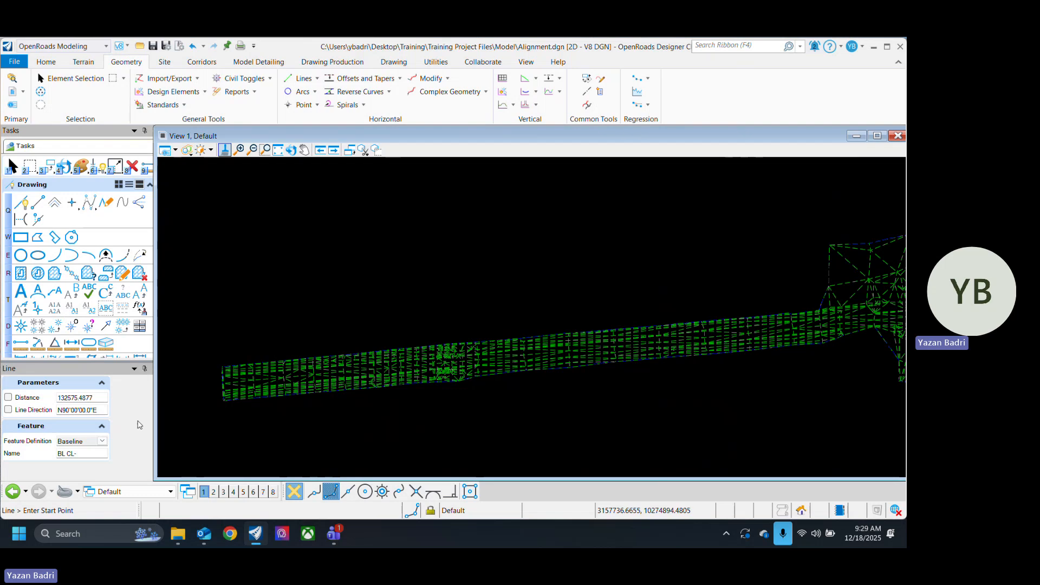
{"action": "left_click", "coordinate": [101, 441]}
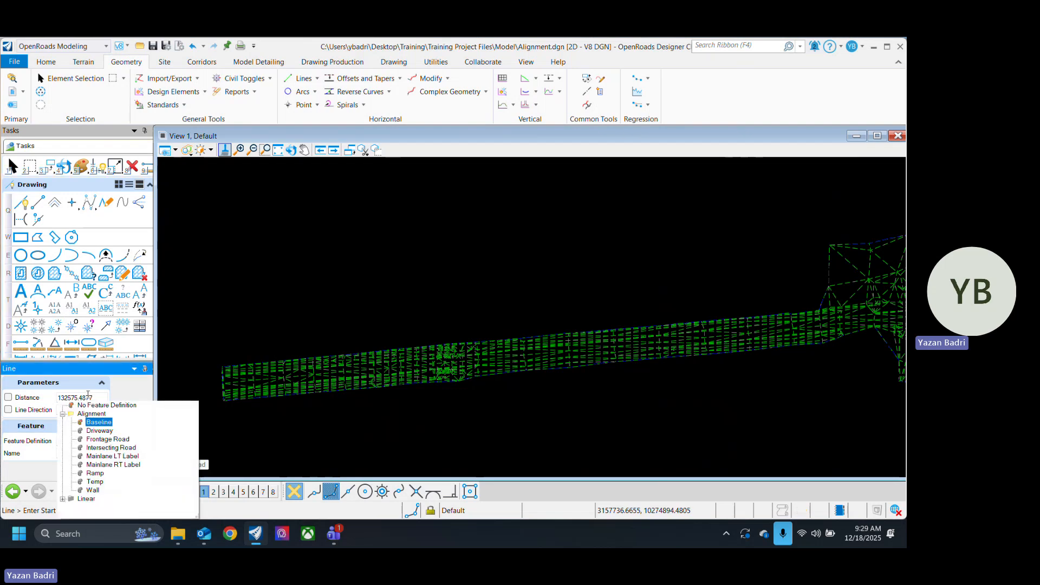
{"action": "left_click", "coordinate": [134, 399]}
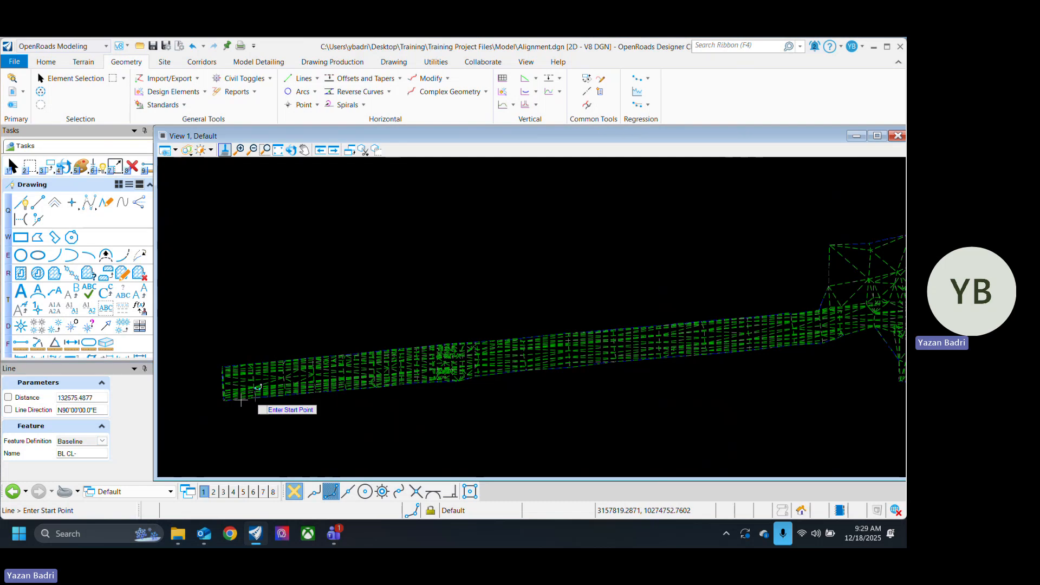
Step: Draw a Baseline line about 1,717 ft long from the middle of the terrain's narrow end, past the first intersection into the wider section
{"action": "scroll", "coordinate": [214, 385], "scroll_direction": "up", "scroll_amount": 3}
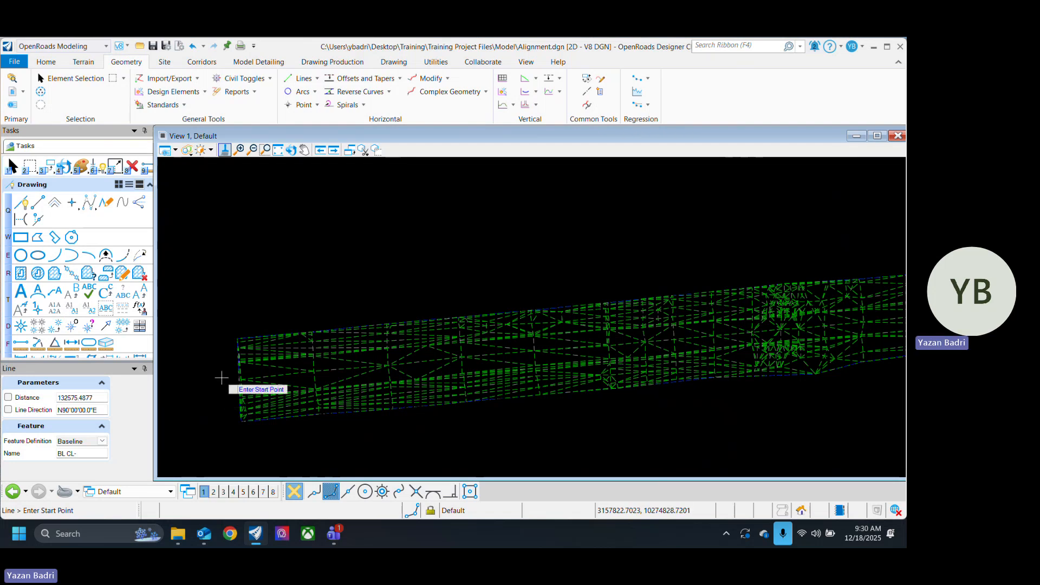
{"action": "scroll", "coordinate": [455, 386], "scroll_direction": "down", "scroll_amount": 3}
{"action": "scroll", "coordinate": [359, 361], "scroll_direction": "up", "scroll_amount": 3}
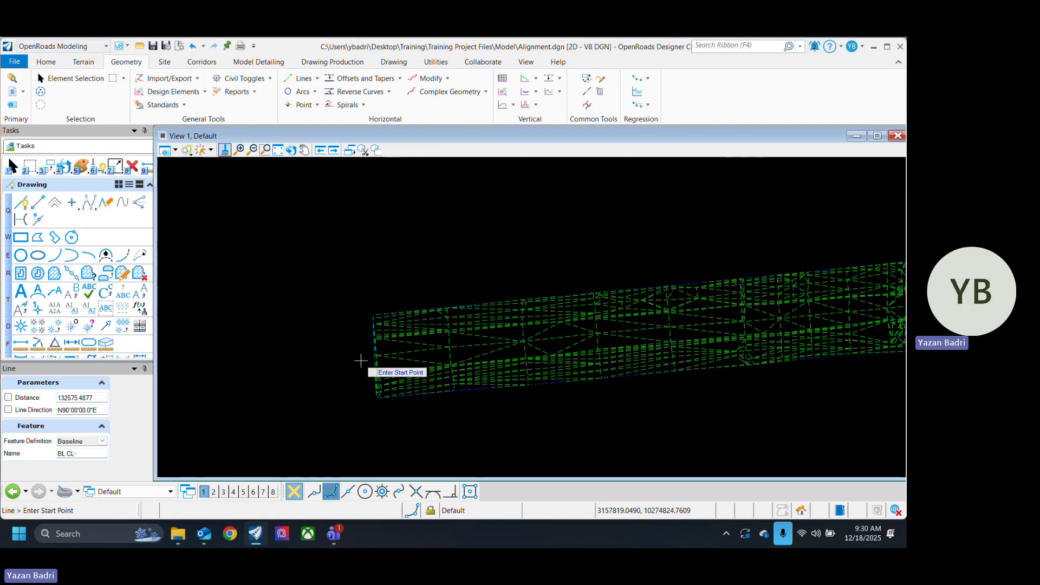
{"action": "left_click", "coordinate": [375, 357]}
{"action": "scroll", "coordinate": [276, 371], "scroll_direction": "down", "scroll_amount": 3}
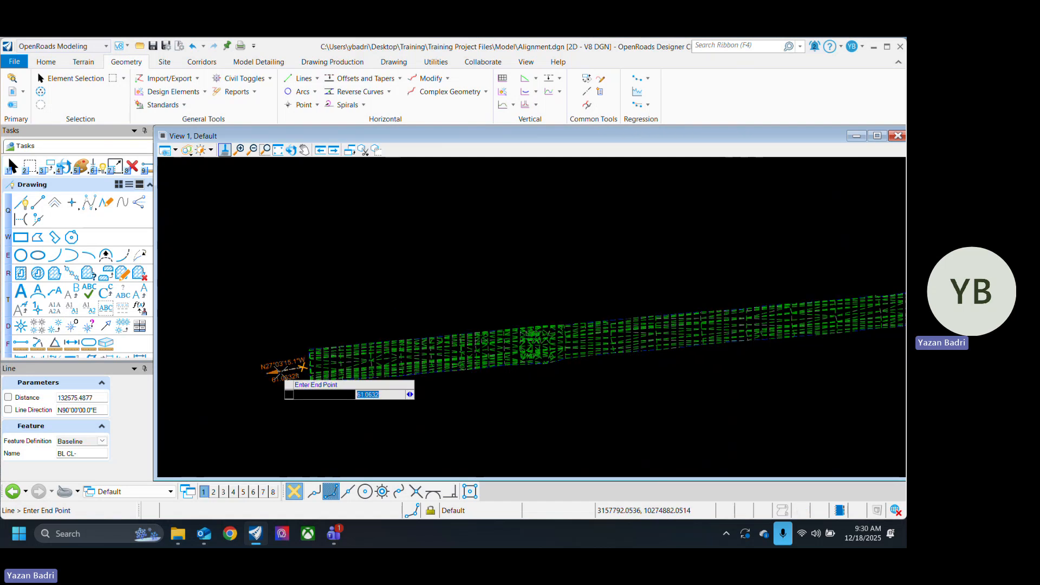
{"action": "middle_click_drag", "start_coordinate": [725, 330], "coordinate": [406, 384]}
{"action": "scroll", "coordinate": [736, 342], "scroll_direction": "up", "scroll_amount": 2}
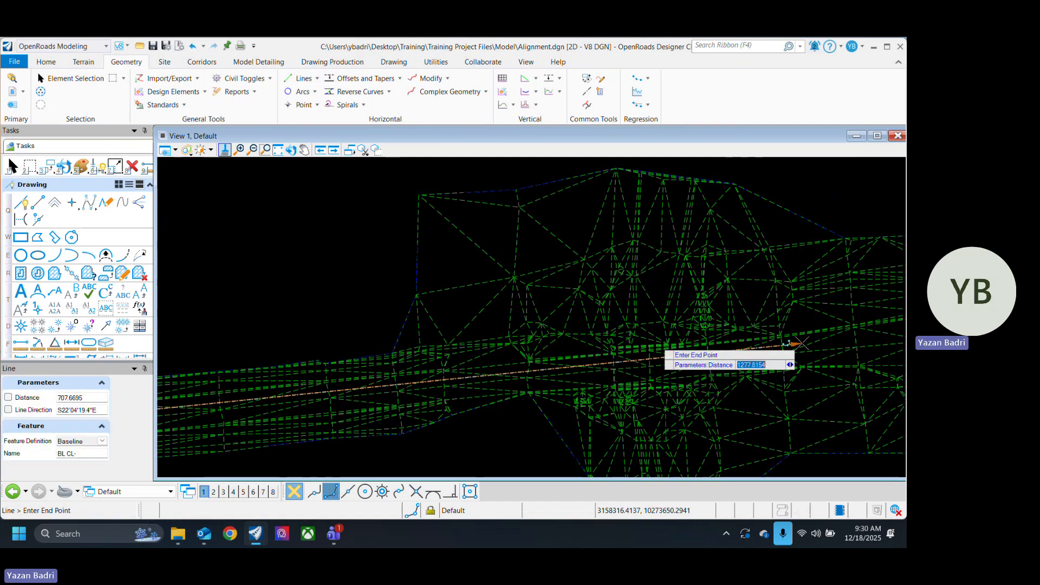
{"action": "middle_click_drag", "start_coordinate": [796, 344], "coordinate": [451, 340]}
{"action": "scroll", "coordinate": [410, 343], "scroll_direction": "down", "scroll_amount": 2}
{"action": "scroll", "coordinate": [612, 333], "scroll_direction": "up", "scroll_amount": 2}
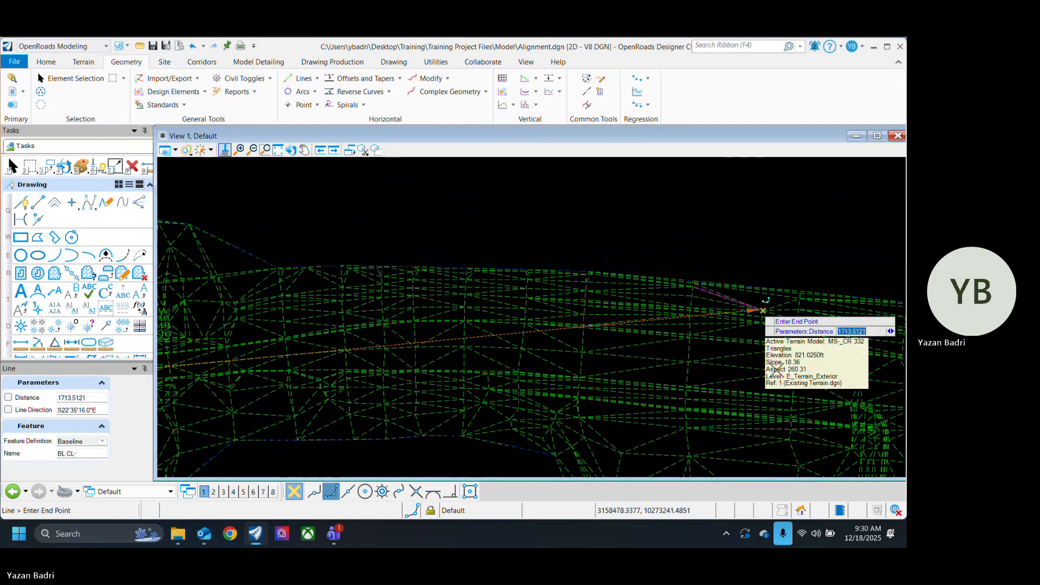
{"action": "left_click", "coordinate": [761, 310]}
{"action": "scroll", "coordinate": [302, 304], "scroll_direction": "down", "scroll_amount": 3}
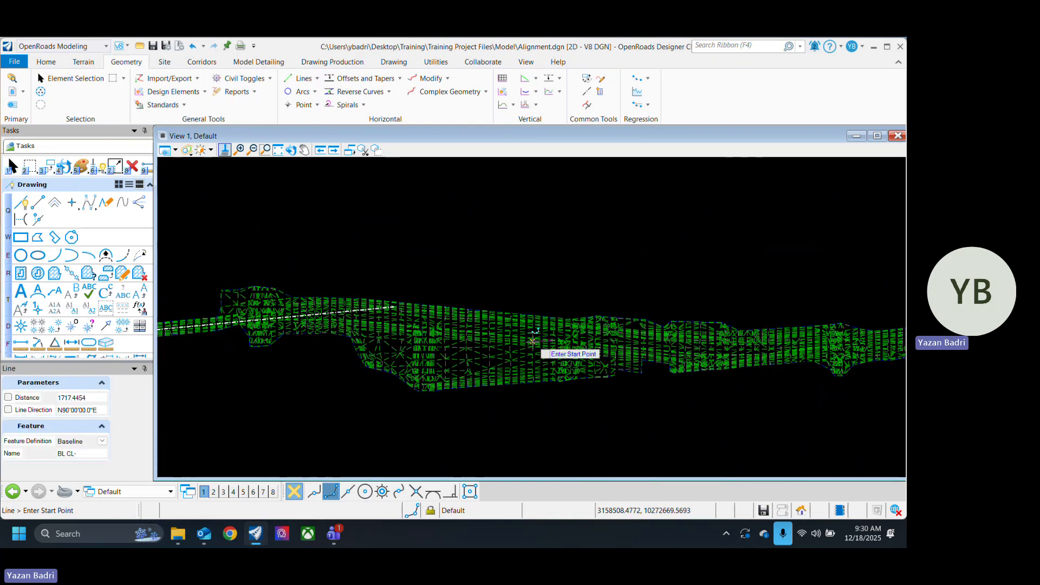
Step: Draw a second Baseline line about 715 ft long through the terrain's wide middle section, starting beyond the first line's end
{"action": "scroll", "coordinate": [352, 304], "scroll_direction": "up", "scroll_amount": 3}
{"action": "left_click", "coordinate": [286, 294]}
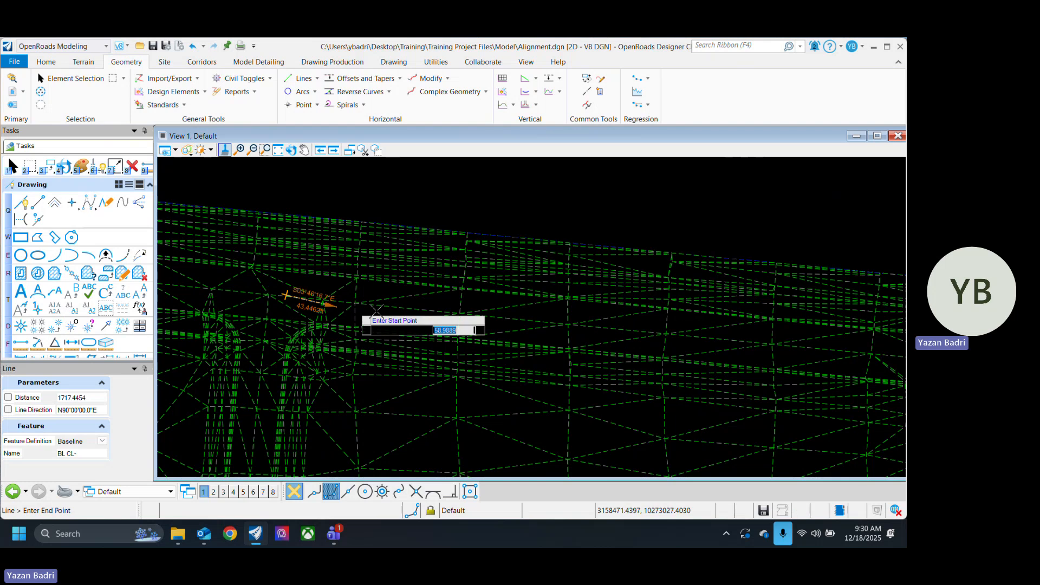
{"action": "scroll", "coordinate": [520, 336], "scroll_direction": "down", "scroll_amount": 2}
{"action": "scroll", "coordinate": [601, 335], "scroll_direction": "up", "scroll_amount": 2}
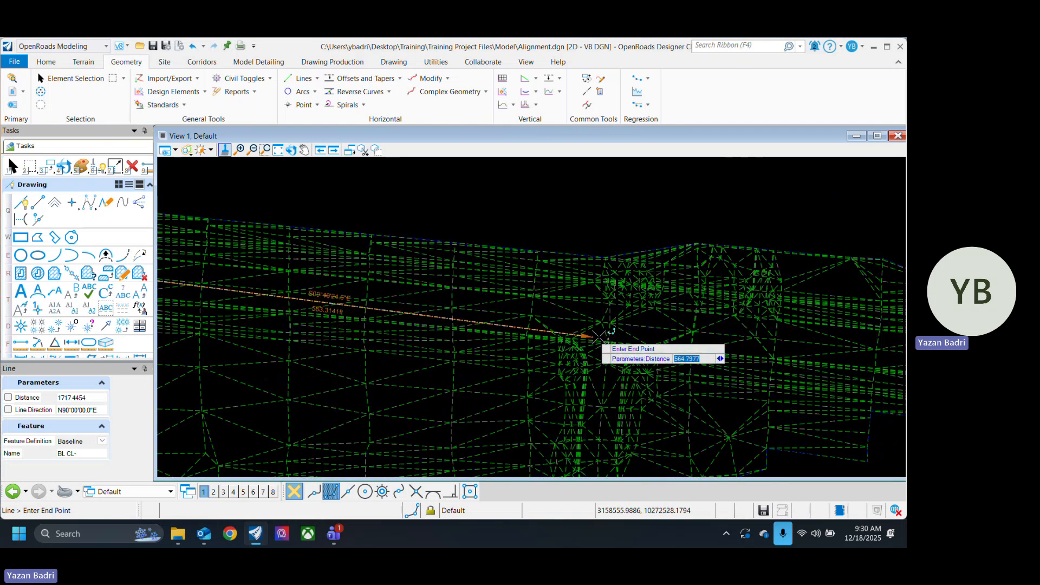
{"action": "left_click", "coordinate": [723, 334]}
Step: Draw a third Baseline line about 723 ft long from the corridor beyond the wide section to just past the terrain's far end
{"action": "scroll", "coordinate": [580, 368], "scroll_direction": "down", "scroll_amount": 3}
{"action": "scroll", "coordinate": [705, 378], "scroll_direction": "down", "scroll_amount": 1}
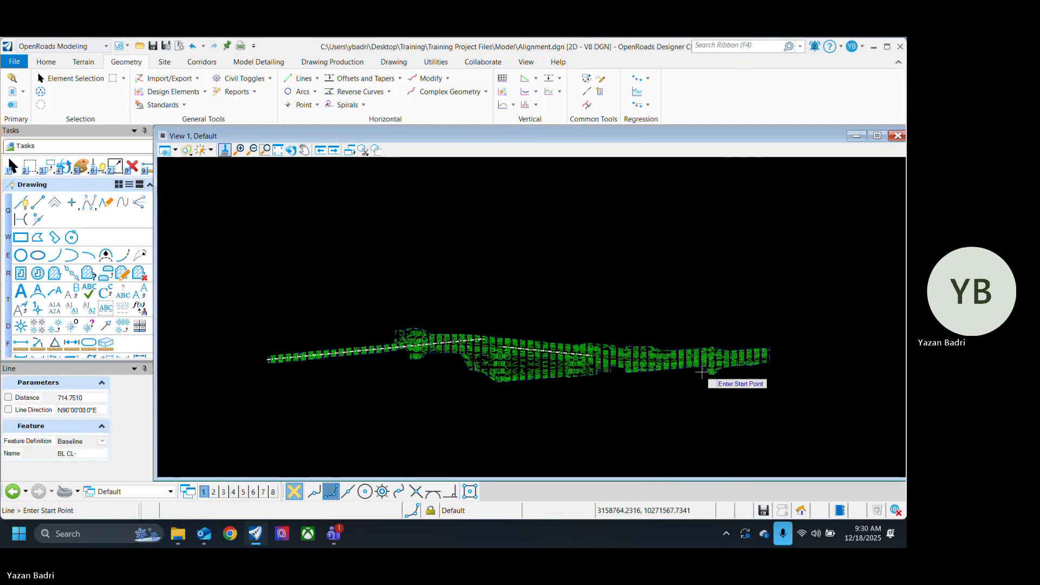
{"action": "scroll", "coordinate": [542, 365], "scroll_direction": "up", "scroll_amount": 5}
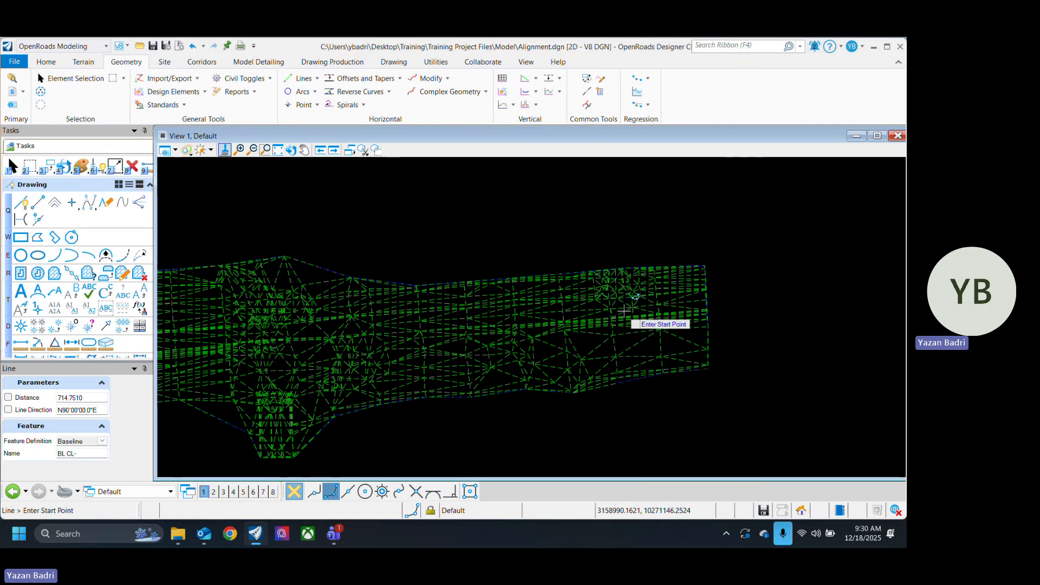
{"action": "scroll", "coordinate": [623, 314], "scroll_direction": "up", "scroll_amount": 3}
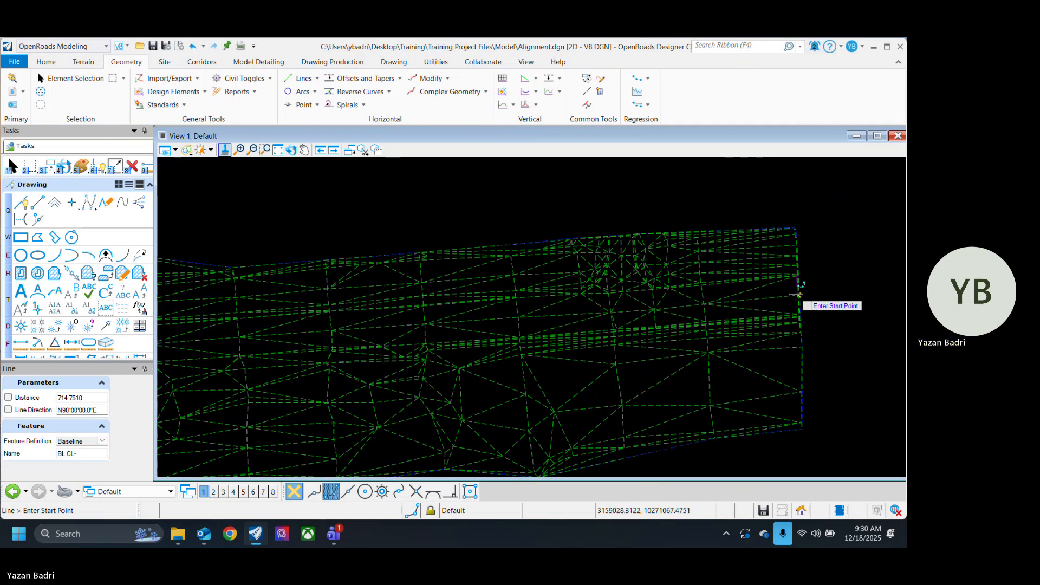
{"action": "scroll", "coordinate": [672, 347], "scroll_direction": "down", "scroll_amount": 2}
{"action": "scroll", "coordinate": [406, 350], "scroll_direction": "up", "scroll_amount": 5}
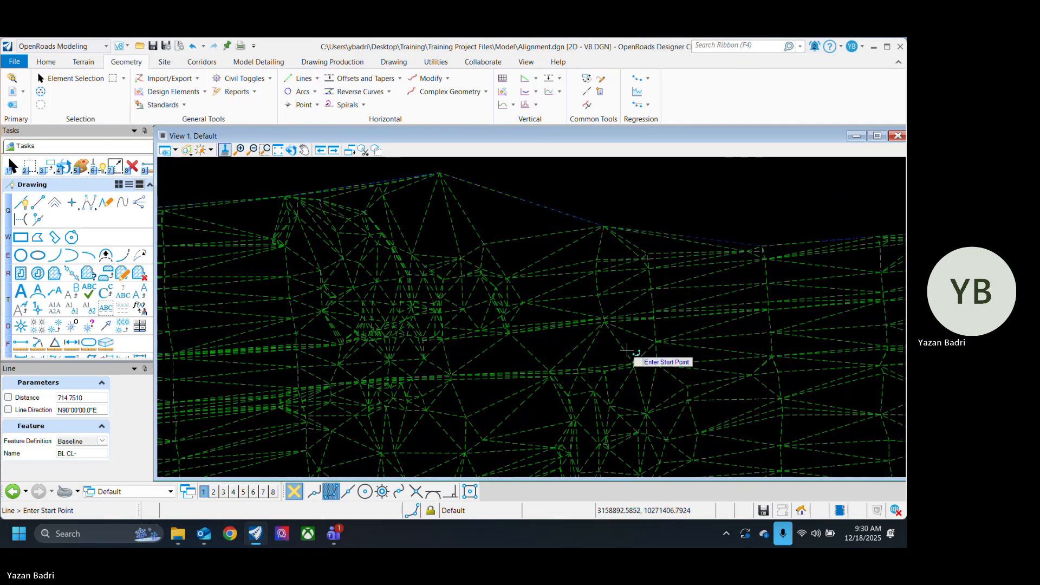
{"action": "scroll", "coordinate": [650, 353], "scroll_direction": "down", "scroll_amount": 3}
{"action": "scroll", "coordinate": [457, 353], "scroll_direction": "up", "scroll_amount": 4}
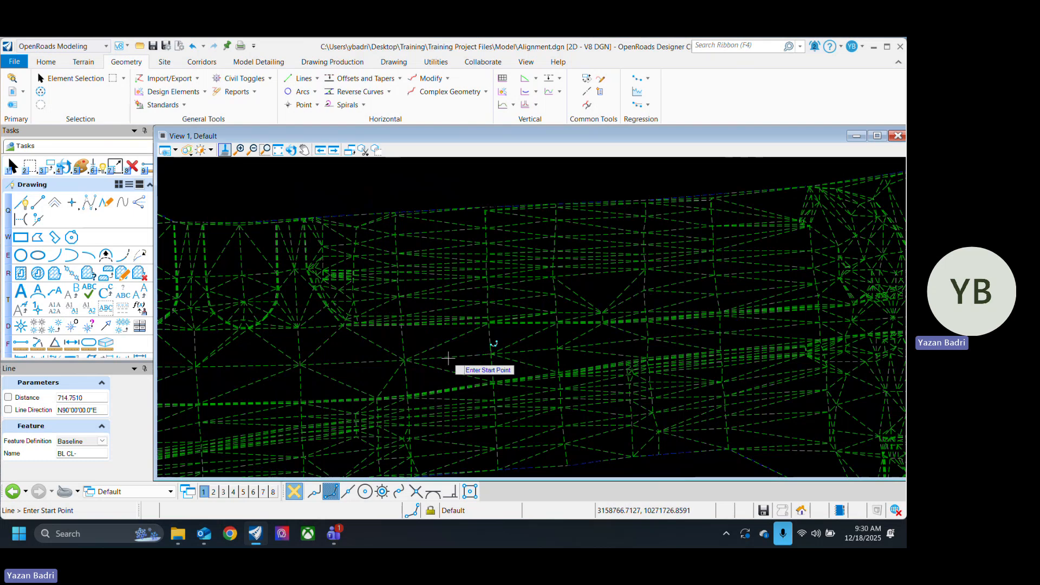
{"action": "left_click", "coordinate": [490, 354]}
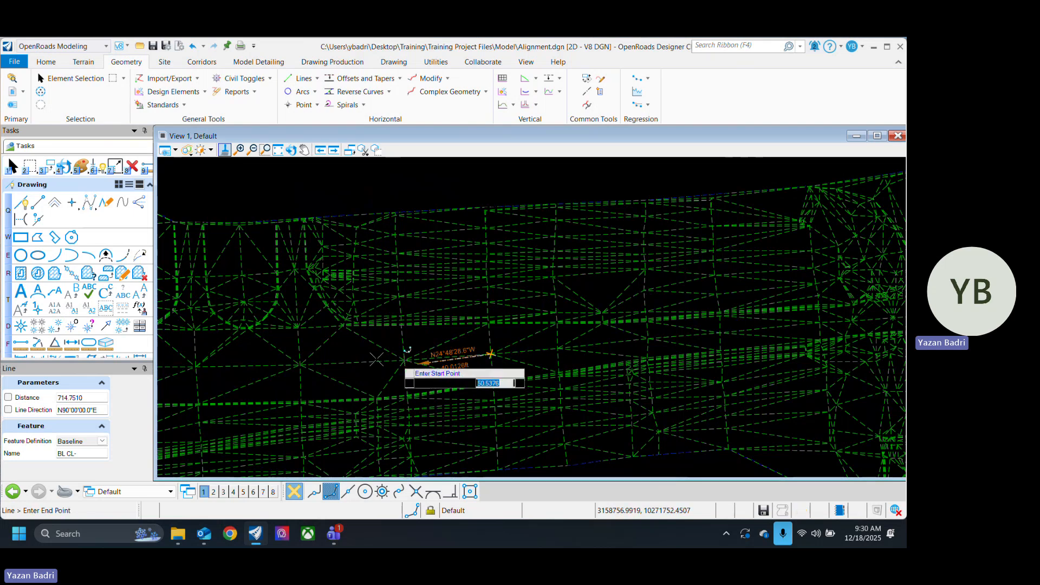
{"action": "scroll", "coordinate": [379, 357], "scroll_direction": "down", "scroll_amount": 3}
{"action": "scroll", "coordinate": [753, 333], "scroll_direction": "up", "scroll_amount": 4}
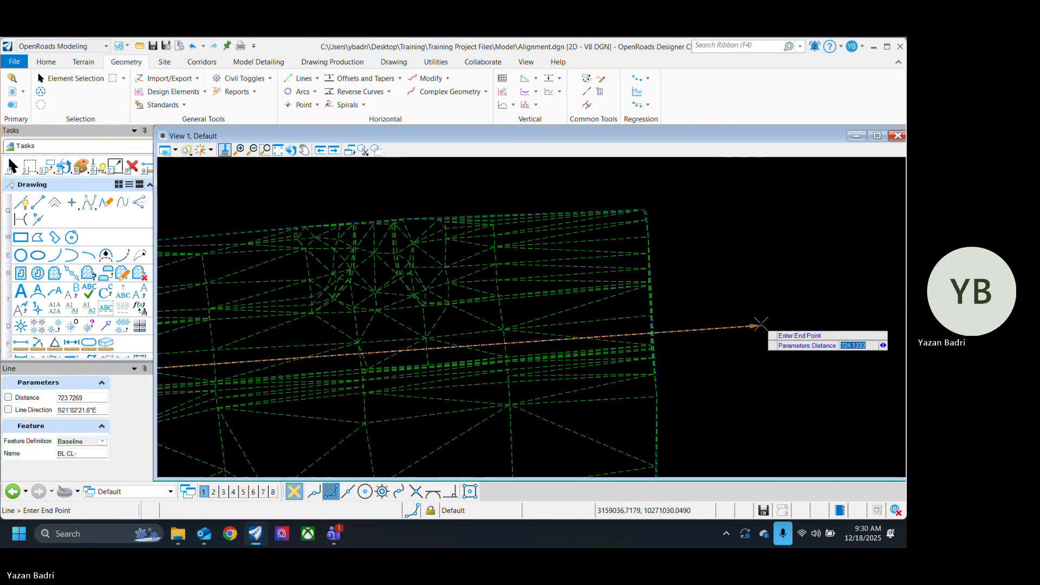
{"action": "left_click", "coordinate": [756, 308]}
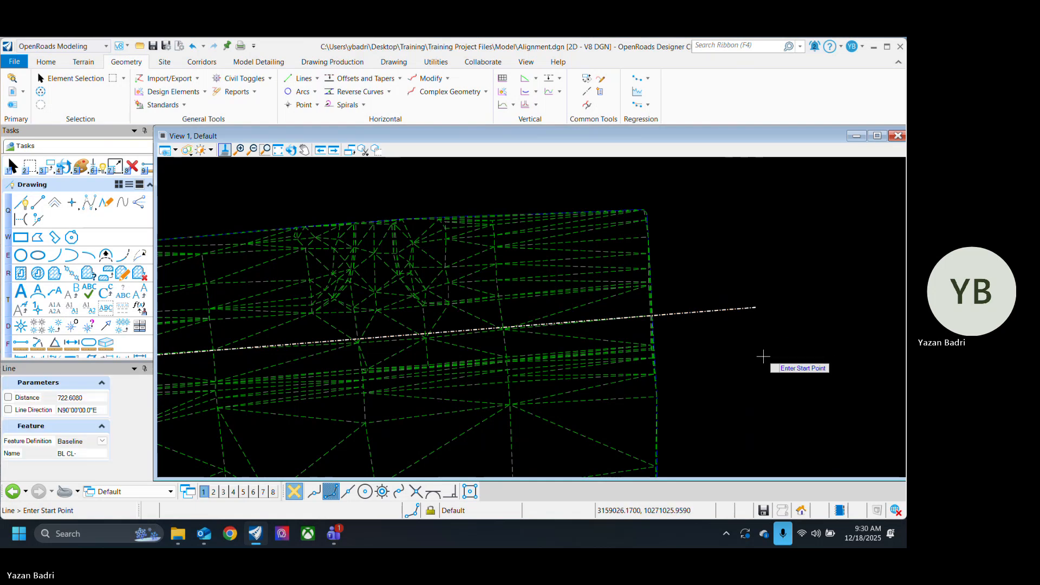
Step: Leave the line tool and select the first Baseline line near its end in the wide section
{"action": "scroll", "coordinate": [762, 357], "scroll_direction": "down", "scroll_amount": 3}
{"action": "scroll", "coordinate": [776, 342], "scroll_direction": "up", "scroll_amount": 2}
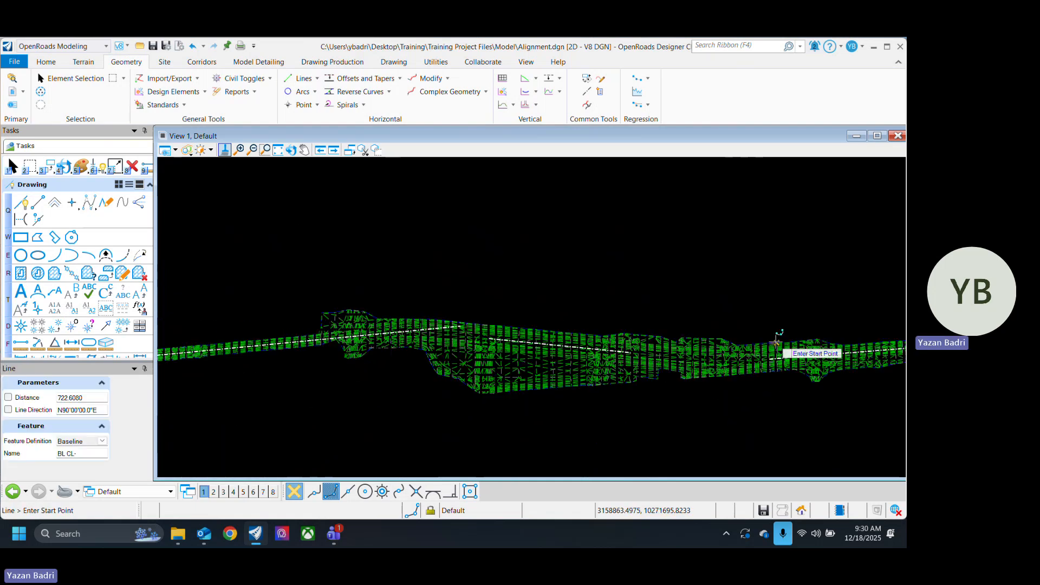
{"action": "left_click", "coordinate": [70, 81]}
{"action": "scroll", "coordinate": [516, 326], "scroll_direction": "up", "scroll_amount": 4}
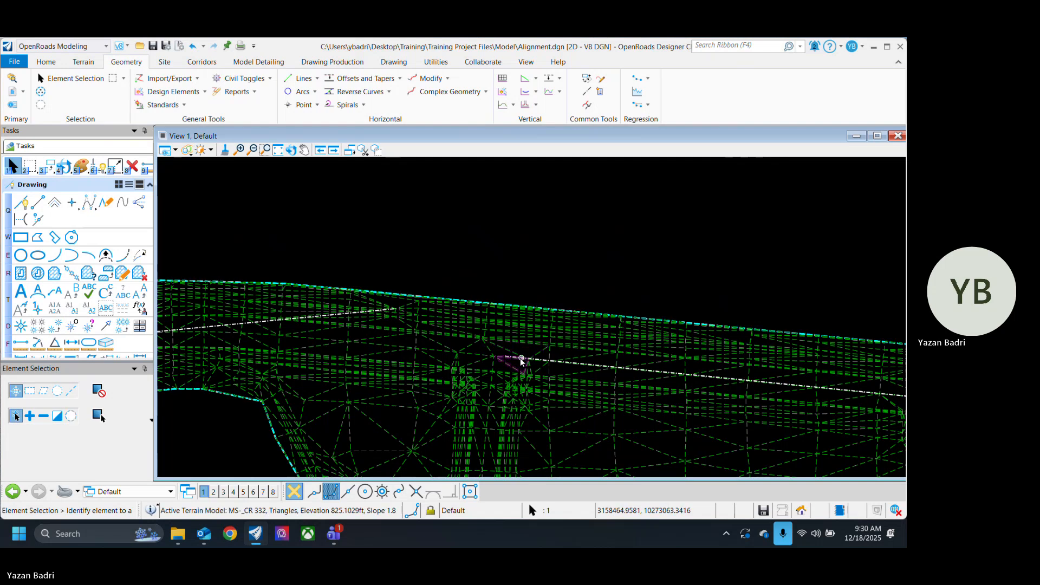
{"action": "scroll", "coordinate": [520, 360], "scroll_direction": "up", "scroll_amount": 2}
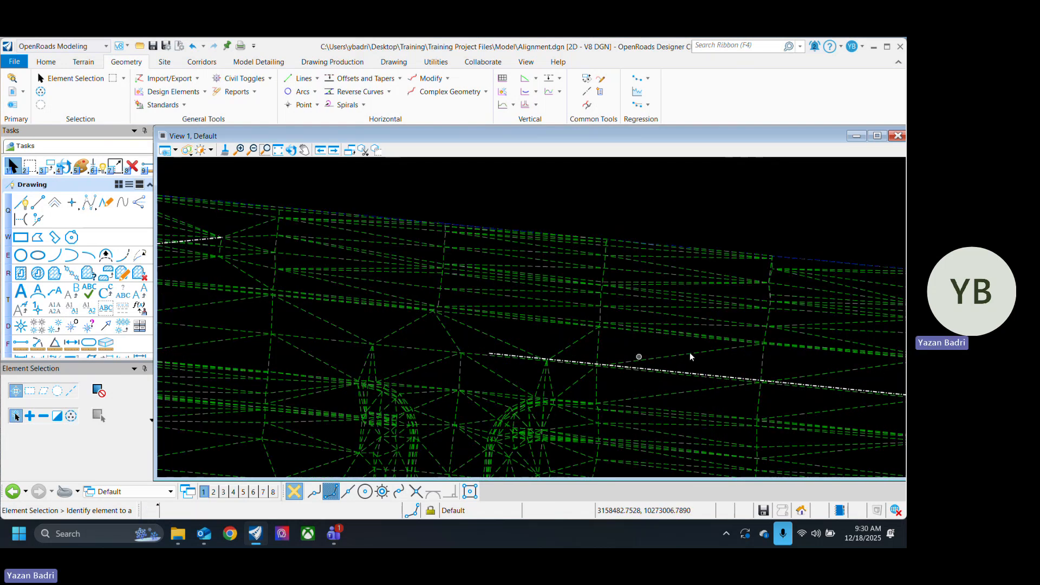
{"action": "scroll", "coordinate": [483, 316], "scroll_direction": "up", "scroll_amount": 3}
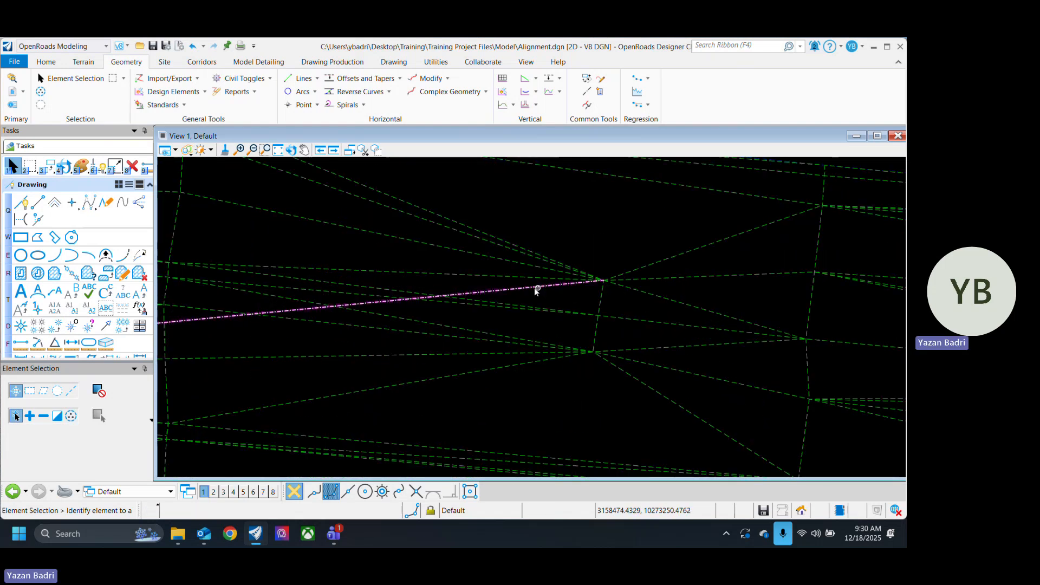
{"action": "left_click", "coordinate": [525, 287]}
Step: Examine the first Baseline line's path along the narrow strip and first intersection, including its bearing and length labels and midpoint handle
{"action": "scroll", "coordinate": [598, 319], "scroll_direction": "down", "scroll_amount": 4}
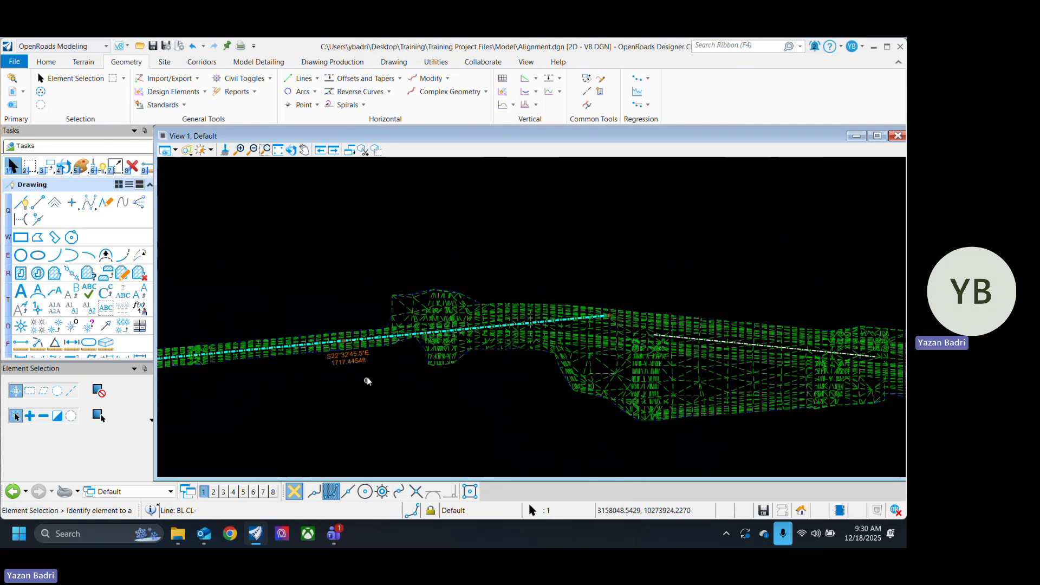
{"action": "scroll", "coordinate": [374, 381], "scroll_direction": "down", "scroll_amount": 4}
{"action": "scroll", "coordinate": [398, 381], "scroll_direction": "up", "scroll_amount": 2}
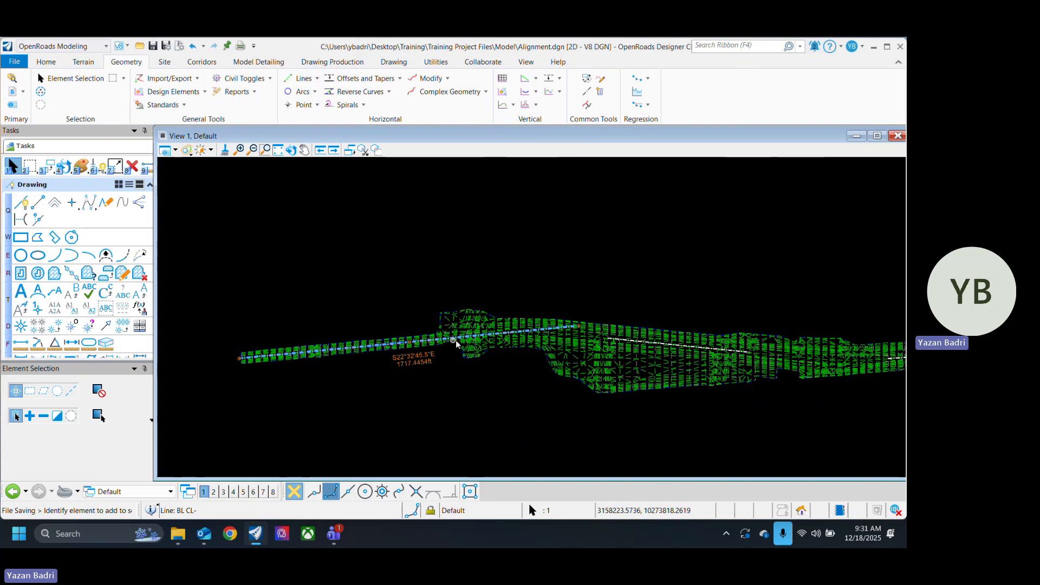
{"action": "scroll", "coordinate": [428, 348], "scroll_direction": "up", "scroll_amount": 3}
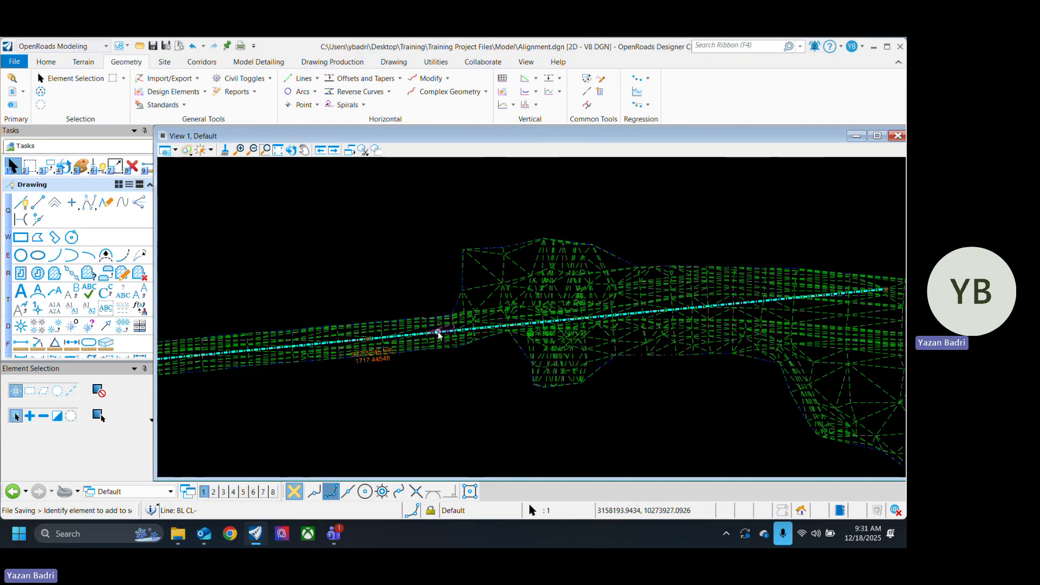
{"action": "scroll", "coordinate": [539, 349], "scroll_direction": "down", "scroll_amount": 4}
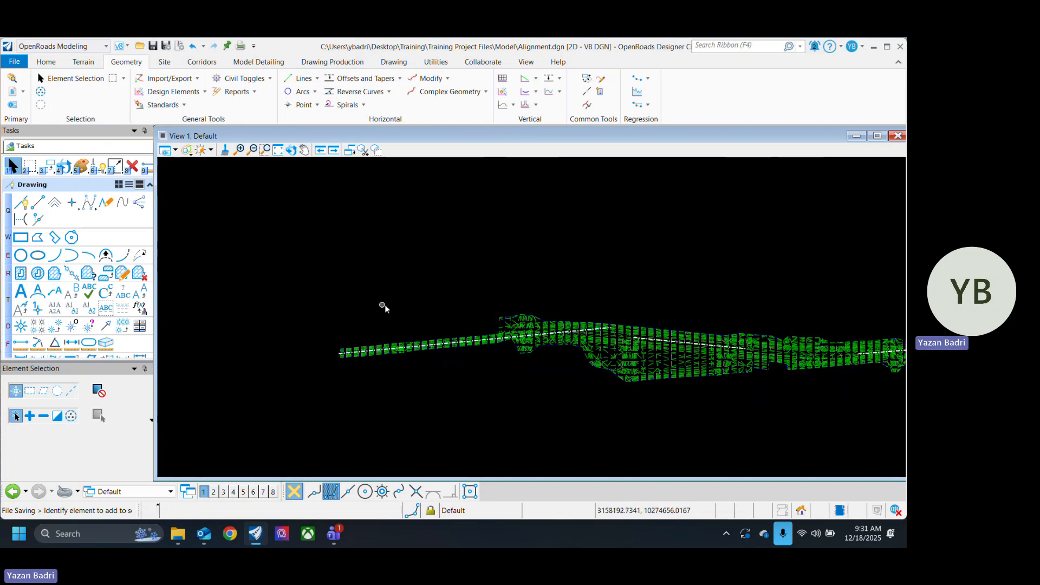
{"action": "scroll", "coordinate": [502, 351], "scroll_direction": "up", "scroll_amount": 2}
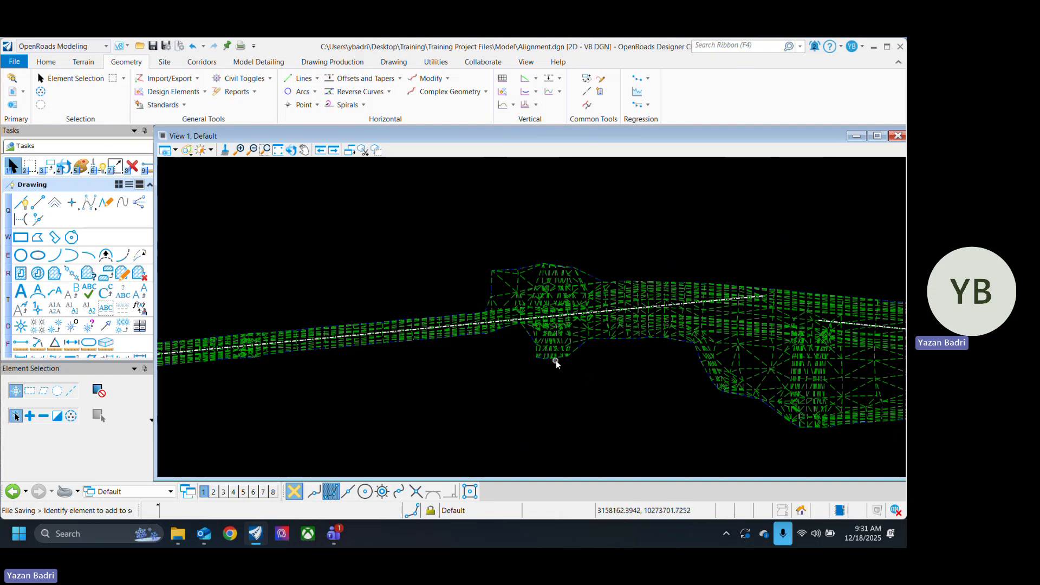
{"action": "scroll", "coordinate": [504, 317], "scroll_direction": "up", "scroll_amount": 3}
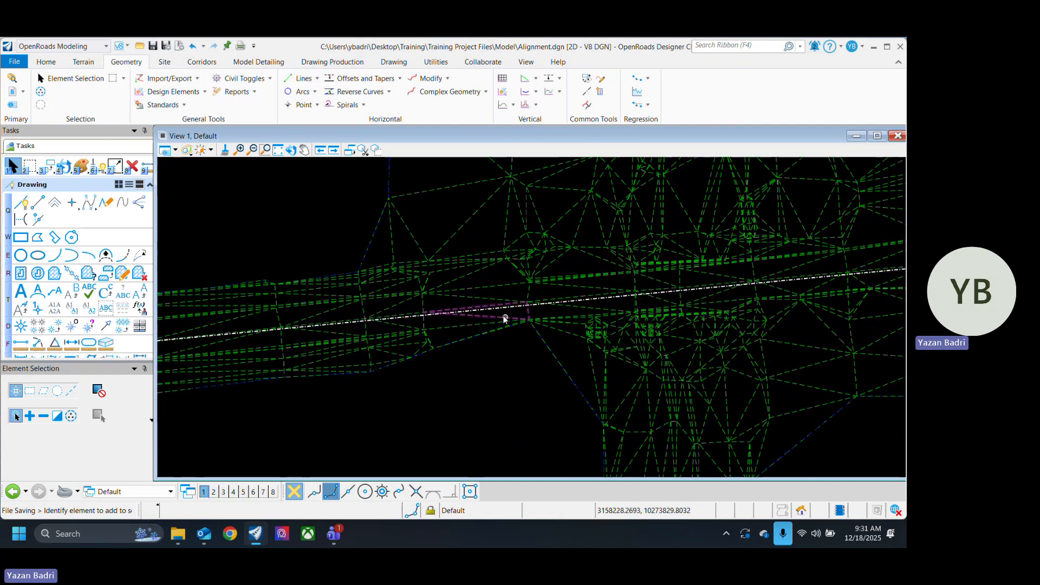
{"action": "scroll", "coordinate": [548, 390], "scroll_direction": "down", "scroll_amount": 5}
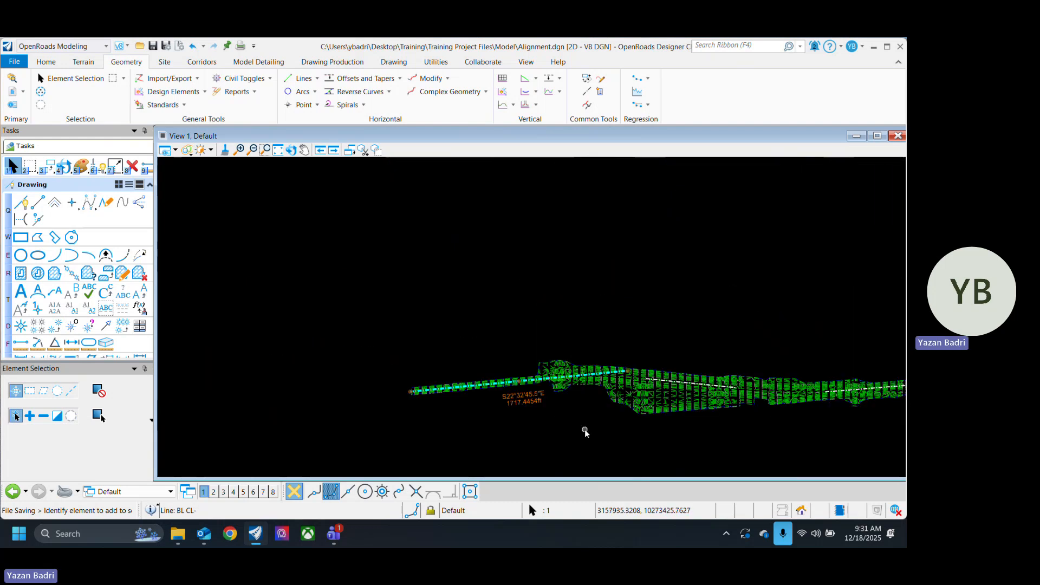
{"action": "scroll", "coordinate": [558, 426], "scroll_direction": "up", "scroll_amount": 1}
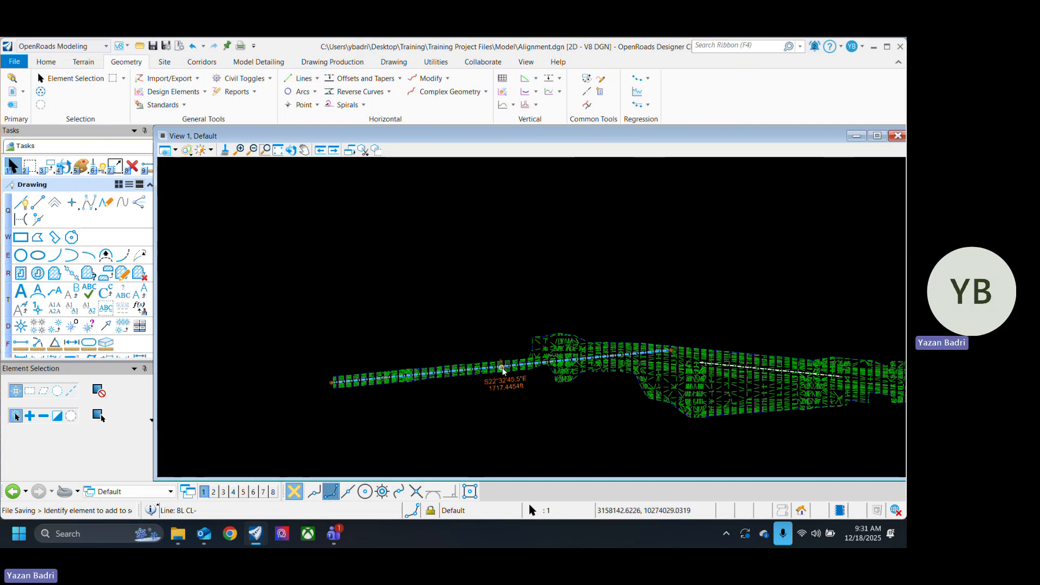
{"action": "scroll", "coordinate": [508, 371], "scroll_direction": "up", "scroll_amount": 2}
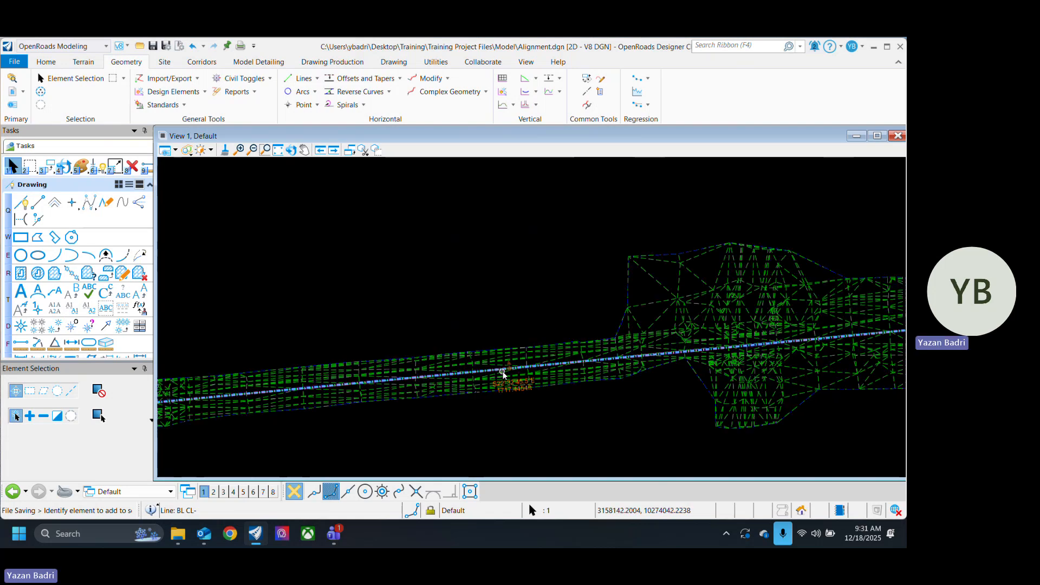
{"action": "scroll", "coordinate": [508, 373], "scroll_direction": "up", "scroll_amount": 2}
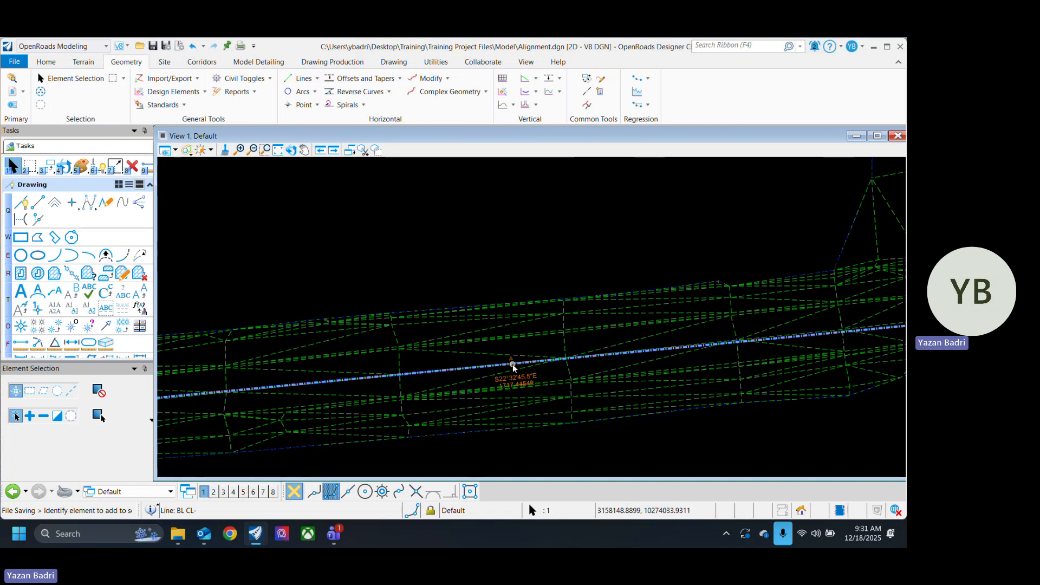
Step: Move the first Baseline line off the terrain by its midpoint handle, and undo the move
{"action": "scroll", "coordinate": [513, 367], "scroll_direction": "down", "scroll_amount": 4}
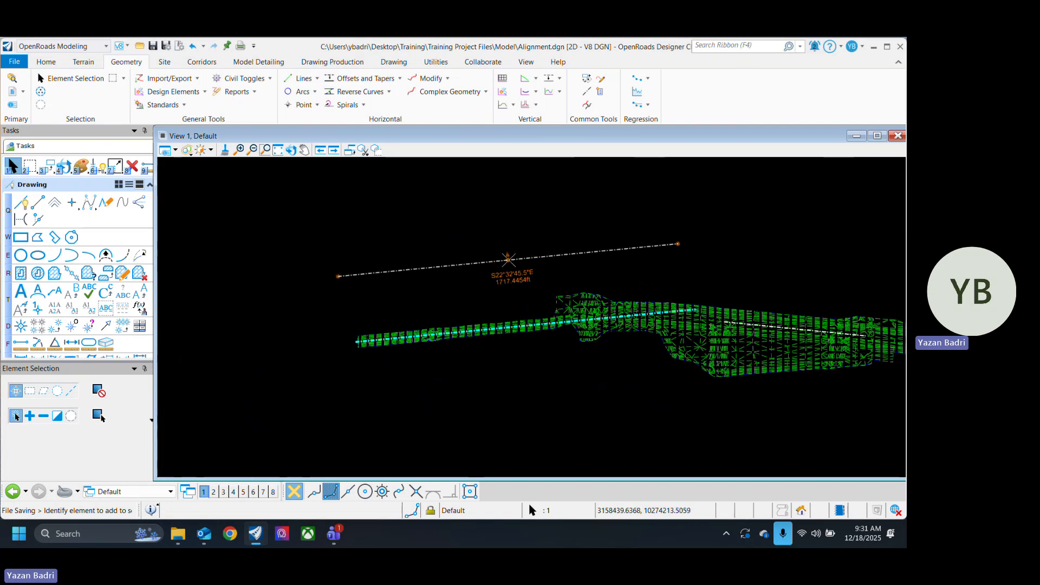
{"action": "left_click_drag", "start_coordinate": [509, 260], "coordinate": [510, 252]}
{"action": "left_click", "coordinate": [463, 296]}
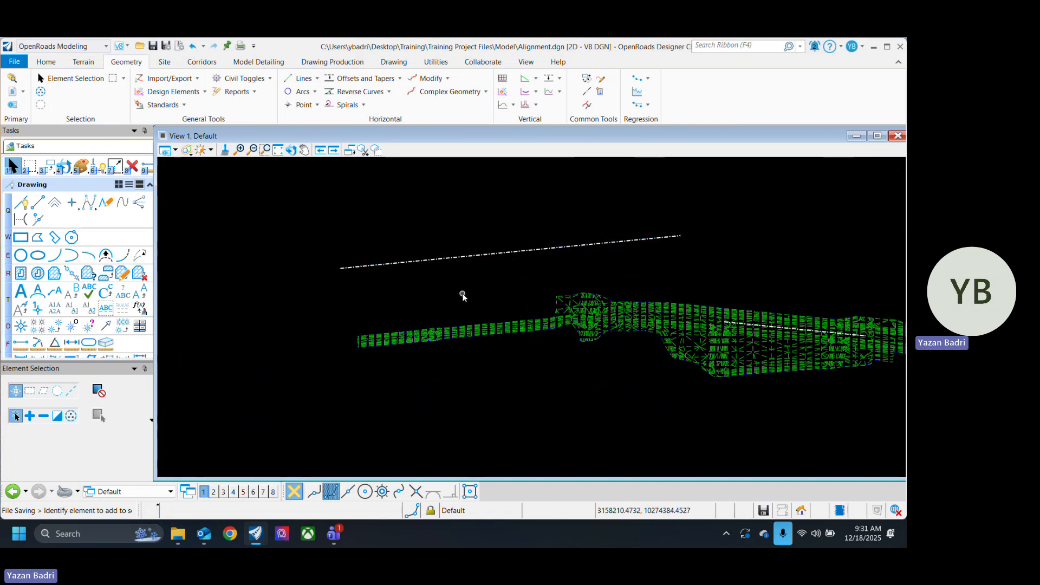
{"action": "key", "text": "ctrl+z"}
Step: Extend the first Baseline line's start point a little farther beyond the terrain's narrow end along the same bearing
{"action": "scroll", "coordinate": [343, 365], "scroll_direction": "up", "scroll_amount": 2}
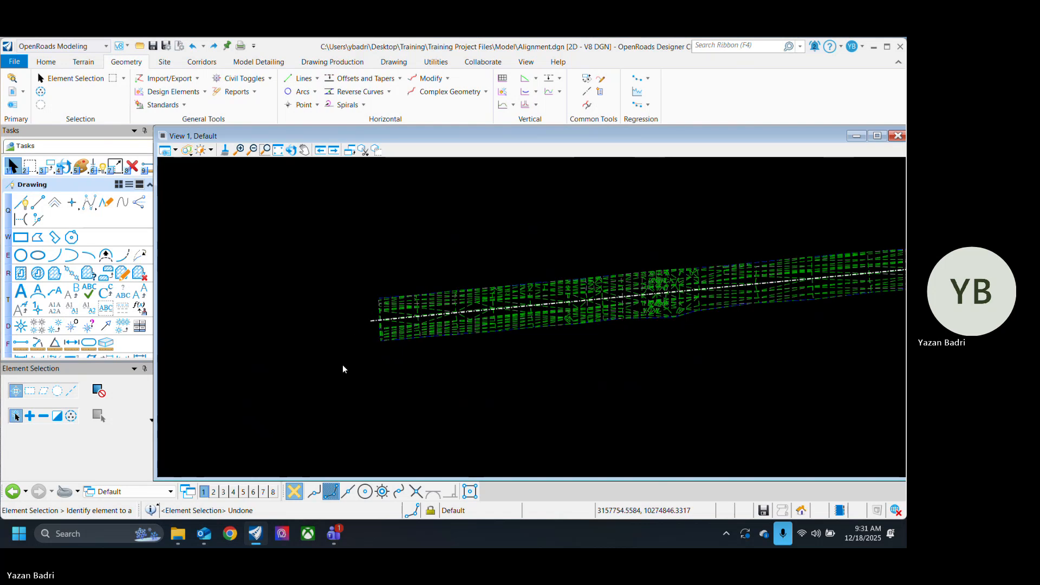
{"action": "scroll", "coordinate": [368, 320], "scroll_direction": "up", "scroll_amount": 3}
{"action": "left_click", "coordinate": [394, 322]}
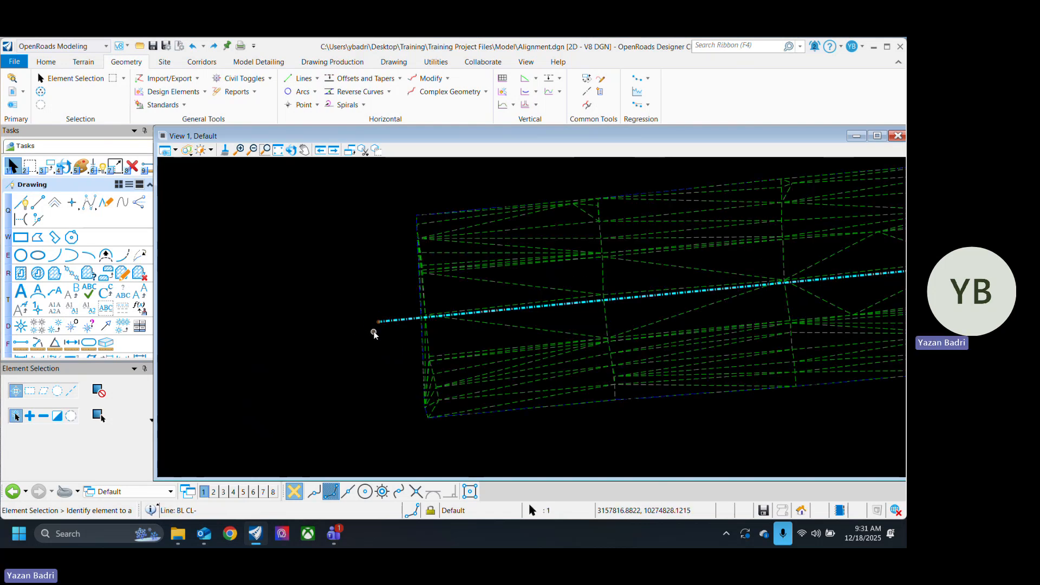
{"action": "left_click", "coordinate": [372, 322]}
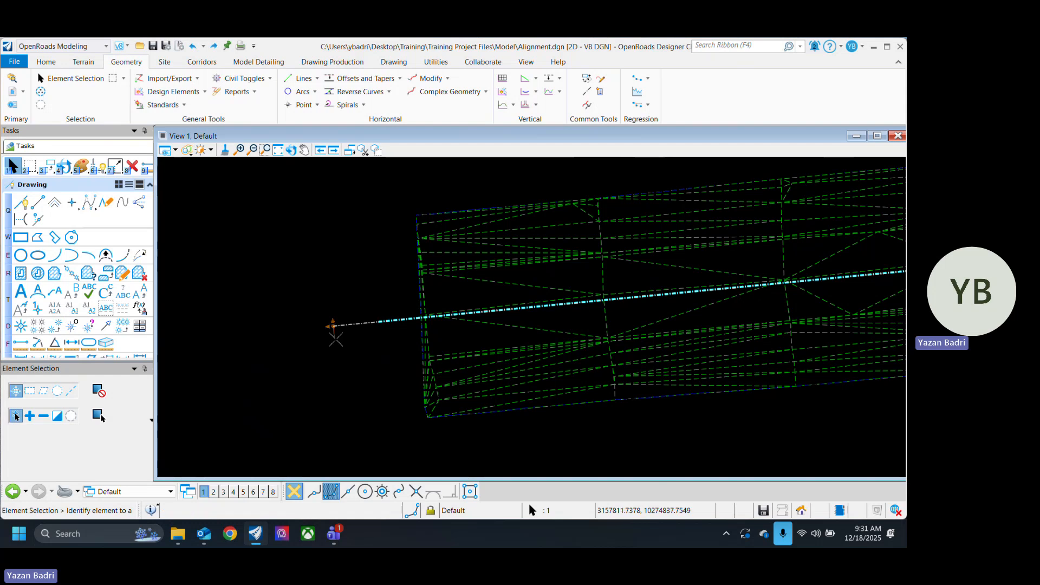
{"action": "scroll", "coordinate": [551, 332], "scroll_direction": "down", "scroll_amount": 6}
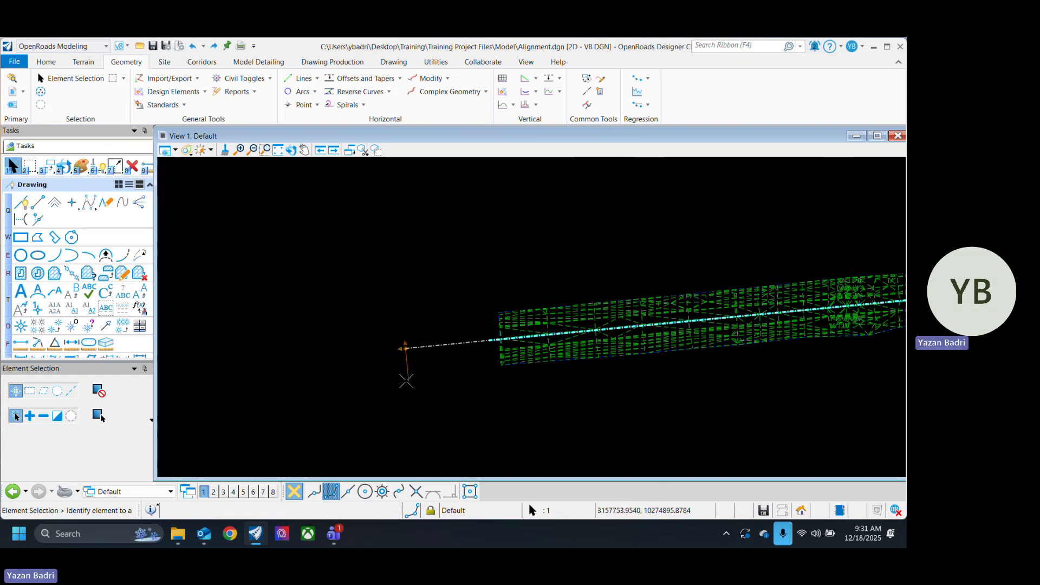
{"action": "left_click", "coordinate": [480, 385]}
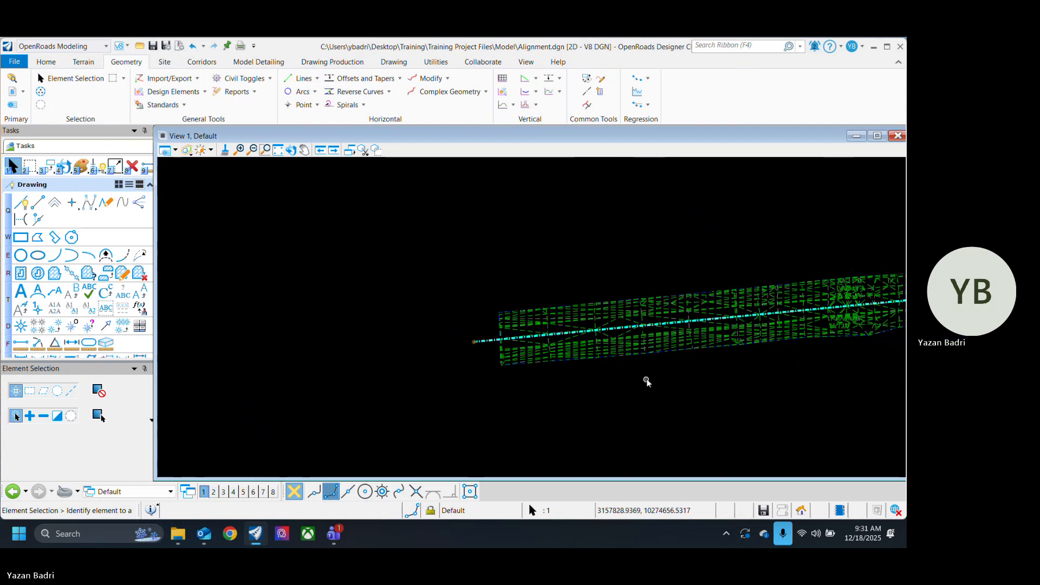
{"action": "left_click", "coordinate": [663, 391]}
Step: Draw a plain line with Place Line just above the narrow strip, roughly parallel to the first Baseline line
{"action": "middle_click_drag", "start_coordinate": [797, 388], "coordinate": [325, 416]}
{"action": "scroll", "coordinate": [347, 406], "scroll_direction": "down", "scroll_amount": 2}
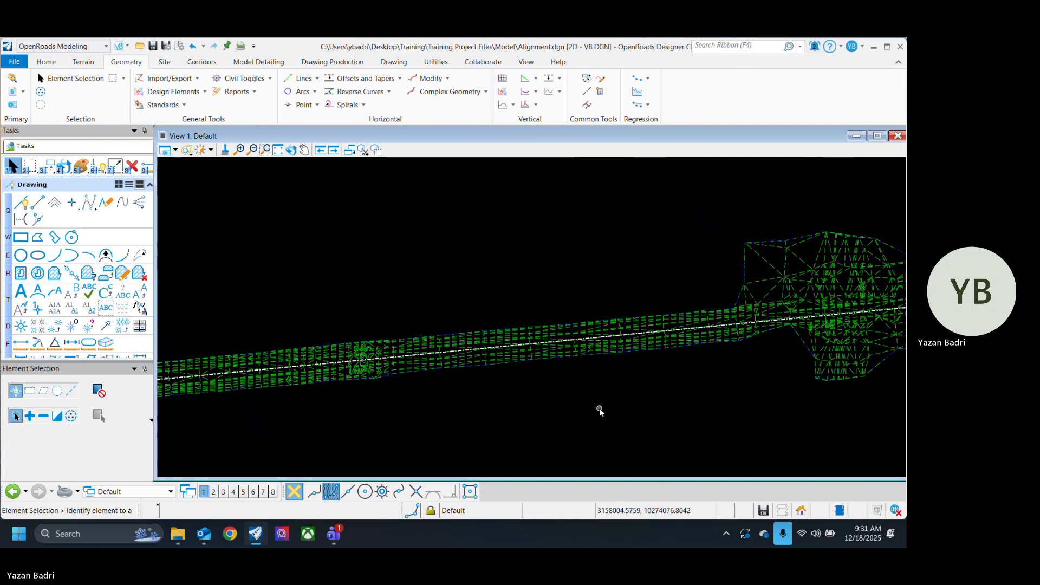
{"action": "scroll", "coordinate": [669, 374], "scroll_direction": "down", "scroll_amount": 3}
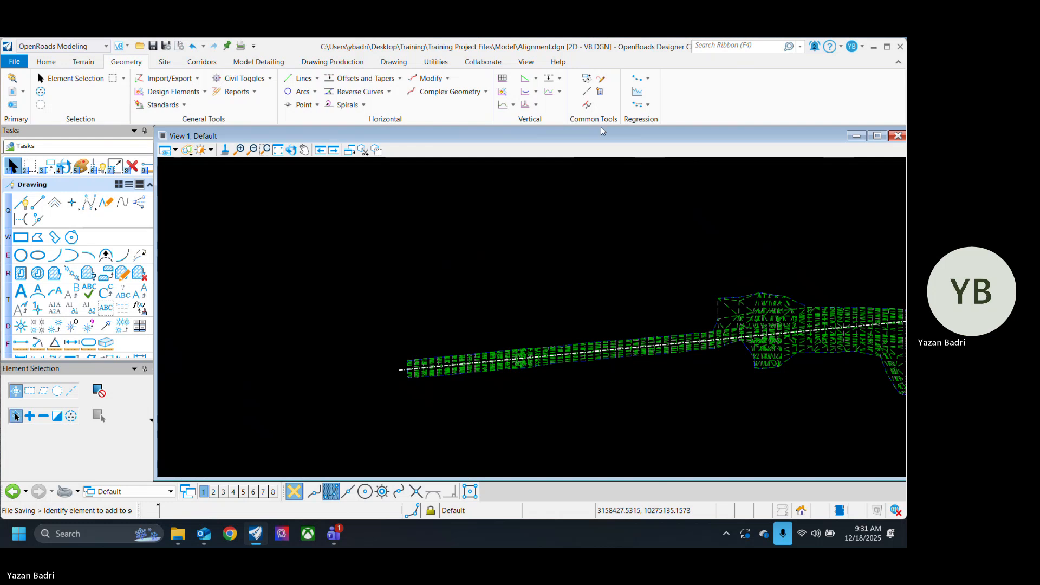
{"action": "left_click", "coordinate": [39, 208]}
{"action": "left_click", "coordinate": [403, 345]}
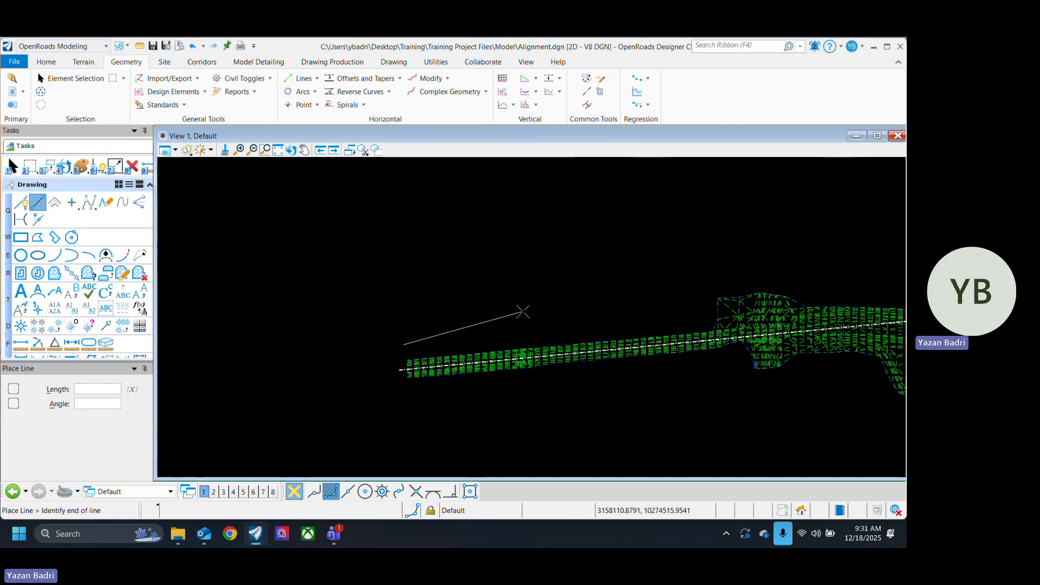
{"action": "left_click", "coordinate": [705, 321]}
{"action": "key", "text": "Escape"}
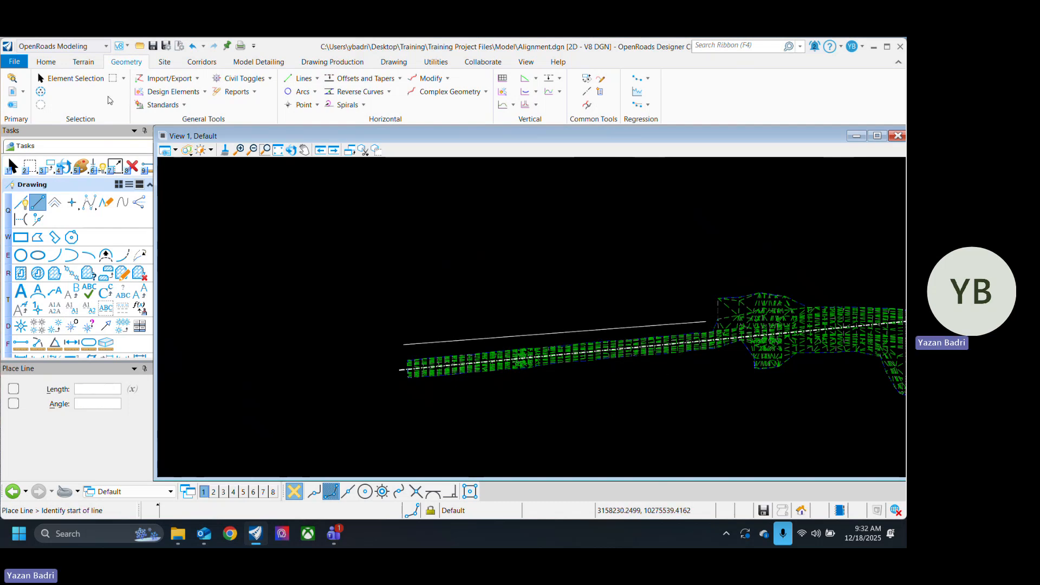
Step: Compare the plain line's endpoint handles with the first Baseline line's civil handles and bearing and length labels by selecting each
{"action": "left_click", "coordinate": [660, 323]}
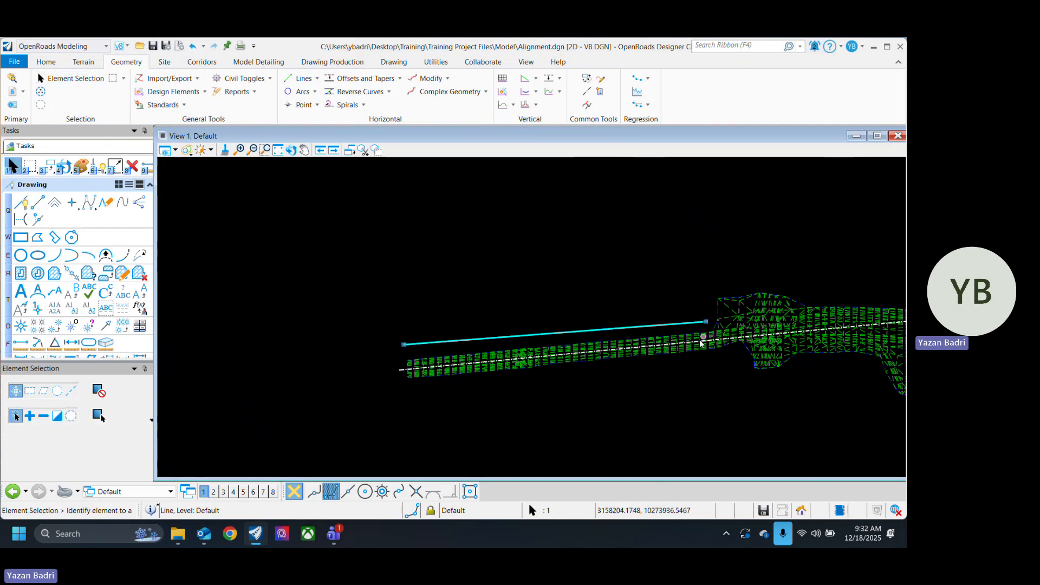
{"action": "scroll", "coordinate": [668, 344], "scroll_direction": "up", "scroll_amount": 2}
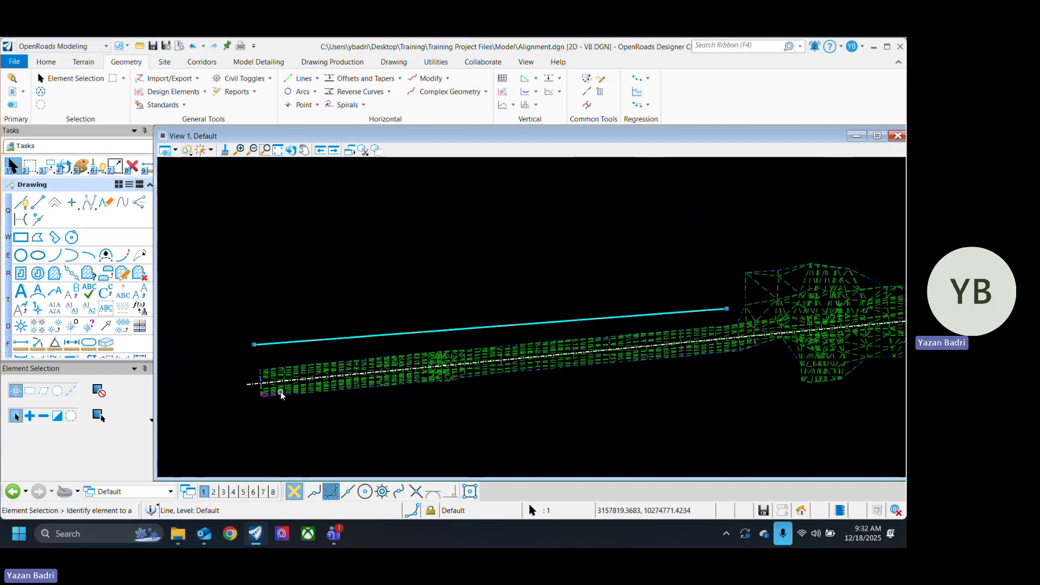
{"action": "left_click", "coordinate": [247, 383]}
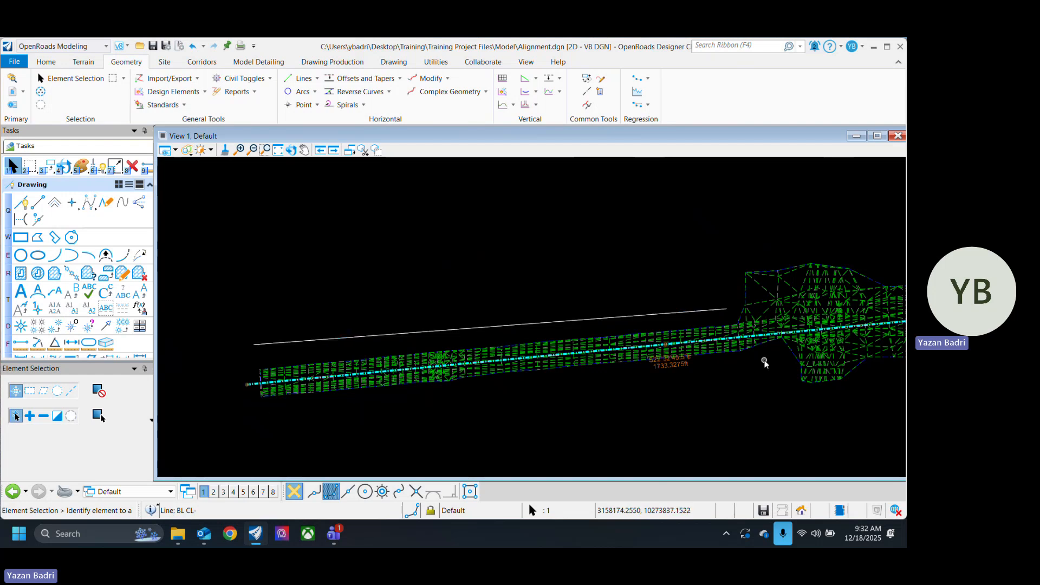
{"action": "scroll", "coordinate": [595, 378], "scroll_direction": "down", "scroll_amount": 2}
{"action": "scroll", "coordinate": [516, 383], "scroll_direction": "up", "scroll_amount": 1}
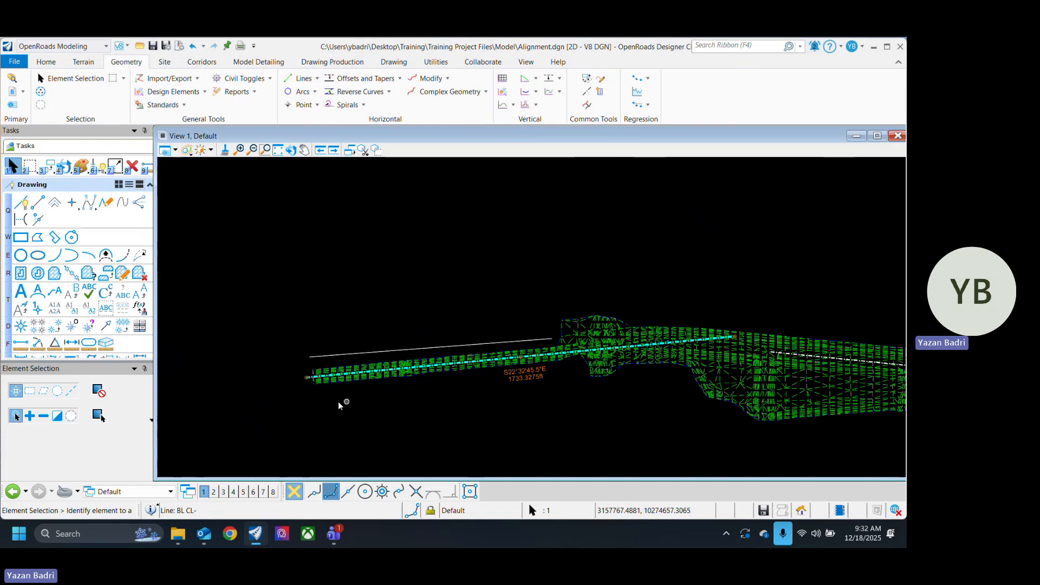
{"action": "scroll", "coordinate": [317, 382], "scroll_direction": "up", "scroll_amount": 3}
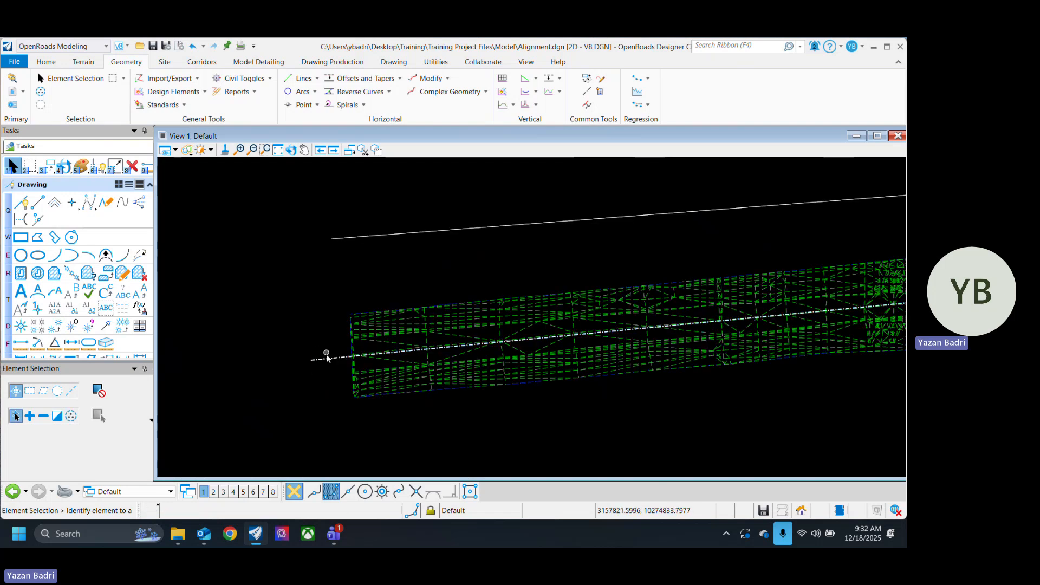
{"action": "scroll", "coordinate": [326, 356], "scroll_direction": "down", "scroll_amount": 3}
{"action": "scroll", "coordinate": [379, 329], "scroll_direction": "up", "scroll_amount": 2}
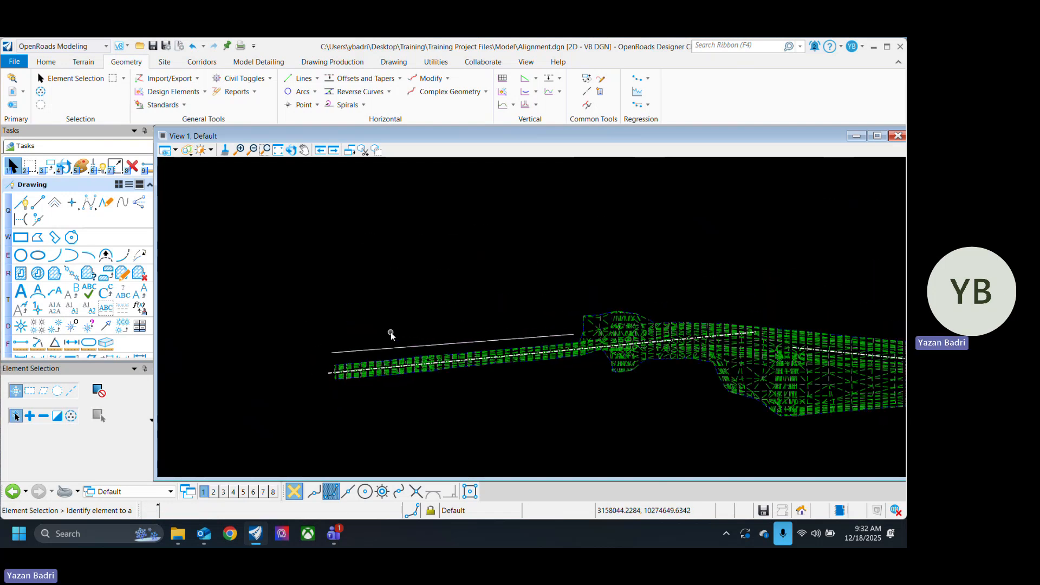
{"action": "left_click", "coordinate": [552, 337]}
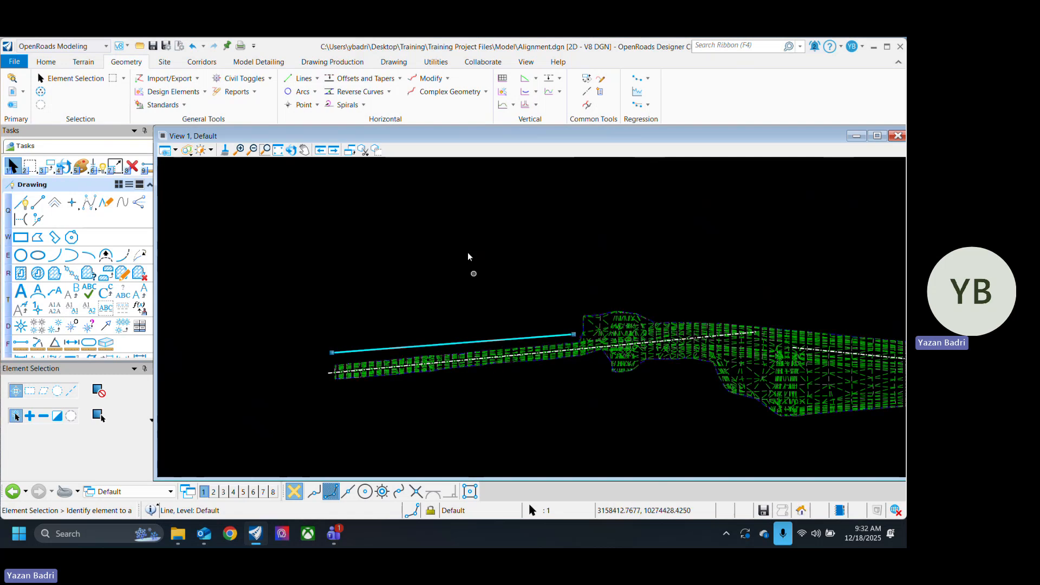
{"action": "left_click", "coordinate": [467, 324]}
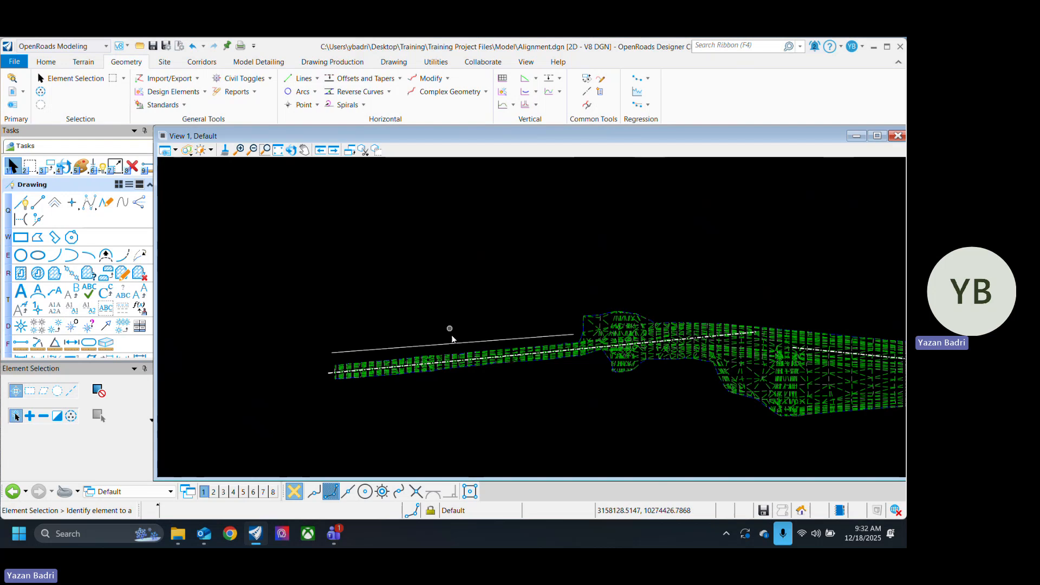
{"action": "left_click", "coordinate": [451, 343]}
{"action": "left_click", "coordinate": [391, 309]}
Step: Create a civil rule feature from the plain line with the Alignment feature definition Frontage Road, and save the file
{"action": "left_click", "coordinate": [205, 92]}
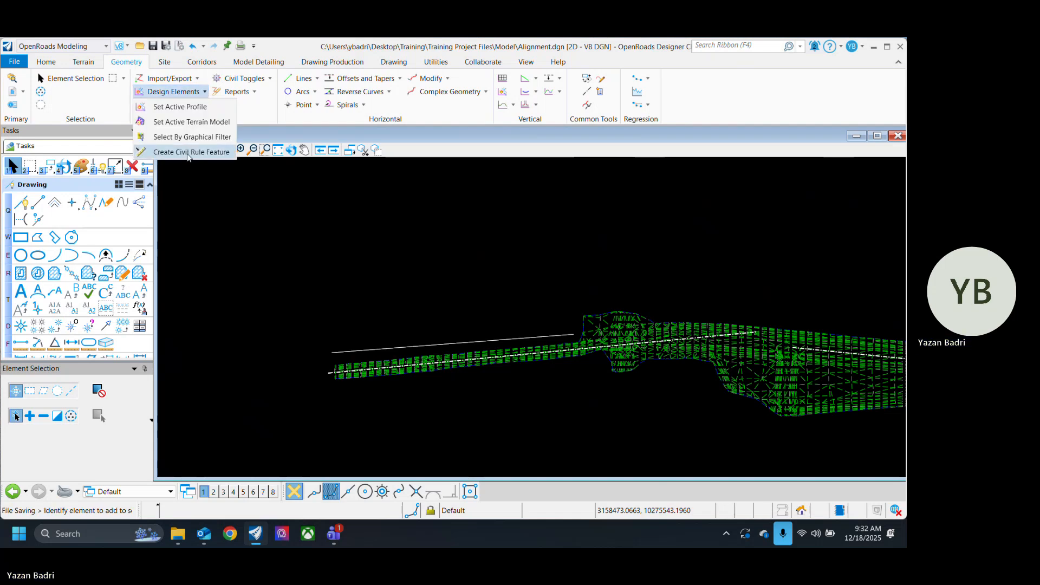
{"action": "left_click", "coordinate": [191, 153]}
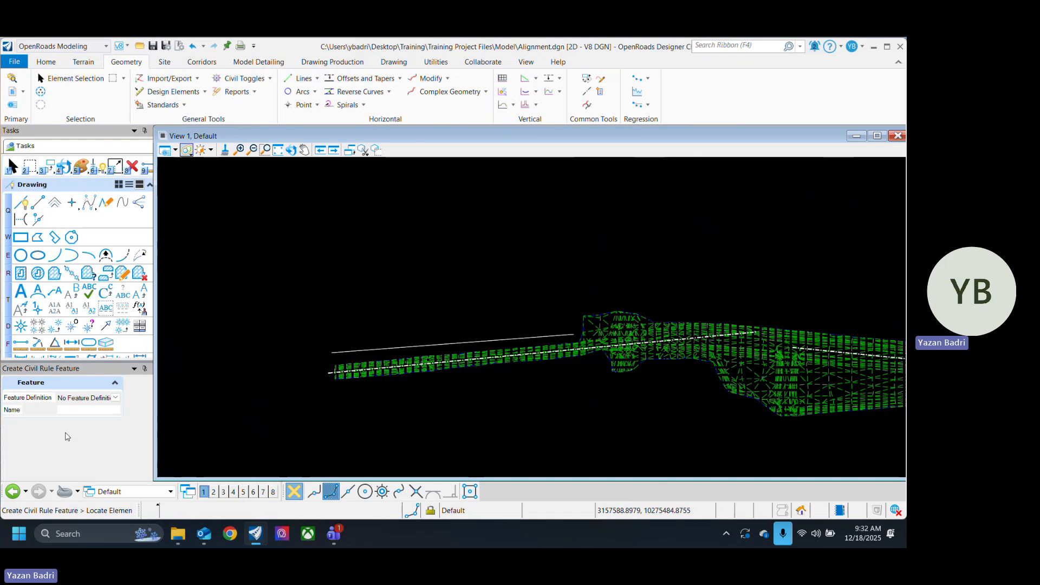
{"action": "left_click", "coordinate": [114, 398]}
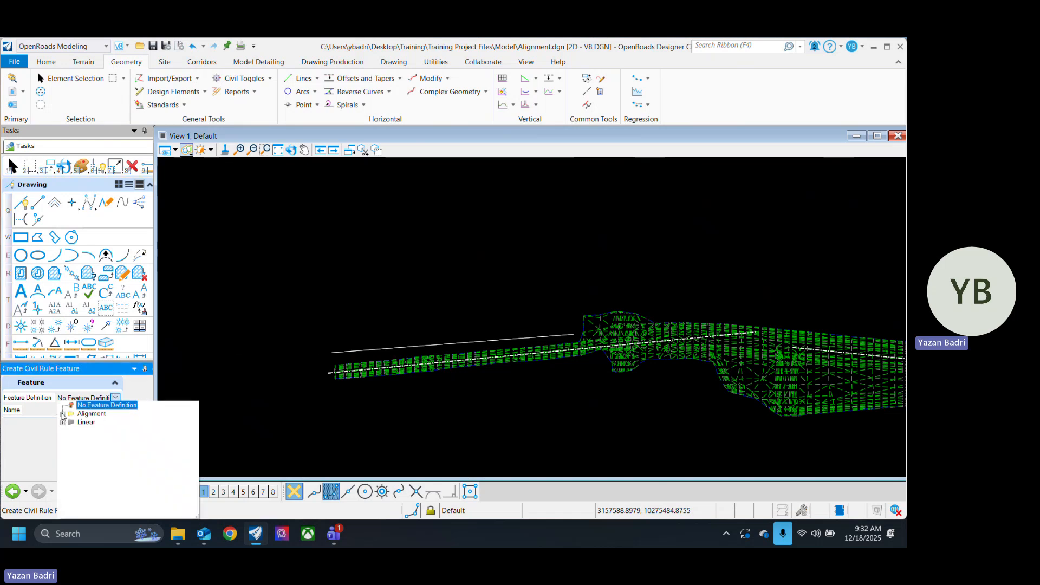
{"action": "left_click", "coordinate": [62, 415]}
{"action": "left_click", "coordinate": [116, 431]}
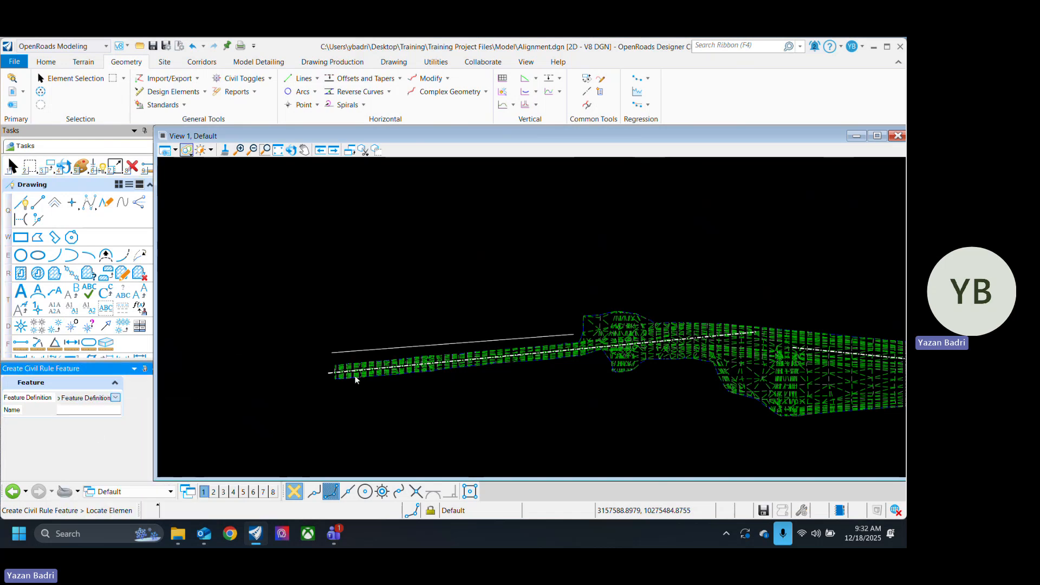
{"action": "left_click", "coordinate": [119, 400]}
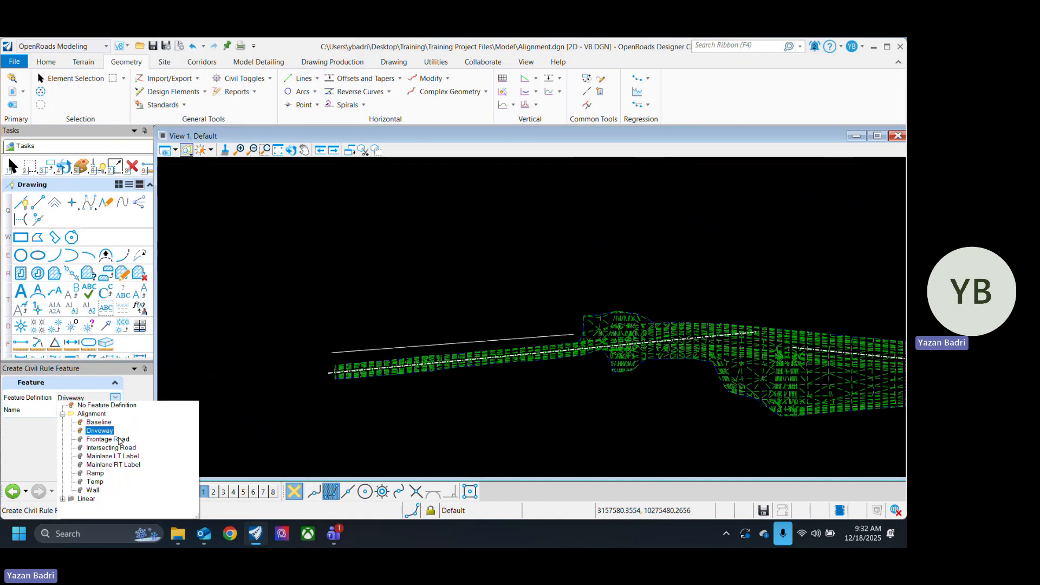
{"action": "left_click", "coordinate": [120, 441]}
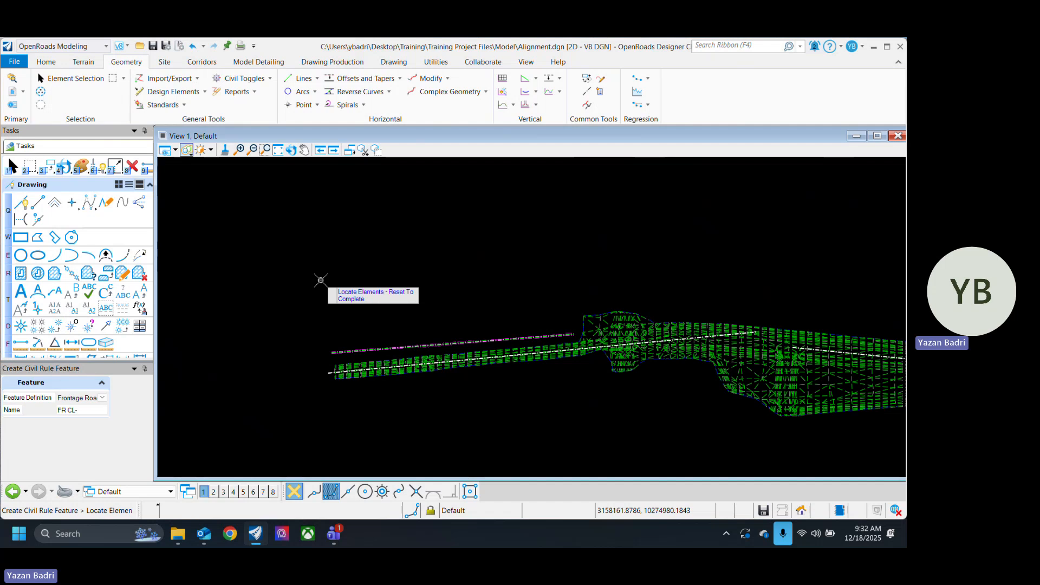
{"action": "key", "text": "ctrl+s"}
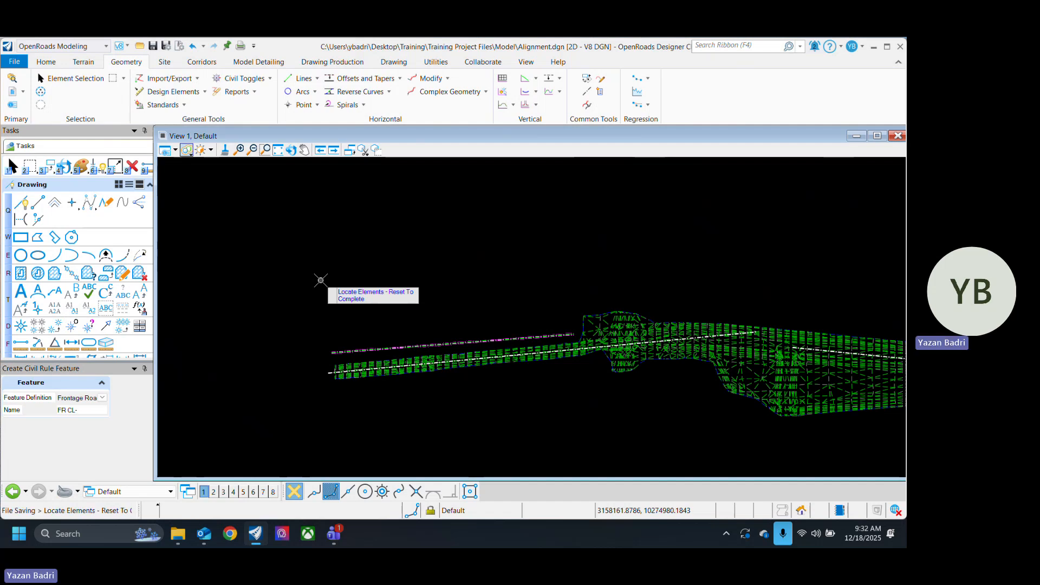
Step: Select the converted Frontage Road line to check its civil handles and its bearing and length labels
{"action": "left_click", "coordinate": [60, 81]}
{"action": "scroll", "coordinate": [429, 347], "scroll_direction": "up", "scroll_amount": 2}
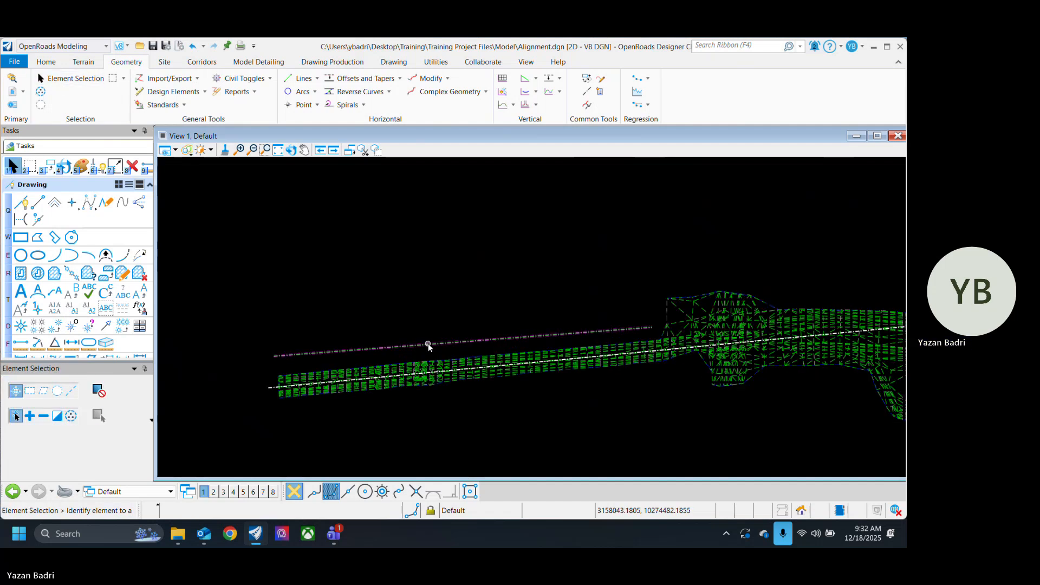
{"action": "left_click", "coordinate": [428, 345]}
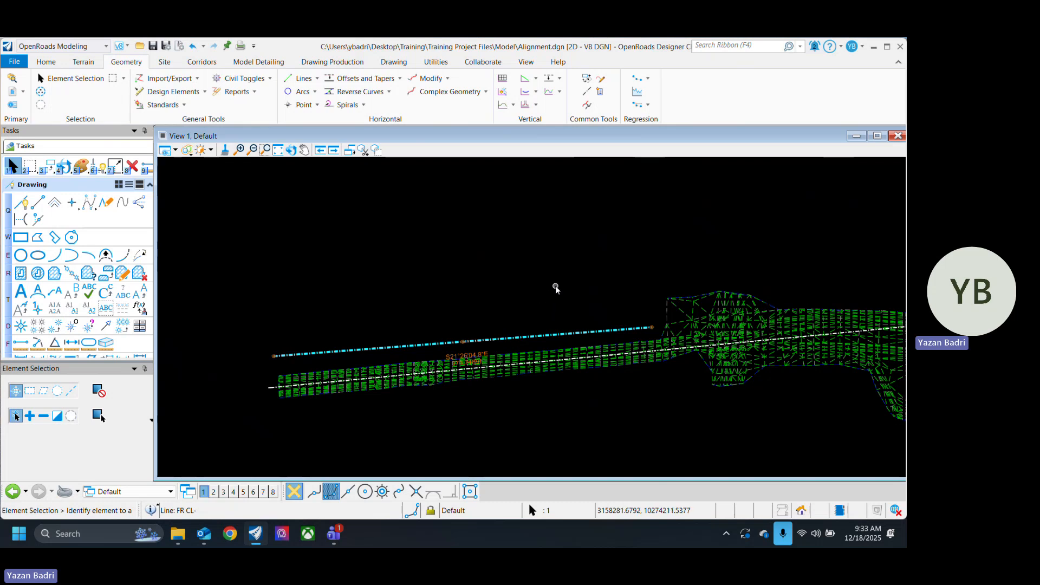
{"action": "left_click", "coordinate": [280, 167]}
{"action": "left_click", "coordinate": [239, 150]}
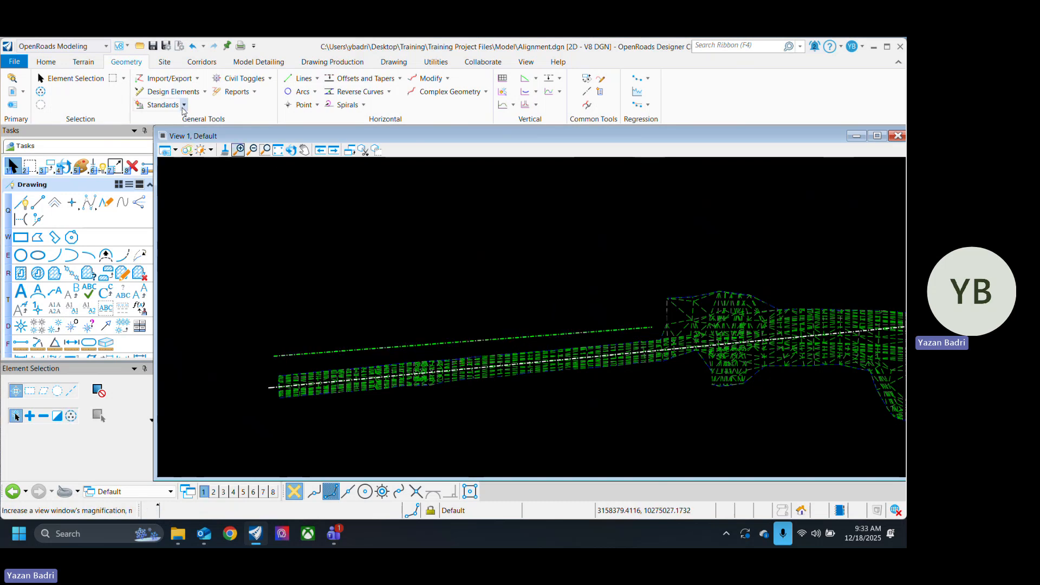
{"action": "left_click", "coordinate": [205, 91]}
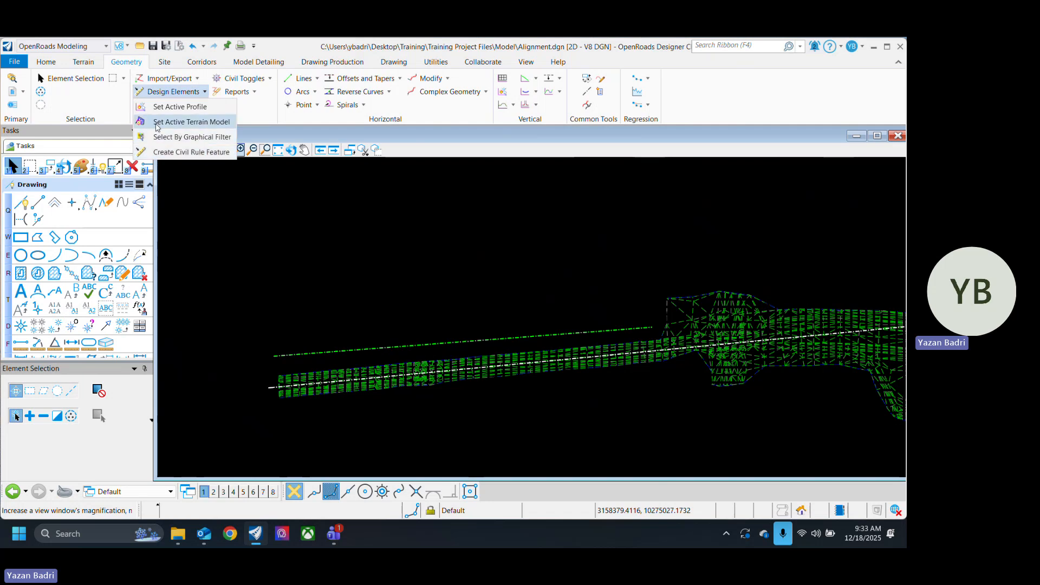
{"action": "left_click", "coordinate": [274, 118]}
{"action": "left_click", "coordinate": [185, 104]}
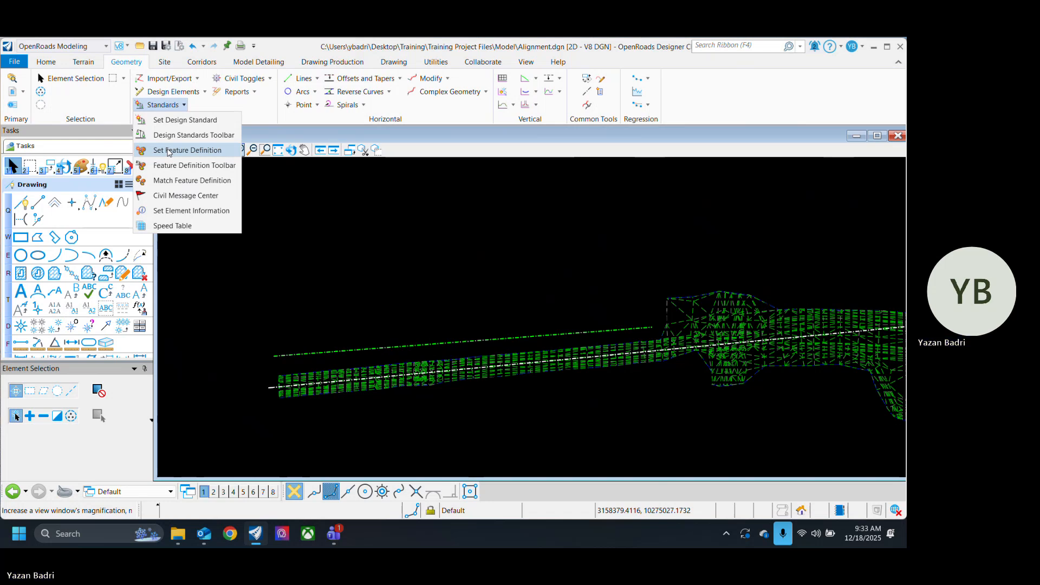
{"action": "left_click", "coordinate": [383, 283]}
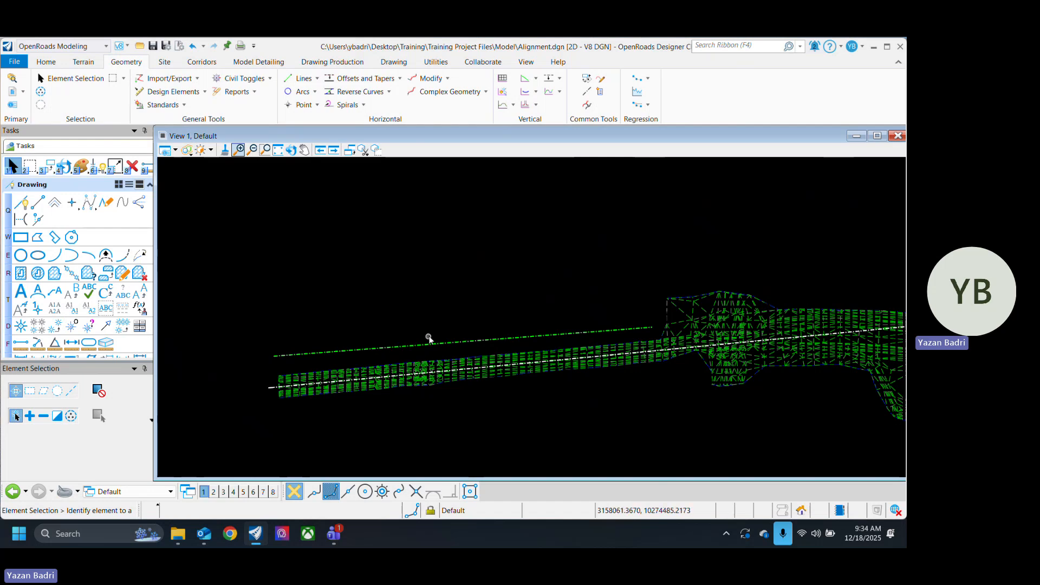
Step: Open the profile model of the first Baseline line in View 2
{"action": "scroll", "coordinate": [288, 404], "scroll_direction": "up", "scroll_amount": 2}
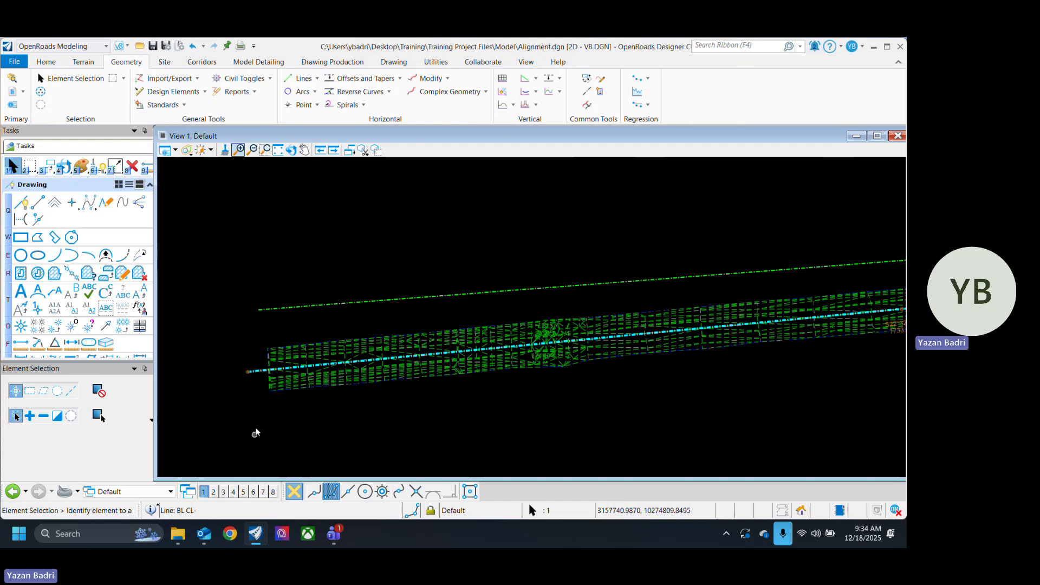
{"action": "left_click", "coordinate": [262, 374]}
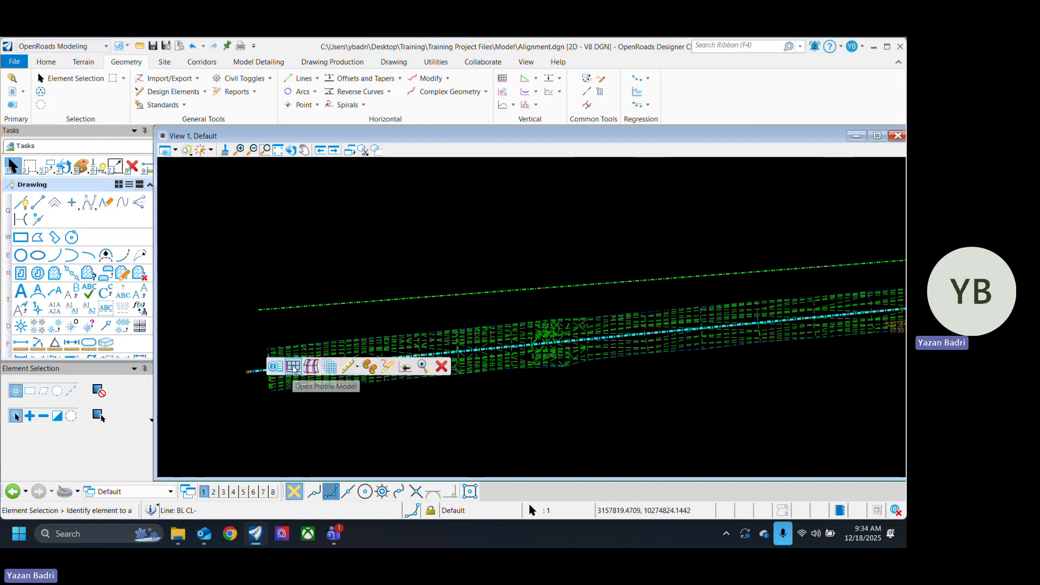
{"action": "left_click", "coordinate": [275, 416]}
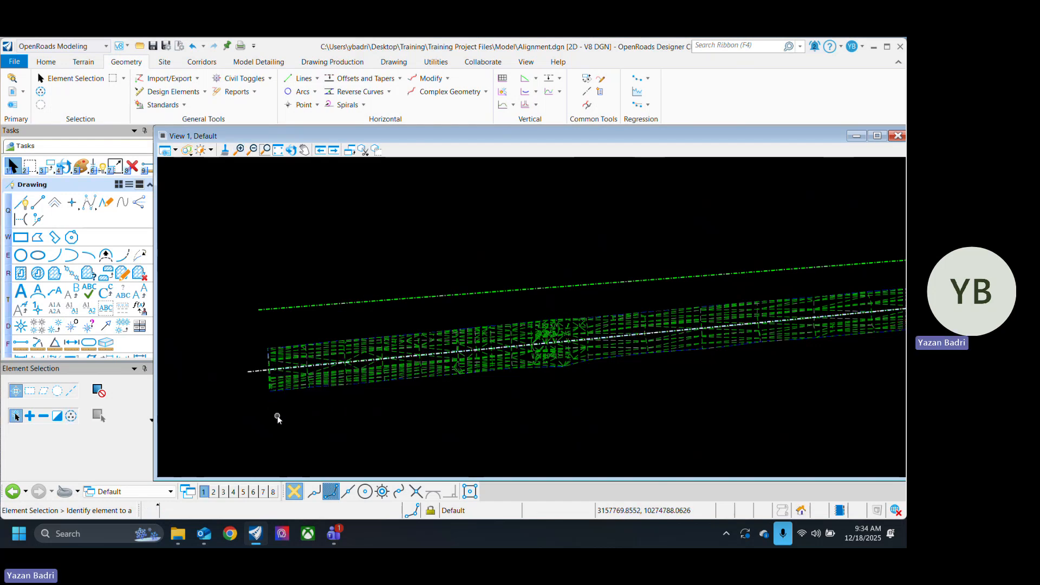
{"action": "scroll", "coordinate": [259, 373], "scroll_direction": "up", "scroll_amount": 1}
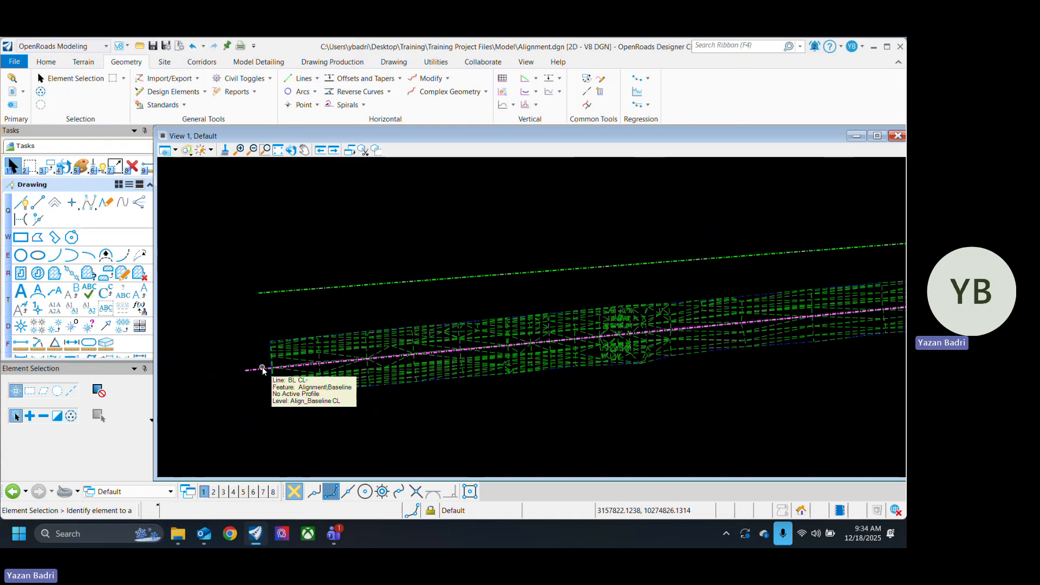
{"action": "left_click", "coordinate": [262, 368]}
{"action": "mouse_move", "coordinate": [264, 369]}
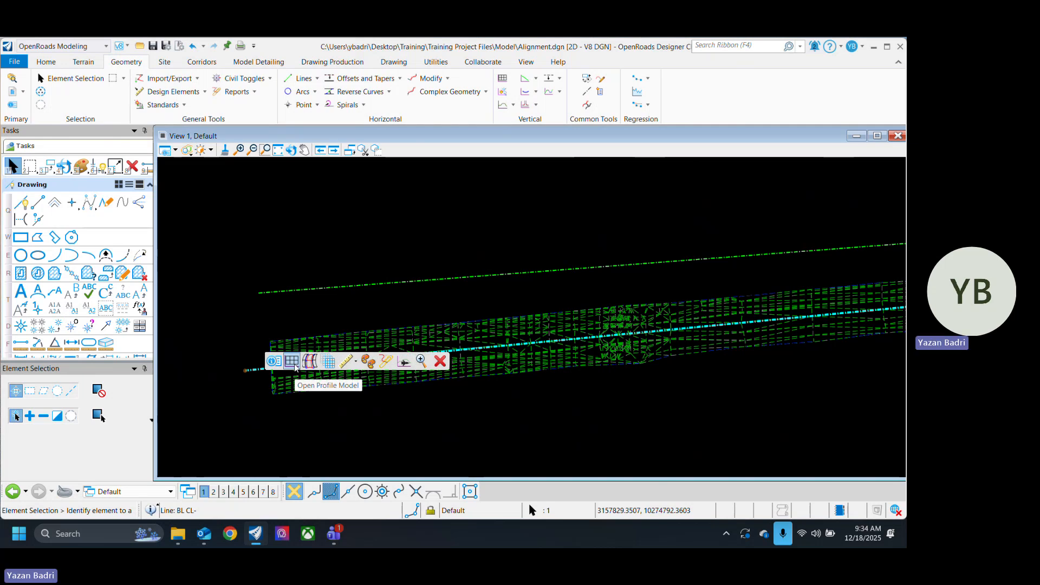
{"action": "left_click", "coordinate": [295, 366]}
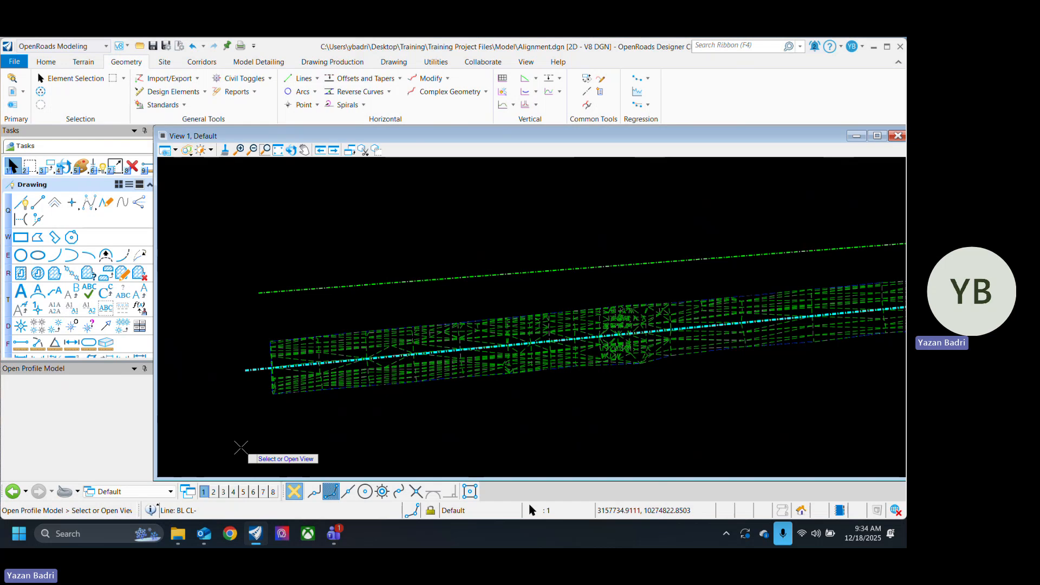
{"action": "left_click", "coordinate": [213, 491]}
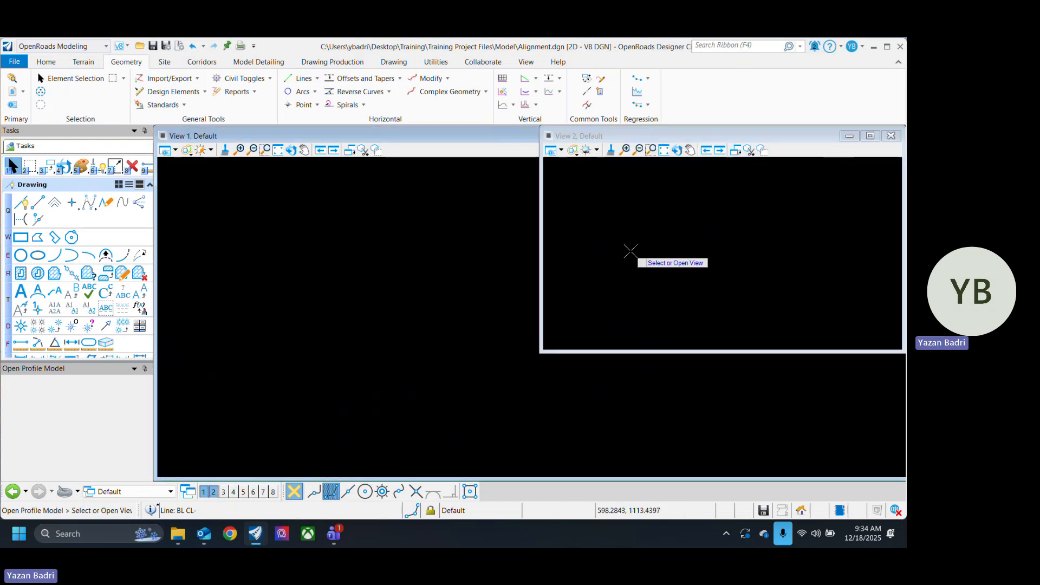
{"action": "left_click", "coordinate": [723, 277]}
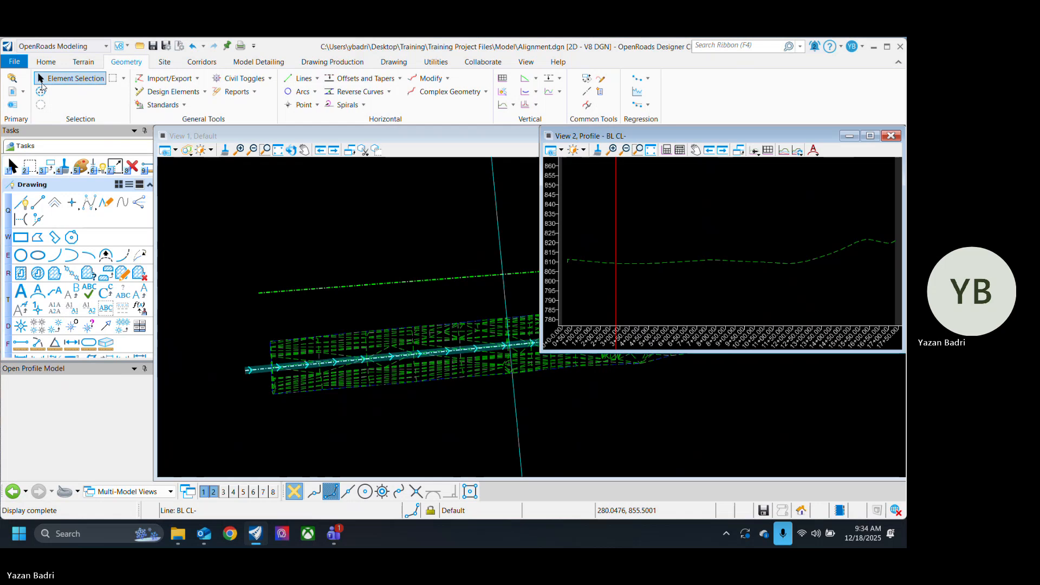
Step: Draw a Baseline line about 395 ft long near the strip's lower edge, from inside the terrain to just beyond its narrow end
{"action": "scroll", "coordinate": [223, 352], "scroll_direction": "up", "scroll_amount": 2}
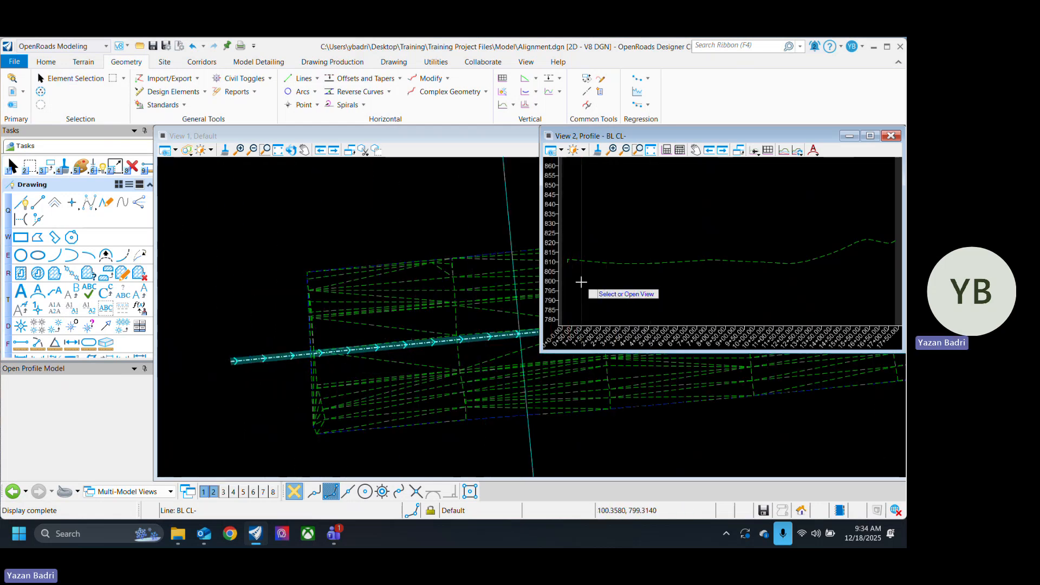
{"action": "scroll", "coordinate": [579, 283], "scroll_direction": "down", "scroll_amount": 3}
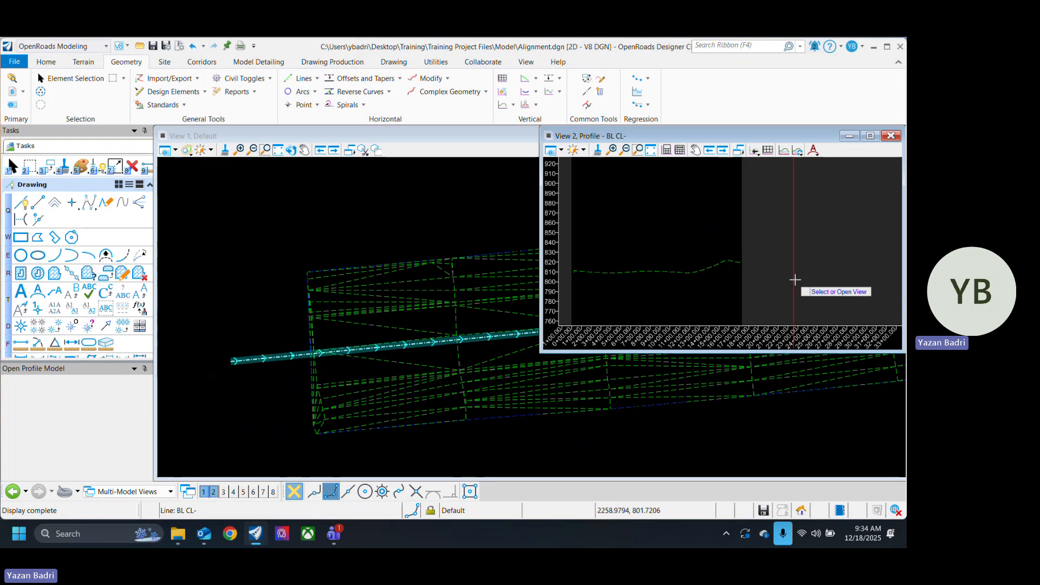
{"action": "scroll", "coordinate": [229, 407], "scroll_direction": "down", "scroll_amount": 2}
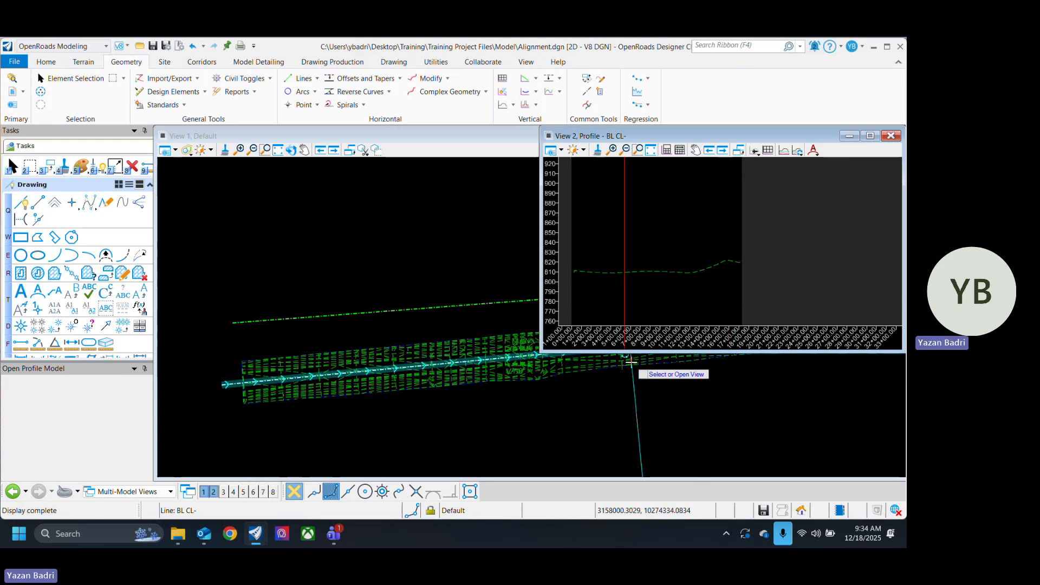
{"action": "left_click", "coordinate": [301, 78]}
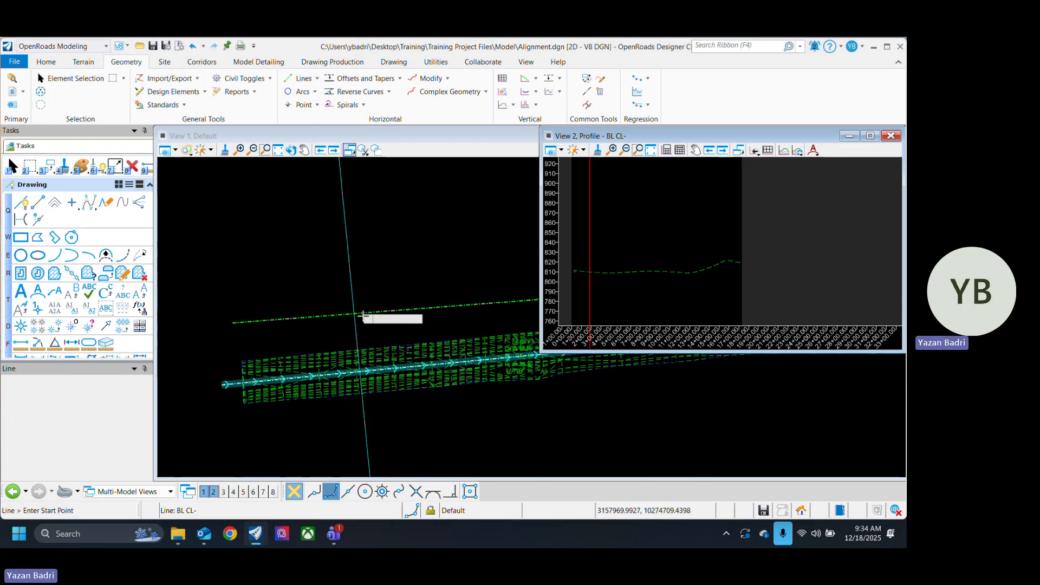
{"action": "left_click", "coordinate": [215, 400]}
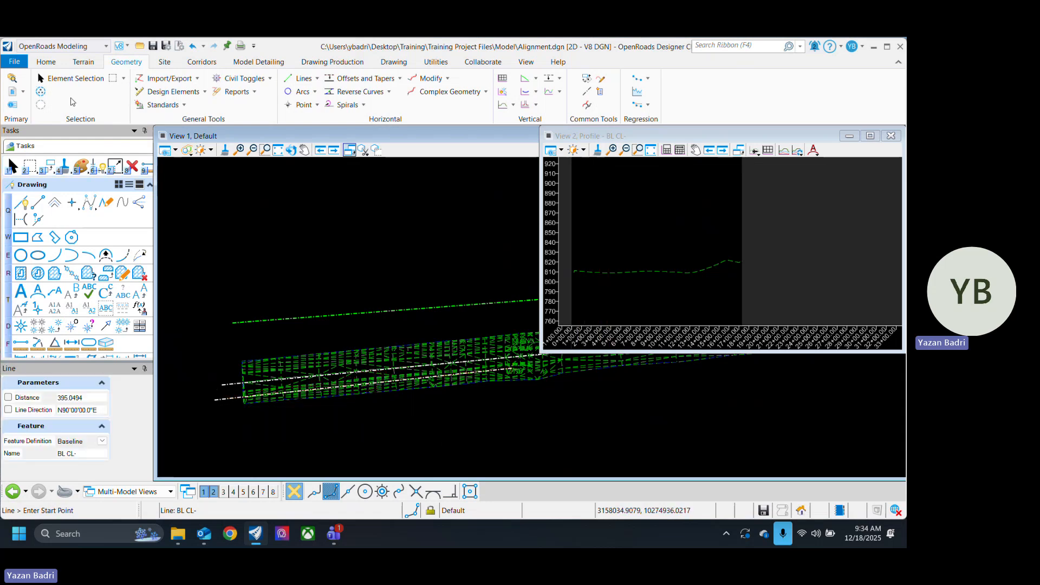
Step: Open the profile model of the new Baseline line near the strip's lower edge in View 2, and save the file
{"action": "left_click", "coordinate": [41, 90]}
{"action": "left_click", "coordinate": [231, 400]}
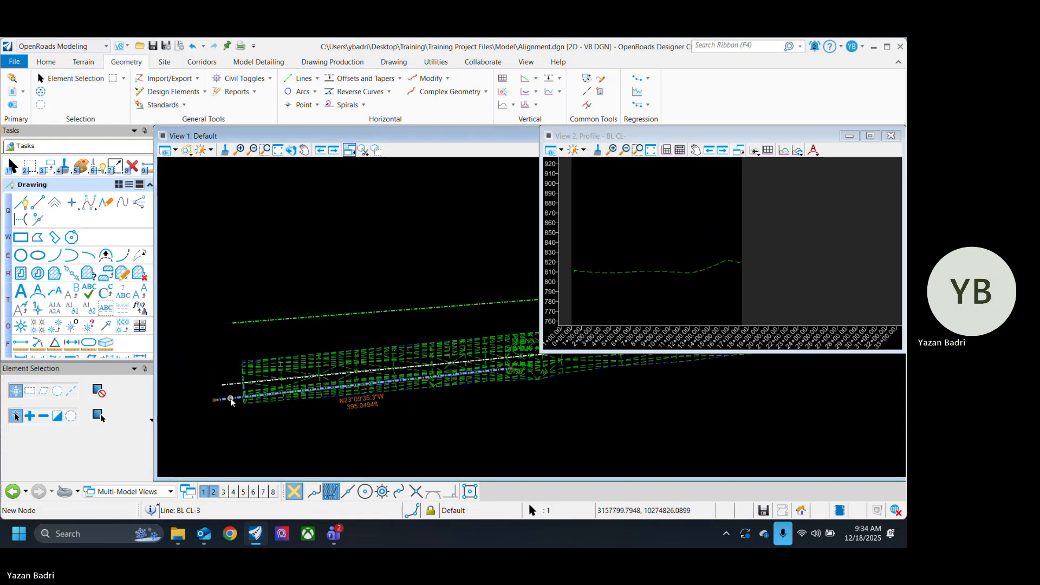
{"action": "mouse_move", "coordinate": [231, 400]}
{"action": "left_click", "coordinate": [264, 394]}
{"action": "left_click", "coordinate": [655, 242]}
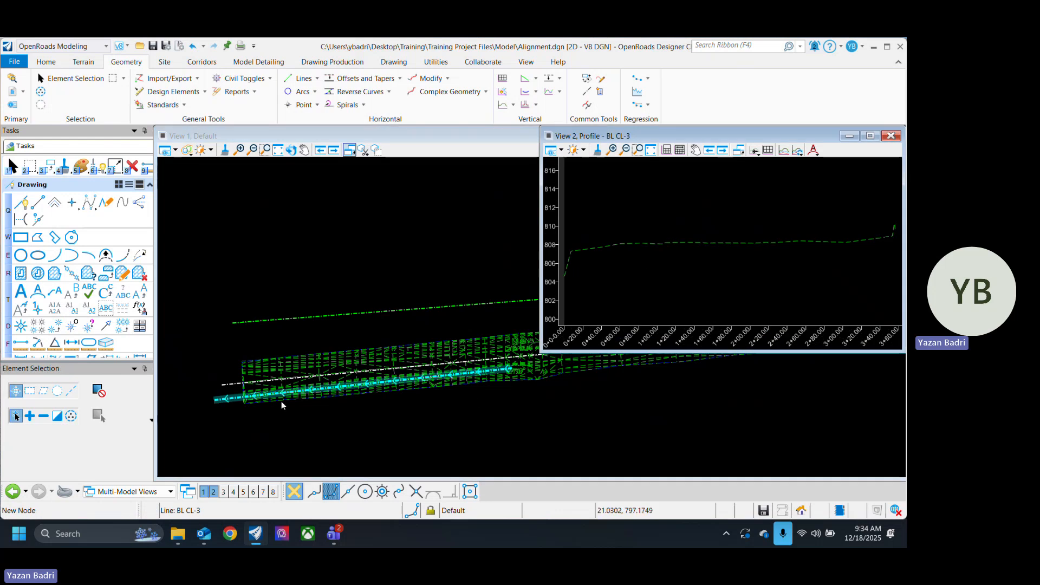
{"action": "scroll", "coordinate": [244, 386], "scroll_direction": "up", "scroll_amount": 2}
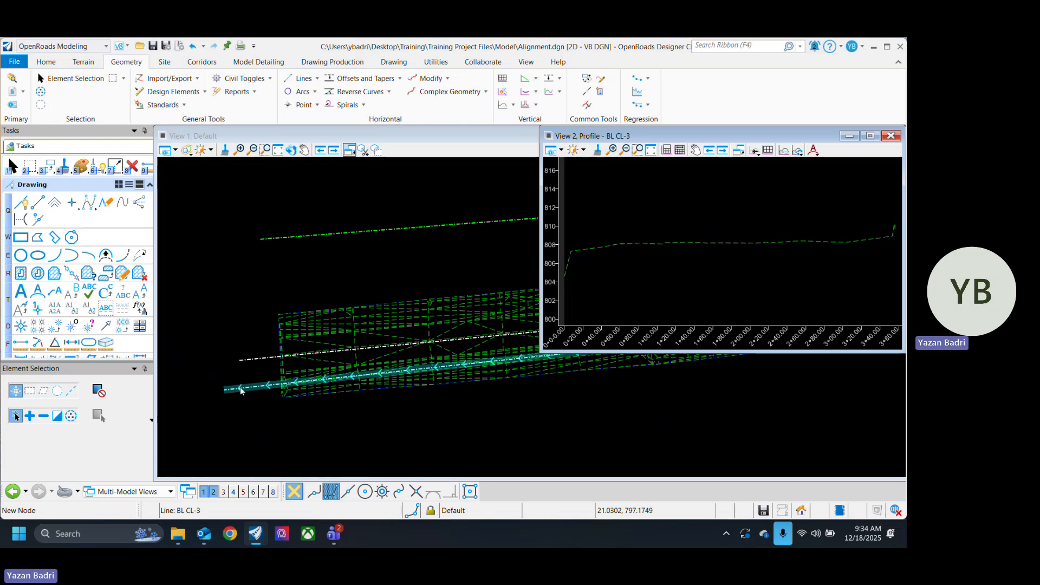
{"action": "key", "text": "ctrl+s"}
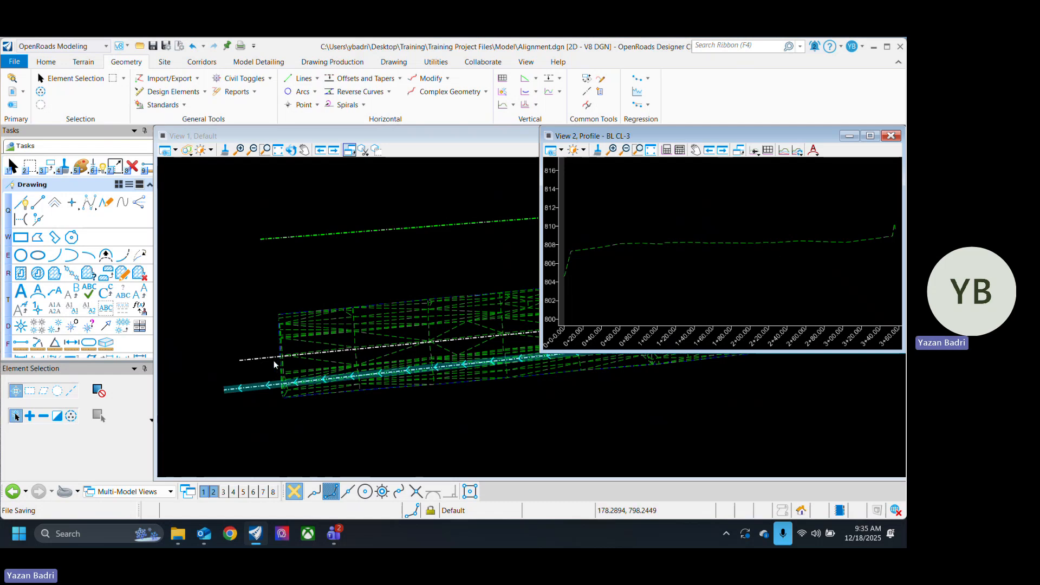
Step: Compare the lower Baseline line's direction and both its ends in plan with the start and end stations of its profile
{"action": "left_click", "coordinate": [261, 369]}
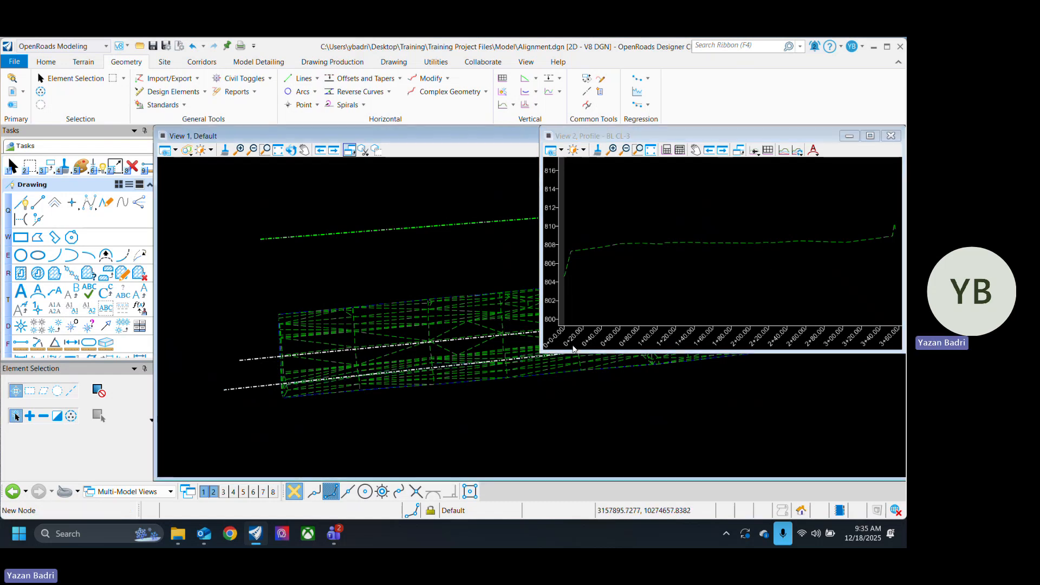
{"action": "left_click", "coordinate": [704, 311]}
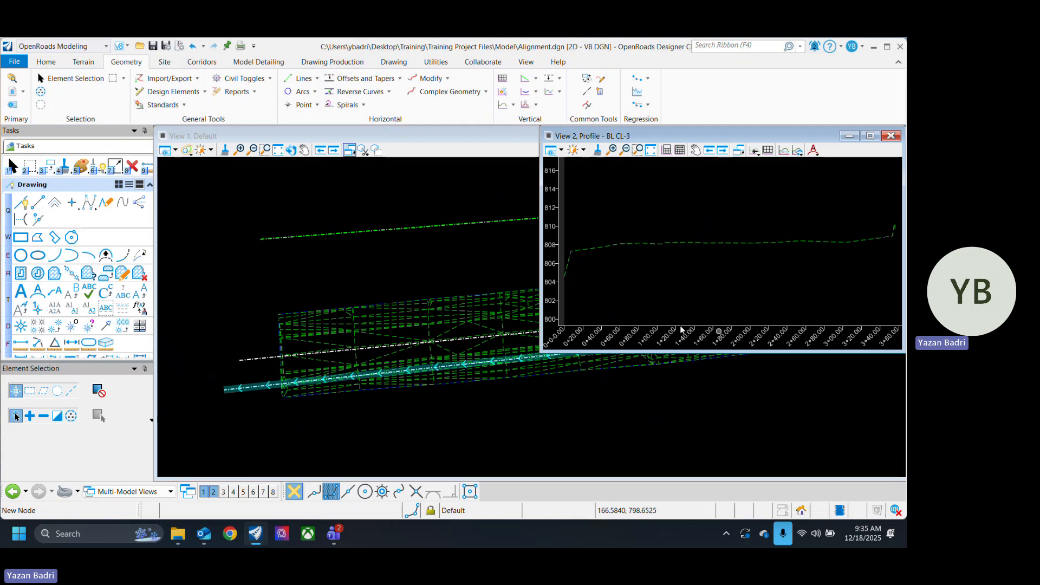
{"action": "scroll", "coordinate": [344, 384], "scroll_direction": "down", "scroll_amount": 4}
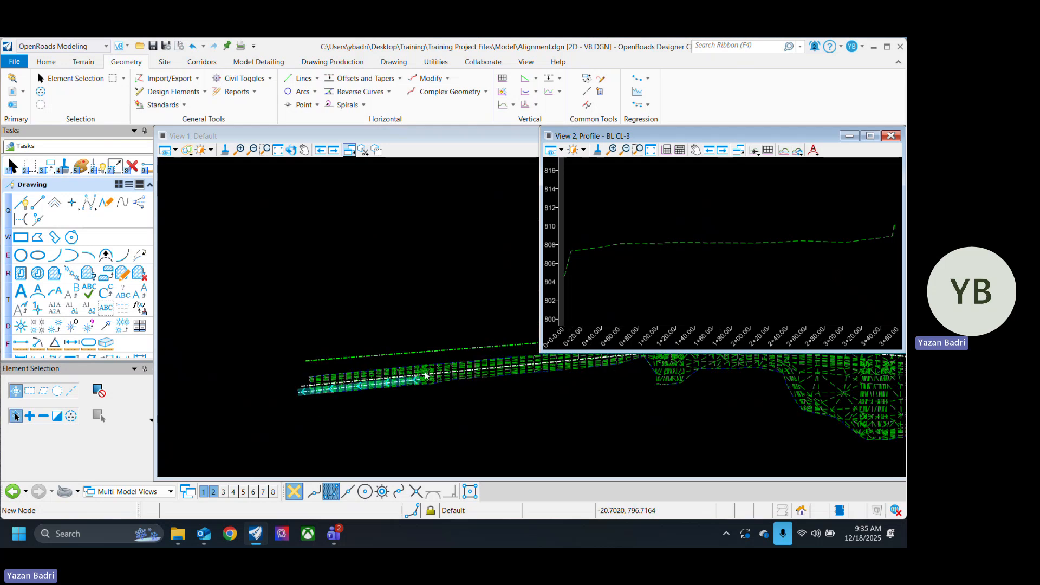
{"action": "scroll", "coordinate": [425, 374], "scroll_direction": "up", "scroll_amount": 4}
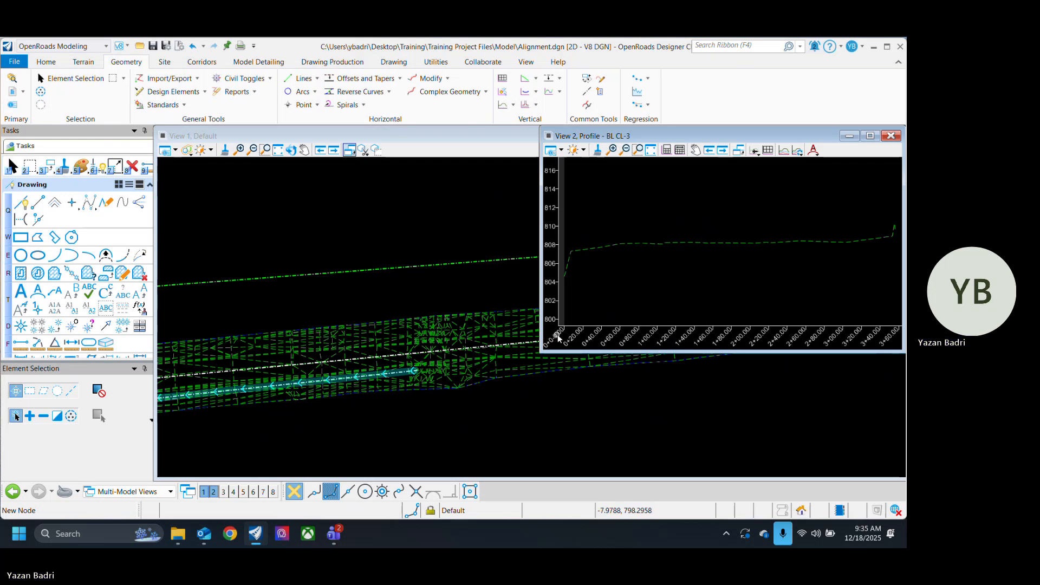
{"action": "scroll", "coordinate": [457, 389], "scroll_direction": "down", "scroll_amount": 2}
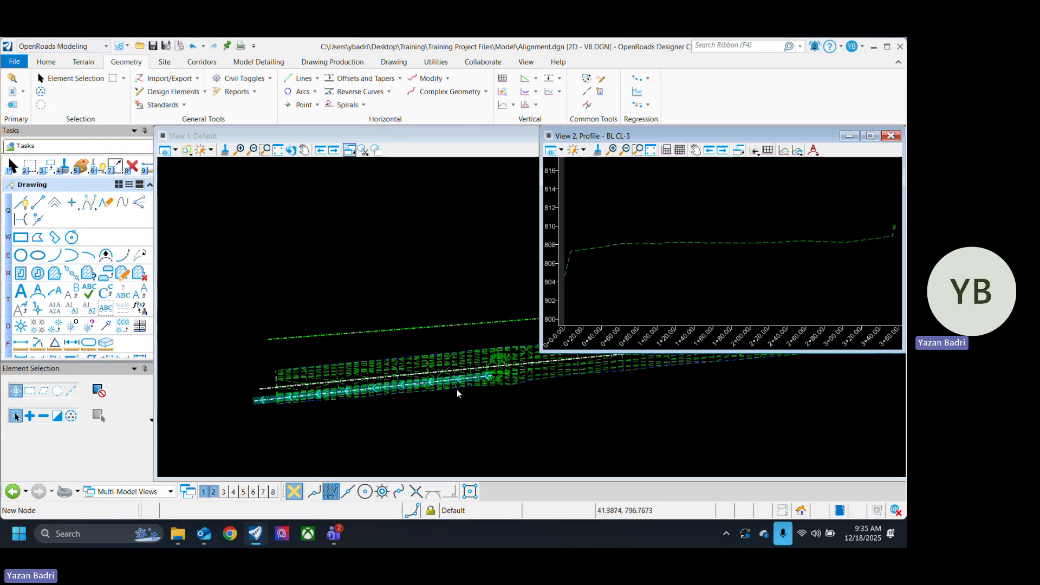
{"action": "scroll", "coordinate": [330, 409], "scroll_direction": "up", "scroll_amount": 1}
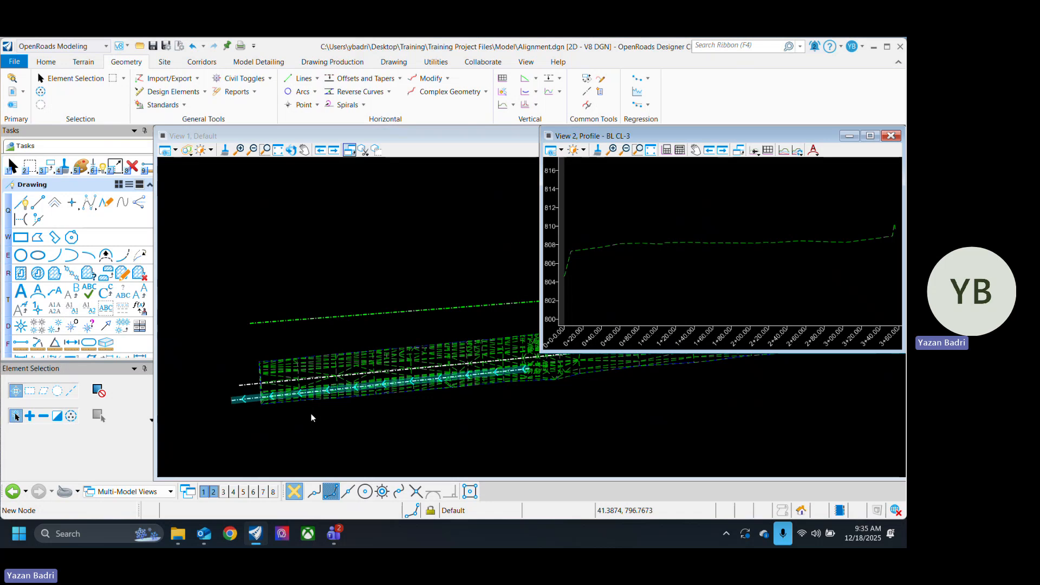
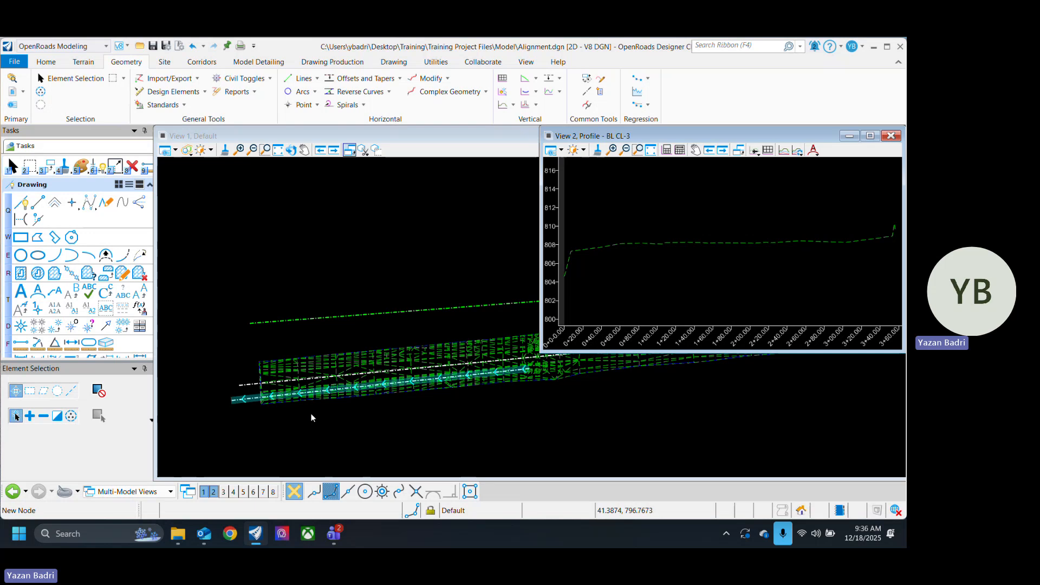
Step: Delete the Baseline line near the strip's lower edge
{"action": "left_click", "coordinate": [235, 355]}
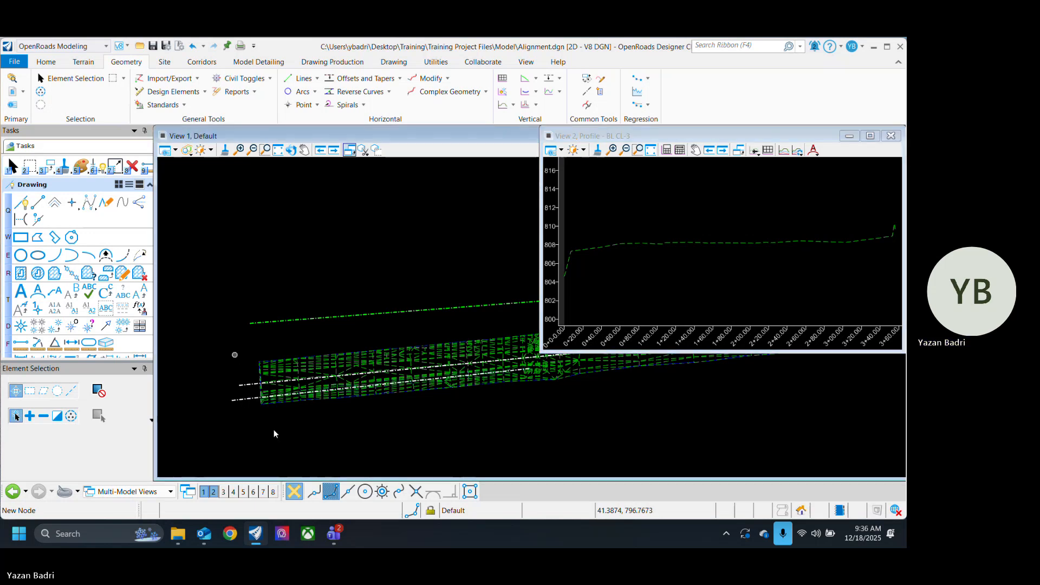
{"action": "left_click", "coordinate": [263, 399]}
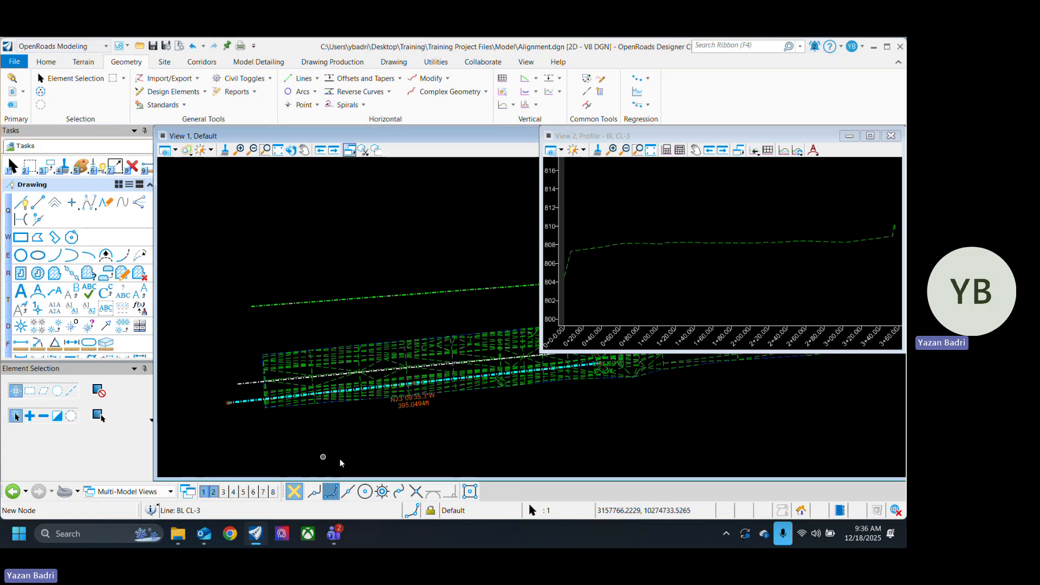
{"action": "key", "text": "Delete"}
{"action": "scroll", "coordinate": [304, 394], "scroll_direction": "down", "scroll_amount": 2}
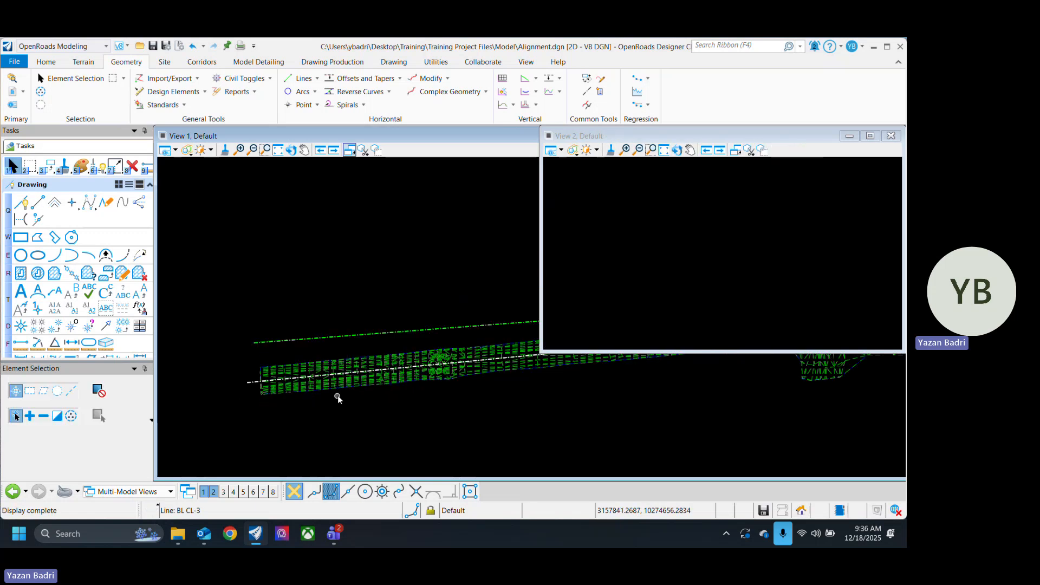
Step: Delete the green line running above the terrain strip's narrow end
{"action": "scroll", "coordinate": [337, 395], "scroll_direction": "down", "scroll_amount": 2}
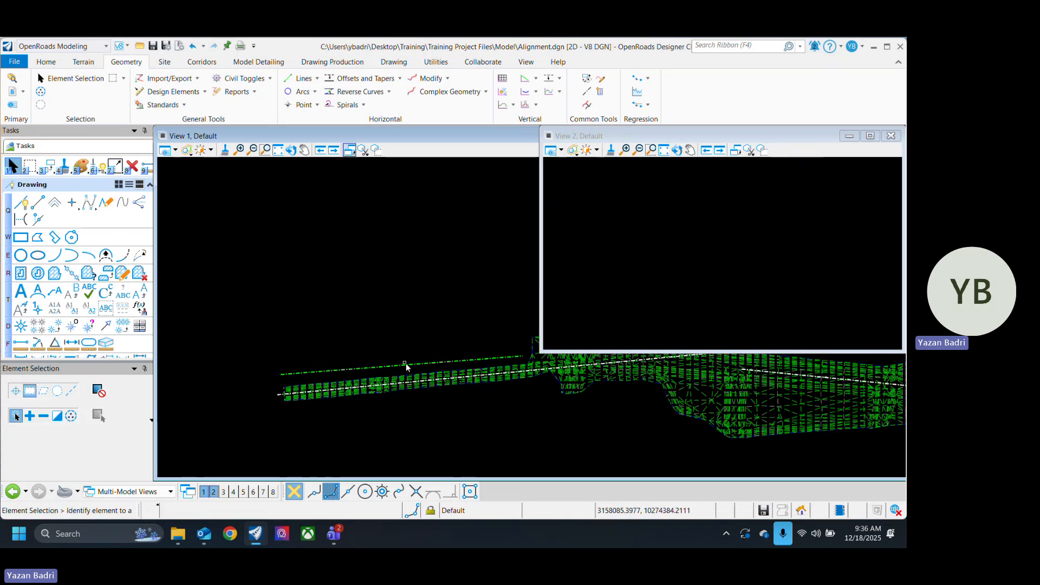
{"action": "left_click", "coordinate": [405, 364]}
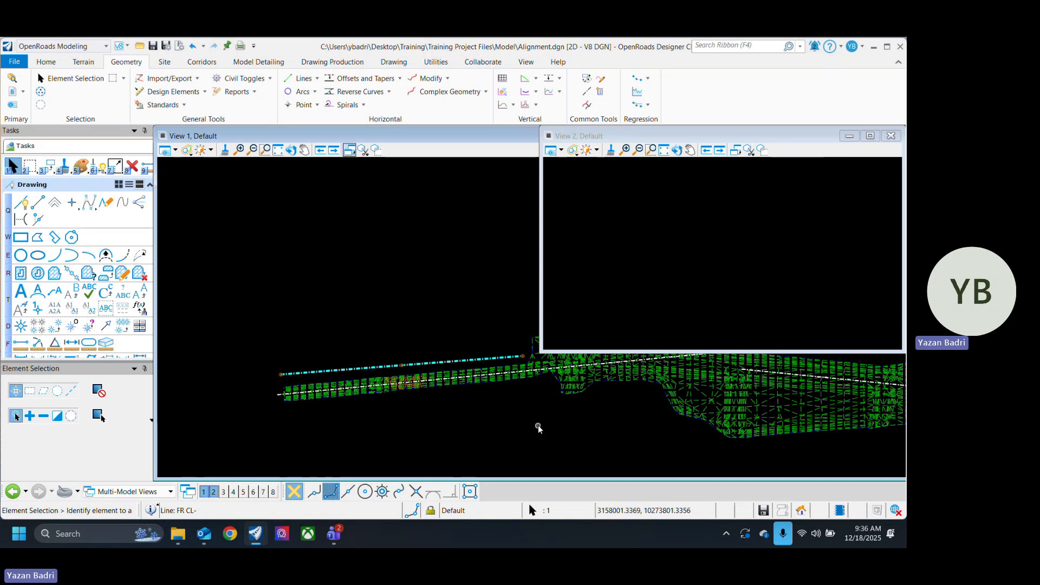
{"action": "left_click", "coordinate": [563, 418]}
{"action": "middle_click_drag", "start_coordinate": [564, 418], "coordinate": [381, 442]}
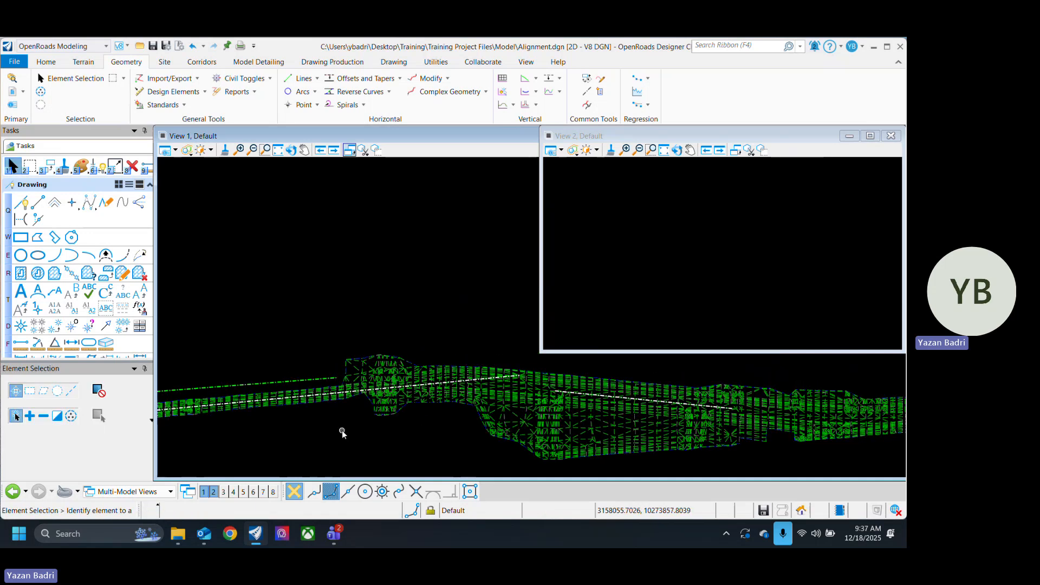
{"action": "left_click", "coordinate": [297, 383]}
{"action": "key", "text": "Delete"}
{"action": "scroll", "coordinate": [433, 358], "scroll_direction": "down", "scroll_amount": 4}
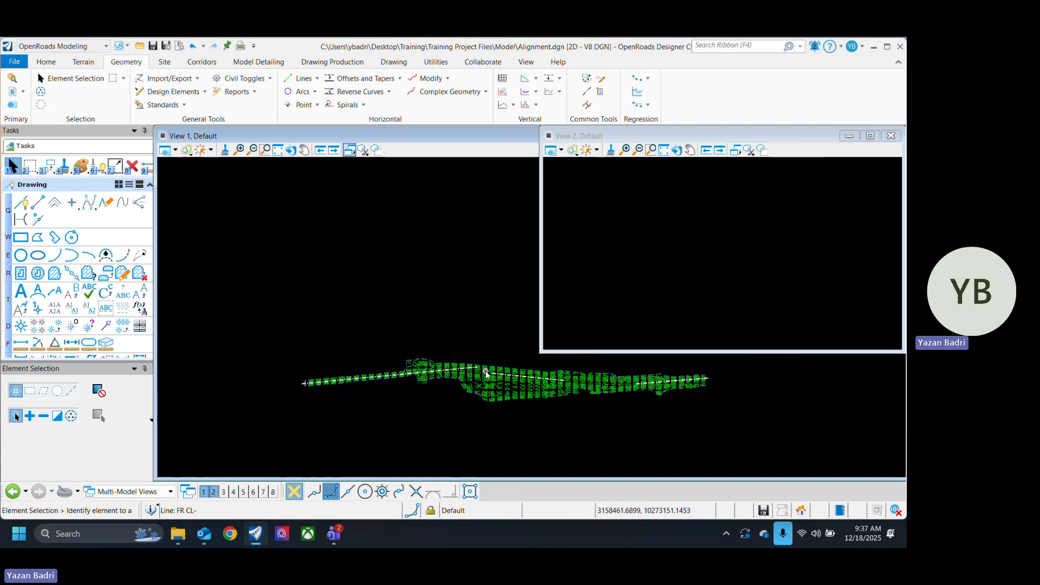
Step: Close the View 2 window so that only the plan view stays open
{"action": "scroll", "coordinate": [380, 373], "scroll_direction": "up", "scroll_amount": 3}
{"action": "middle_click_drag", "start_coordinate": [429, 326], "coordinate": [452, 295]}
{"action": "left_click", "coordinate": [892, 139]}
{"action": "key", "text": "Escape"}
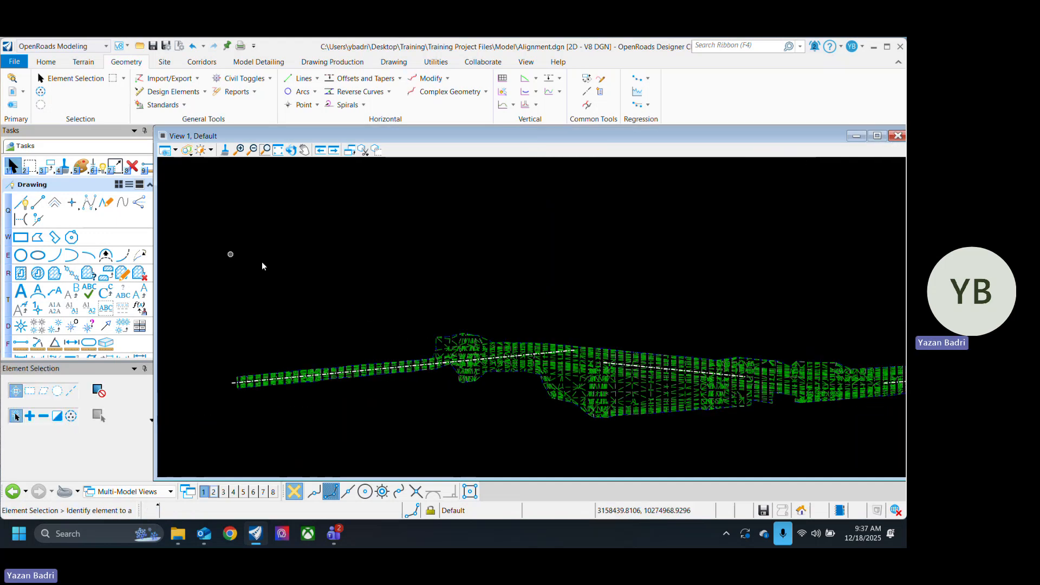
Step: Draw a Simple Arc with a 1500 ft radius between the first and second Baseline lines, trimming both lines to it
{"action": "middle_click_drag", "start_coordinate": [691, 332], "coordinate": [582, 326]}
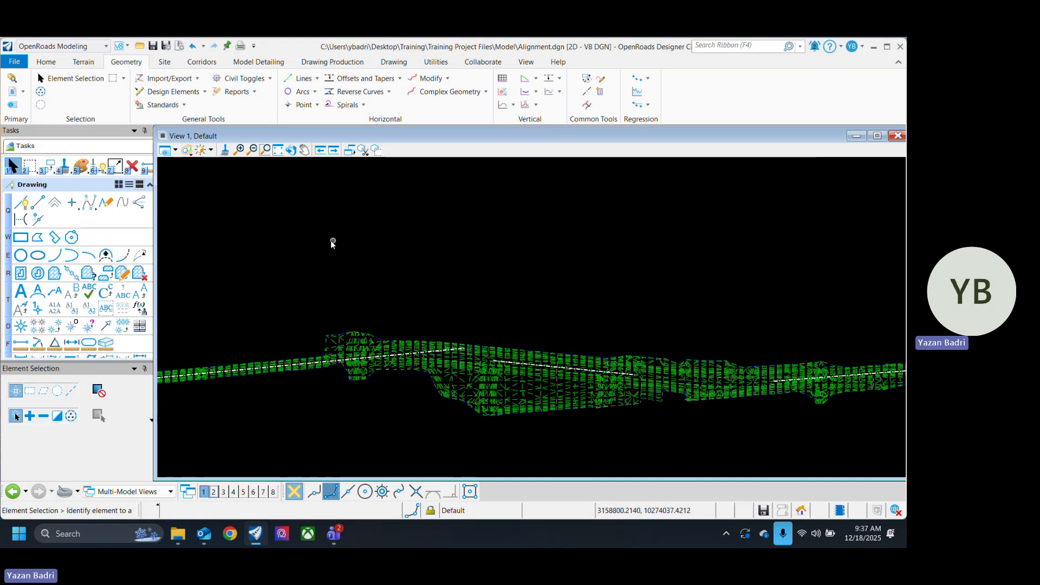
{"action": "left_click", "coordinate": [313, 90]}
{"action": "left_click", "coordinate": [272, 108]}
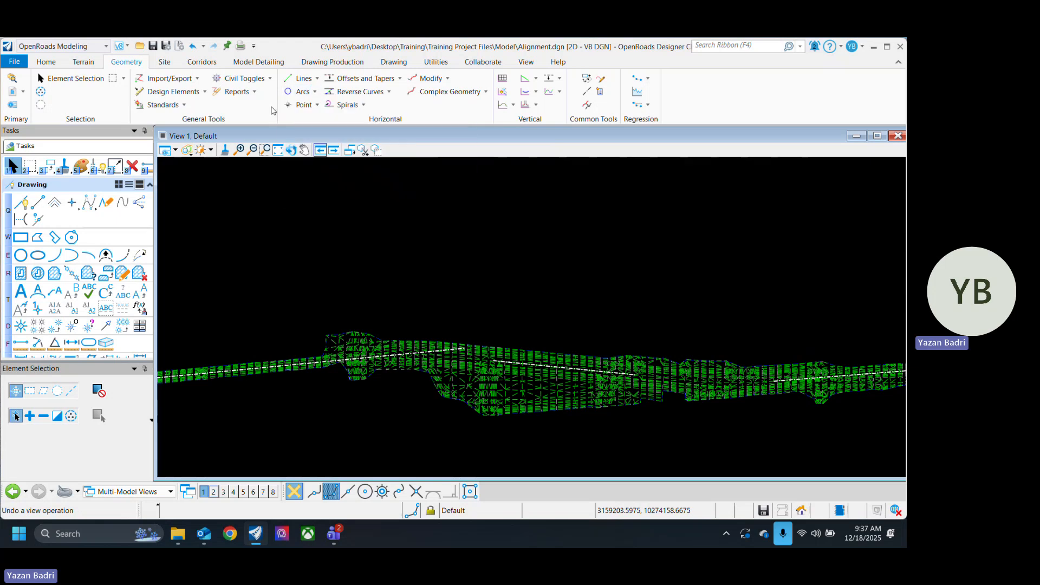
{"action": "left_click", "coordinate": [315, 92]}
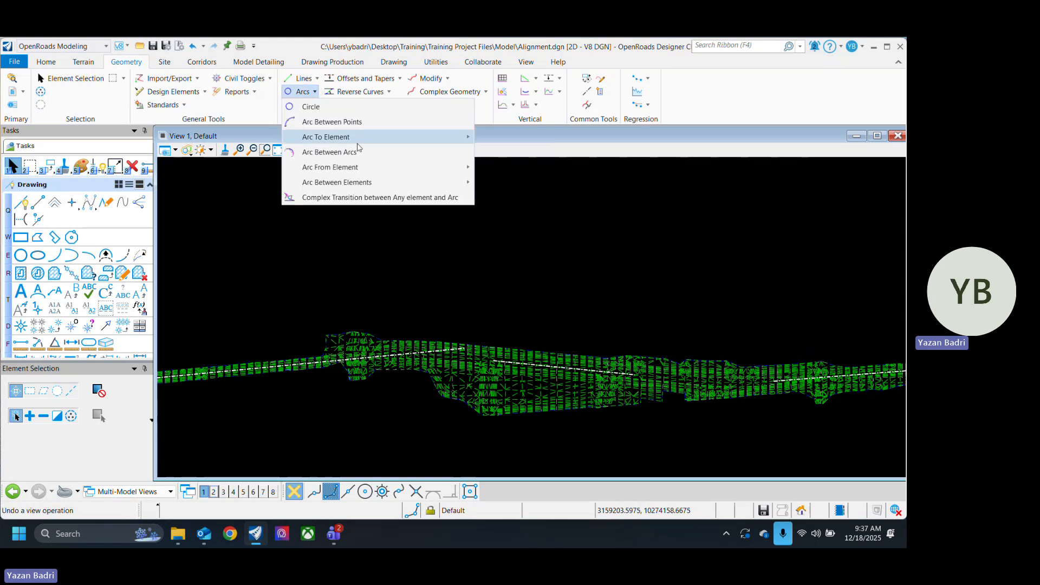
{"action": "mouse_move", "coordinate": [465, 188]}
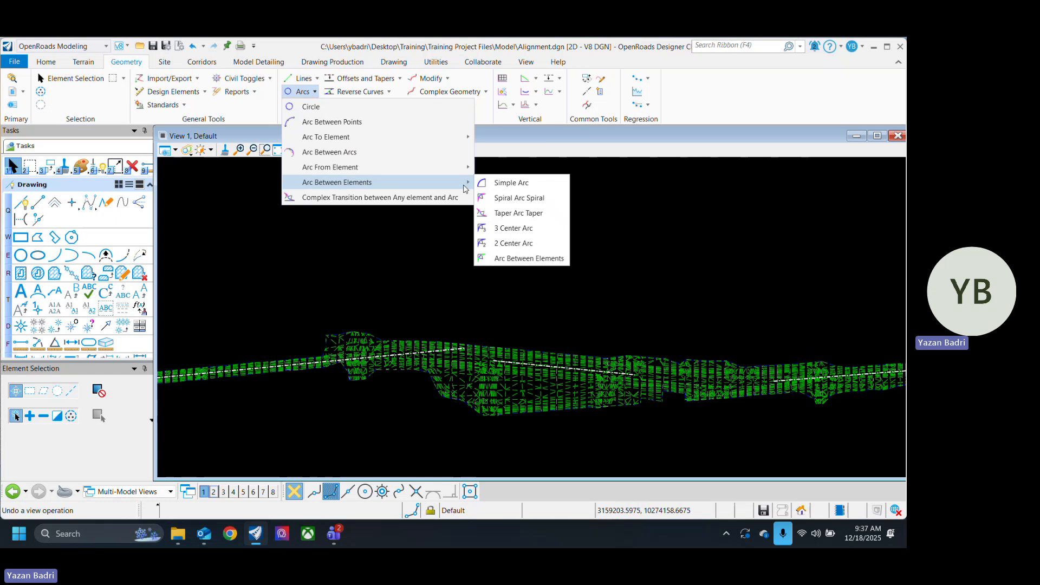
{"action": "left_click", "coordinate": [526, 184]}
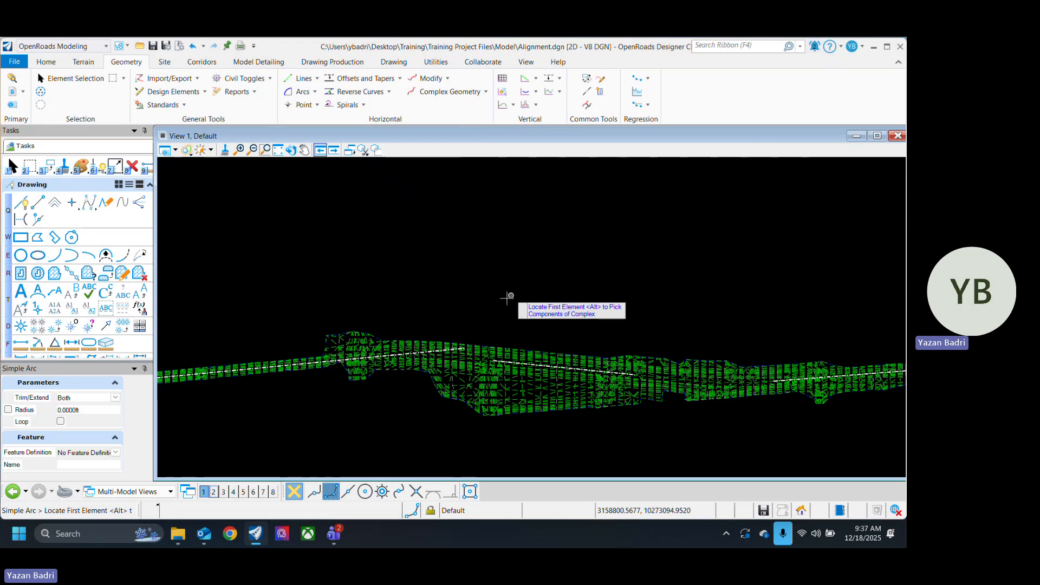
{"action": "scroll", "coordinate": [398, 361], "scroll_direction": "up", "scroll_amount": 3}
{"action": "left_click", "coordinate": [395, 365]}
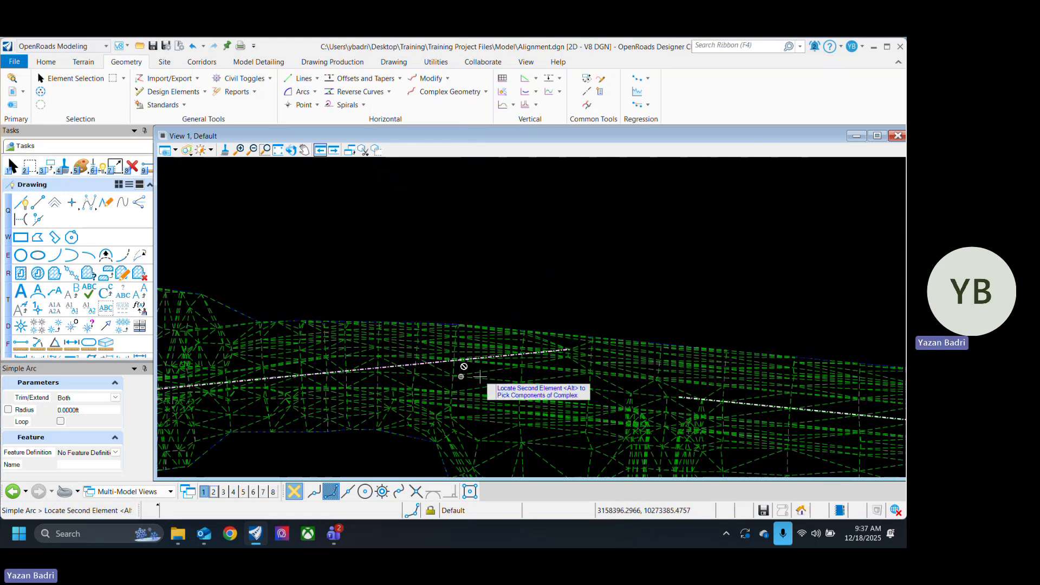
{"action": "left_click", "coordinate": [749, 402]}
{"action": "scroll", "coordinate": [569, 403], "scroll_direction": "down", "scroll_amount": 1}
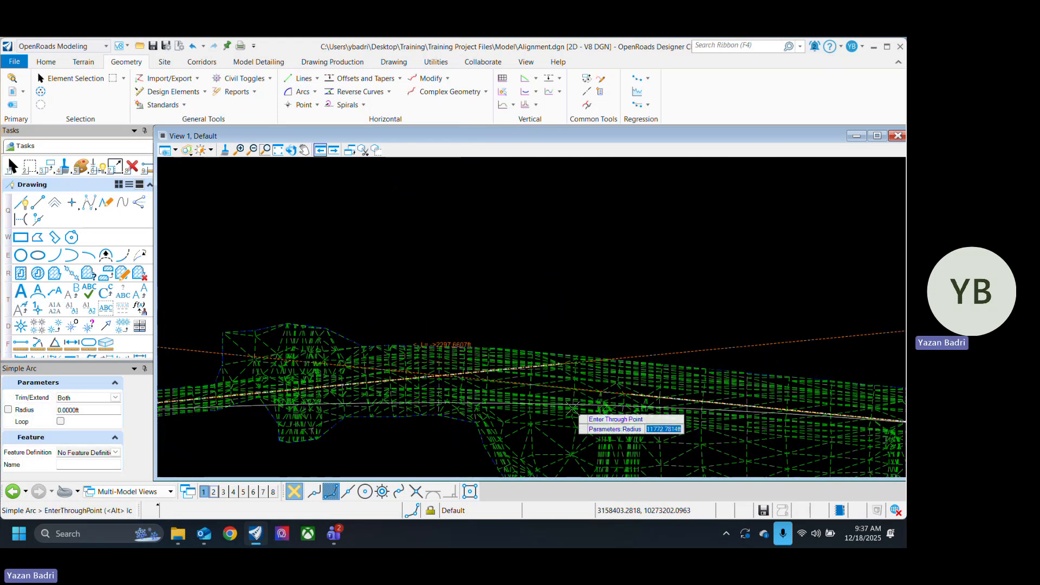
{"action": "scroll", "coordinate": [508, 397], "scroll_direction": "up", "scroll_amount": 1}
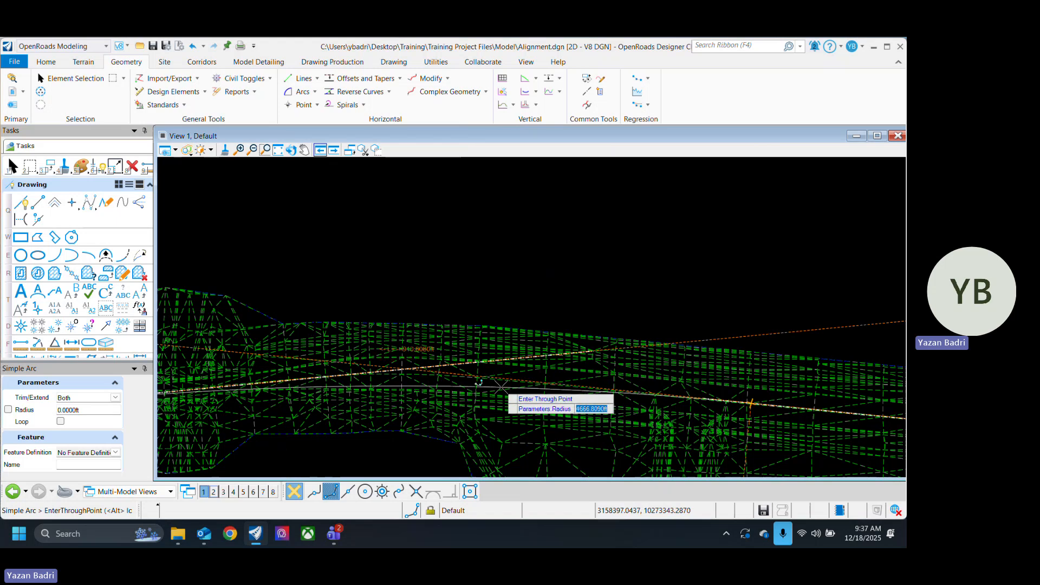
{"action": "scroll", "coordinate": [495, 379], "scroll_direction": "up", "scroll_amount": 1}
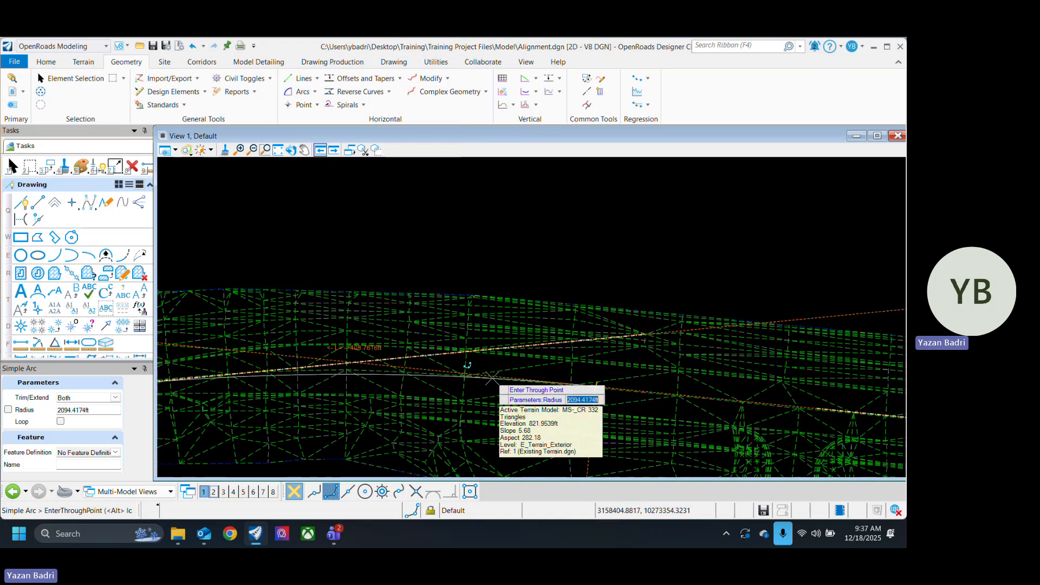
{"action": "scroll", "coordinate": [372, 371], "scroll_direction": "up", "scroll_amount": 1}
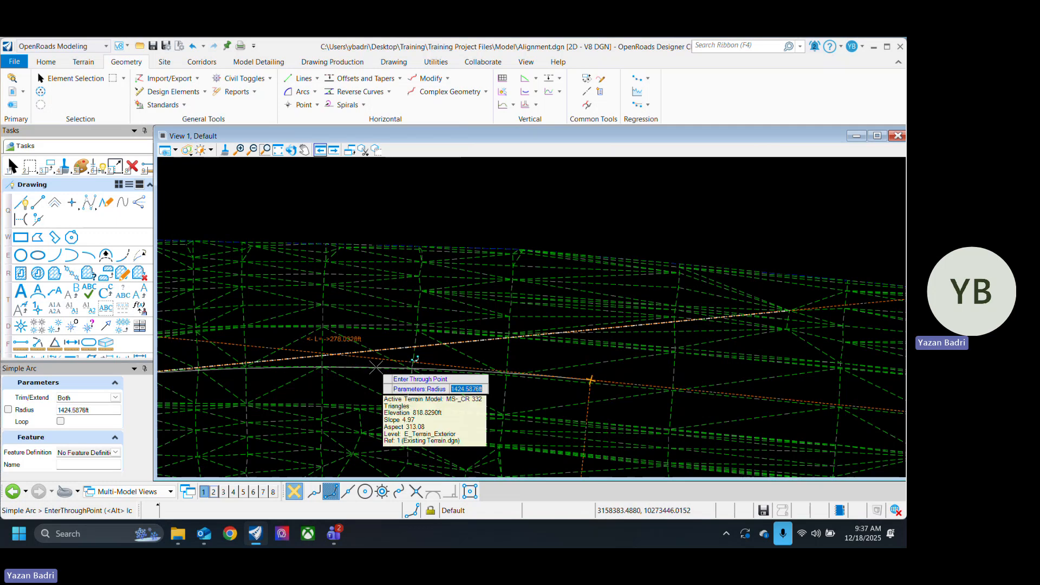
{"action": "type", "text": "1500"}
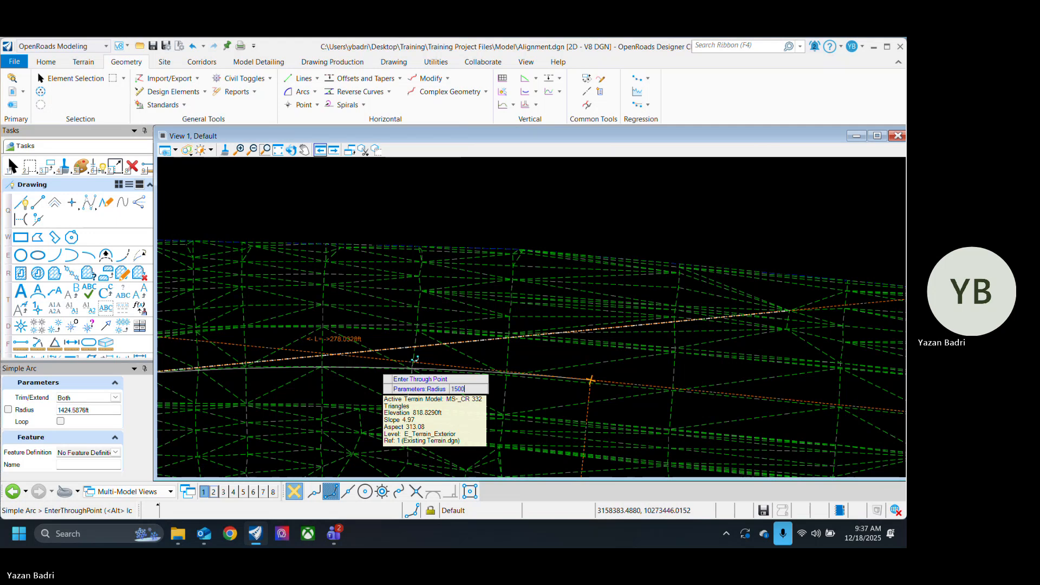
{"action": "key", "text": "Return"}
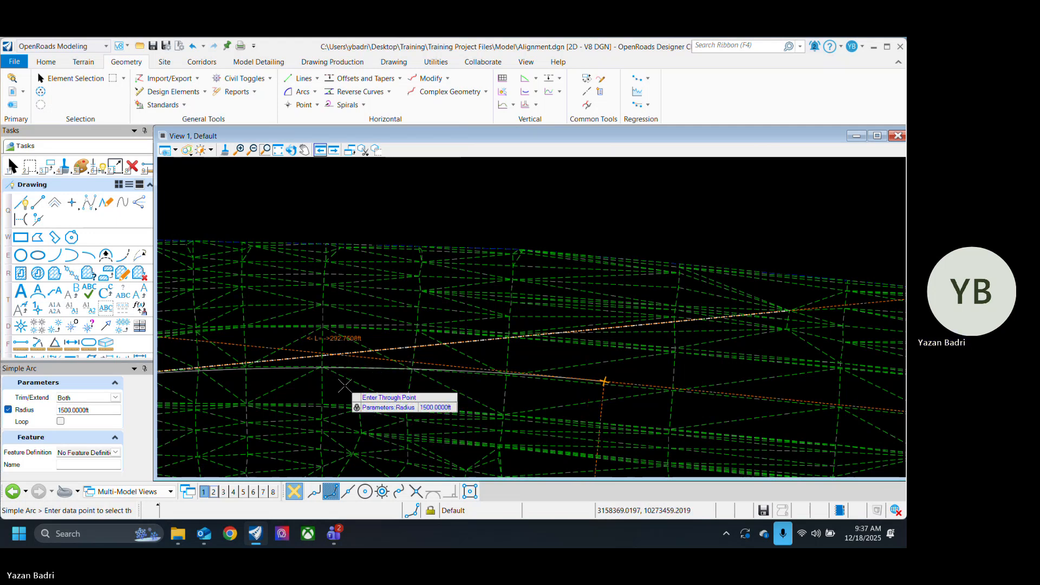
{"action": "left_click", "coordinate": [376, 391]}
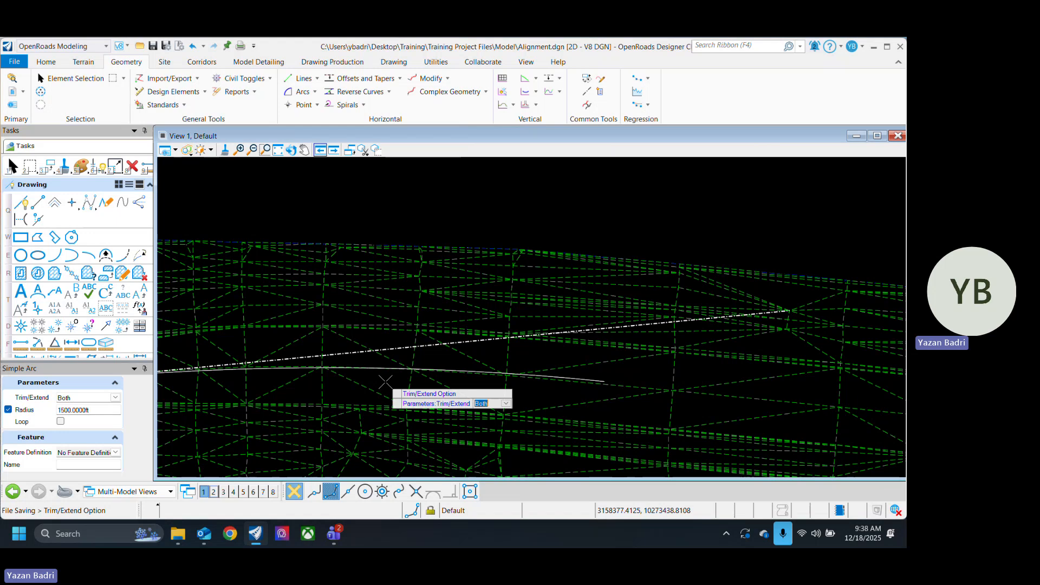
{"action": "left_click", "coordinate": [385, 382]}
Step: Leave the arc command and examine the new arc's radius and its connection to the two Baseline lines
{"action": "scroll", "coordinate": [534, 368], "scroll_direction": "down", "scroll_amount": 7}
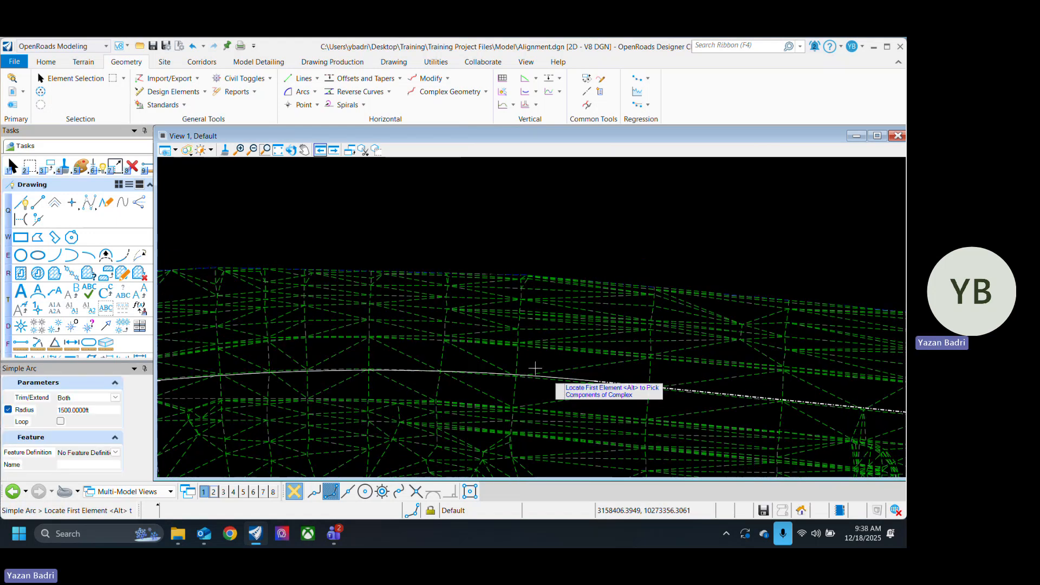
{"action": "scroll", "coordinate": [533, 369], "scroll_direction": "down", "scroll_amount": 2}
{"action": "scroll", "coordinate": [553, 371], "scroll_direction": "up", "scroll_amount": 2}
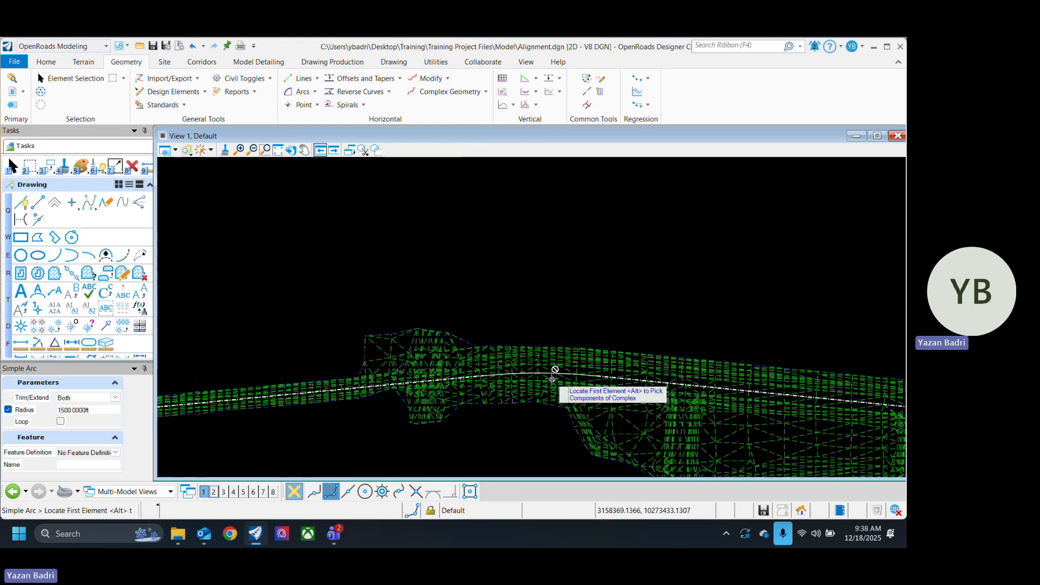
{"action": "left_click", "coordinate": [75, 78]}
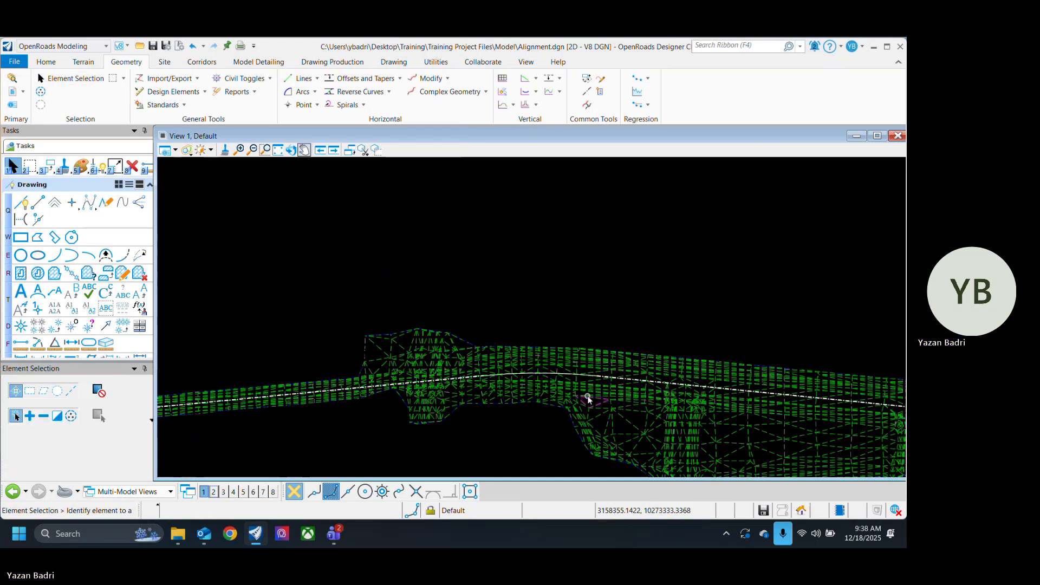
{"action": "scroll", "coordinate": [562, 384], "scroll_direction": "up", "scroll_amount": 4}
{"action": "scroll", "coordinate": [428, 390], "scroll_direction": "down", "scroll_amount": 4}
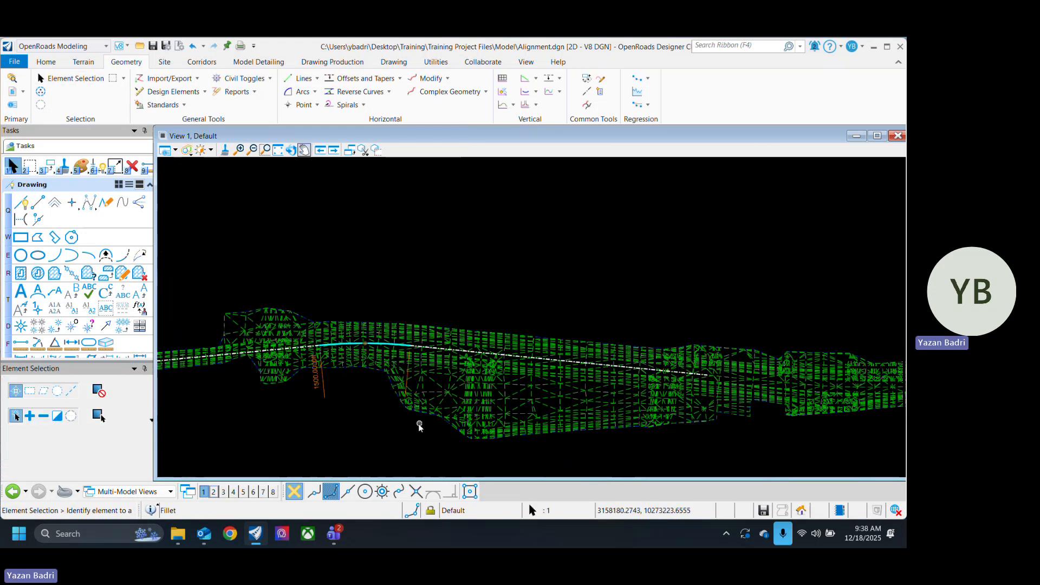
Step: Start a Simple Arc between the second and third Baseline lines
{"action": "middle_click_drag", "start_coordinate": [789, 434], "coordinate": [562, 432]}
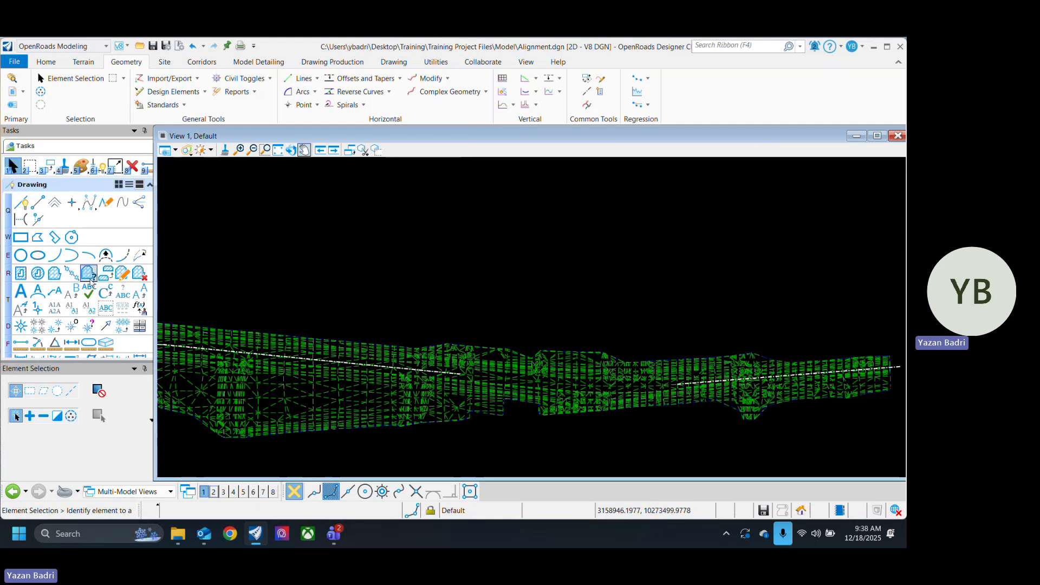
{"action": "left_click", "coordinate": [301, 91]}
{"action": "scroll", "coordinate": [472, 384], "scroll_direction": "up", "scroll_amount": 3}
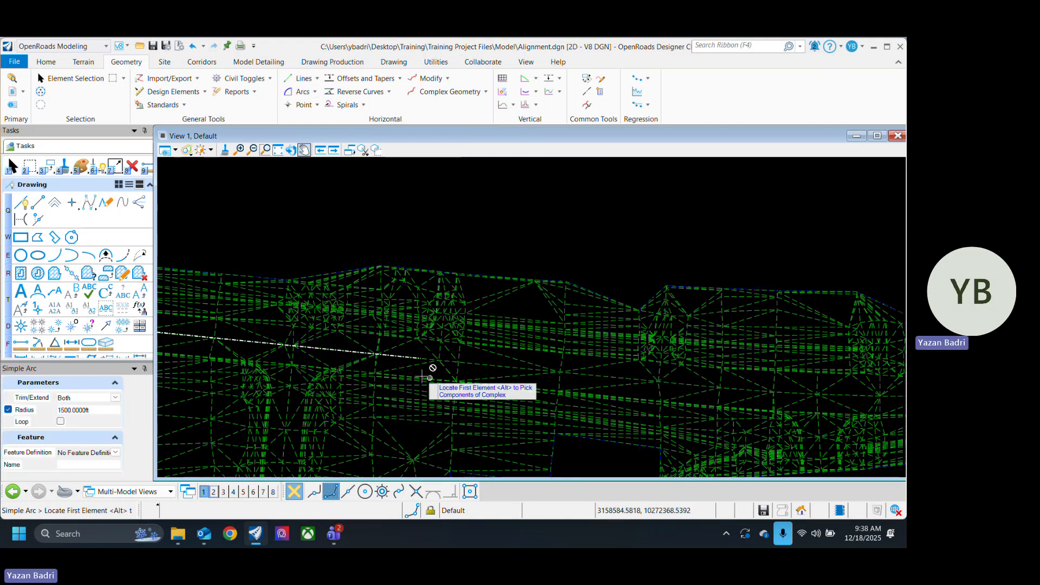
{"action": "left_click", "coordinate": [404, 357]}
{"action": "scroll", "coordinate": [373, 412], "scroll_direction": "down", "scroll_amount": 1}
{"action": "scroll", "coordinate": [753, 377], "scroll_direction": "up", "scroll_amount": 2}
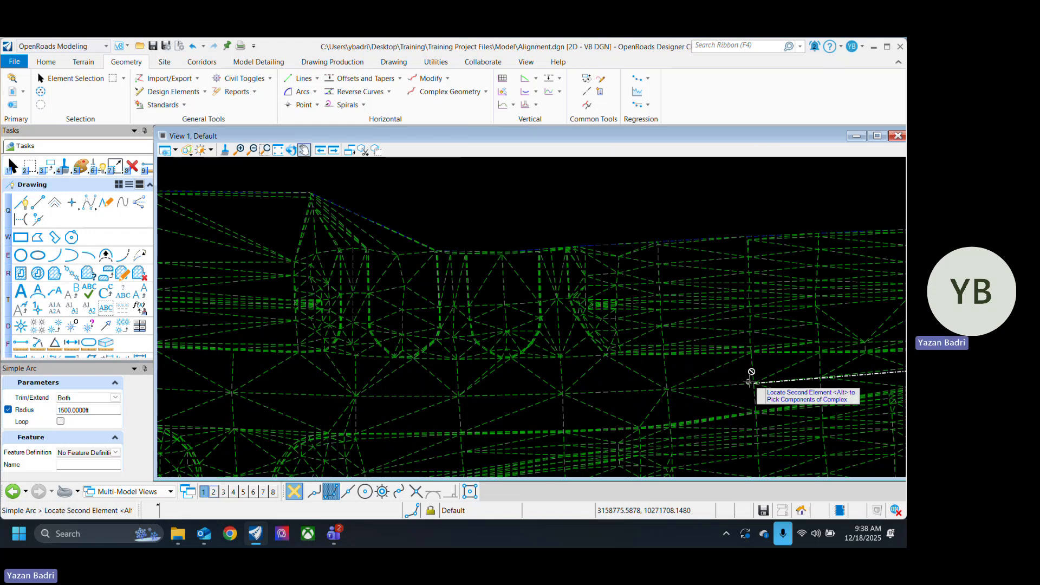
{"action": "left_click", "coordinate": [774, 382]}
{"action": "scroll", "coordinate": [541, 392], "scroll_direction": "down", "scroll_amount": 1}
{"action": "scroll", "coordinate": [517, 399], "scroll_direction": "up", "scroll_amount": 1}
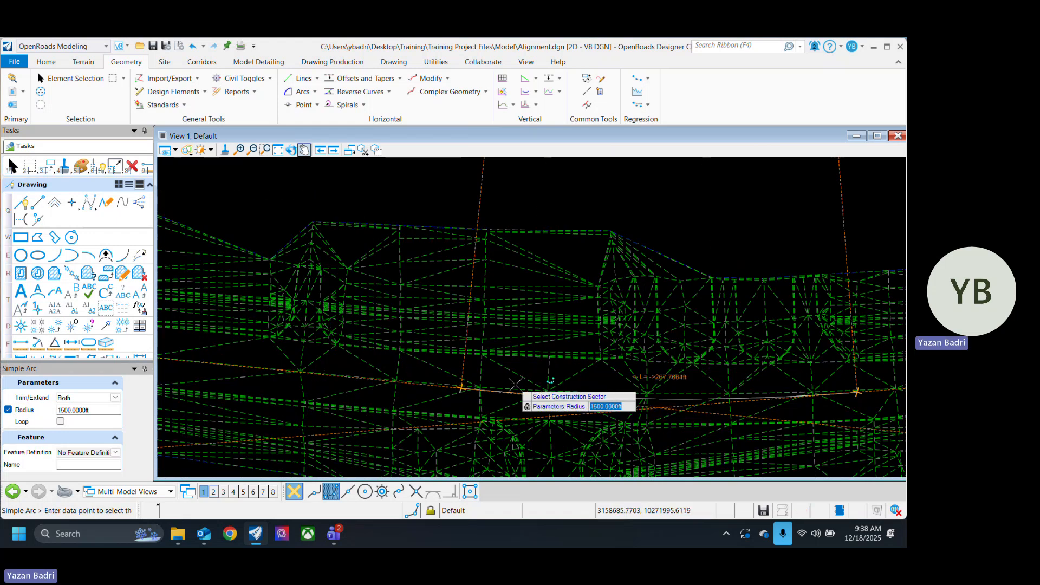
{"action": "scroll", "coordinate": [520, 384], "scroll_direction": "up", "scroll_amount": 1}
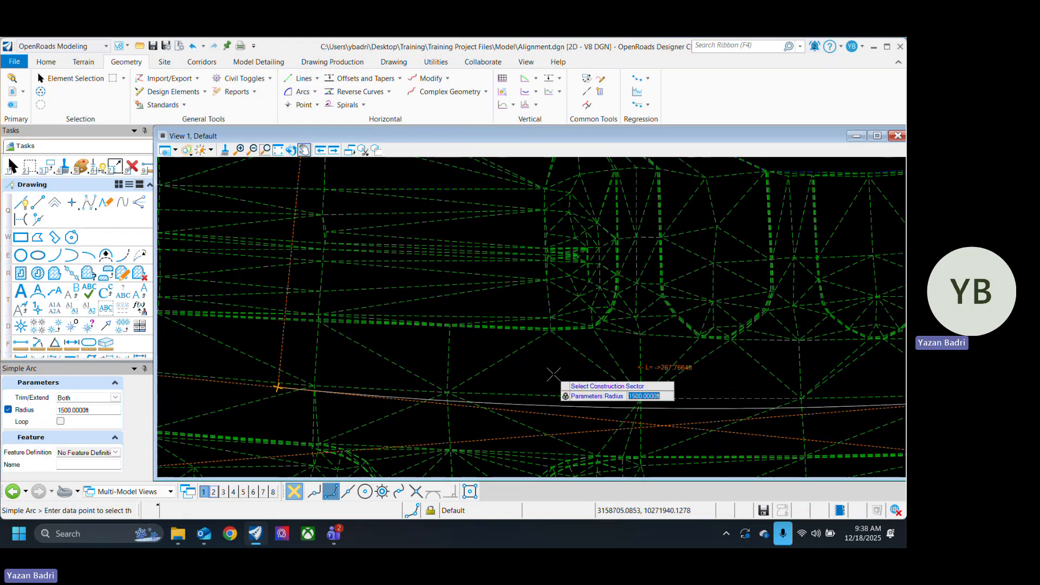
Step: Try radii of 1800, 2000 and 2200 ft for the arc between the second and third Baseline lines
{"action": "type", "text": "1200"}
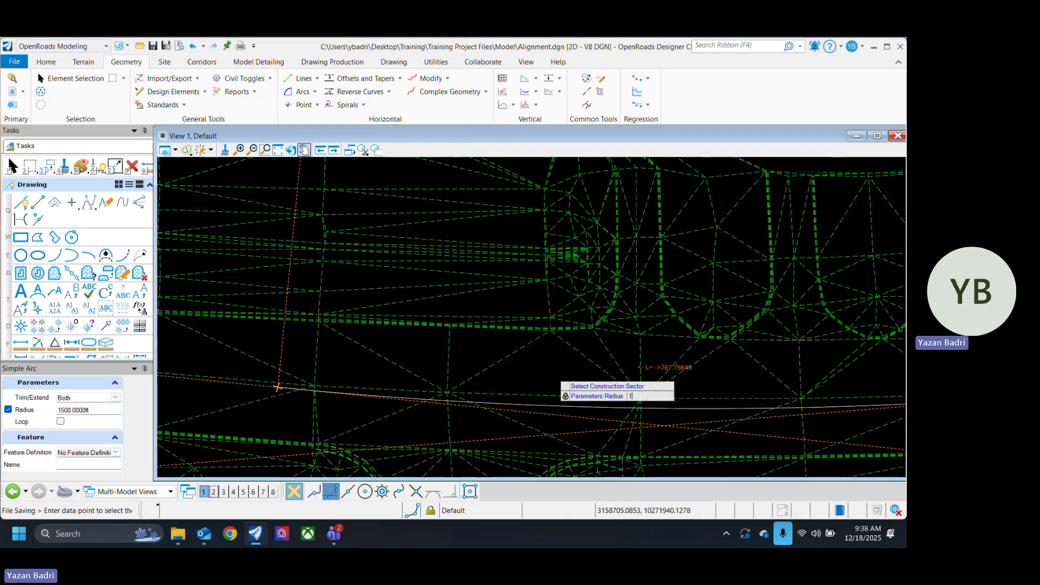
{"action": "key", "text": "Return"}
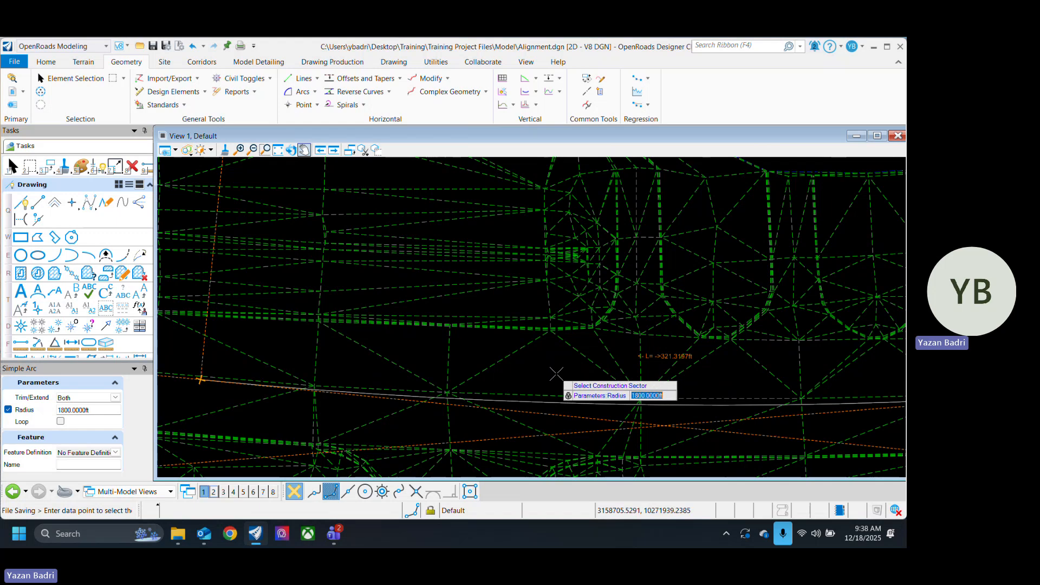
{"action": "type", "text": "2000"}
{"action": "key", "text": "Return"}
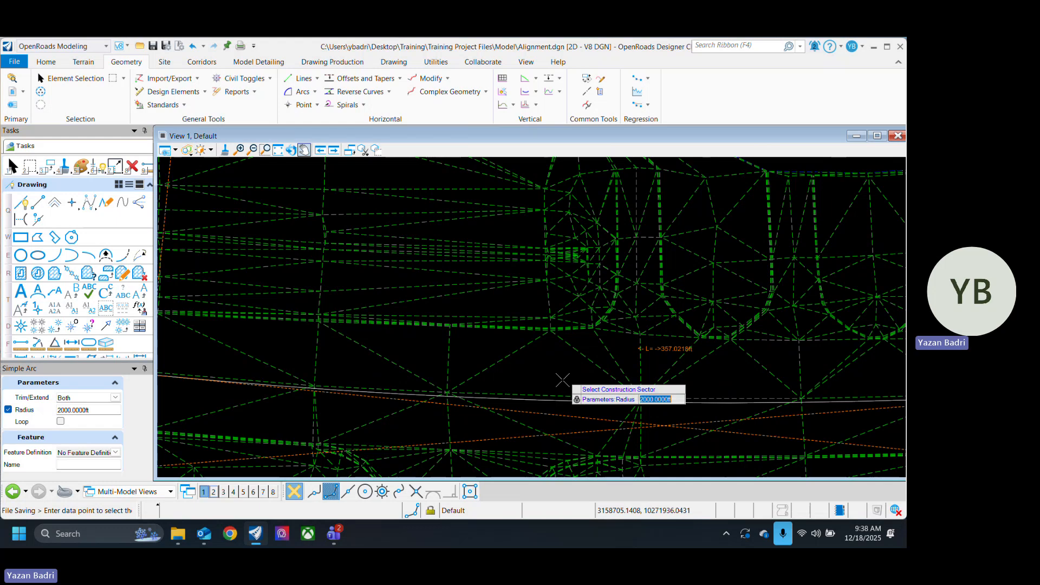
{"action": "type", "text": "2200"}
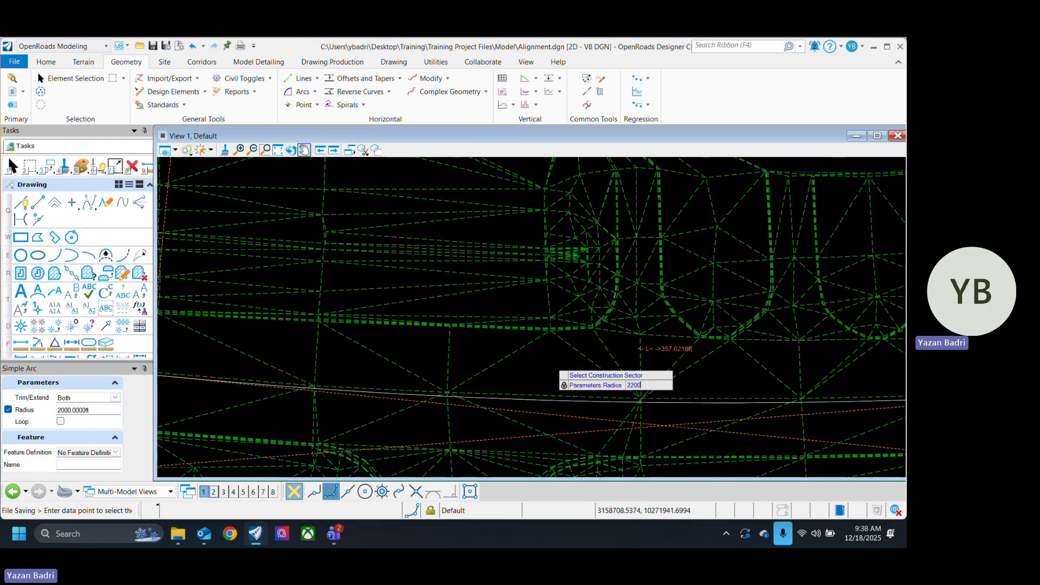
{"action": "key", "text": "Return"}
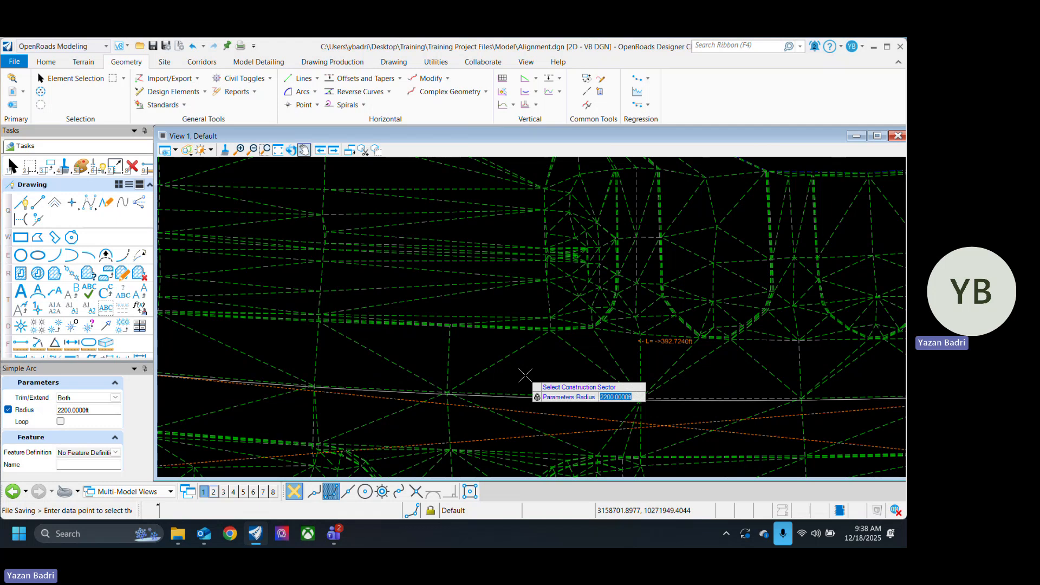
Step: Set the radius to 2300 ft and place the arc between the second and third Baseline lines, trimming both lines to it
{"action": "type", "text": "2300"}
{"action": "key", "text": "Return"}
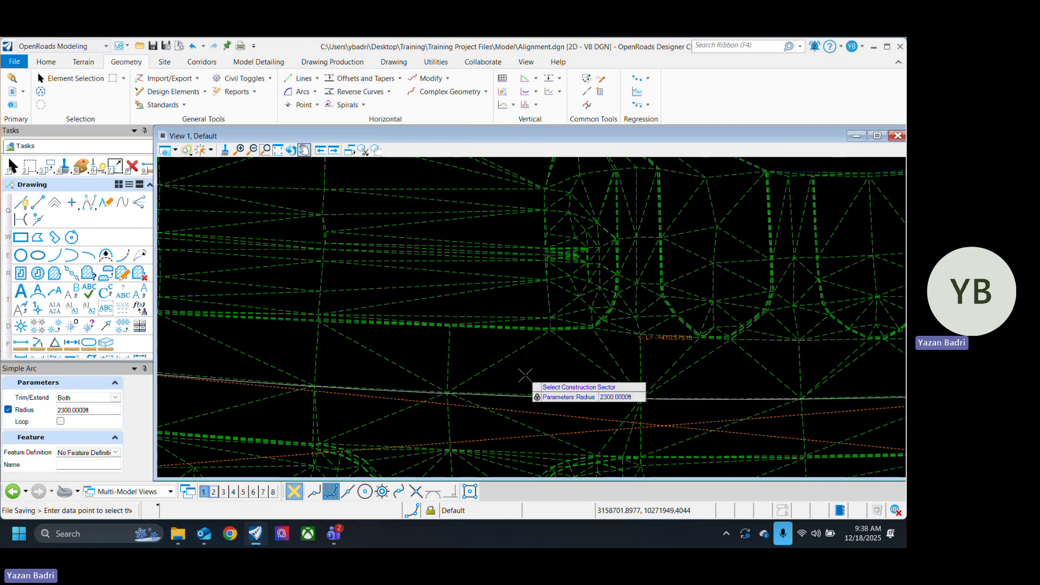
{"action": "left_click", "coordinate": [564, 368]}
{"action": "scroll", "coordinate": [574, 375], "scroll_direction": "down", "scroll_amount": 2}
{"action": "scroll", "coordinate": [569, 293], "scroll_direction": "down", "scroll_amount": 3}
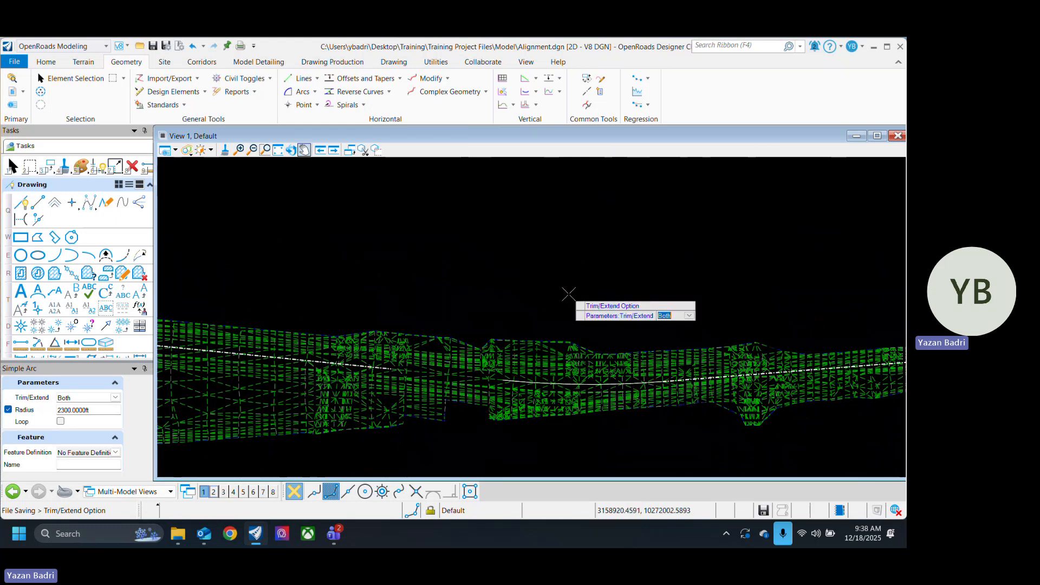
{"action": "left_click", "coordinate": [570, 292]}
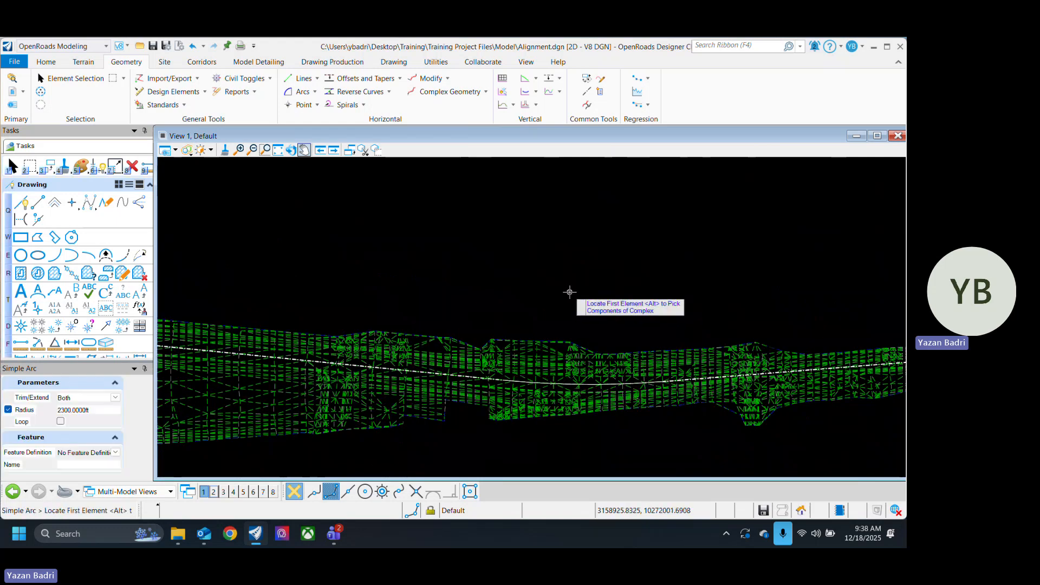
{"action": "left_click", "coordinate": [76, 79]}
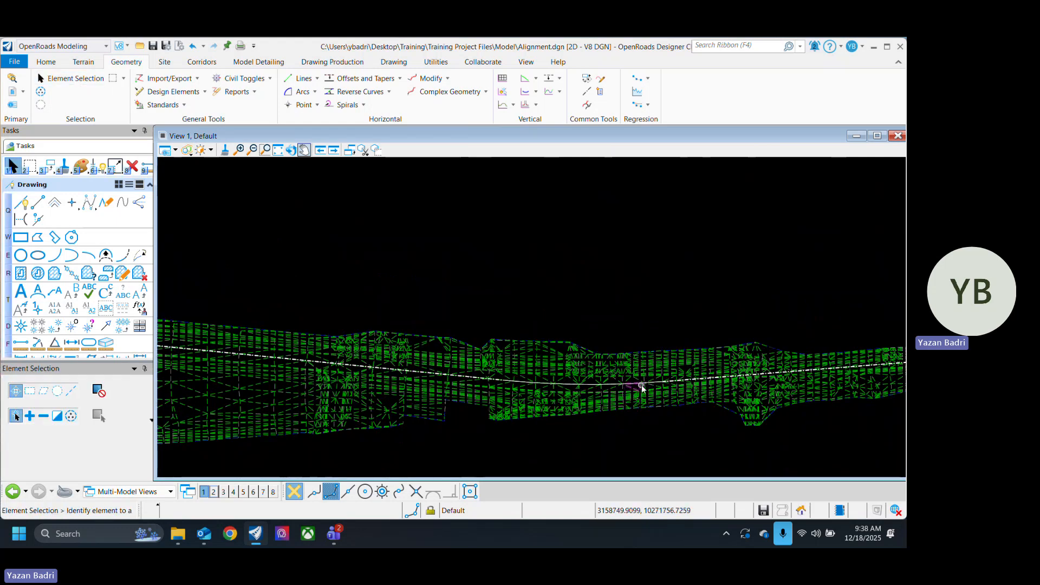
Step: Save the alignment file with both arcs in place
{"action": "scroll", "coordinate": [650, 395], "scroll_direction": "down", "scroll_amount": 2}
{"action": "scroll", "coordinate": [481, 413], "scroll_direction": "up", "scroll_amount": 1}
{"action": "scroll", "coordinate": [481, 413], "scroll_direction": "up", "scroll_amount": 1}
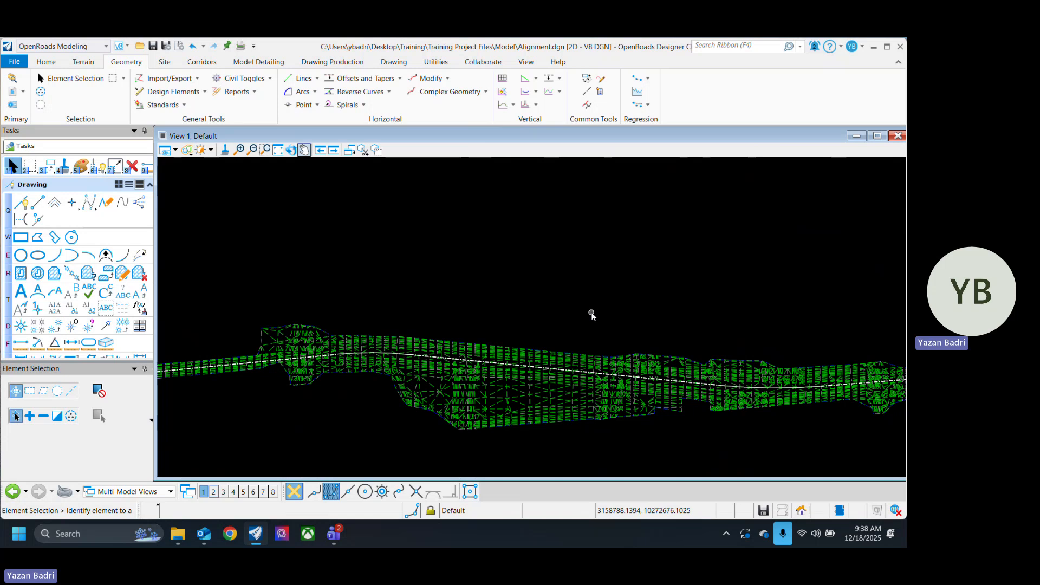
{"action": "key", "text": "ctrl+s"}
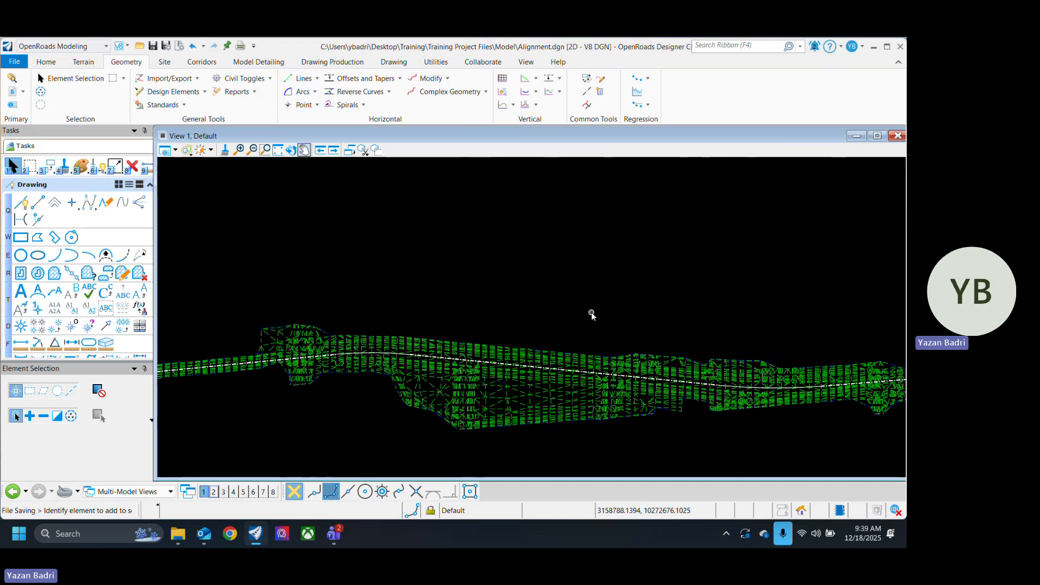
Step: Examine the three Baseline lines and the two connecting arcs along the whole length of the terrain
{"action": "scroll", "coordinate": [766, 414], "scroll_direction": "up", "scroll_amount": 3}
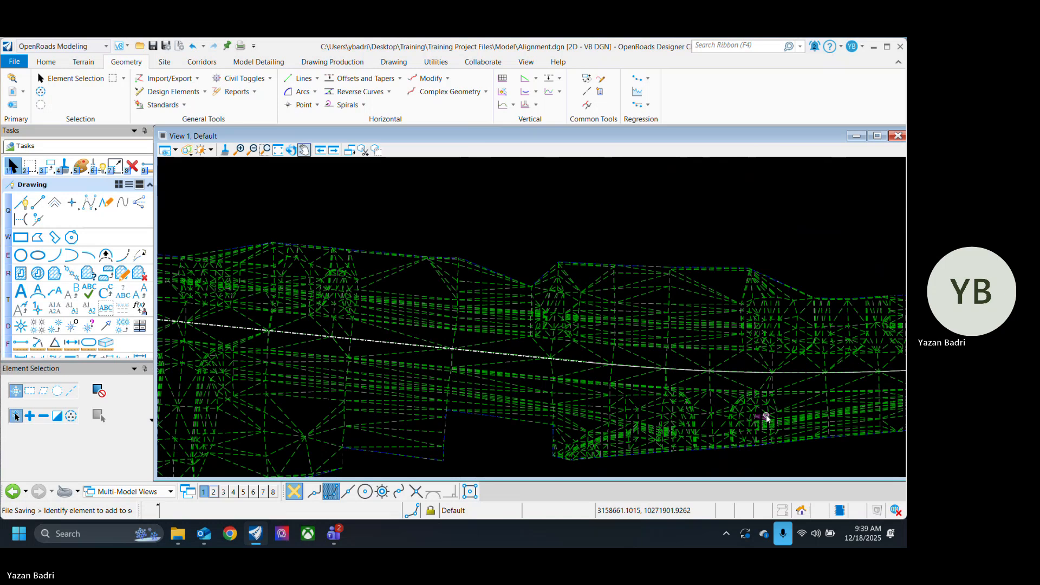
{"action": "scroll", "coordinate": [766, 415], "scroll_direction": "down", "scroll_amount": 2}
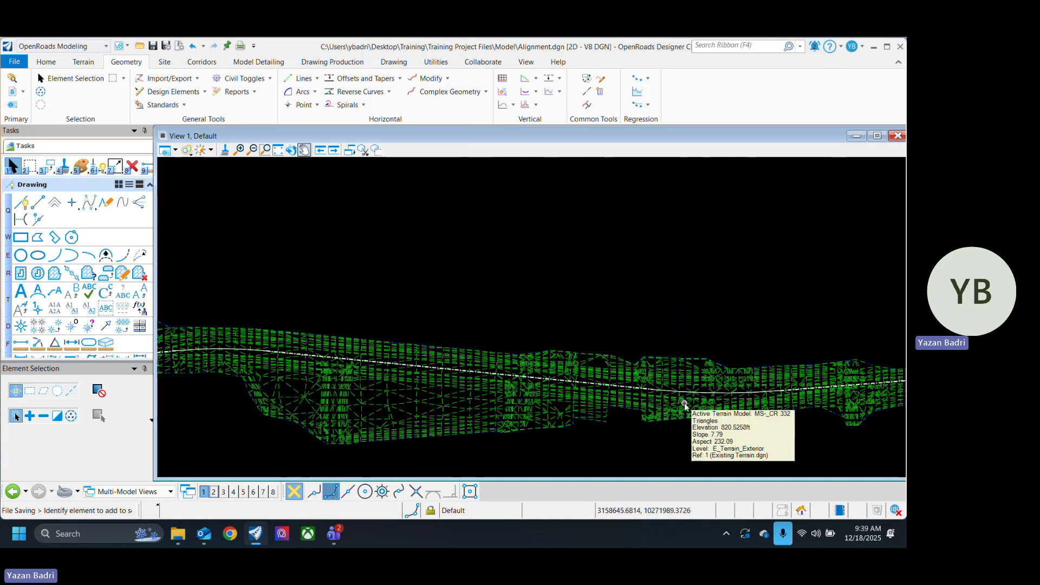
{"action": "middle_click_drag", "start_coordinate": [523, 310], "coordinate": [797, 323]}
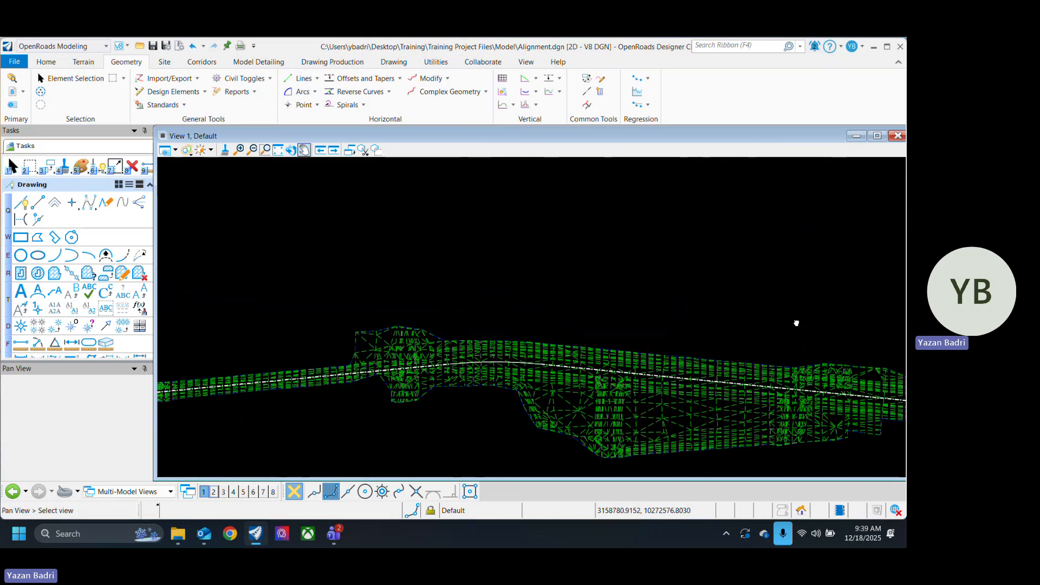
{"action": "scroll", "coordinate": [474, 401], "scroll_direction": "up", "scroll_amount": 2}
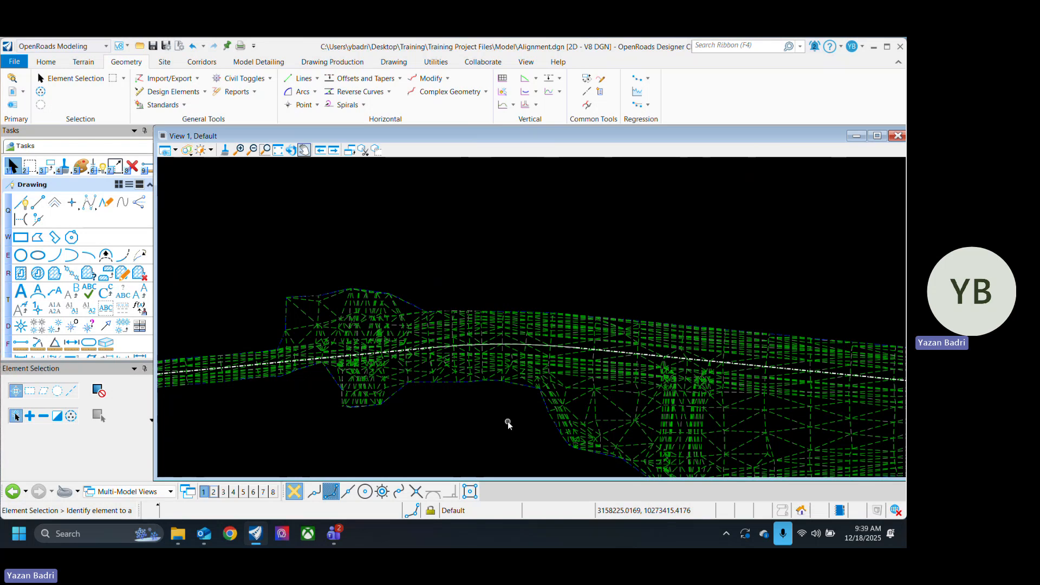
{"action": "scroll", "coordinate": [499, 396], "scroll_direction": "down", "scroll_amount": 4}
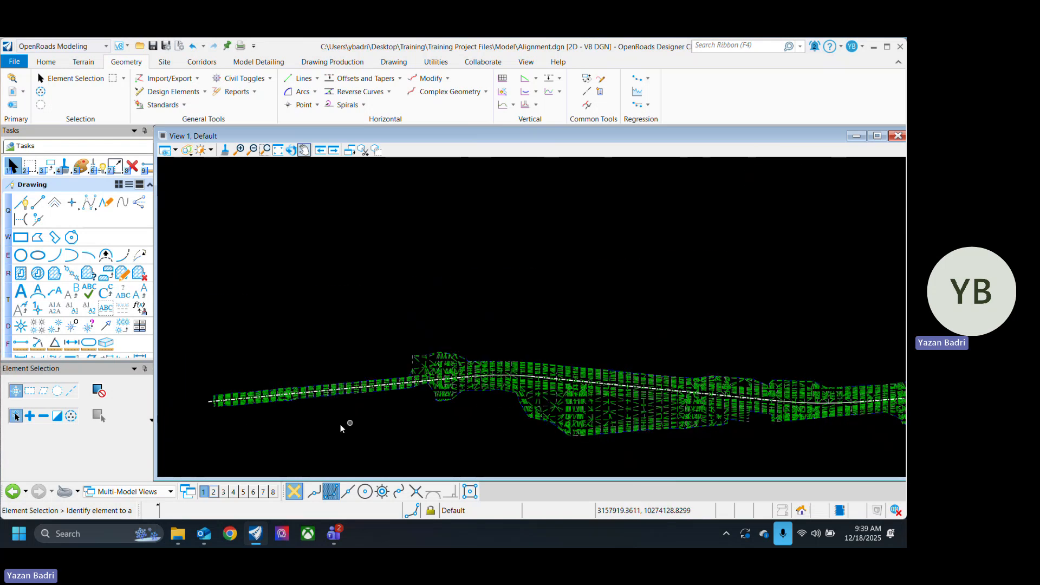
{"action": "scroll", "coordinate": [265, 428], "scroll_direction": "up", "scroll_amount": 5}
{"action": "scroll", "coordinate": [542, 361], "scroll_direction": "down", "scroll_amount": 6}
{"action": "mouse_move", "coordinate": [694, 385]}
{"action": "middle_mouse_down"}
{"action": "mouse_move", "coordinate": [418, 383]}
{"action": "mouse_move", "coordinate": [594, 377]}
{"action": "mouse_move", "coordinate": [548, 390]}
{"action": "middle_mouse_up"}
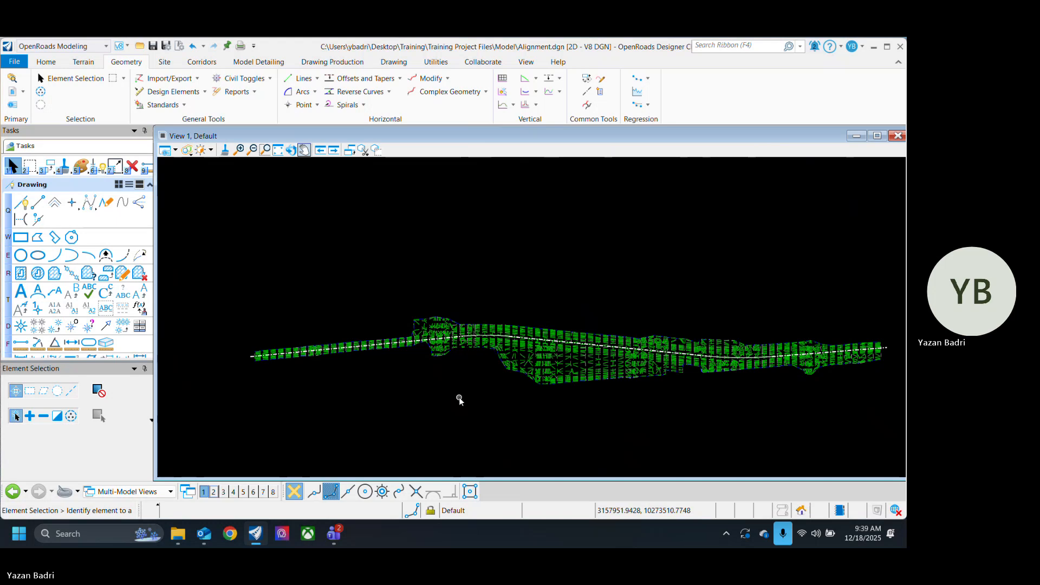
{"action": "scroll", "coordinate": [260, 379], "scroll_direction": "up", "scroll_amount": 3}
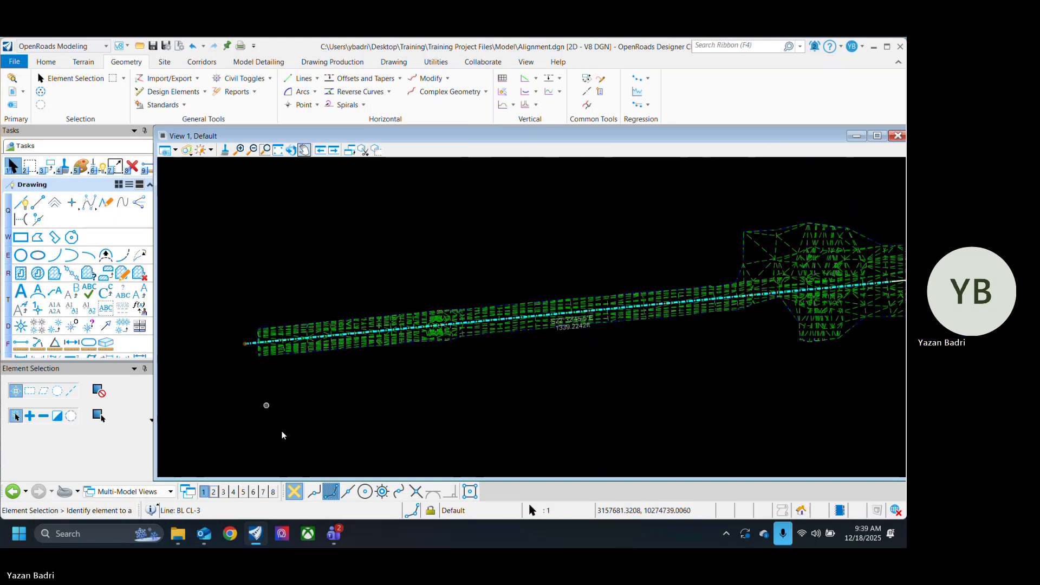
{"action": "scroll", "coordinate": [339, 409], "scroll_direction": "down", "scroll_amount": 3}
{"action": "scroll", "coordinate": [580, 375], "scroll_direction": "up", "scroll_amount": 5}
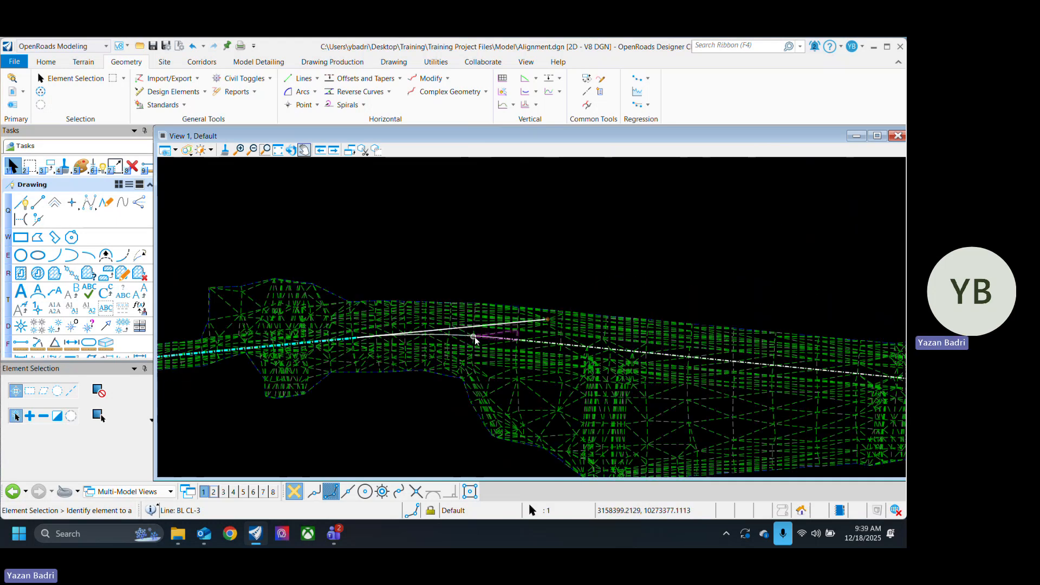
{"action": "scroll", "coordinate": [524, 398], "scroll_direction": "down", "scroll_amount": 2}
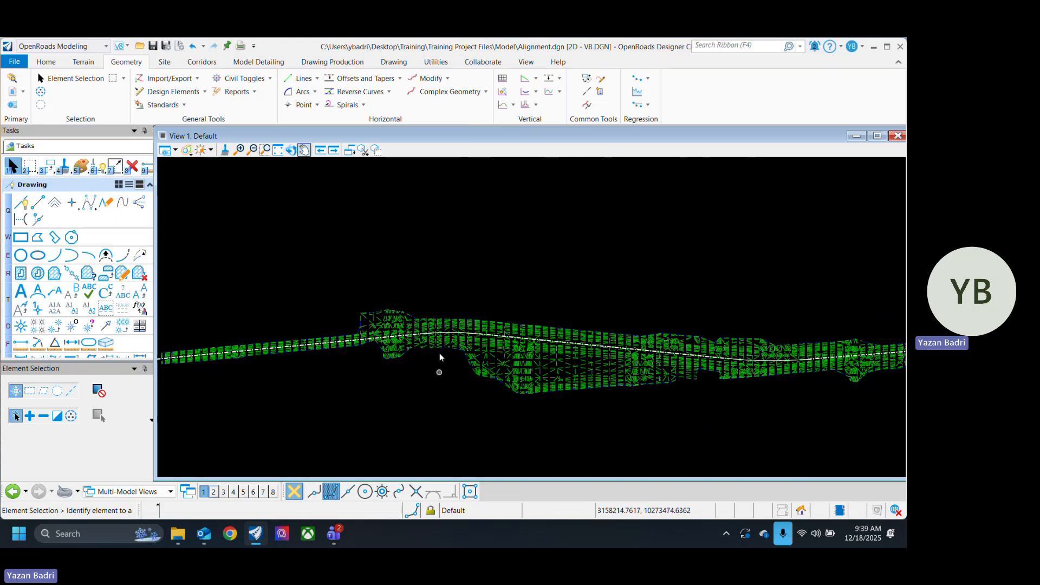
{"action": "scroll", "coordinate": [440, 353], "scroll_direction": "up", "scroll_amount": 3}
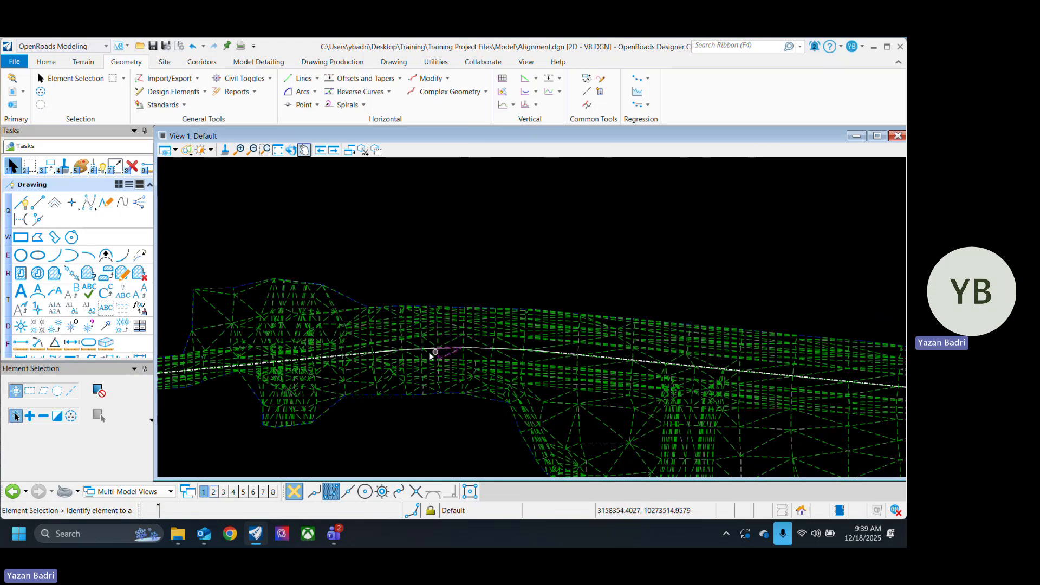
{"action": "scroll", "coordinate": [433, 346], "scroll_direction": "up", "scroll_amount": 4}
{"action": "scroll", "coordinate": [401, 333], "scroll_direction": "down", "scroll_amount": 5}
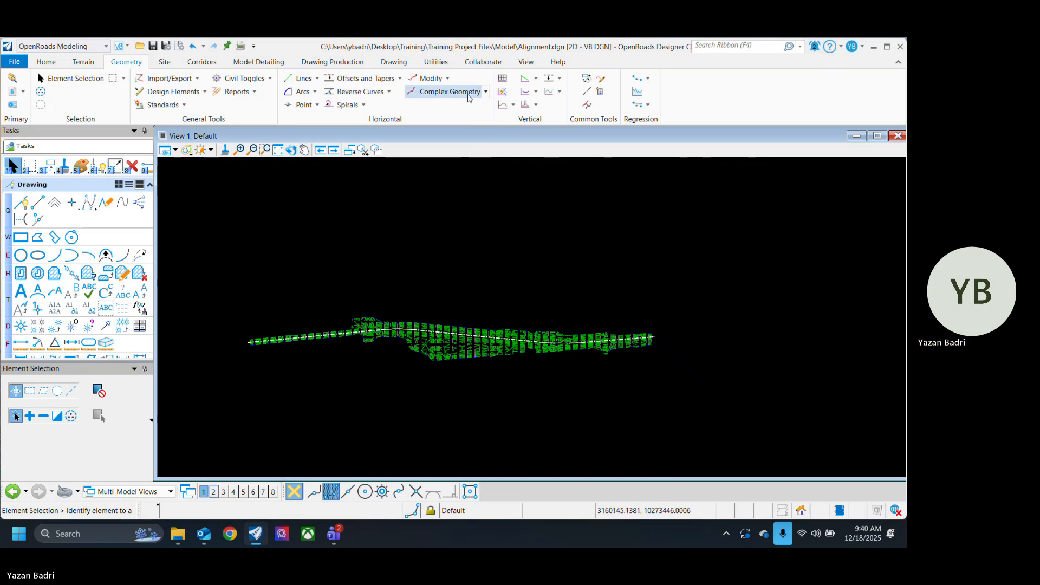
Step: Join the lines and arcs with Complex By Element, using the Automatic method and the Baseline feature definition, starting from the first line's outer end
{"action": "left_click", "coordinate": [486, 93]}
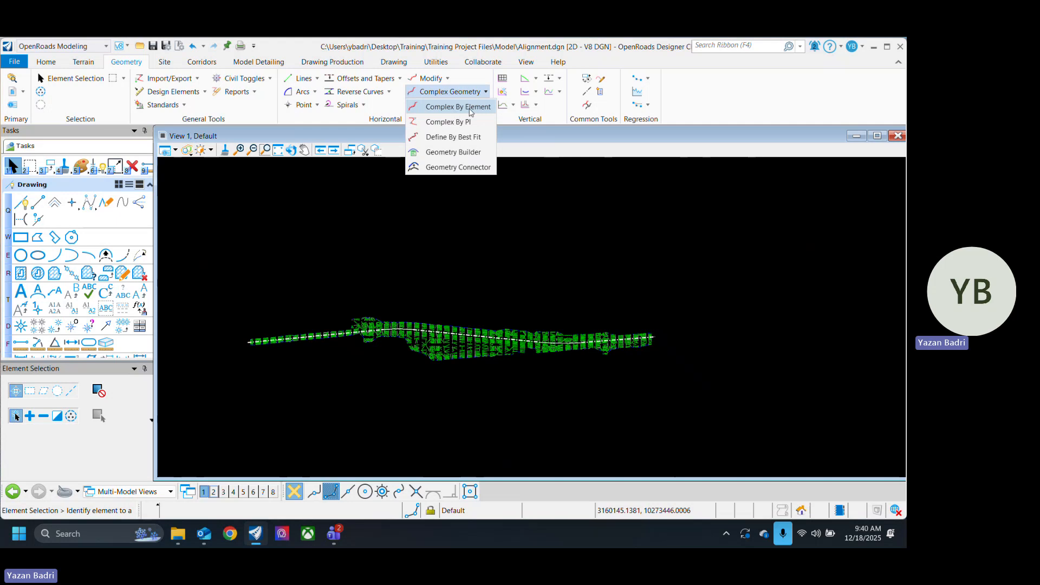
{"action": "left_click", "coordinate": [469, 107]}
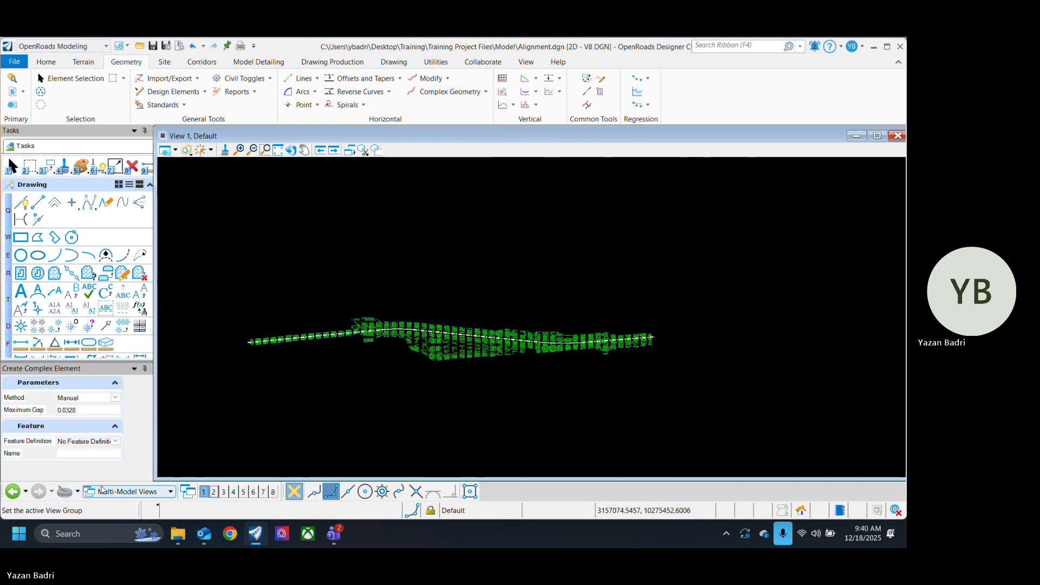
{"action": "left_click", "coordinate": [116, 397]}
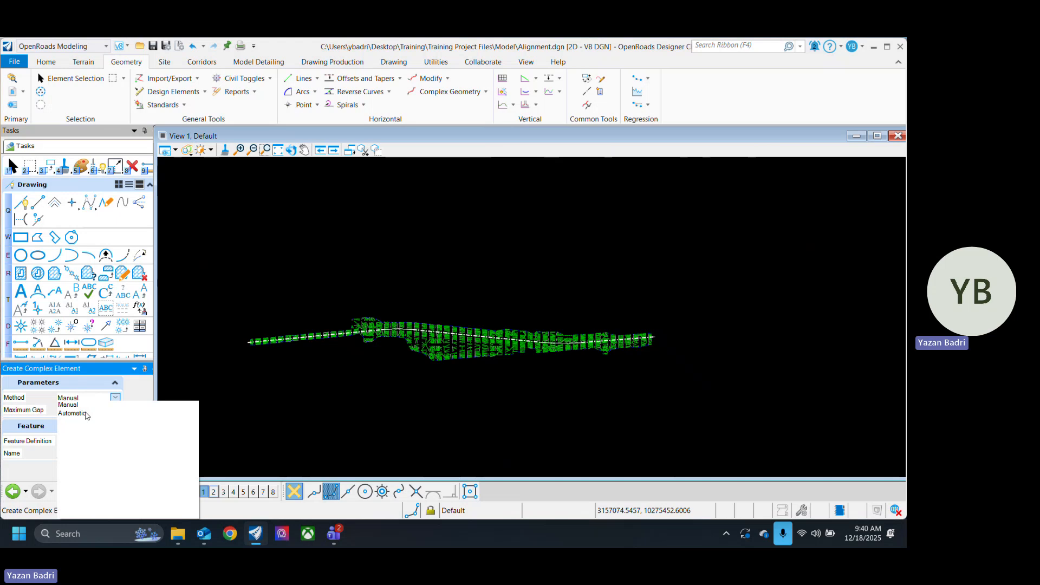
{"action": "left_click", "coordinate": [84, 413]}
{"action": "scroll", "coordinate": [239, 367], "scroll_direction": "up", "scroll_amount": 3}
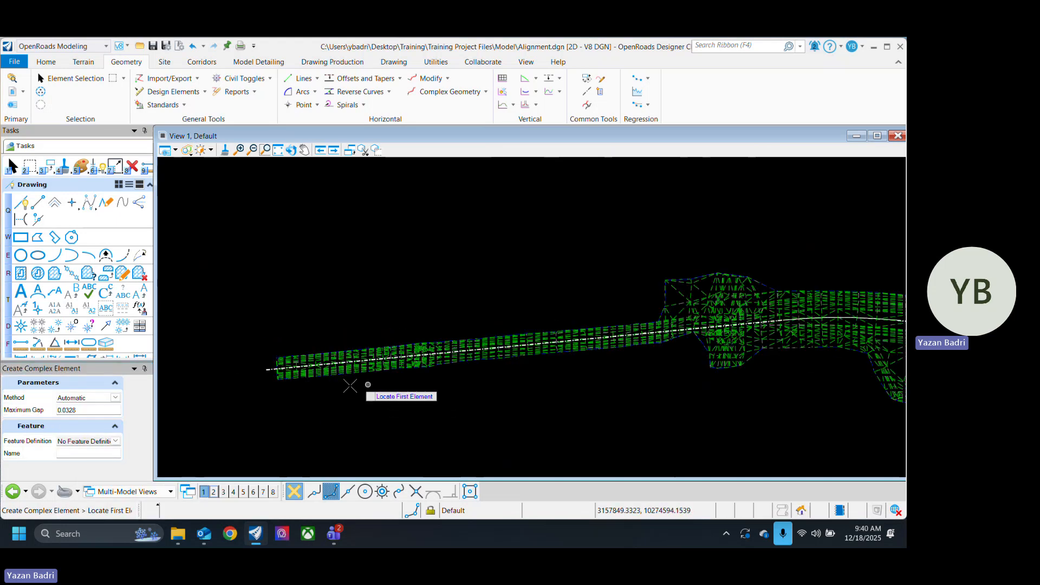
{"action": "left_click", "coordinate": [115, 441]}
{"action": "left_click", "coordinate": [63, 414]}
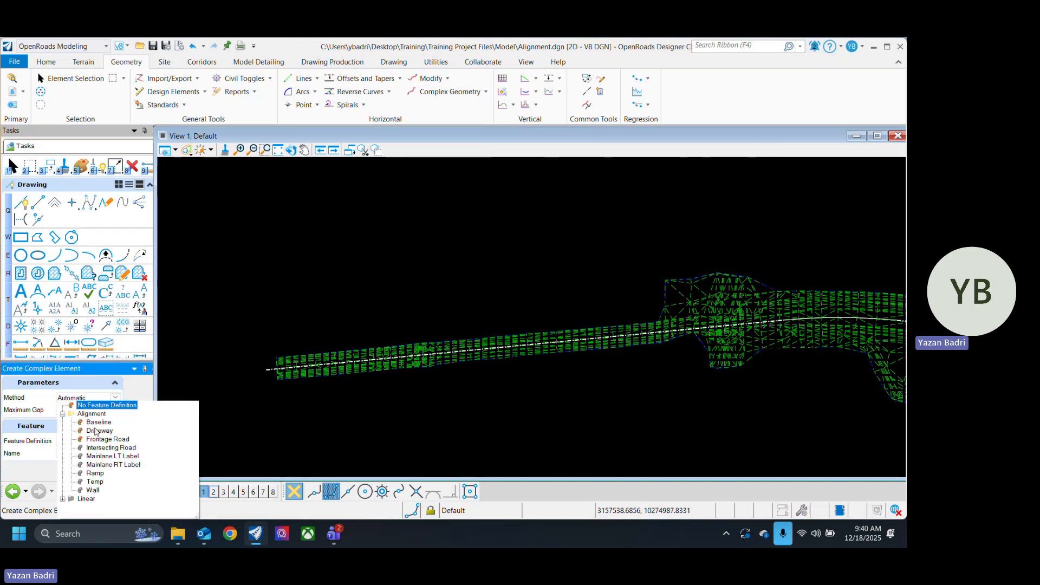
{"action": "left_click", "coordinate": [98, 423]}
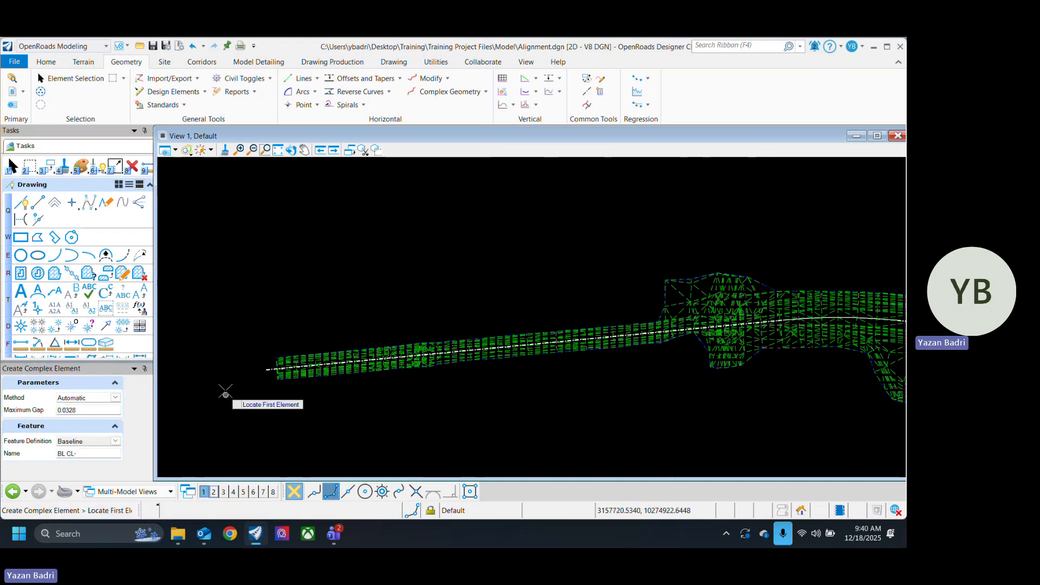
{"action": "left_click", "coordinate": [267, 370]}
{"action": "scroll", "coordinate": [230, 408], "scroll_direction": "down", "scroll_amount": 3}
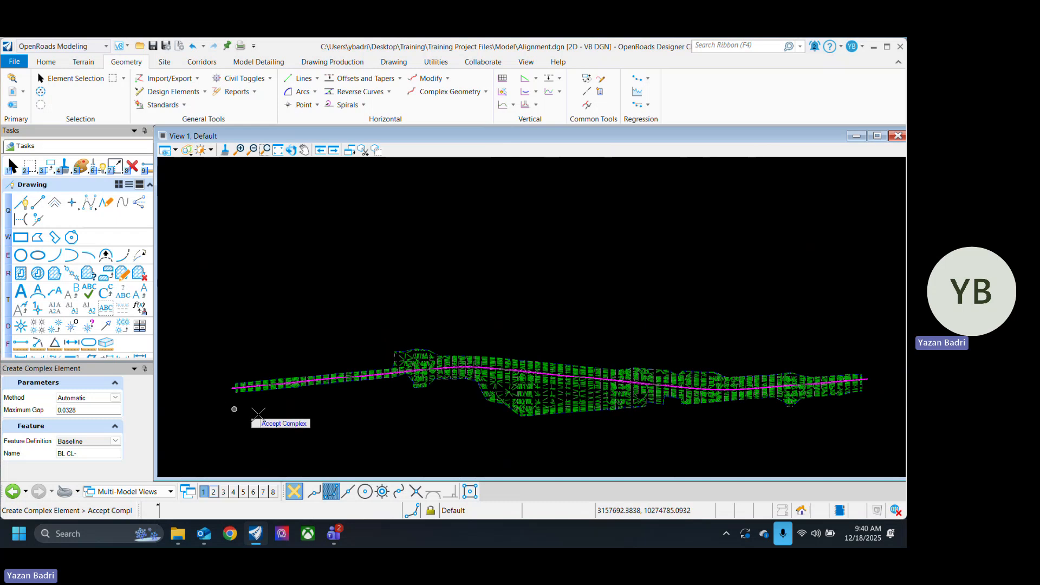
{"action": "left_click", "coordinate": [356, 423]}
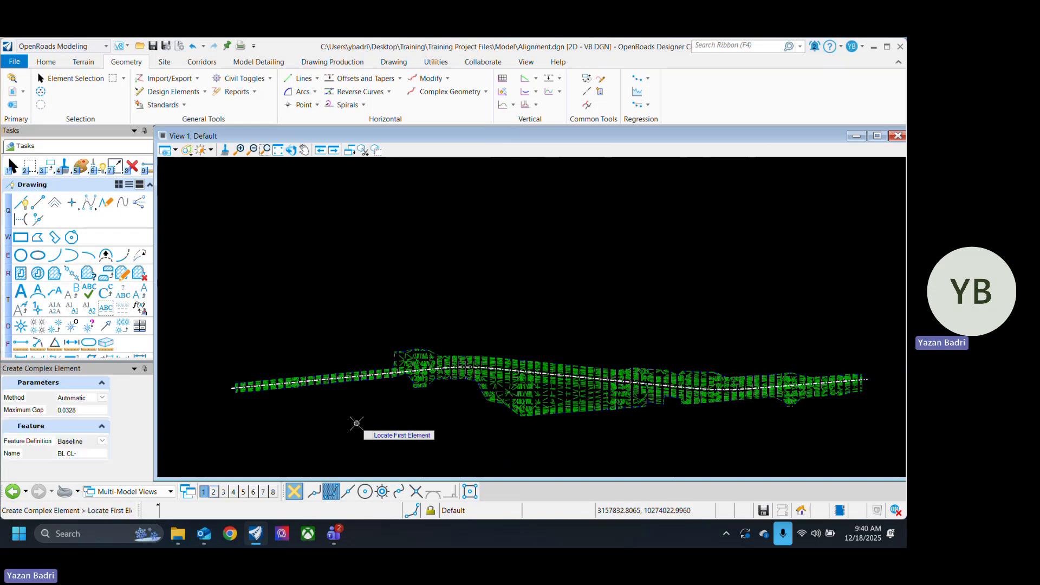
{"action": "left_click", "coordinate": [67, 83]}
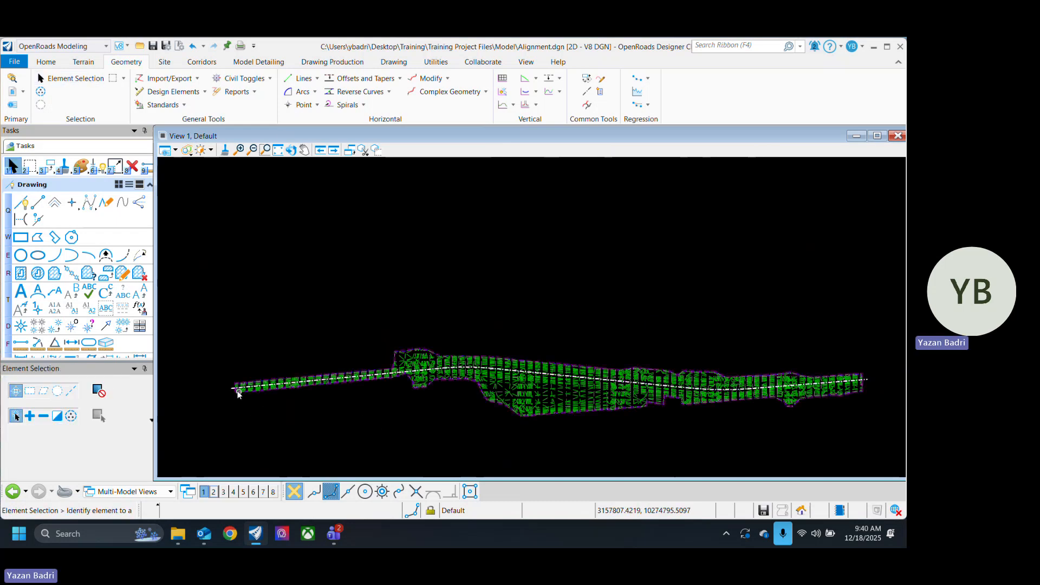
Step: Select the joined alignment, check its full extent over the terrain, and clear the selection
{"action": "scroll", "coordinate": [235, 389], "scroll_direction": "up", "scroll_amount": 6}
{"action": "left_click", "coordinate": [225, 383]}
{"action": "scroll", "coordinate": [276, 360], "scroll_direction": "down", "scroll_amount": 5}
{"action": "scroll", "coordinate": [227, 382], "scroll_direction": "down", "scroll_amount": 3}
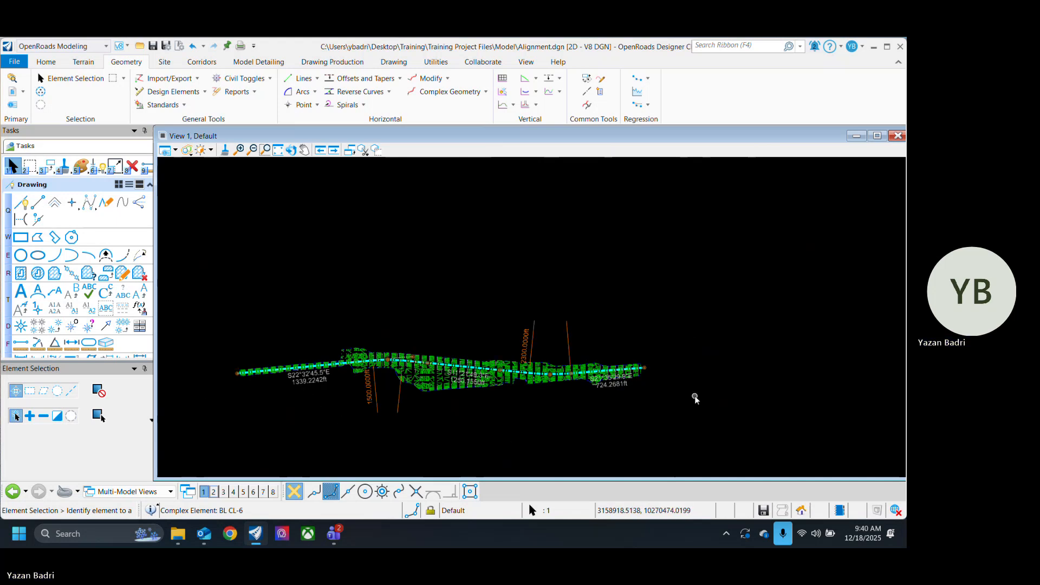
{"action": "left_click", "coordinate": [272, 407]}
Step: Open the joined alignment's profile model in View 2 and clear the selection
{"action": "scroll", "coordinate": [177, 383], "scroll_direction": "up", "scroll_amount": 4}
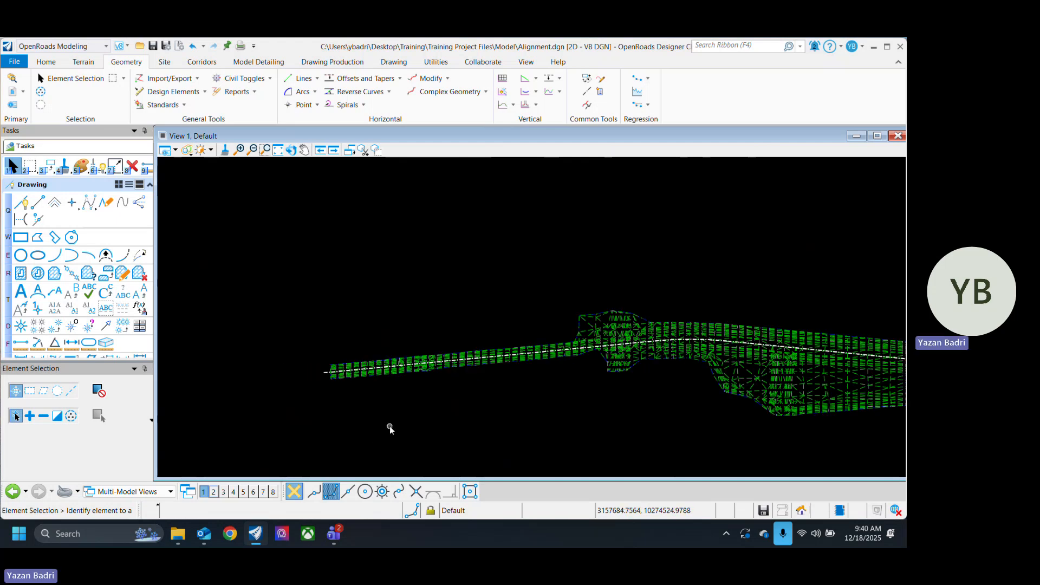
{"action": "scroll", "coordinate": [302, 390], "scroll_direction": "up", "scroll_amount": 2}
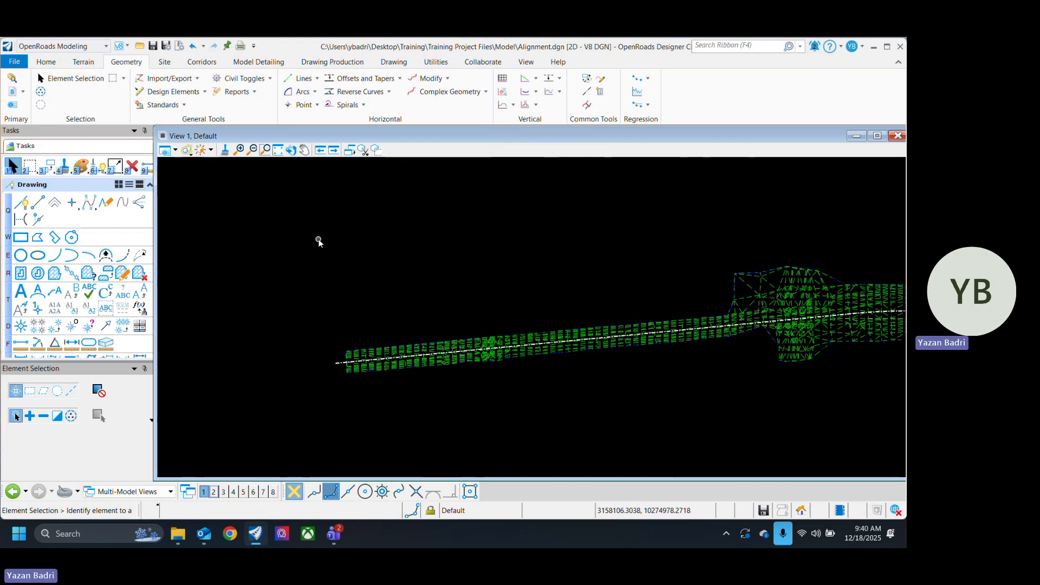
{"action": "left_click", "coordinate": [449, 79]}
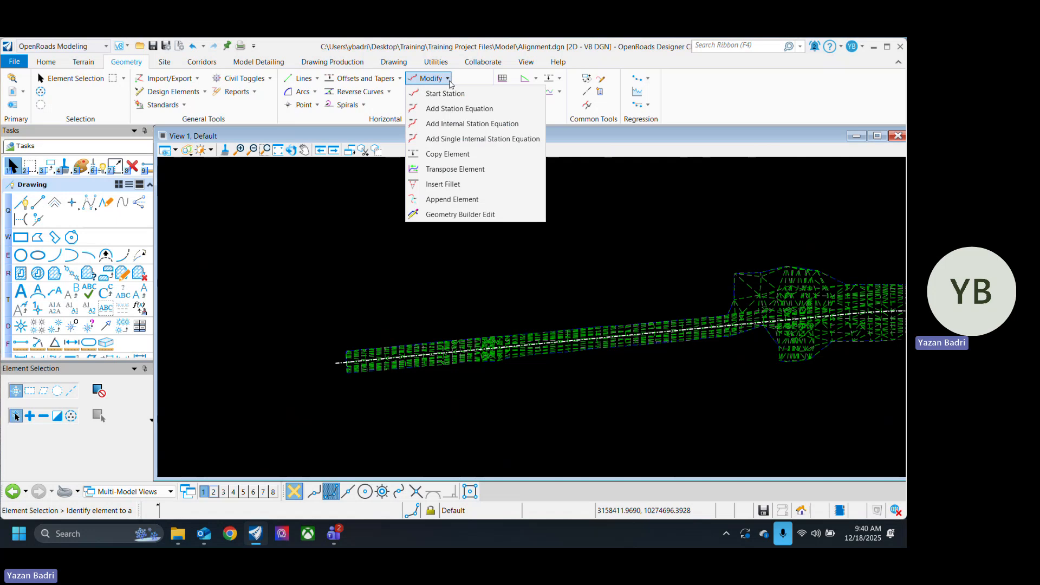
{"action": "left_click", "coordinate": [379, 233]}
{"action": "scroll", "coordinate": [323, 349], "scroll_direction": "up", "scroll_amount": 1}
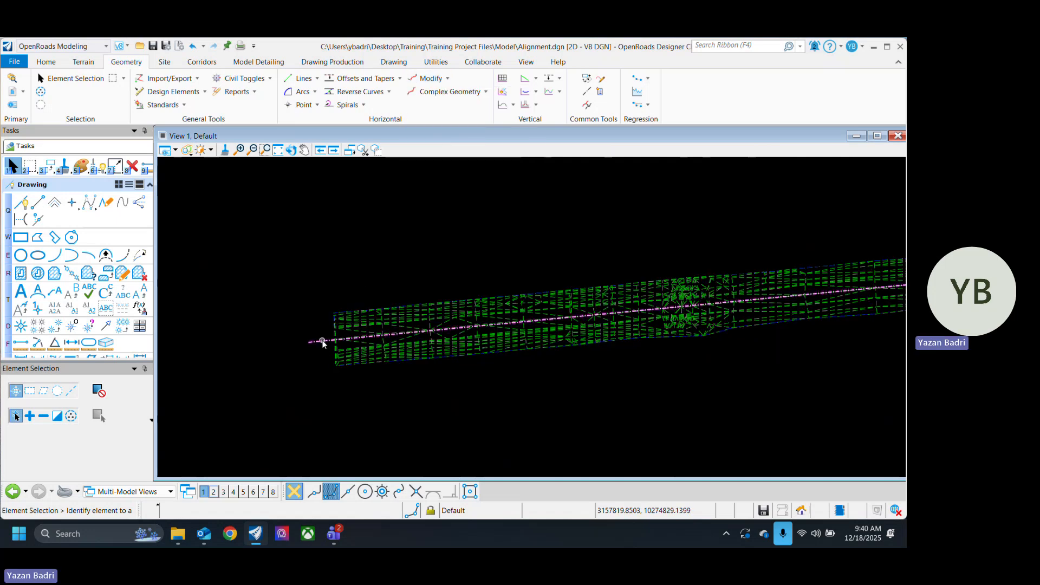
{"action": "left_click", "coordinate": [323, 342]}
{"action": "left_click", "coordinate": [336, 335]}
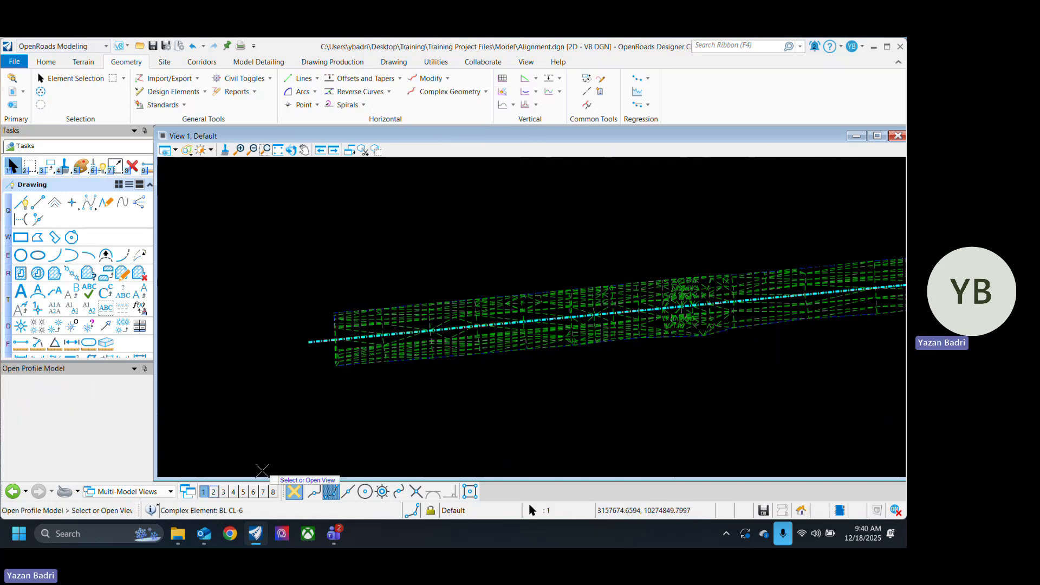
{"action": "left_click", "coordinate": [213, 491]}
{"action": "left_click", "coordinate": [611, 291]}
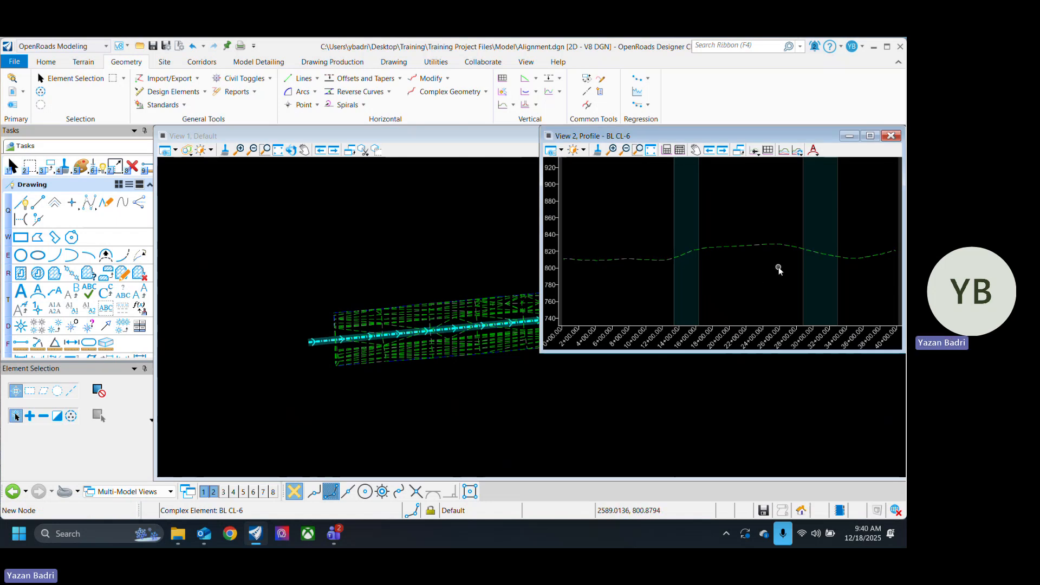
{"action": "left_click", "coordinate": [436, 235]}
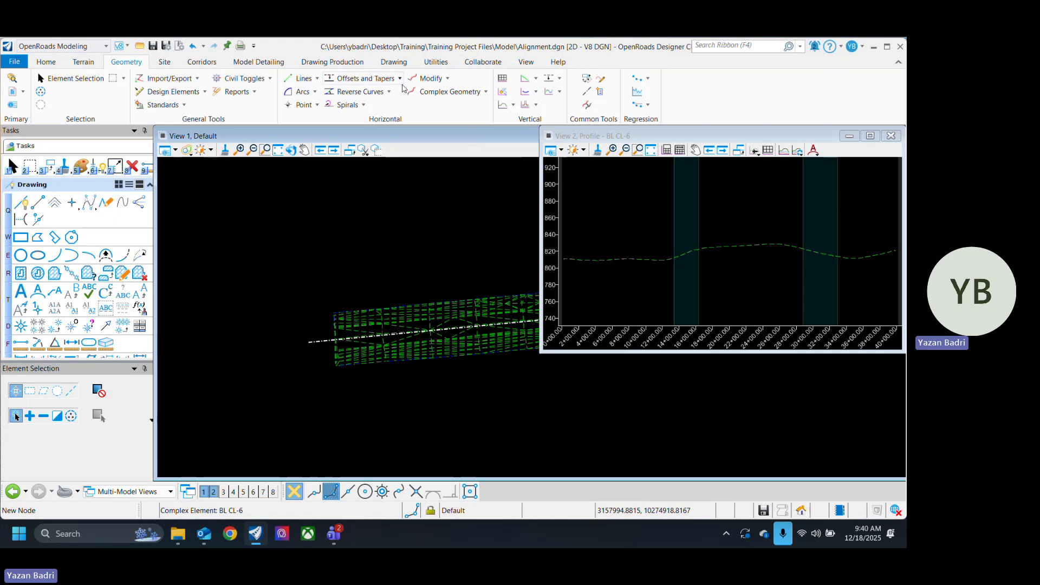
Step: Define the joined alignment's start station as 10+00 at its outer end beside the terrain, and leave the Start Station command
{"action": "left_click", "coordinate": [448, 79]}
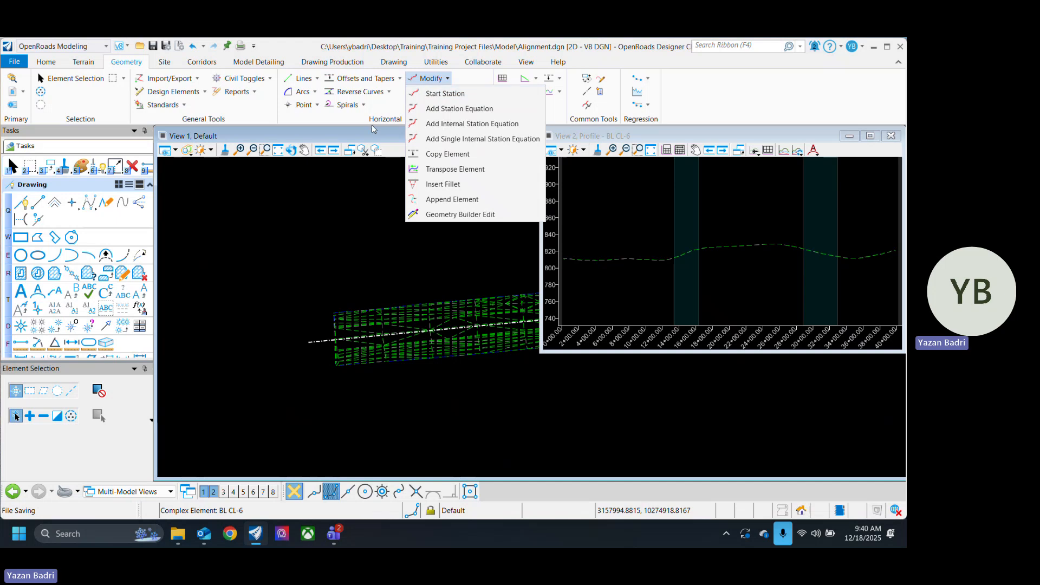
{"action": "left_click", "coordinate": [321, 122]}
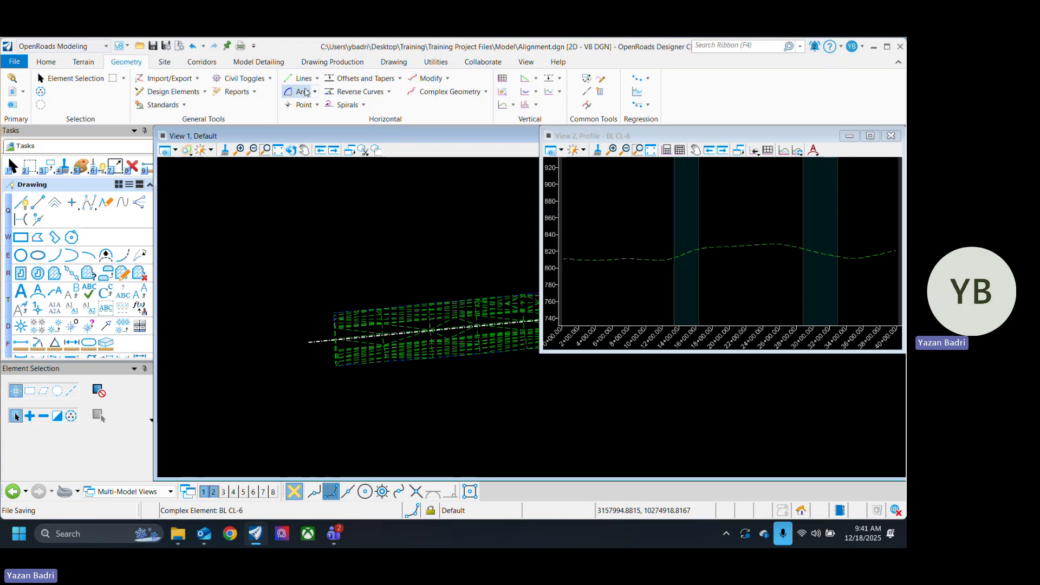
{"action": "left_click", "coordinate": [448, 79]}
{"action": "left_click", "coordinate": [450, 94]}
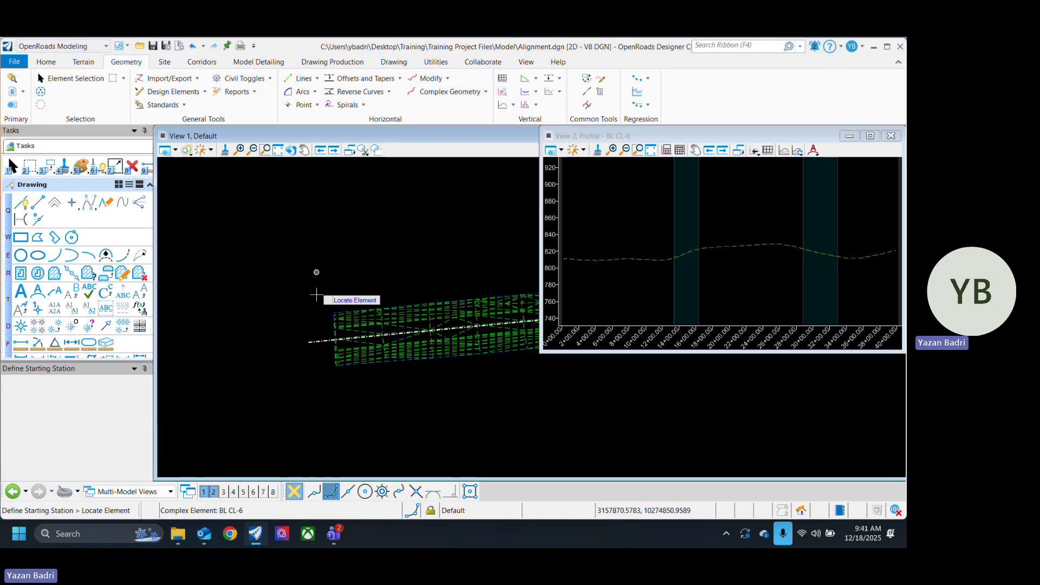
{"action": "left_click", "coordinate": [313, 342]}
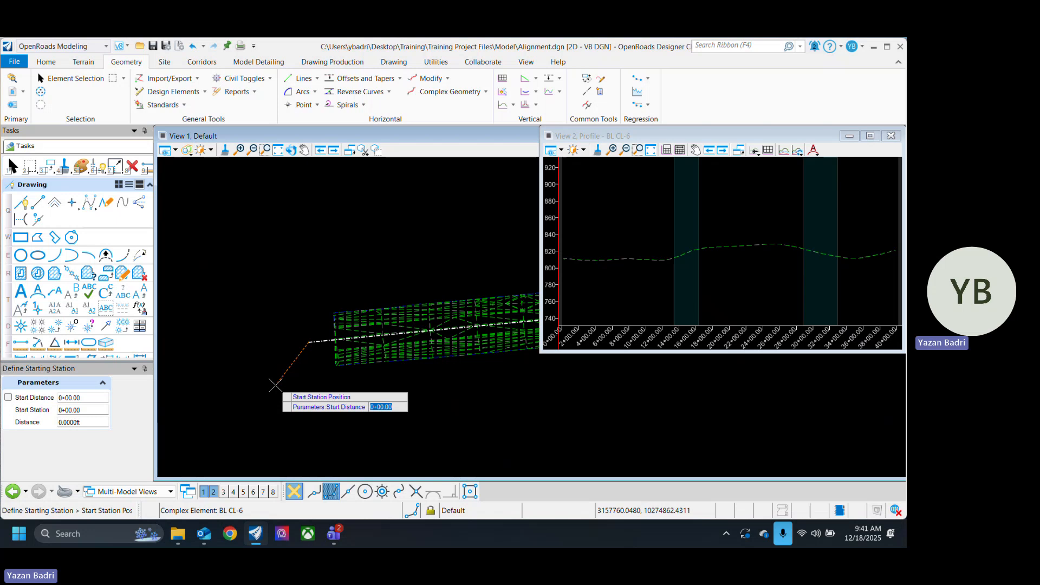
{"action": "left_click", "coordinate": [276, 385]}
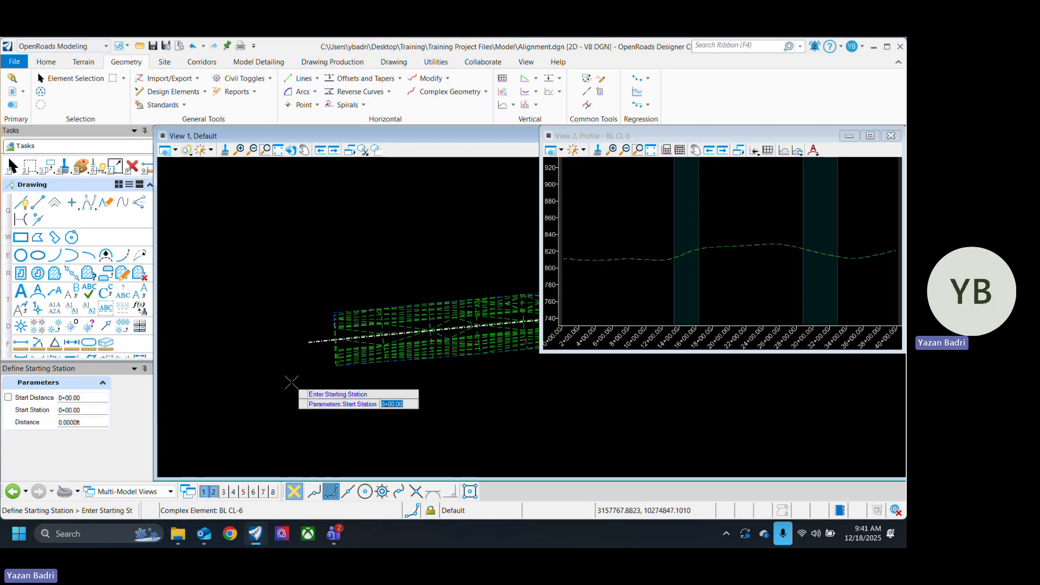
{"action": "type", "text": "10+"}
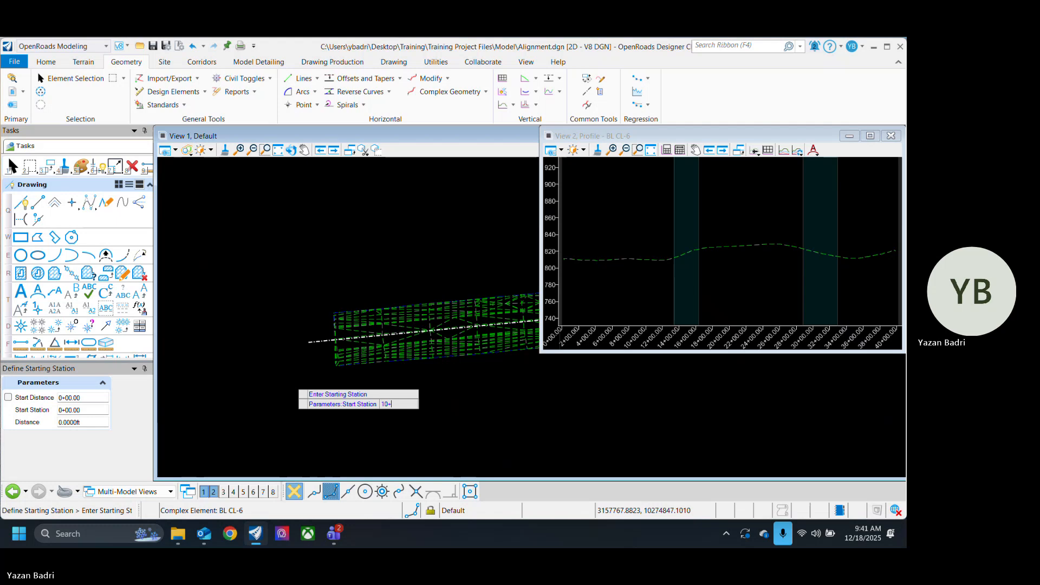
{"action": "type", "text": "00"}
{"action": "key", "text": "Return"}
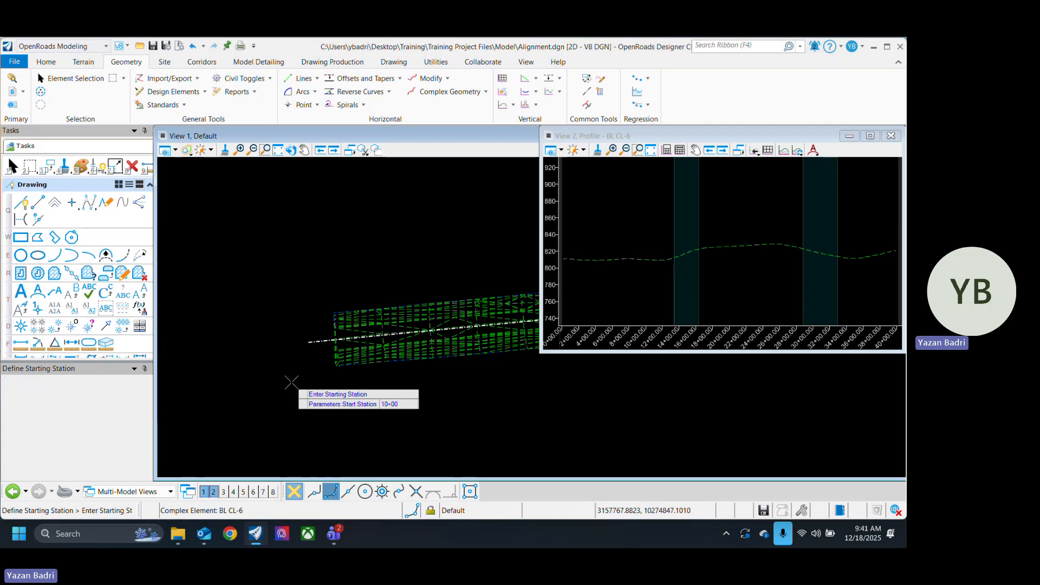
{"action": "left_click", "coordinate": [75, 79]}
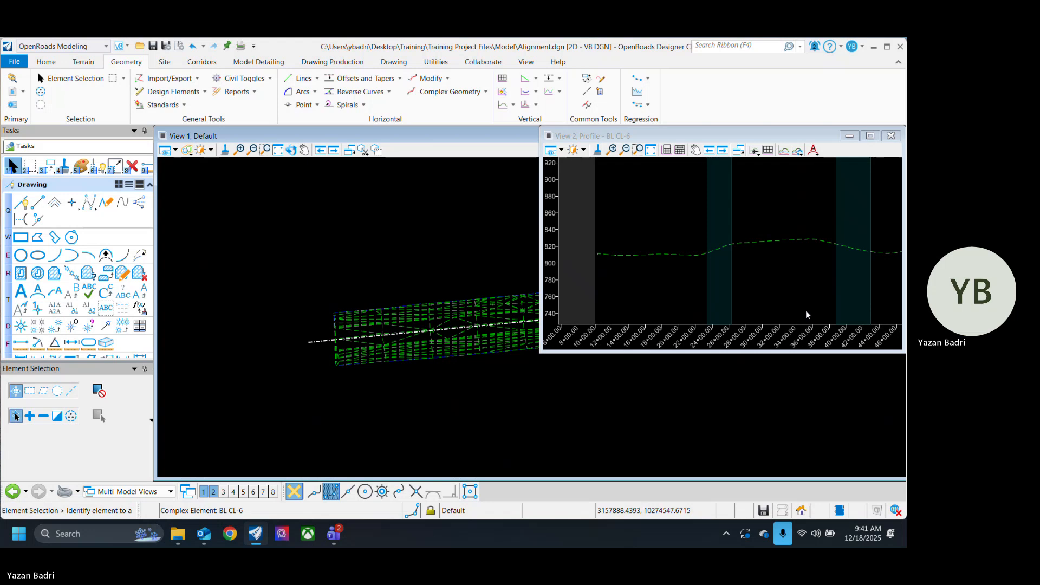
Step: Check the alignment's stationing in the profile and with Analyze Point at several spots near its start, and save the file
{"action": "scroll", "coordinate": [807, 311], "scroll_direction": "down", "scroll_amount": 2}
{"action": "scroll", "coordinate": [675, 302], "scroll_direction": "up", "scroll_amount": 5}
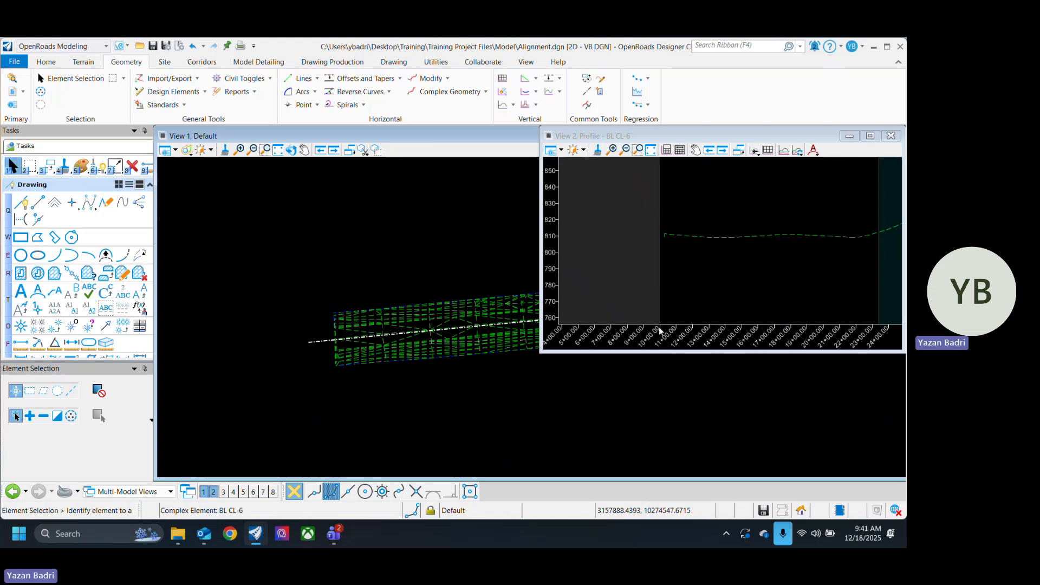
{"action": "scroll", "coordinate": [629, 265], "scroll_direction": "down", "scroll_amount": 1}
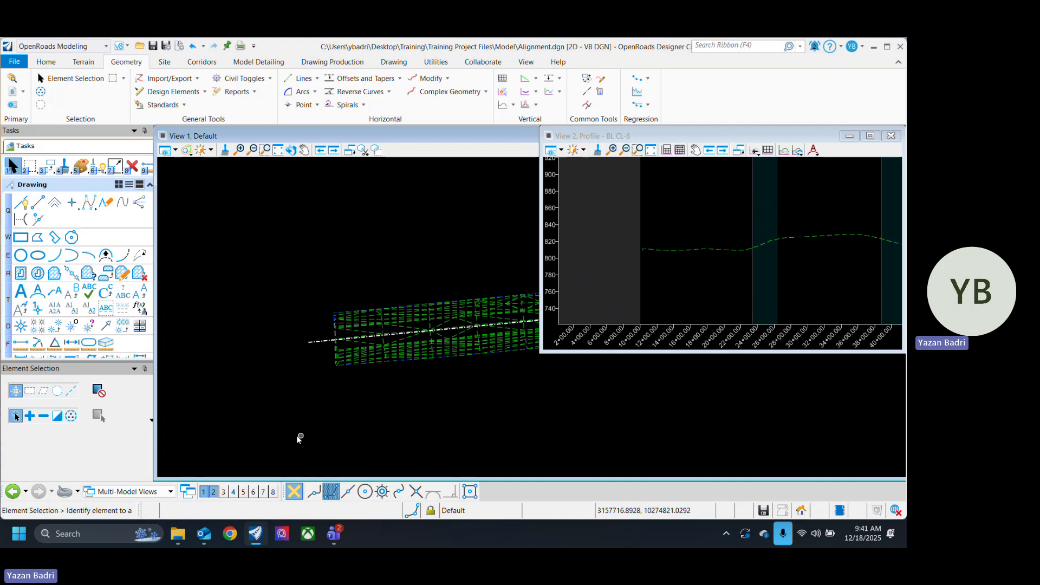
{"action": "left_click", "coordinate": [46, 62]}
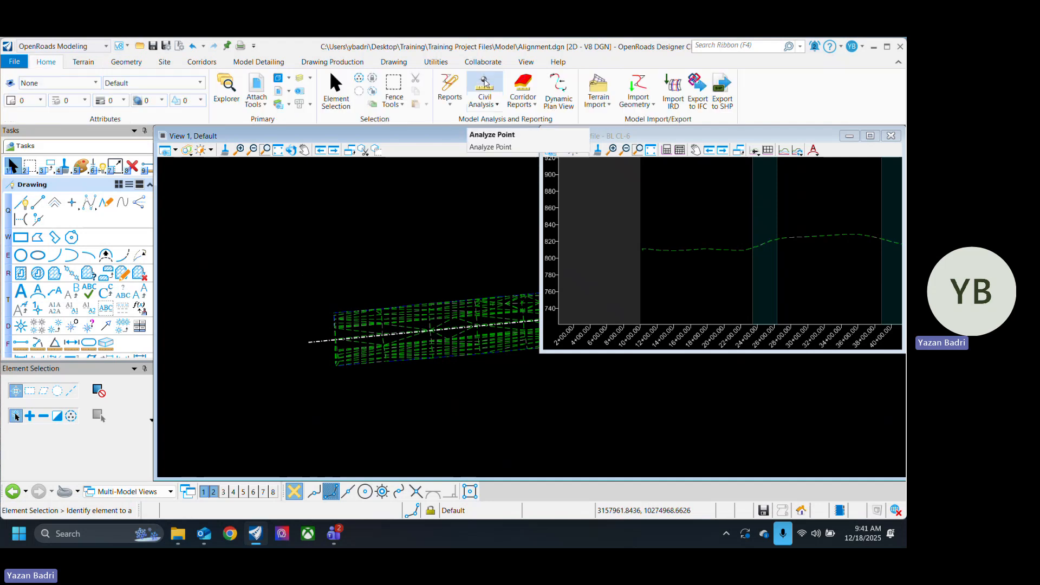
{"action": "left_click", "coordinate": [485, 84]}
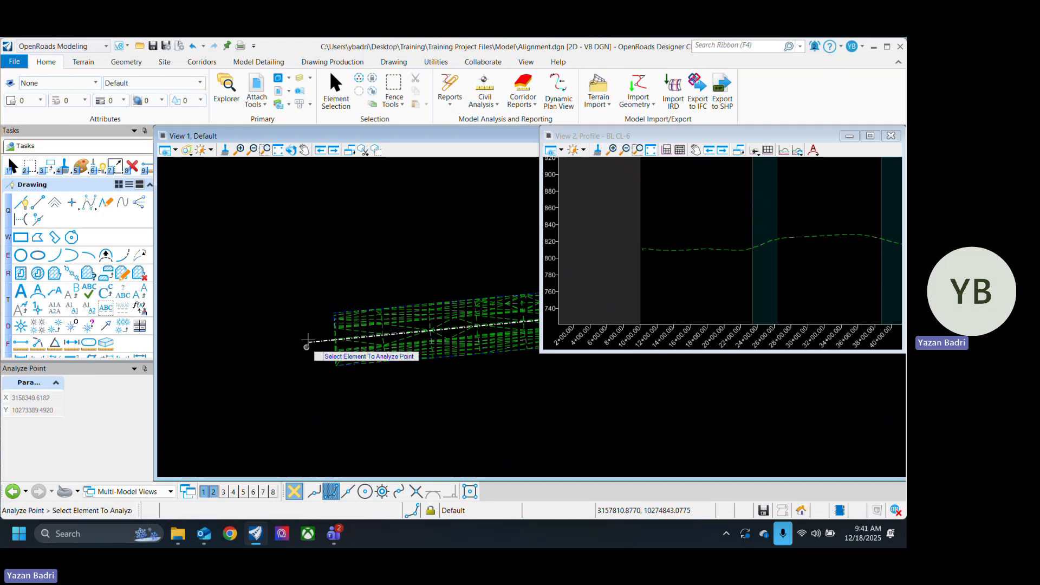
{"action": "left_click", "coordinate": [321, 340]}
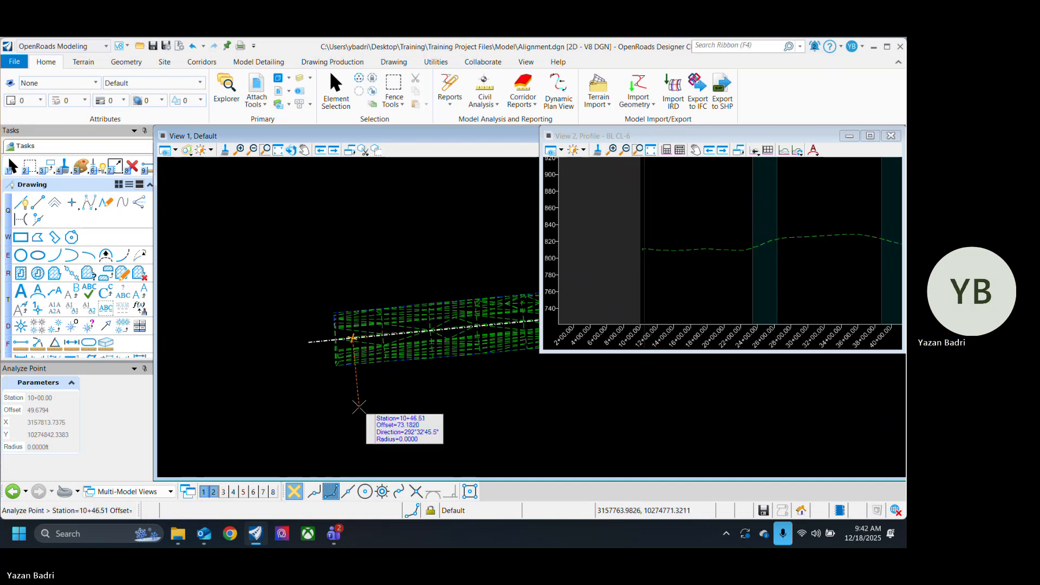
{"action": "left_click", "coordinate": [360, 404]}
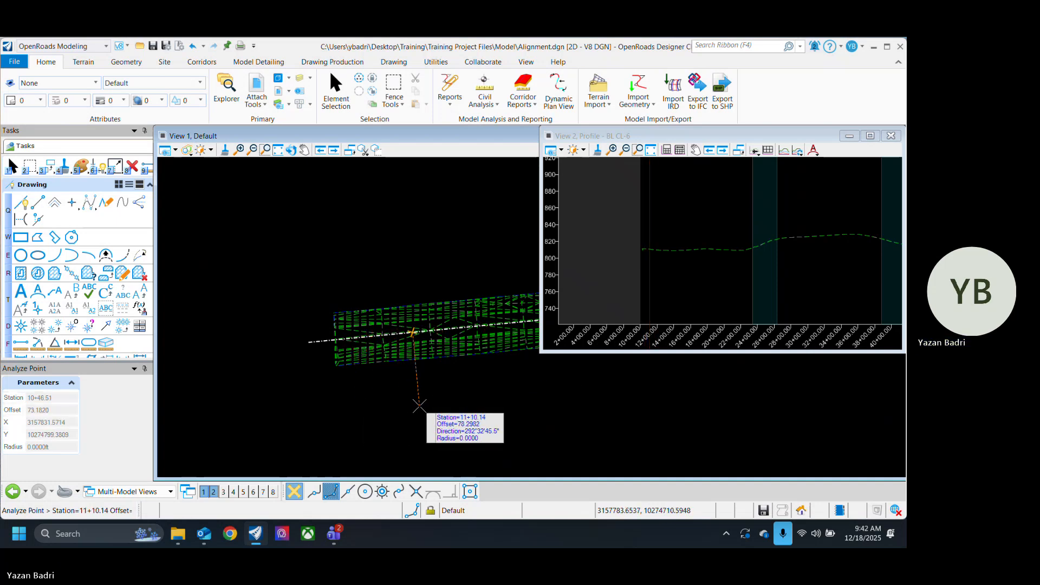
{"action": "left_click", "coordinate": [419, 406]}
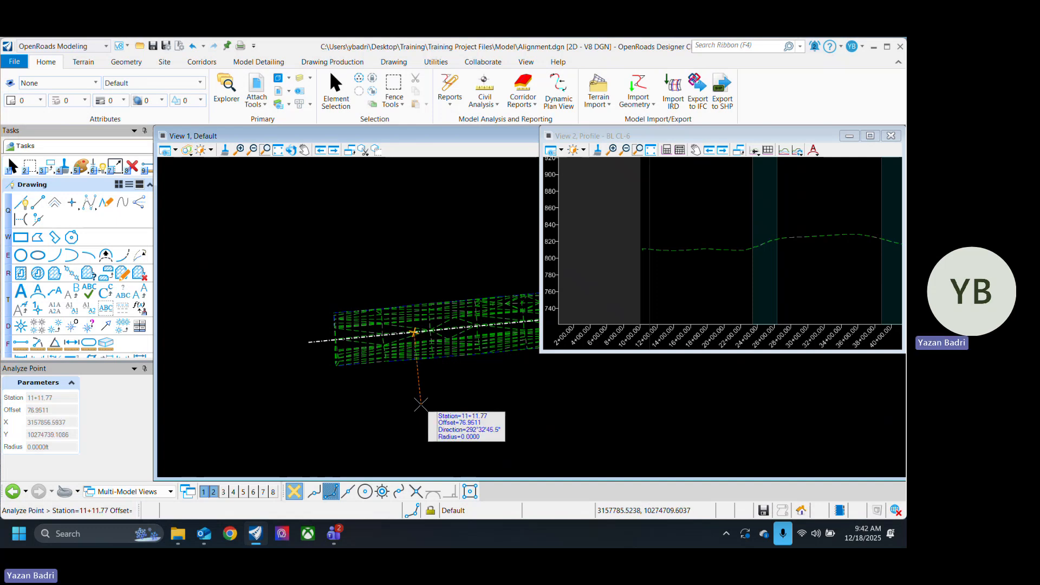
{"action": "key", "text": "ctrl+s"}
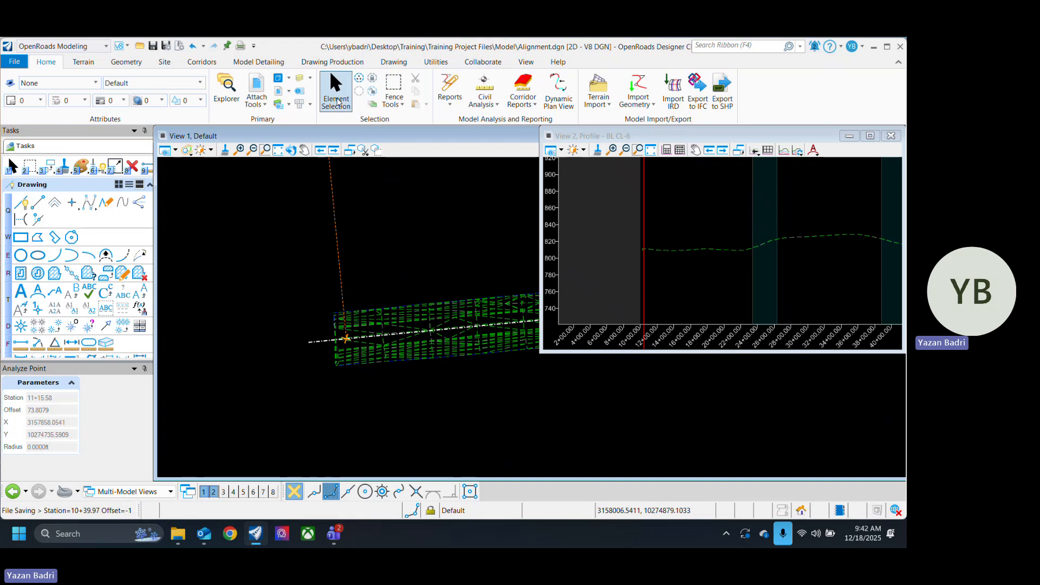
{"action": "left_click", "coordinate": [337, 100]}
Step: Annotate the joined alignment with Element Annotation and save the file
{"action": "scroll", "coordinate": [299, 391], "scroll_direction": "down", "scroll_amount": 8}
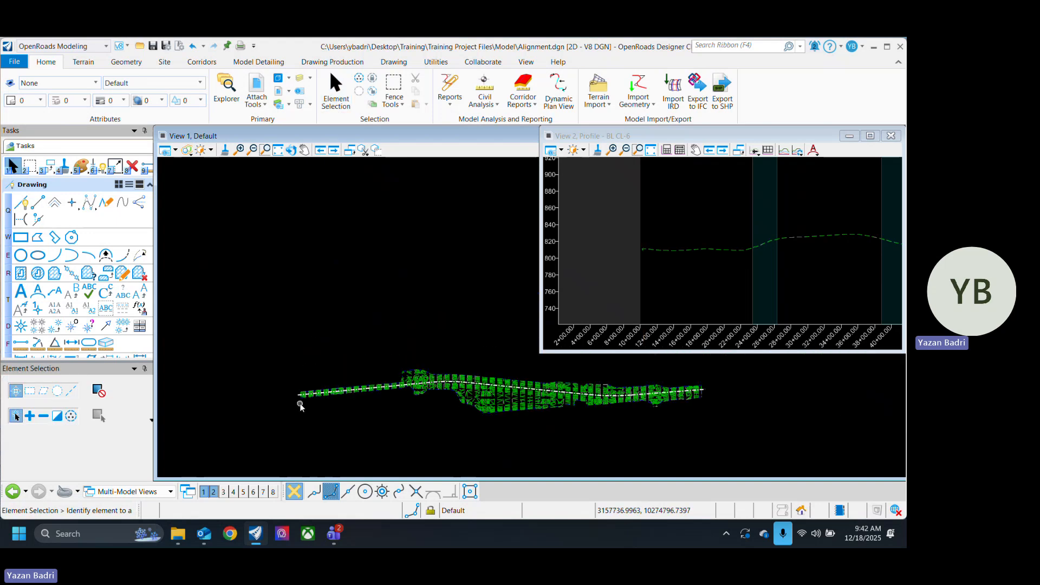
{"action": "scroll", "coordinate": [295, 415], "scroll_direction": "up", "scroll_amount": 3}
{"action": "scroll", "coordinate": [294, 425], "scroll_direction": "down", "scroll_amount": 3}
{"action": "scroll", "coordinate": [299, 427], "scroll_direction": "up", "scroll_amount": 3}
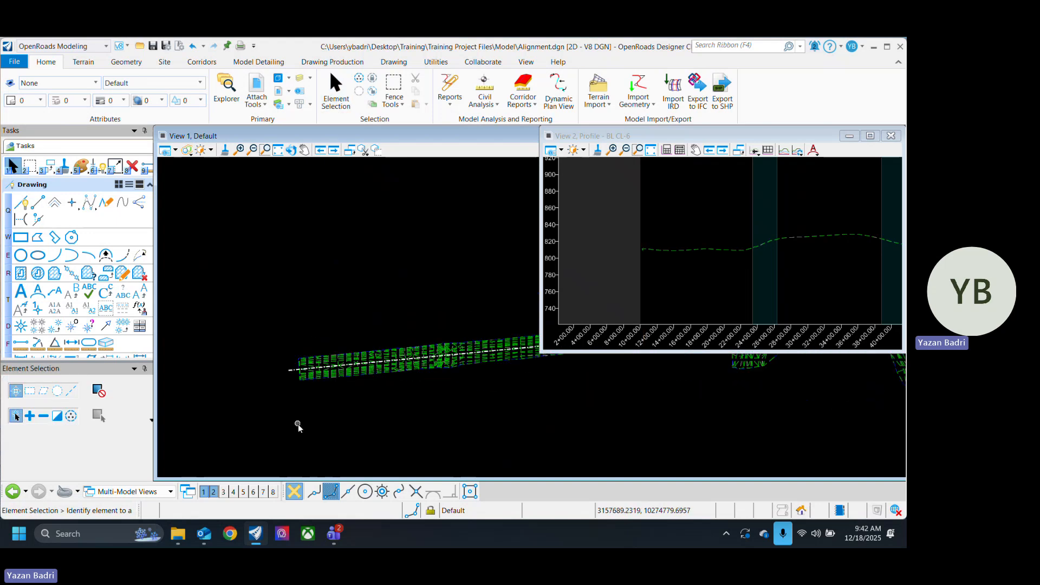
{"action": "scroll", "coordinate": [282, 386], "scroll_direction": "up", "scroll_amount": 2}
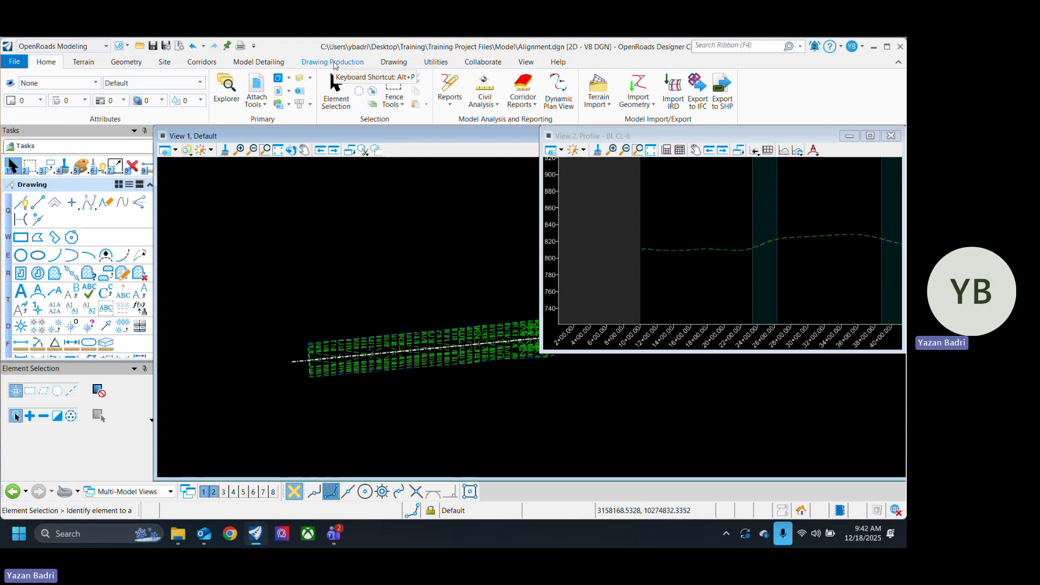
{"action": "left_click", "coordinate": [334, 64]}
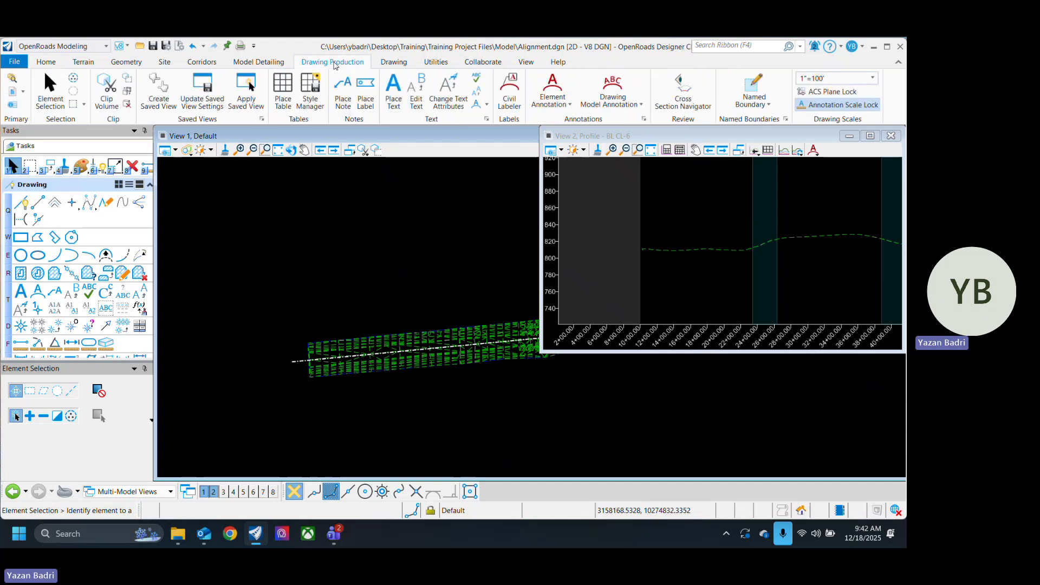
{"action": "left_click", "coordinate": [556, 90]}
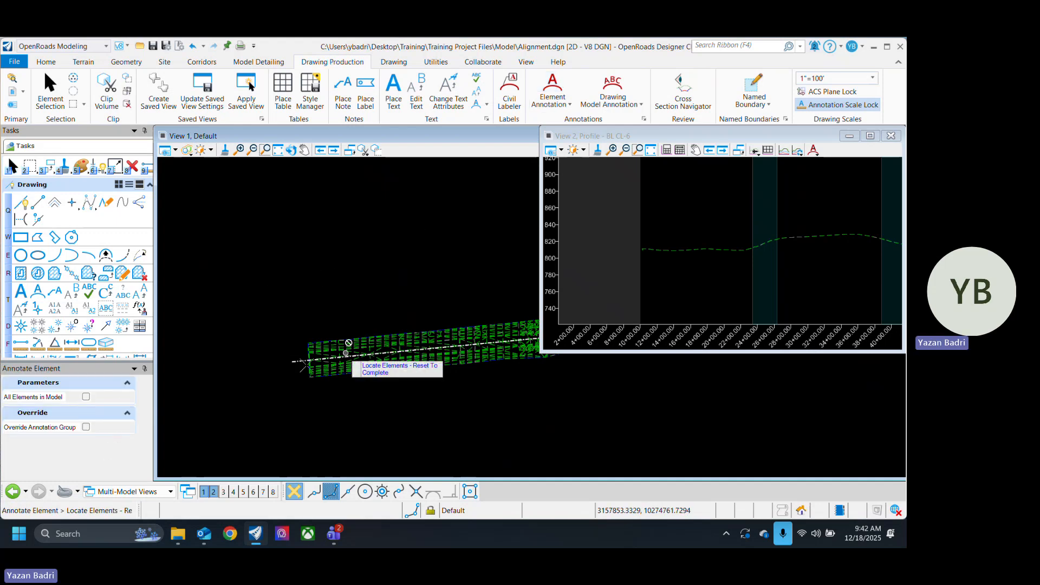
{"action": "scroll", "coordinate": [293, 369], "scroll_direction": "up", "scroll_amount": 2}
{"action": "left_click", "coordinate": [306, 353]}
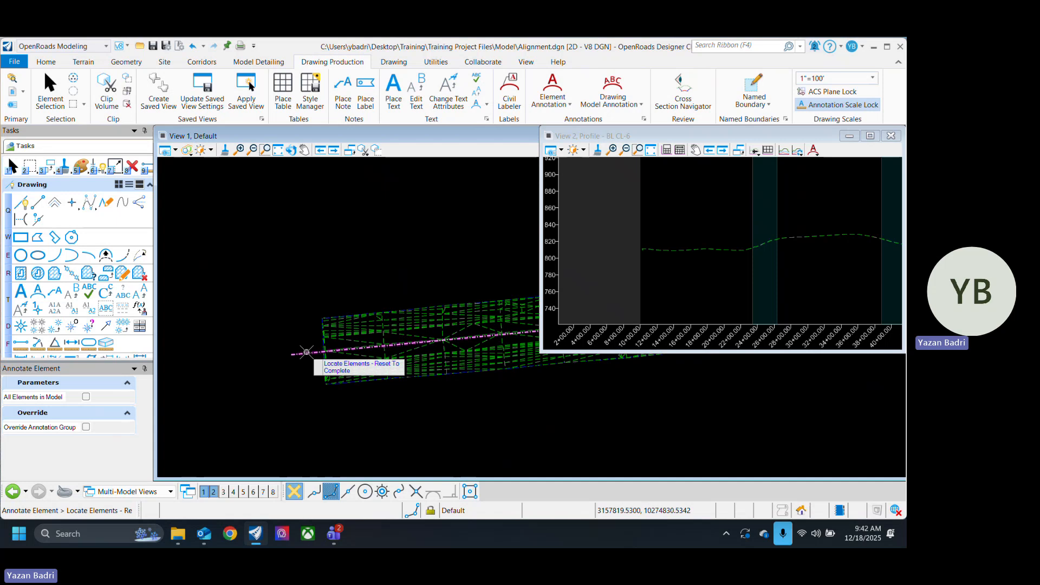
{"action": "right_click", "coordinate": [276, 259]}
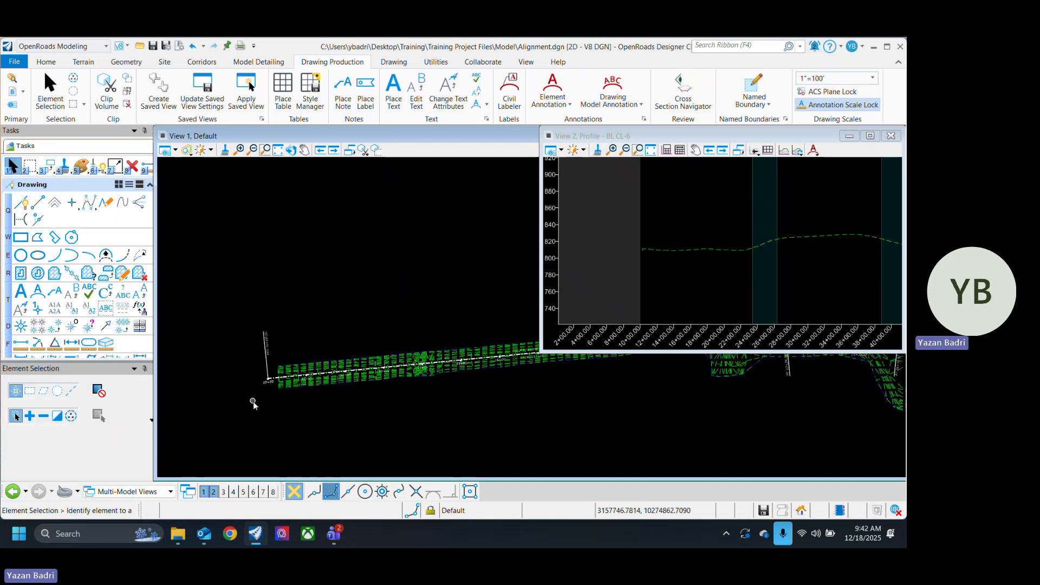
{"action": "scroll", "coordinate": [273, 360], "scroll_direction": "down", "scroll_amount": 3}
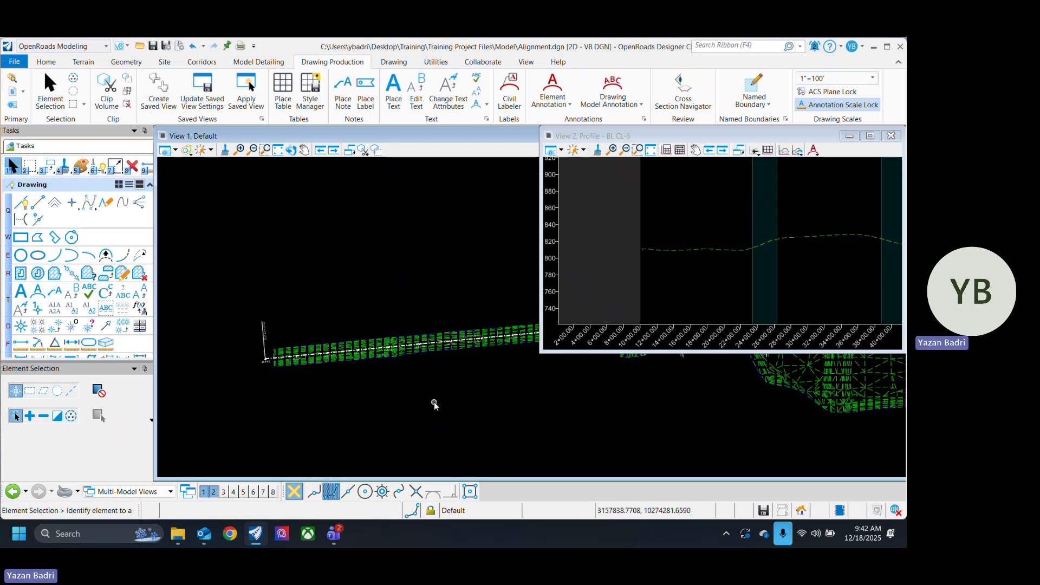
{"action": "key", "text": "ctrl+s"}
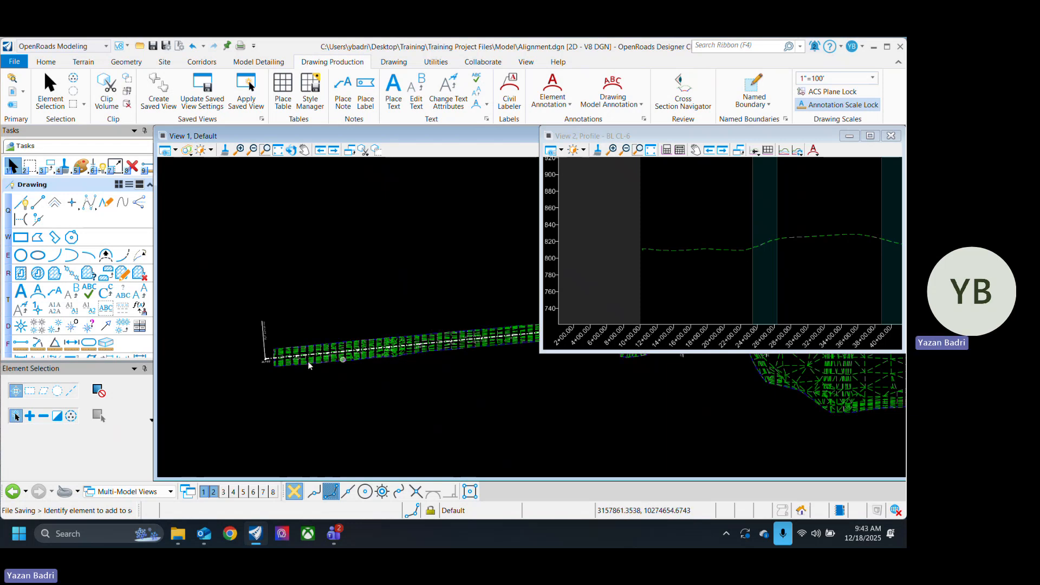
Step: Move the POT station label at the alignment's start along its leader line, closer to the alignment, and save the file
{"action": "scroll", "coordinate": [309, 365], "scroll_direction": "up", "scroll_amount": 5}
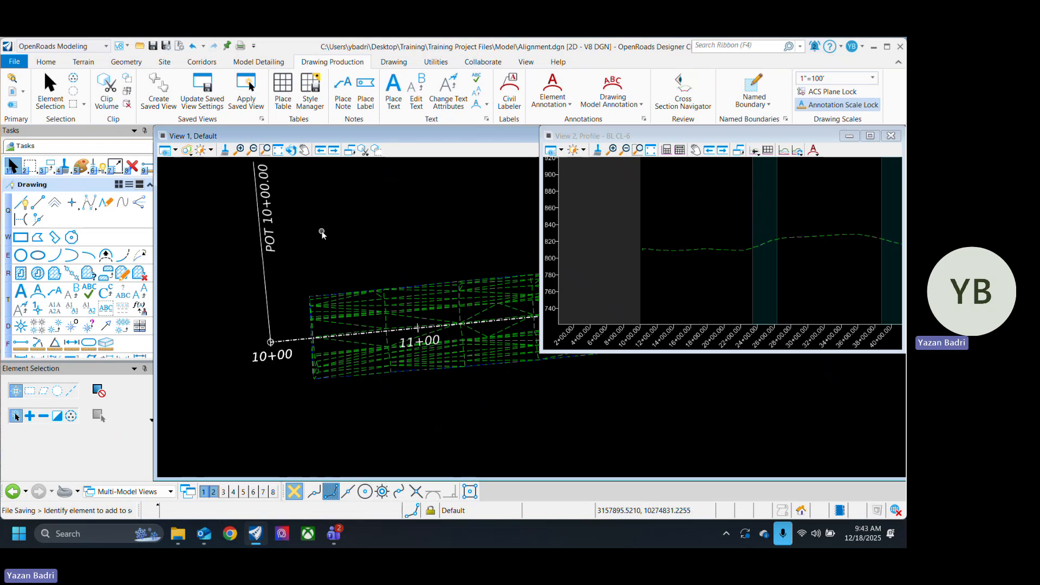
{"action": "left_click_drag", "start_coordinate": [269, 209], "coordinate": [280, 278]}
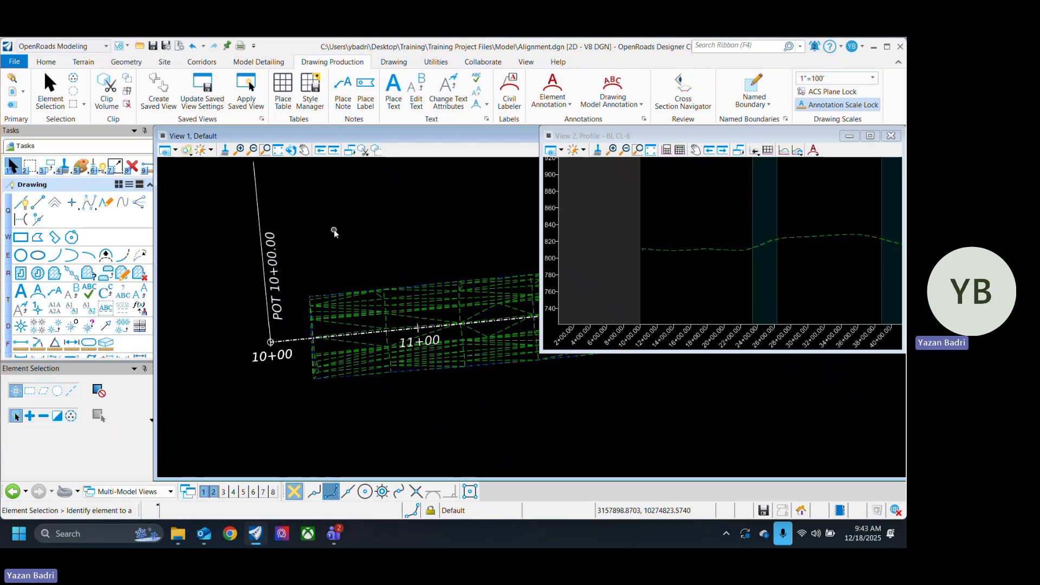
{"action": "key", "text": "ctrl+s"}
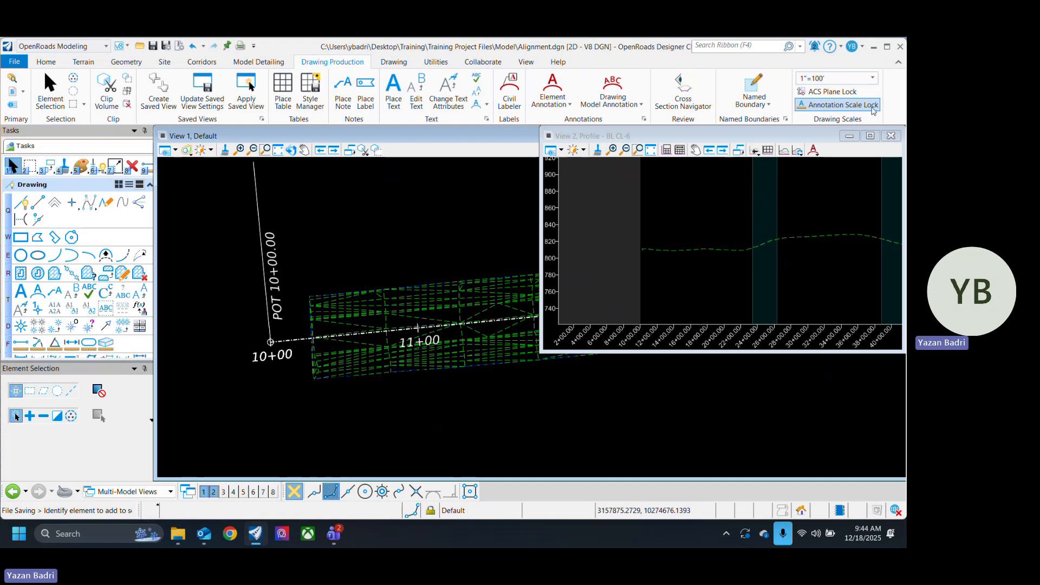
Step: Set the annotation scale to 1"=50', inspect the POT 10+00.00 label and its leader line, and save the file
{"action": "left_click", "coordinate": [829, 86]}
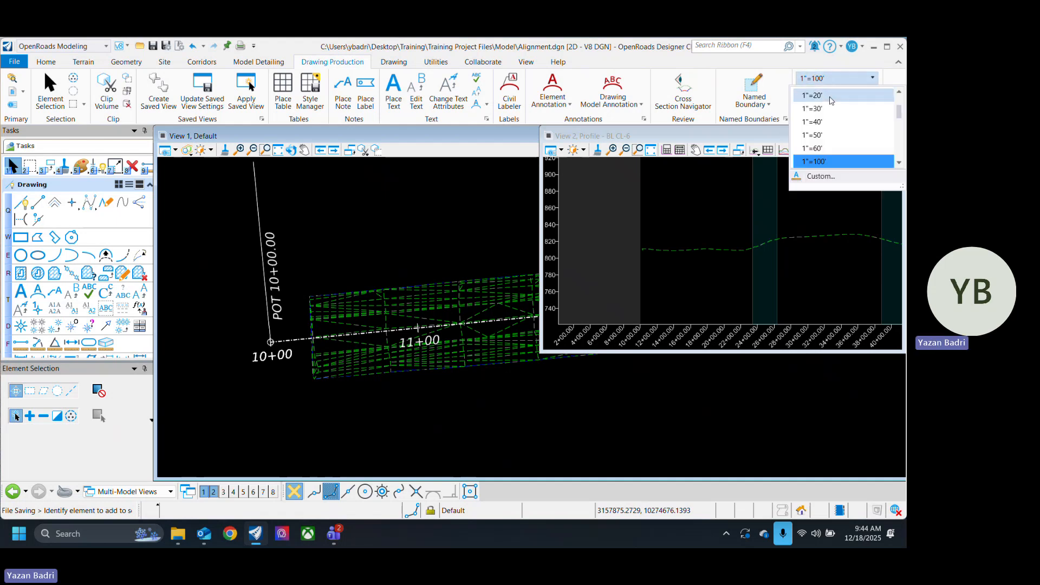
{"action": "left_click", "coordinate": [843, 140]}
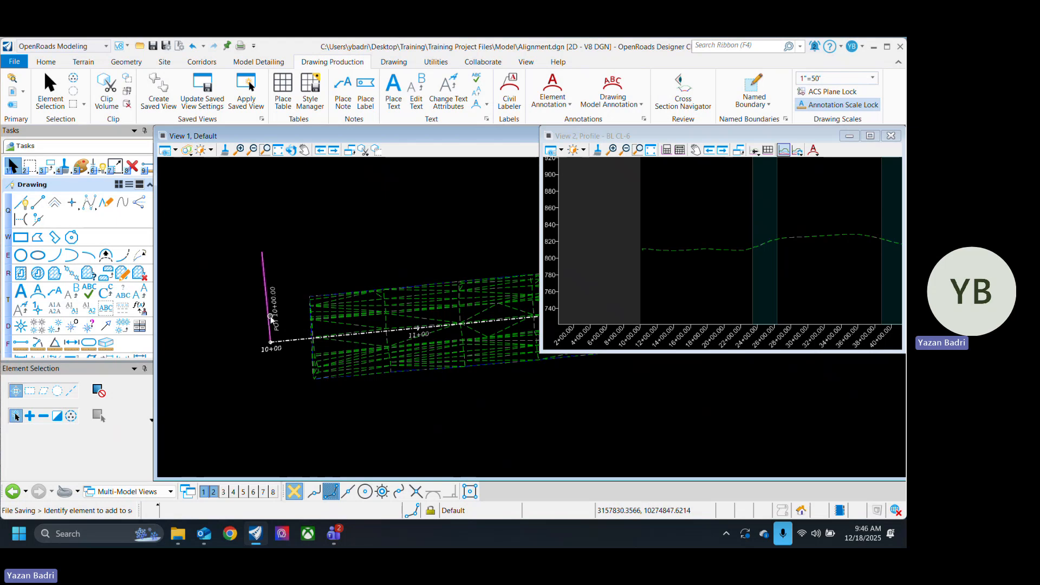
{"action": "scroll", "coordinate": [268, 317], "scroll_direction": "up", "scroll_amount": 4}
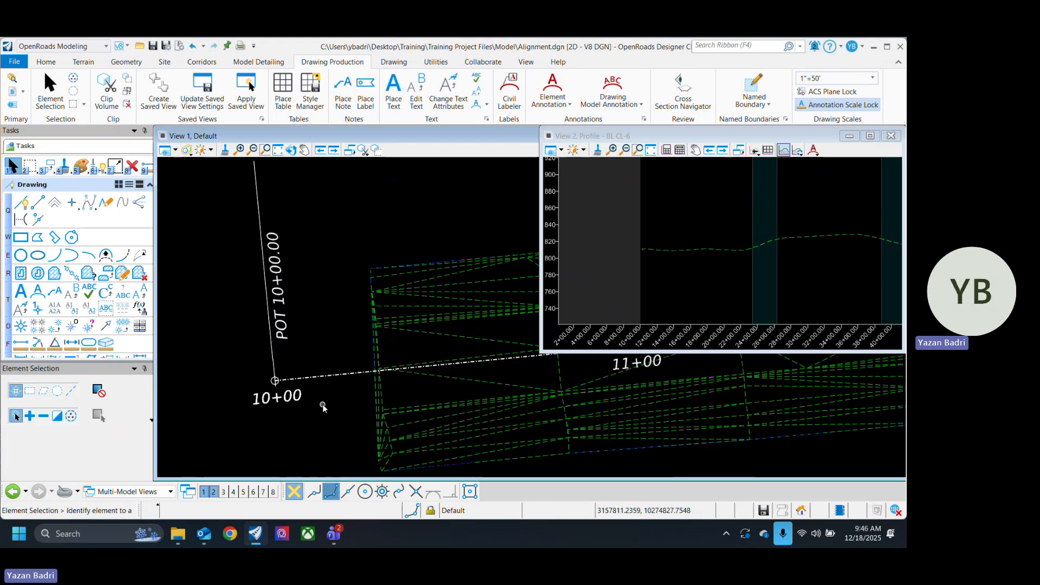
{"action": "scroll", "coordinate": [318, 407], "scroll_direction": "down", "scroll_amount": 4}
{"action": "left_click", "coordinate": [294, 323]}
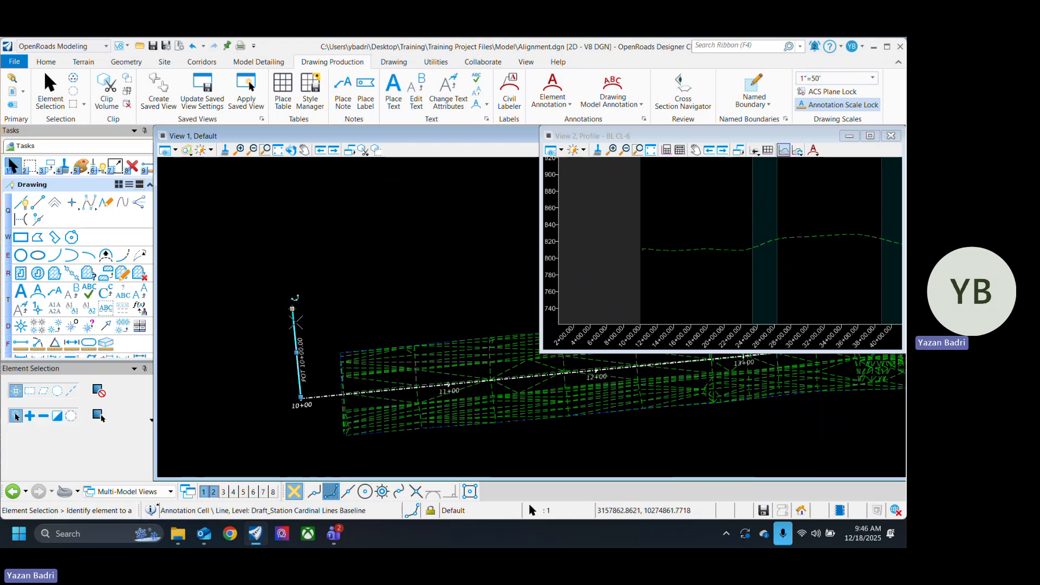
{"action": "scroll", "coordinate": [293, 349], "scroll_direction": "up", "scroll_amount": 2}
{"action": "scroll", "coordinate": [293, 348], "scroll_direction": "up", "scroll_amount": 1}
{"action": "left_click", "coordinate": [270, 382]}
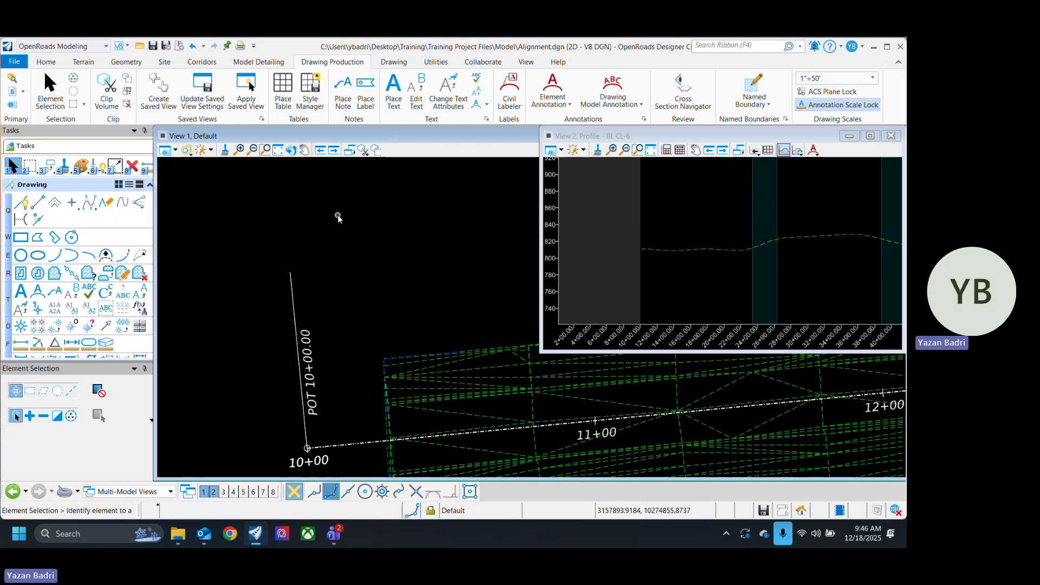
{"action": "key", "text": "ctrl+s"}
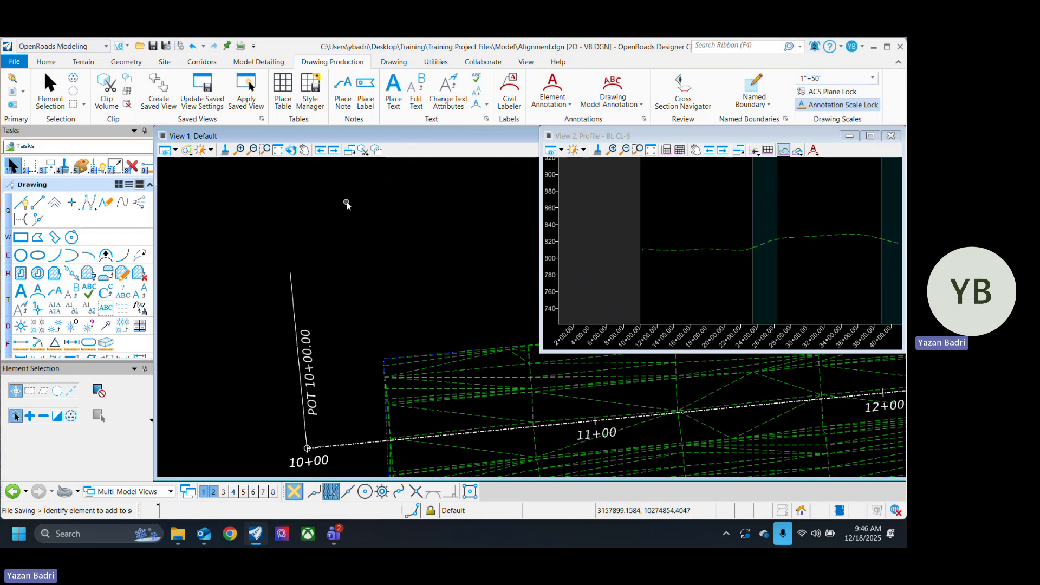
{"action": "left_click_drag", "start_coordinate": [155, 194], "coordinate": [206, 194]}
{"action": "left_click", "coordinate": [115, 165]}
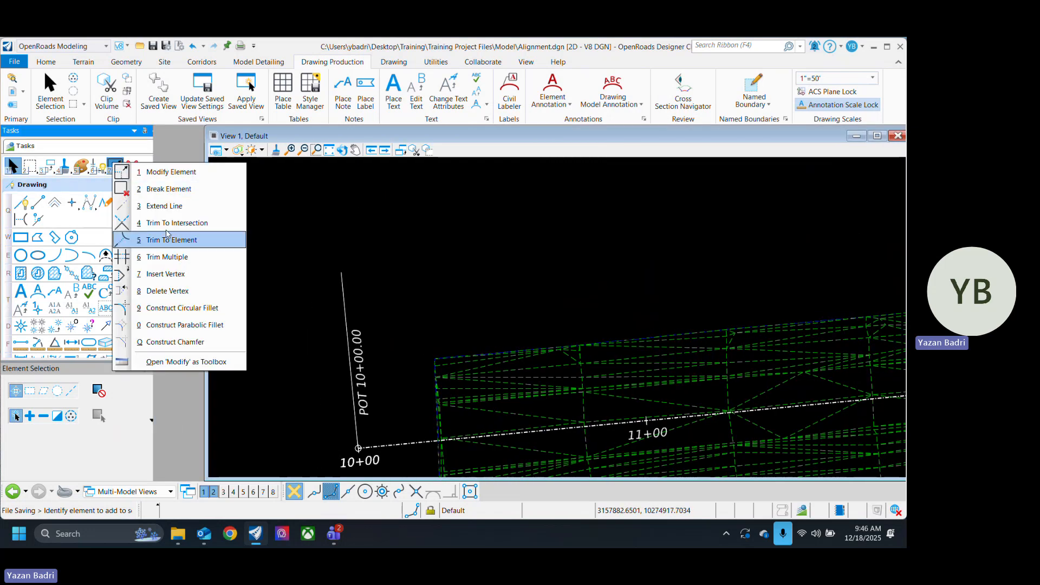
{"action": "left_click", "coordinate": [336, 203]}
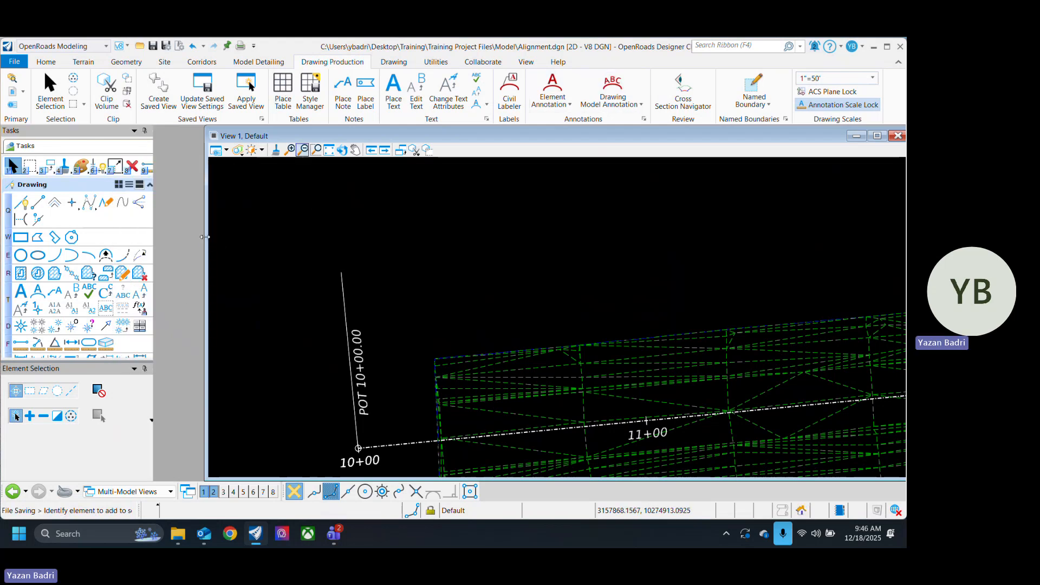
{"action": "left_click_drag", "start_coordinate": [209, 238], "coordinate": [157, 239]}
Step: Set the annotation scale to 1"=100' and check the station labels at the alignment's start
{"action": "scroll", "coordinate": [386, 305], "scroll_direction": "down", "scroll_amount": 3}
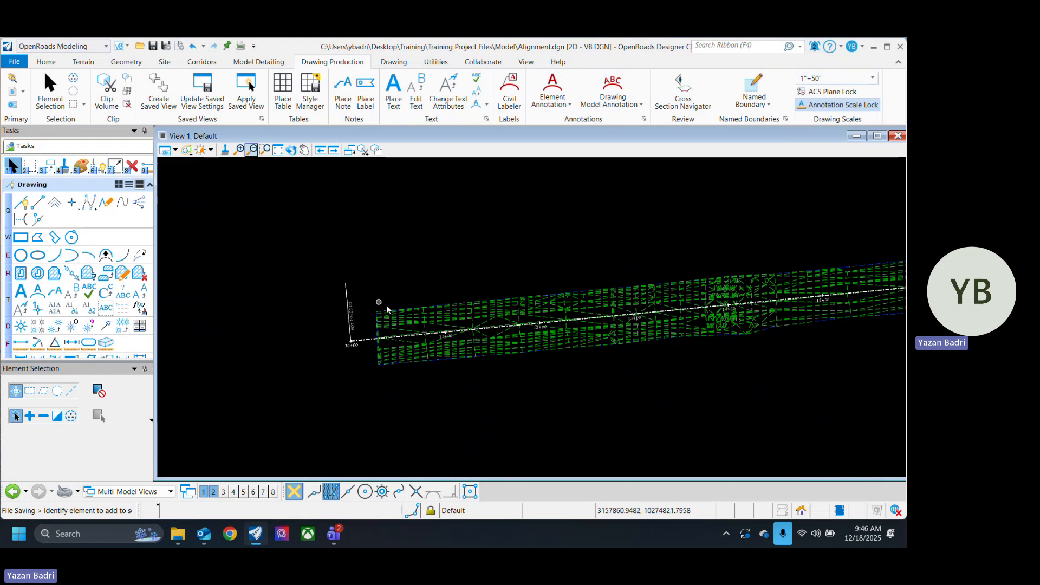
{"action": "scroll", "coordinate": [373, 328], "scroll_direction": "up", "scroll_amount": 3}
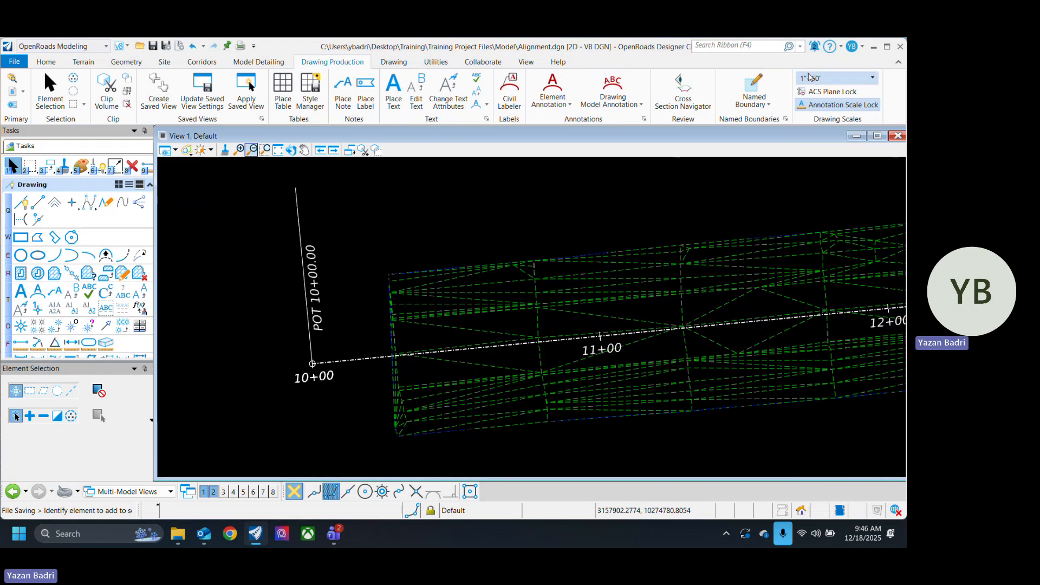
{"action": "left_click", "coordinate": [845, 78]}
{"action": "left_click", "coordinate": [843, 163]}
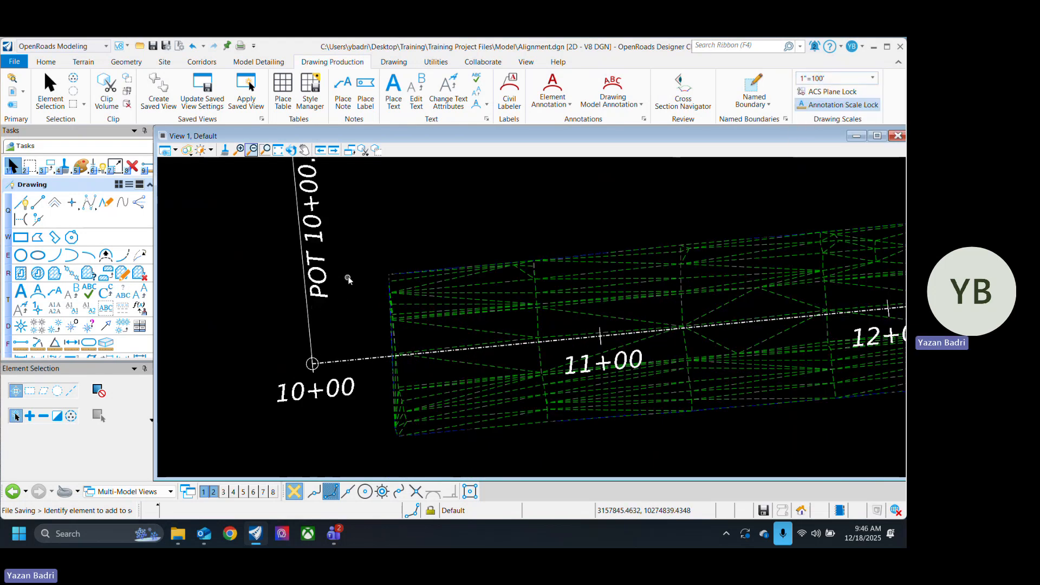
{"action": "scroll", "coordinate": [312, 385], "scroll_direction": "down", "scroll_amount": 4}
{"action": "scroll", "coordinate": [296, 422], "scroll_direction": "down", "scroll_amount": 2}
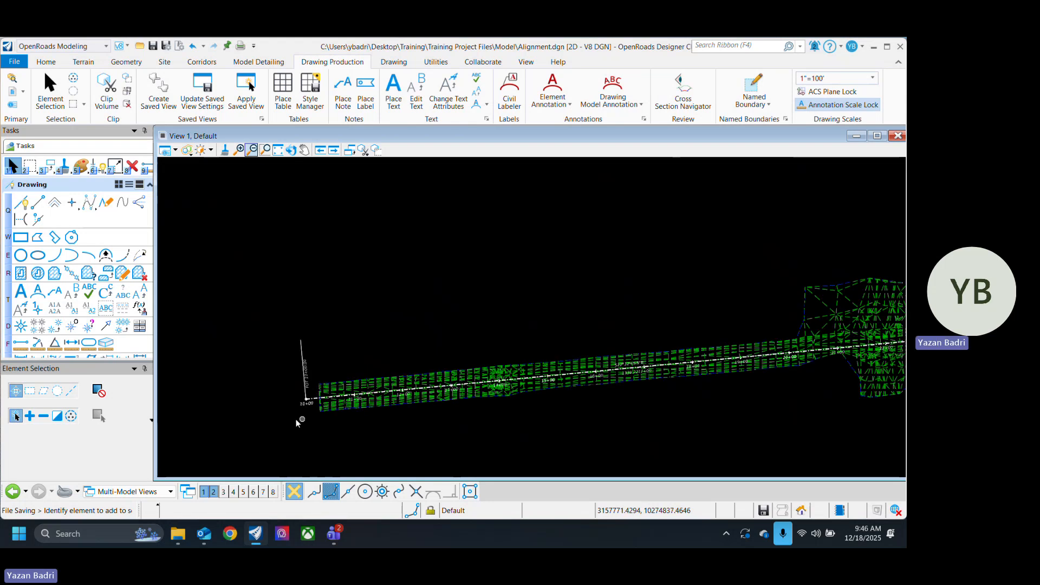
{"action": "scroll", "coordinate": [307, 422], "scroll_direction": "up", "scroll_amount": 3}
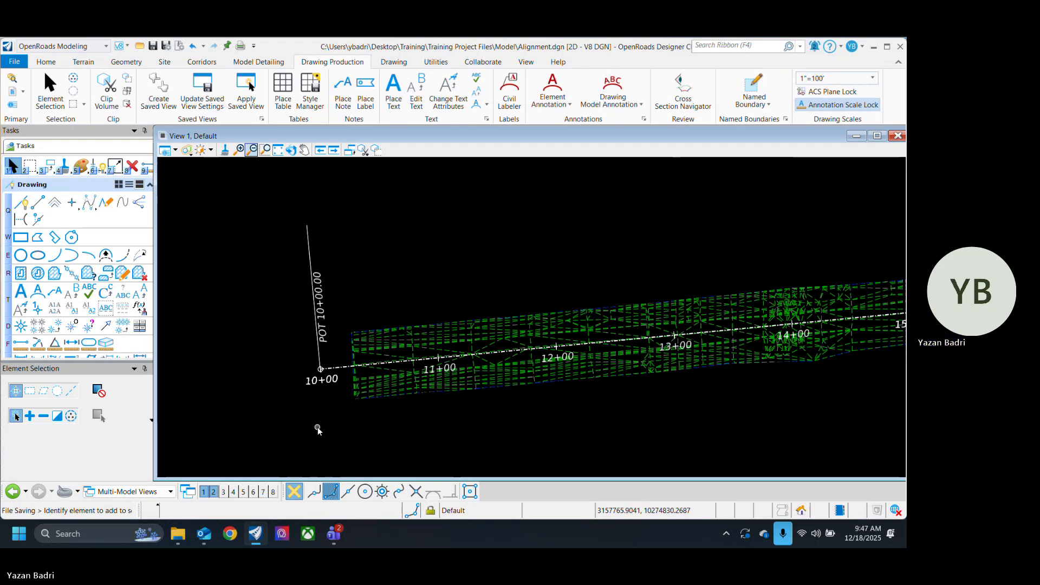
Step: Move the first curve's data label from the alignment near station 25+00 down to the empty area below the terrain
{"action": "scroll", "coordinate": [392, 387], "scroll_direction": "down", "scroll_amount": 3}
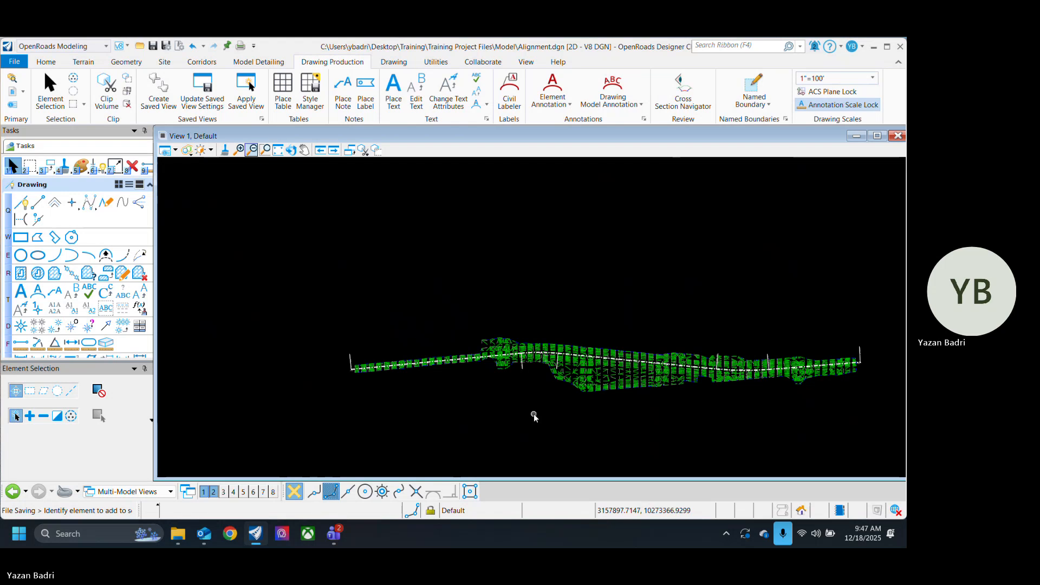
{"action": "scroll", "coordinate": [546, 372], "scroll_direction": "up", "scroll_amount": 4}
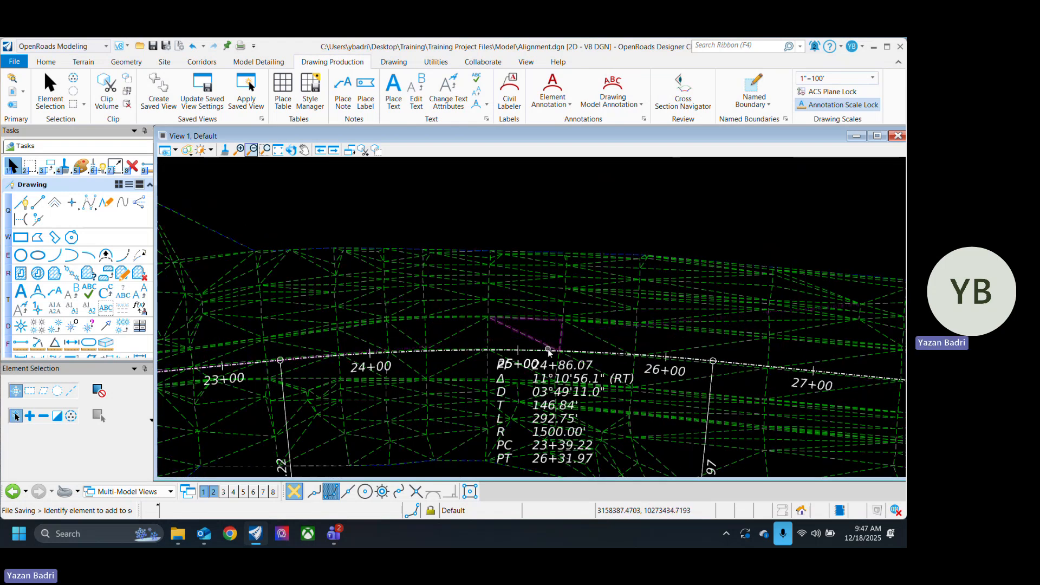
{"action": "left_click", "coordinate": [547, 411]}
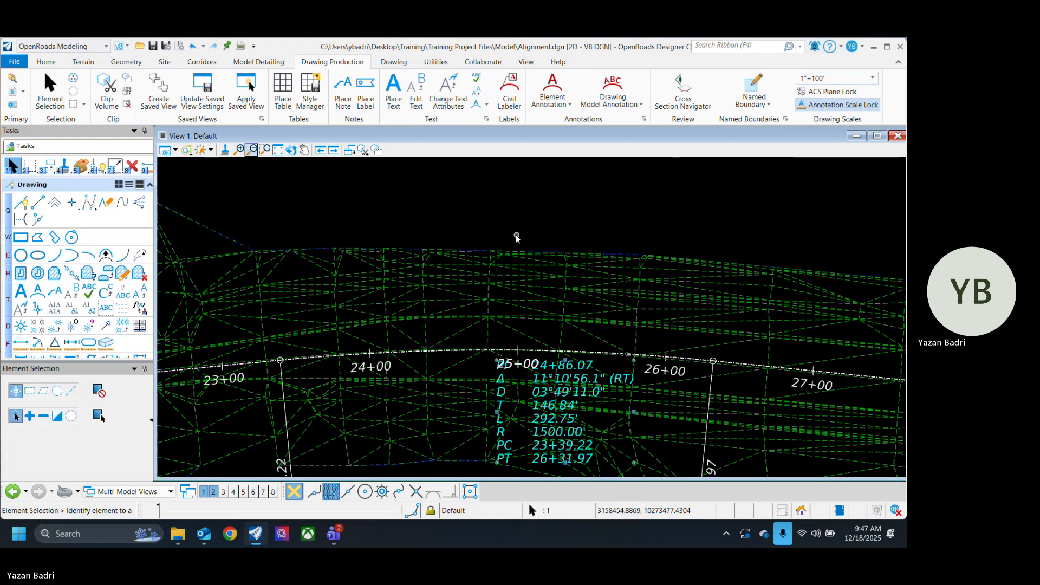
{"action": "scroll", "coordinate": [517, 236], "scroll_direction": "down", "scroll_amount": 1}
{"action": "scroll", "coordinate": [544, 420], "scroll_direction": "up", "scroll_amount": 2}
{"action": "left_click", "coordinate": [482, 465]}
{"action": "scroll", "coordinate": [468, 243], "scroll_direction": "down", "scroll_amount": 1}
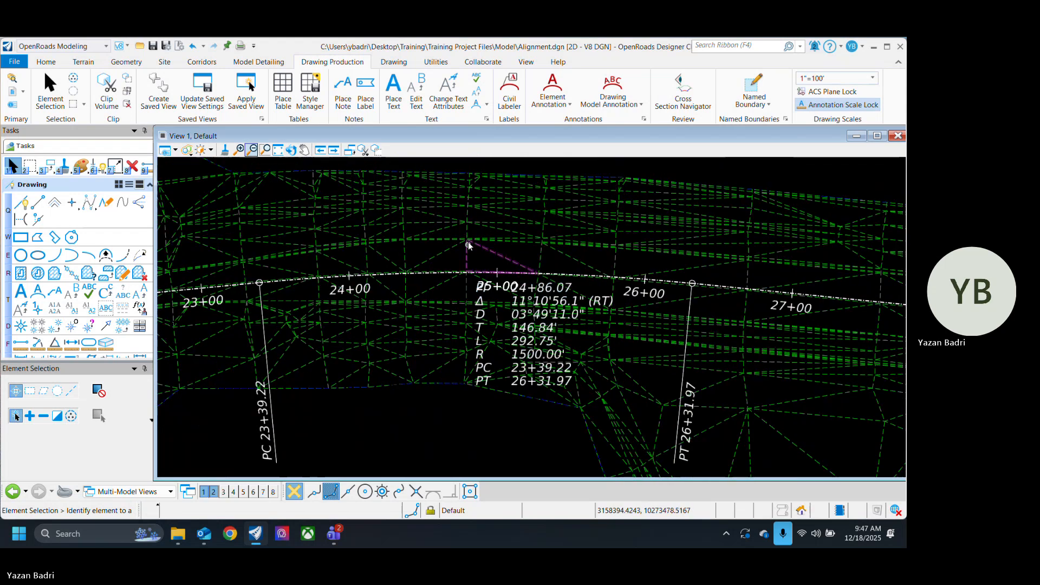
{"action": "scroll", "coordinate": [468, 245], "scroll_direction": "up", "scroll_amount": 1}
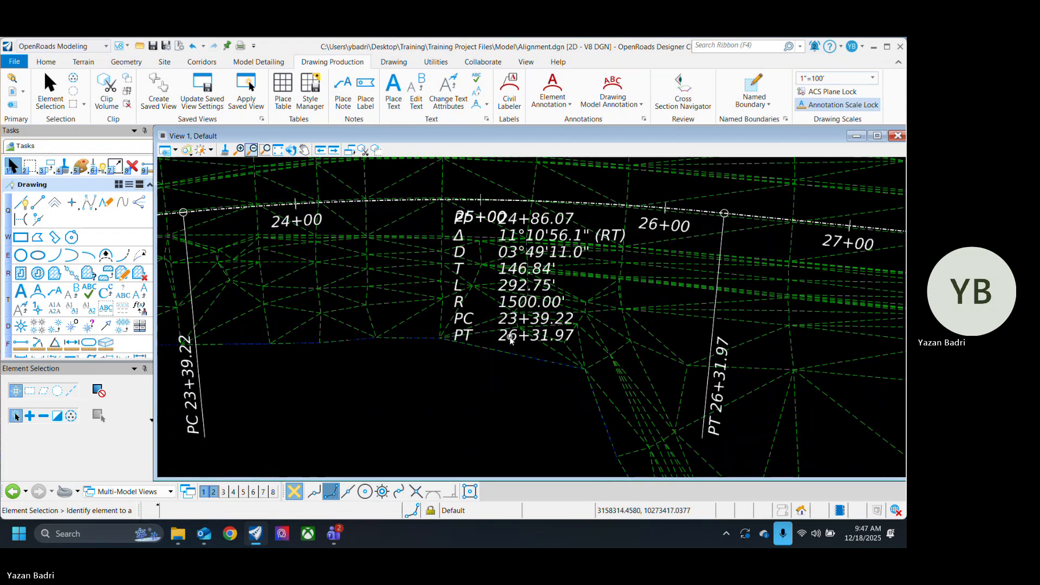
{"action": "left_click_drag", "start_coordinate": [521, 250], "coordinate": [471, 402]}
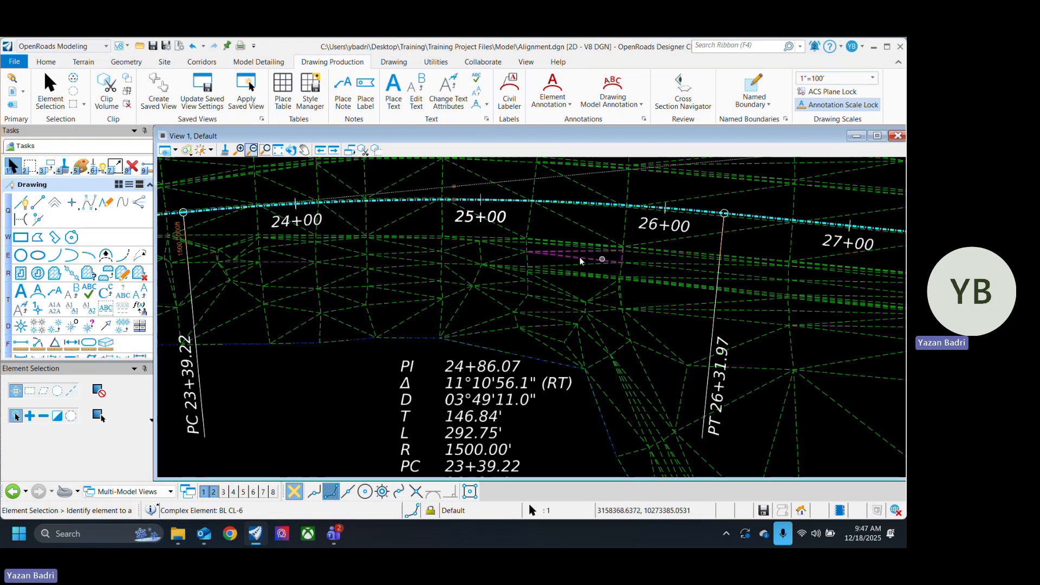
Step: Set the radius of the alignment's first curve to 1800 ft, save the file, and deselect the alignment
{"action": "scroll", "coordinate": [539, 288], "scroll_direction": "down", "scroll_amount": 5}
{"action": "scroll", "coordinate": [540, 309], "scroll_direction": "up", "scroll_amount": 2}
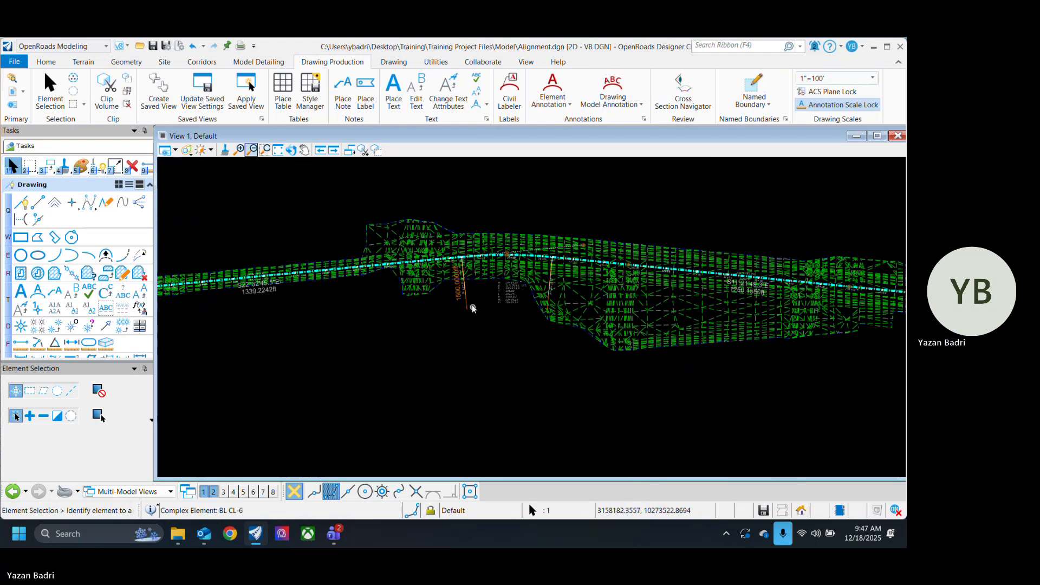
{"action": "scroll", "coordinate": [461, 304], "scroll_direction": "up", "scroll_amount": 3}
{"action": "scroll", "coordinate": [453, 257], "scroll_direction": "up", "scroll_amount": 3}
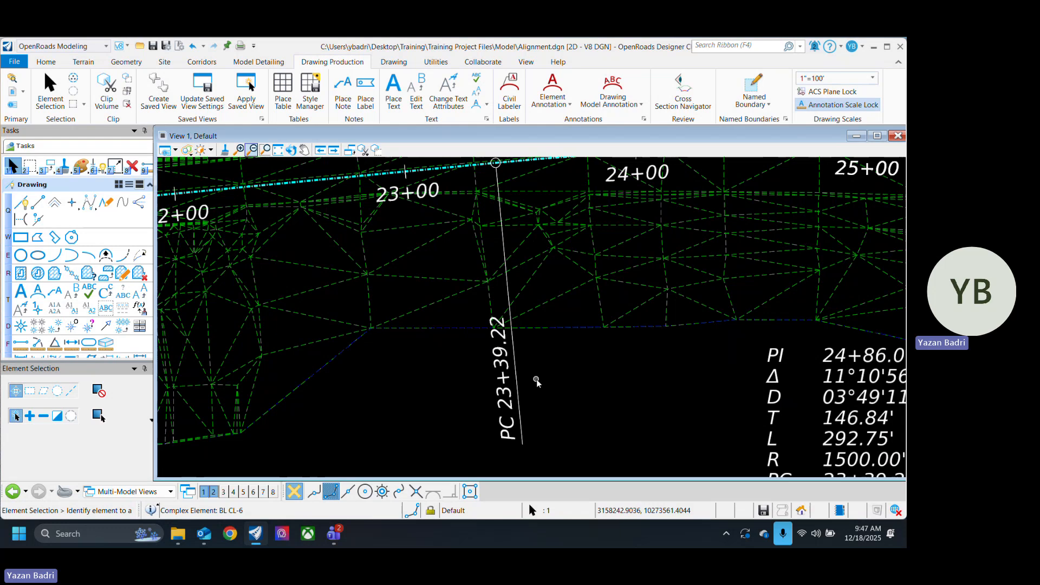
{"action": "scroll", "coordinate": [536, 378], "scroll_direction": "down", "scroll_amount": 1}
{"action": "left_click", "coordinate": [525, 303]}
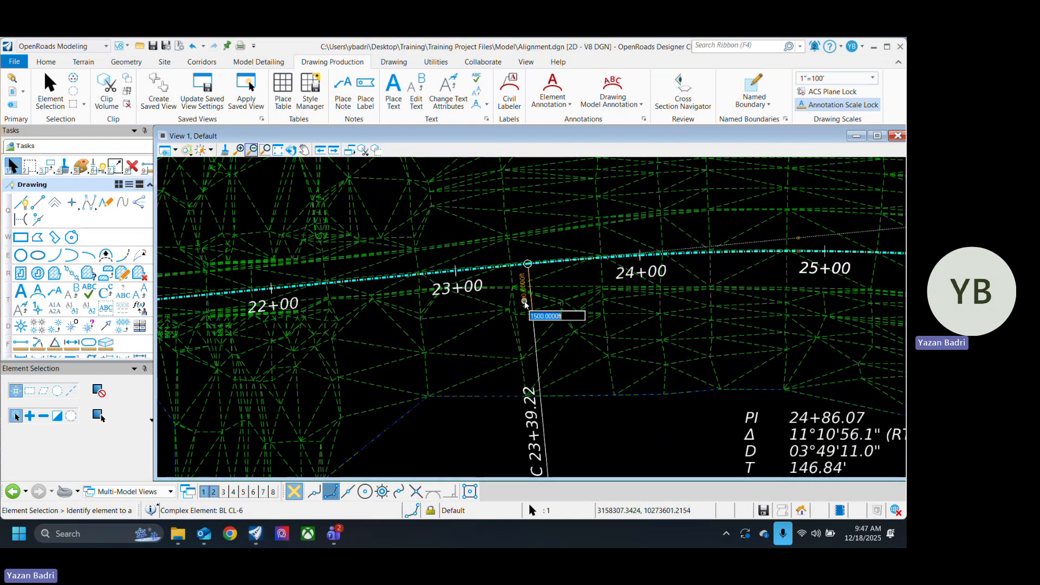
{"action": "type", "text": "1800"}
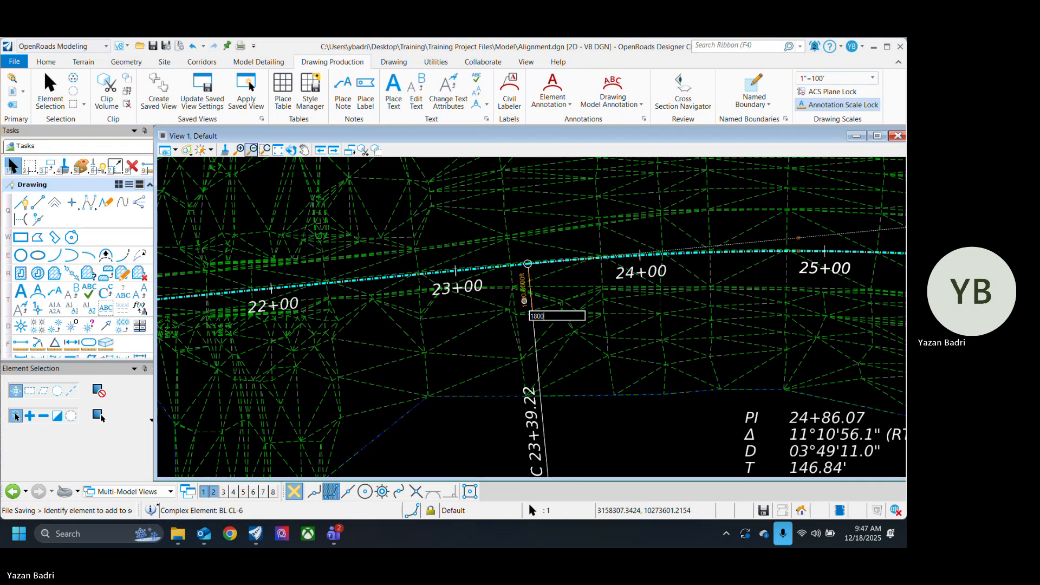
{"action": "key", "text": "Return"}
{"action": "scroll", "coordinate": [542, 400], "scroll_direction": "down", "scroll_amount": 5}
{"action": "scroll", "coordinate": [600, 427], "scroll_direction": "up", "scroll_amount": 3}
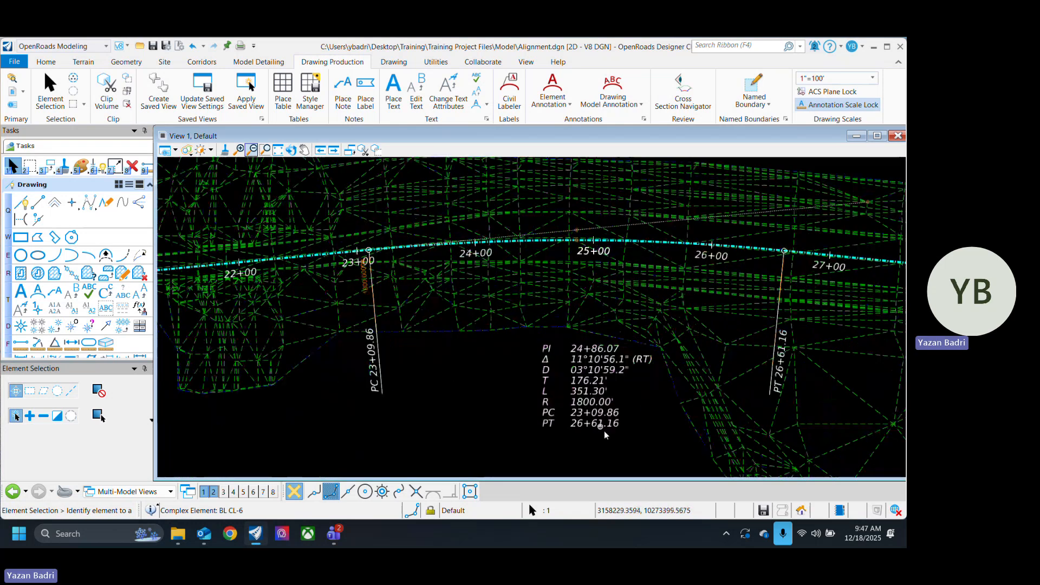
{"action": "scroll", "coordinate": [605, 433], "scroll_direction": "up", "scroll_amount": 2}
{"action": "scroll", "coordinate": [585, 412], "scroll_direction": "down", "scroll_amount": 5}
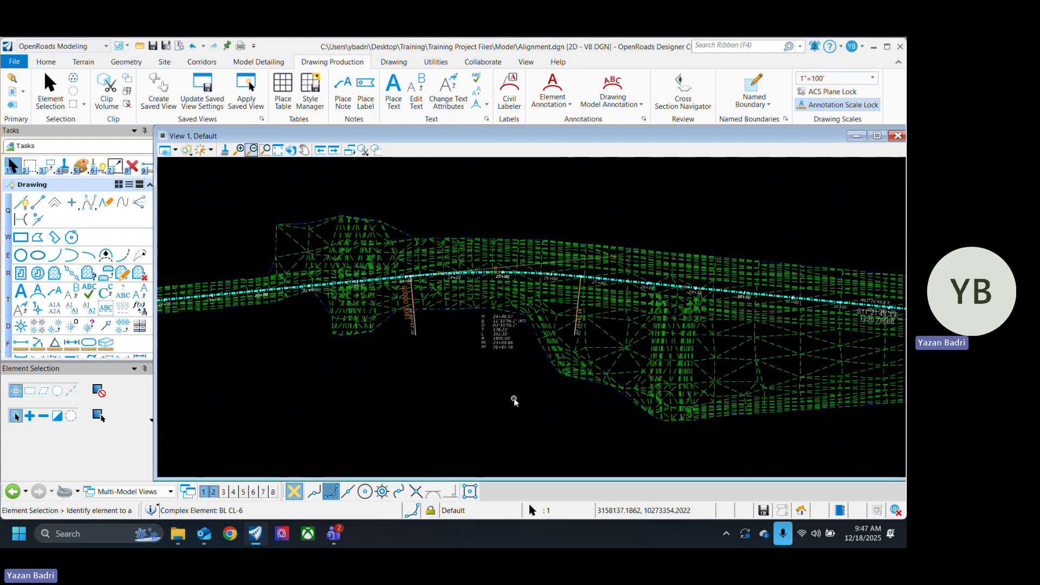
{"action": "key", "text": "ctrl+s"}
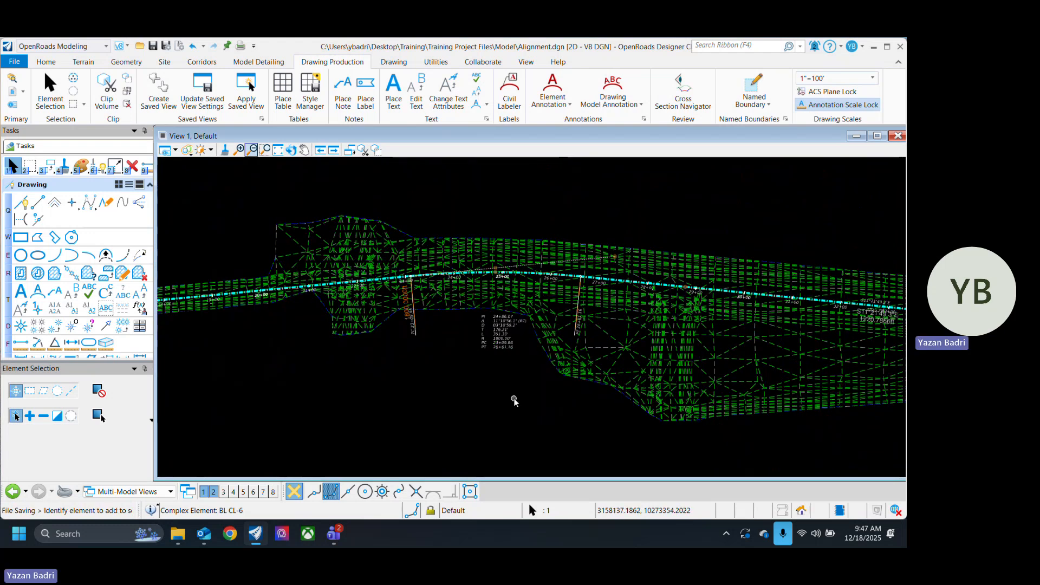
{"action": "left_click", "coordinate": [482, 392]}
Step: Examine the station labels, the PC and PT labels and the curve data along the alignment around the first curve
{"action": "scroll", "coordinate": [440, 363], "scroll_direction": "up", "scroll_amount": 4}
{"action": "scroll", "coordinate": [465, 395], "scroll_direction": "down", "scroll_amount": 4}
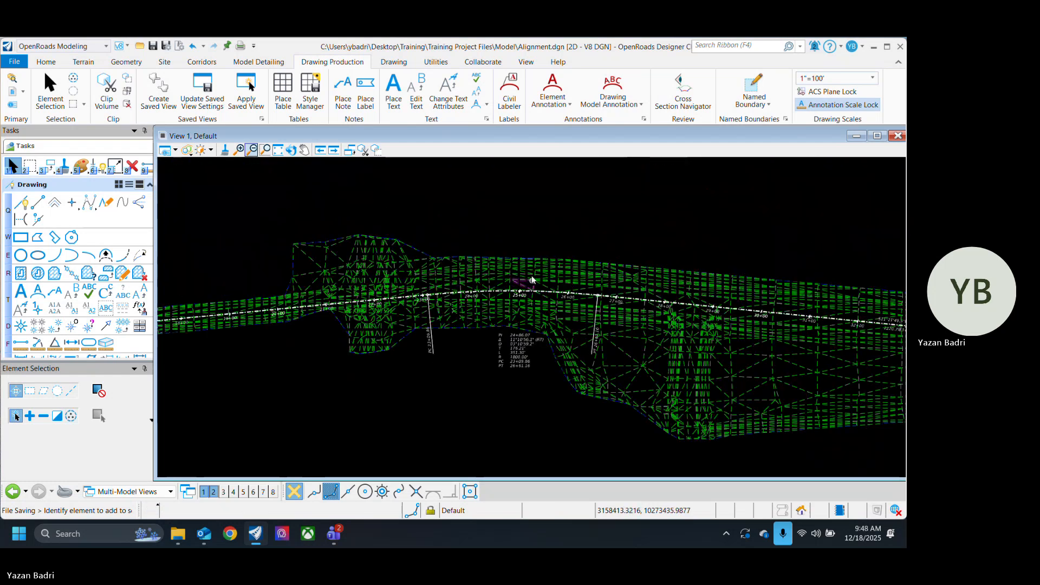
{"action": "scroll", "coordinate": [524, 276], "scroll_direction": "up", "scroll_amount": 4}
{"action": "scroll", "coordinate": [425, 320], "scroll_direction": "down", "scroll_amount": 5}
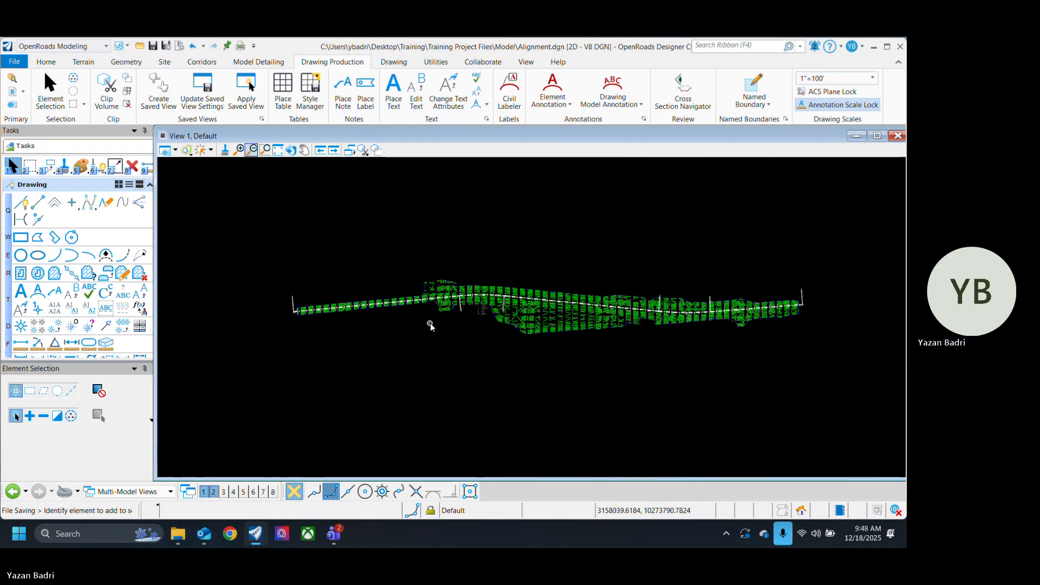
{"action": "scroll", "coordinate": [483, 301], "scroll_direction": "up", "scroll_amount": 7}
{"action": "scroll", "coordinate": [600, 291], "scroll_direction": "down", "scroll_amount": 5}
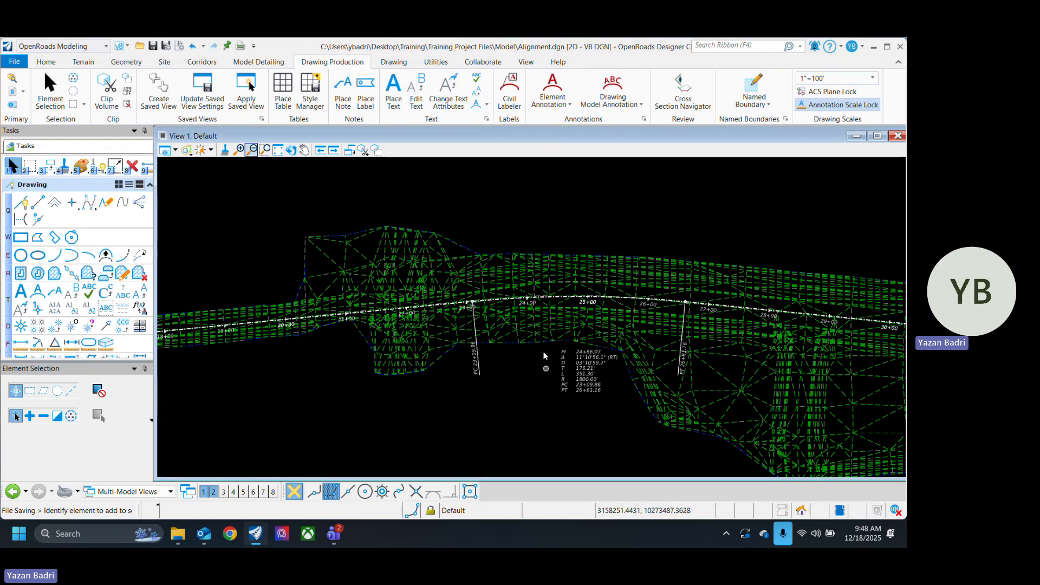
{"action": "scroll", "coordinate": [538, 336], "scroll_direction": "down", "scroll_amount": 5}
{"action": "scroll", "coordinate": [285, 389], "scroll_direction": "up", "scroll_amount": 2}
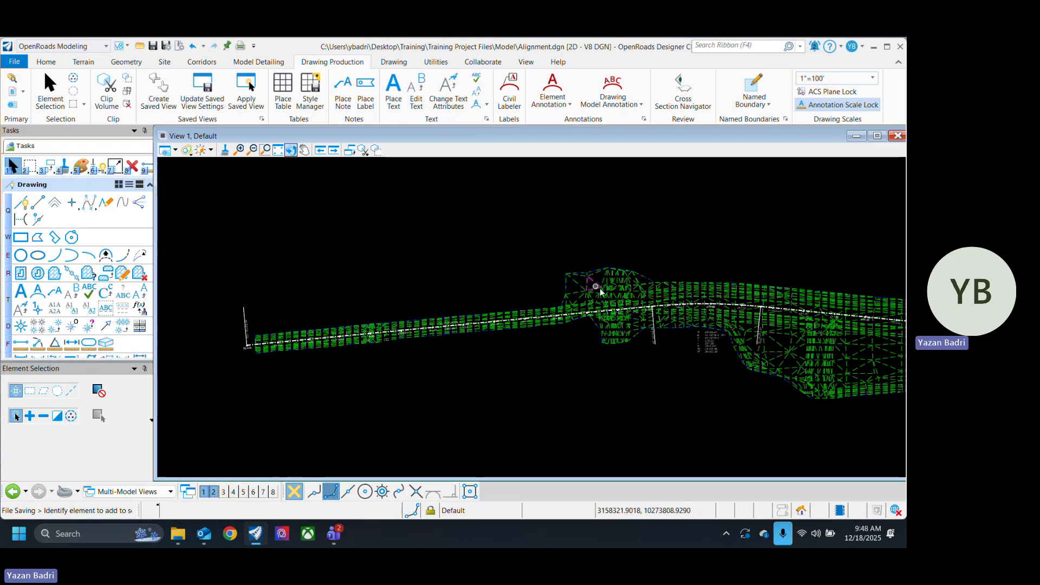
{"action": "scroll", "coordinate": [743, 335], "scroll_direction": "up", "scroll_amount": 4}
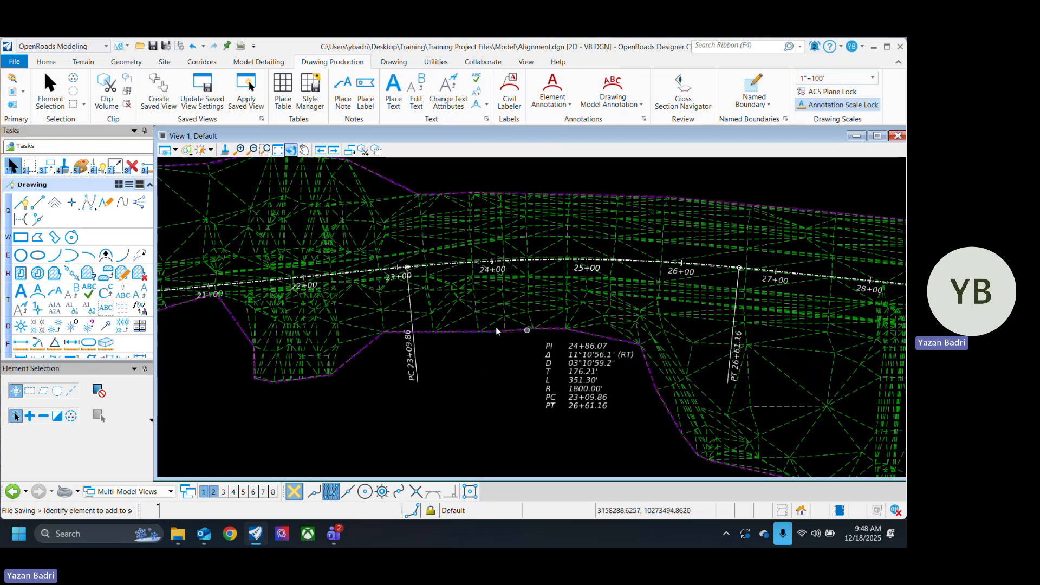
{"action": "scroll", "coordinate": [503, 285], "scroll_direction": "up", "scroll_amount": 2}
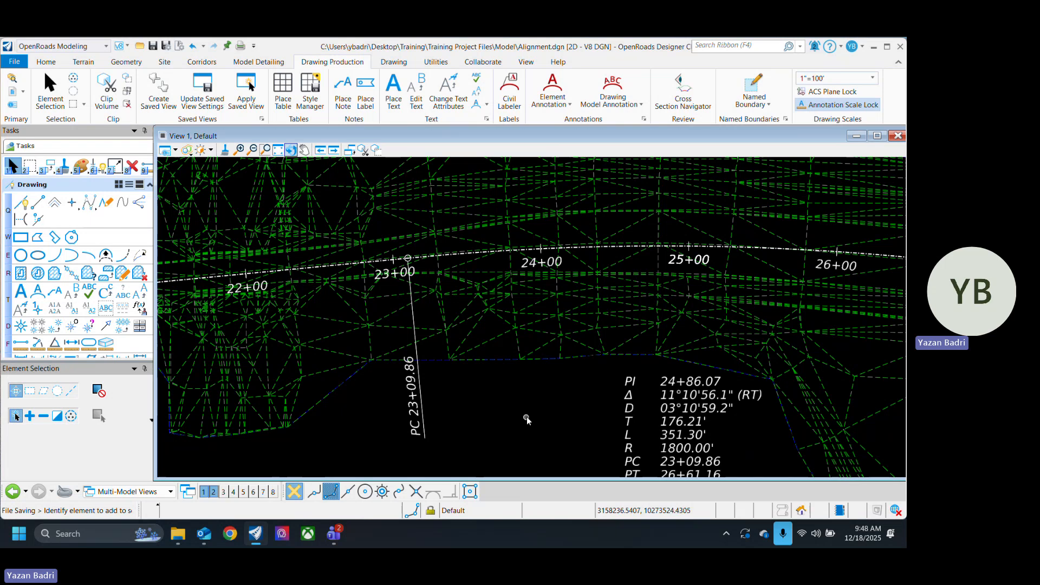
{"action": "scroll", "coordinate": [545, 384], "scroll_direction": "down", "scroll_amount": 5}
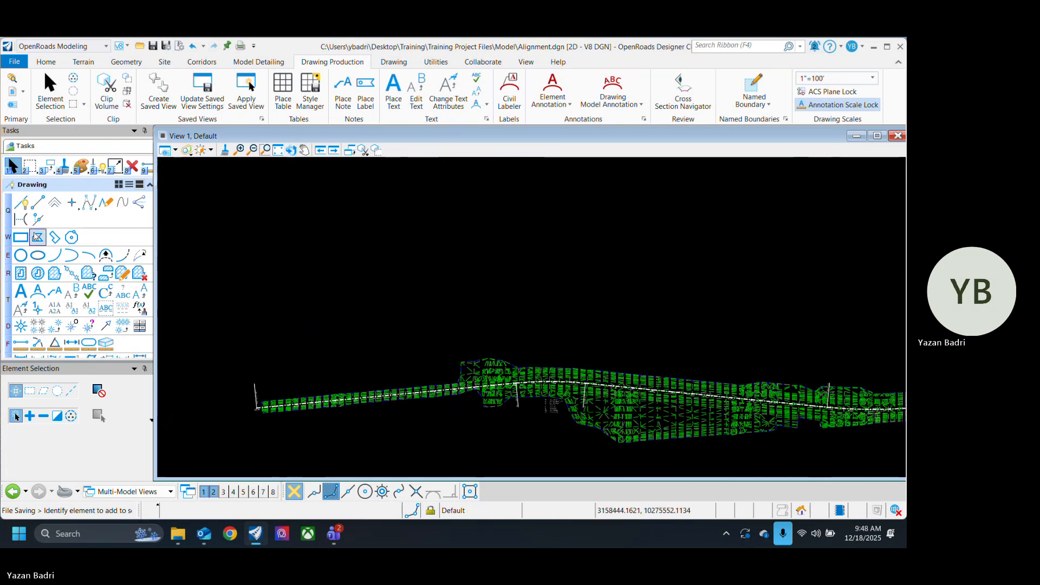
Step: Draw a plain line just above the alignment's first tangent with Place Line, roughly parallel to it
{"action": "left_click", "coordinate": [38, 202]}
{"action": "scroll", "coordinate": [352, 417], "scroll_direction": "up", "scroll_amount": 1}
{"action": "scroll", "coordinate": [305, 418], "scroll_direction": "up", "scroll_amount": 1}
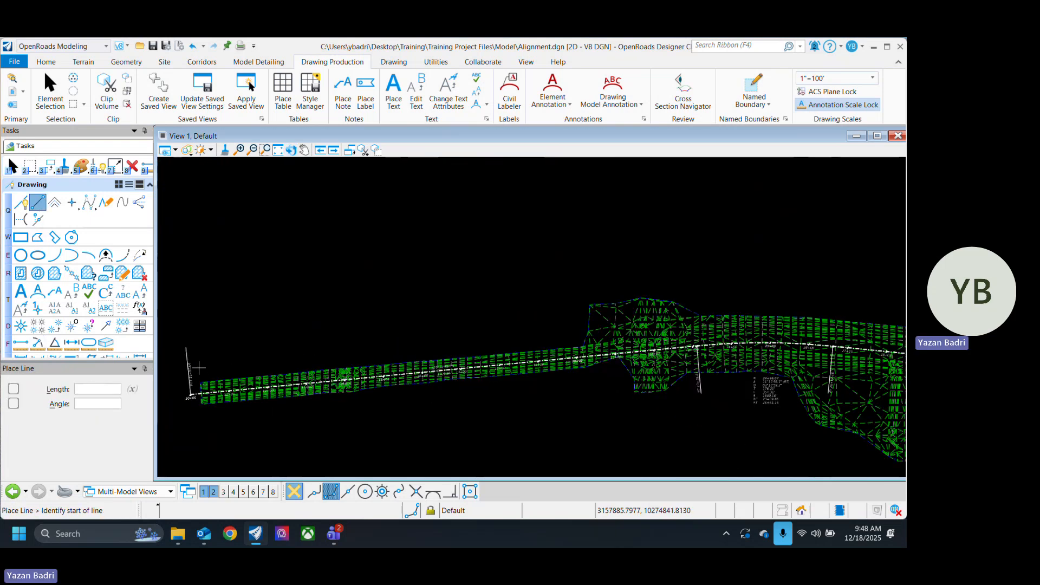
{"action": "left_click", "coordinate": [199, 368]}
{"action": "left_click", "coordinate": [579, 327]}
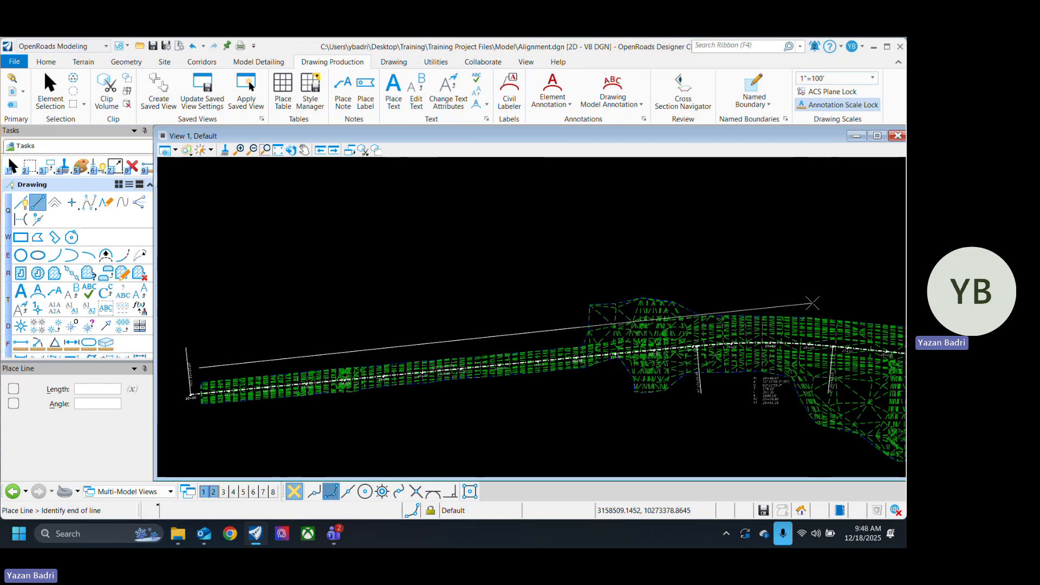
{"action": "right_click", "coordinate": [814, 272]}
Step: Draw a second separate line just above the alignment's middle tangent, leaving a gap after the first line
{"action": "middle_click_drag", "start_coordinate": [814, 272], "coordinate": [506, 283]}
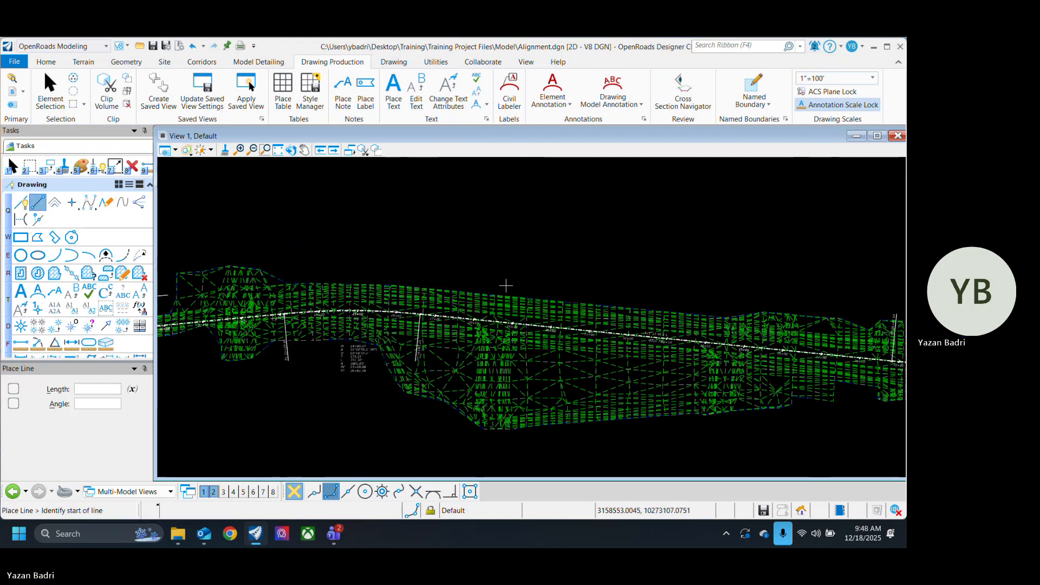
{"action": "left_click", "coordinate": [439, 270]}
{"action": "middle_click_drag", "start_coordinate": [851, 325], "coordinate": [645, 313]}
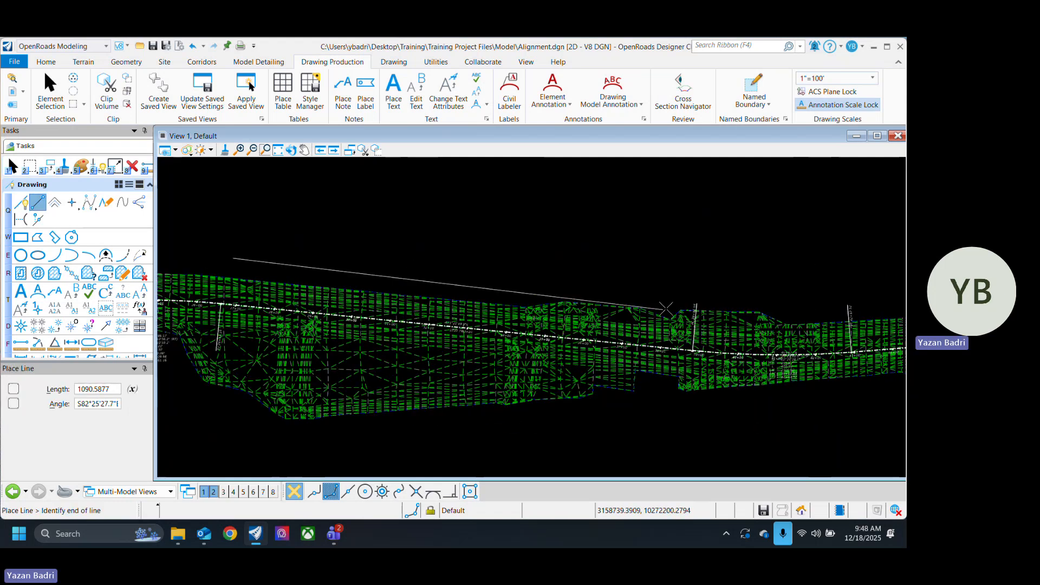
{"action": "left_click", "coordinate": [634, 297]}
{"action": "right_click", "coordinate": [736, 338]}
Step: Draw a third separate line above the alignment's last tangent, ending near the alignment's end
{"action": "middle_click_drag", "start_coordinate": [846, 318], "coordinate": [450, 355]}
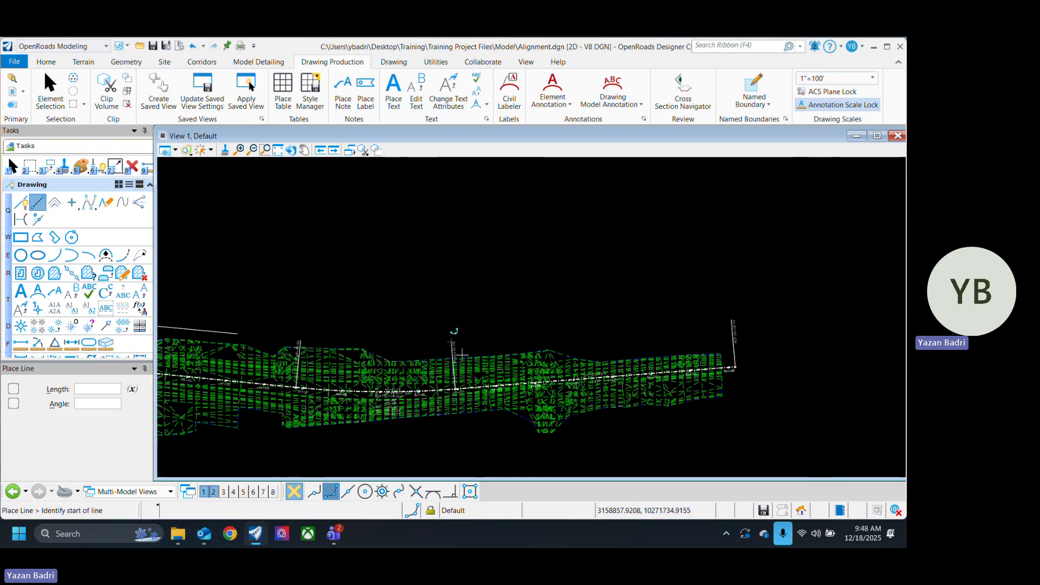
{"action": "left_click", "coordinate": [470, 349]}
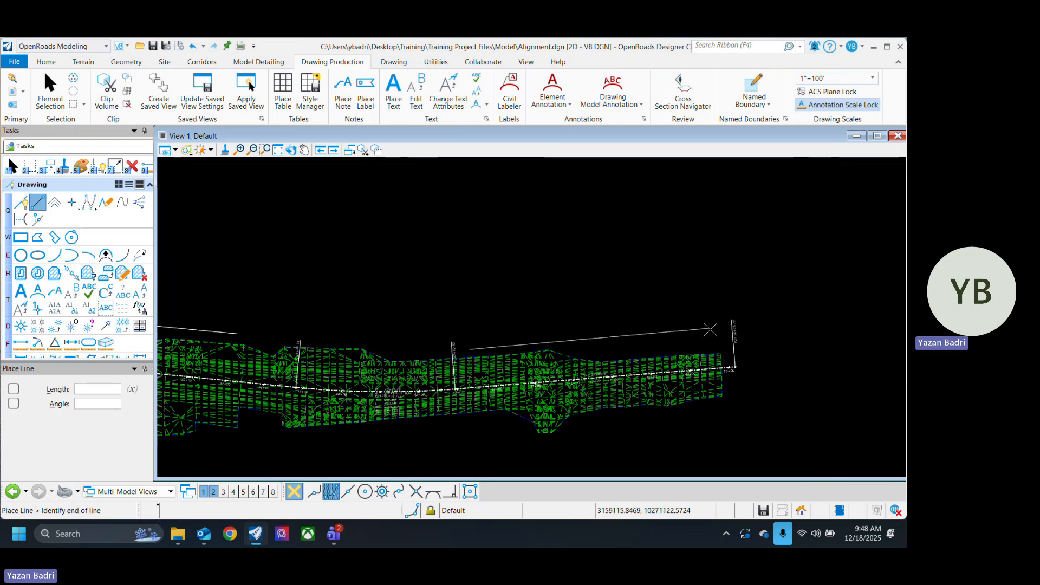
{"action": "left_click", "coordinate": [713, 329]}
{"action": "right_click", "coordinate": [723, 331]}
{"action": "scroll", "coordinate": [805, 353], "scroll_direction": "down", "scroll_amount": 2}
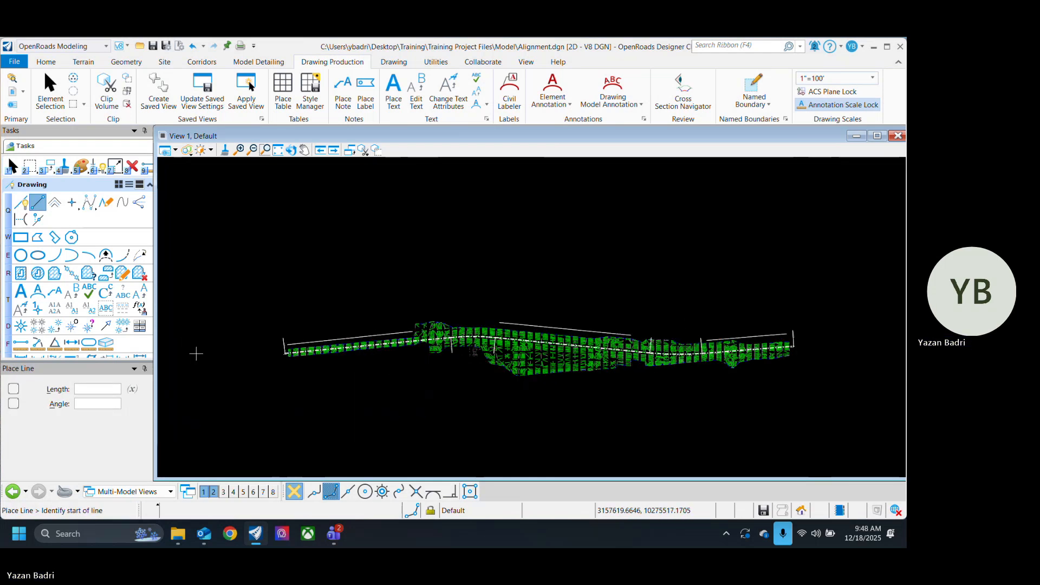
Step: Construct a circular fillet of radius 1500 between the first and second plain lines, with Truncate set to Both
{"action": "left_click", "coordinate": [115, 164]}
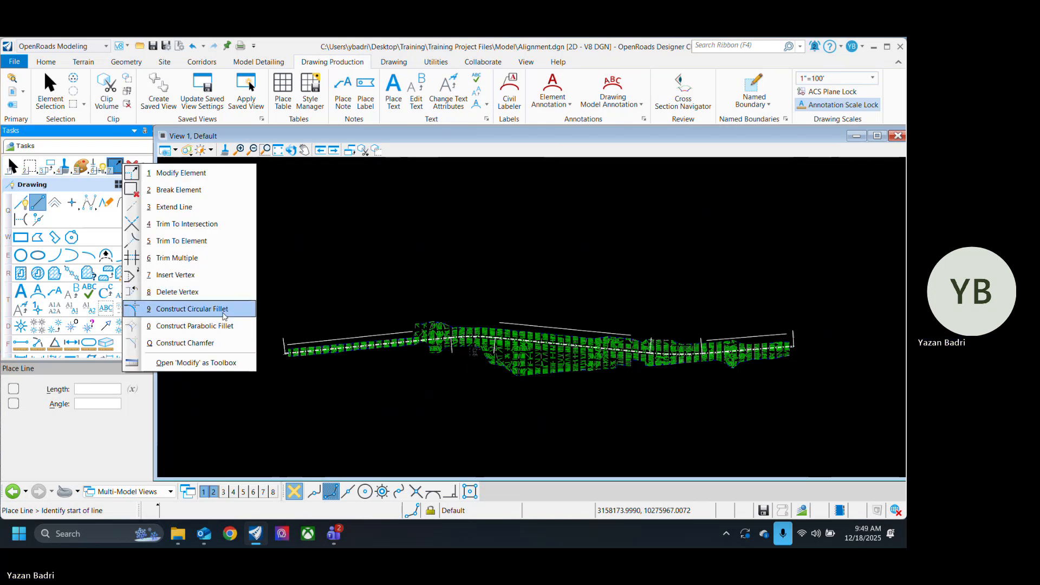
{"action": "left_click", "coordinate": [179, 309]}
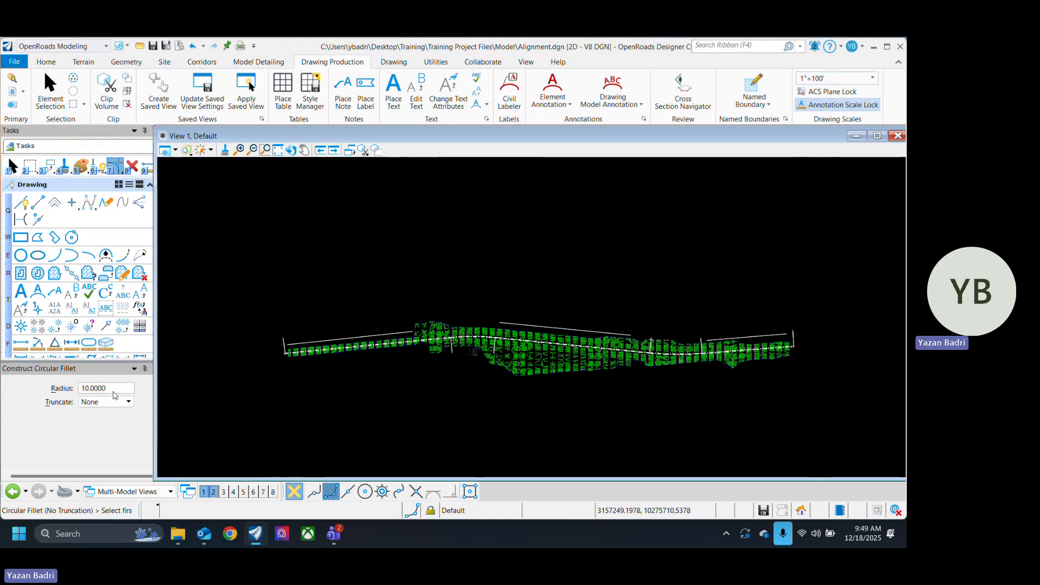
{"action": "left_click", "coordinate": [10, 400]}
{"action": "type", "text": "15"}
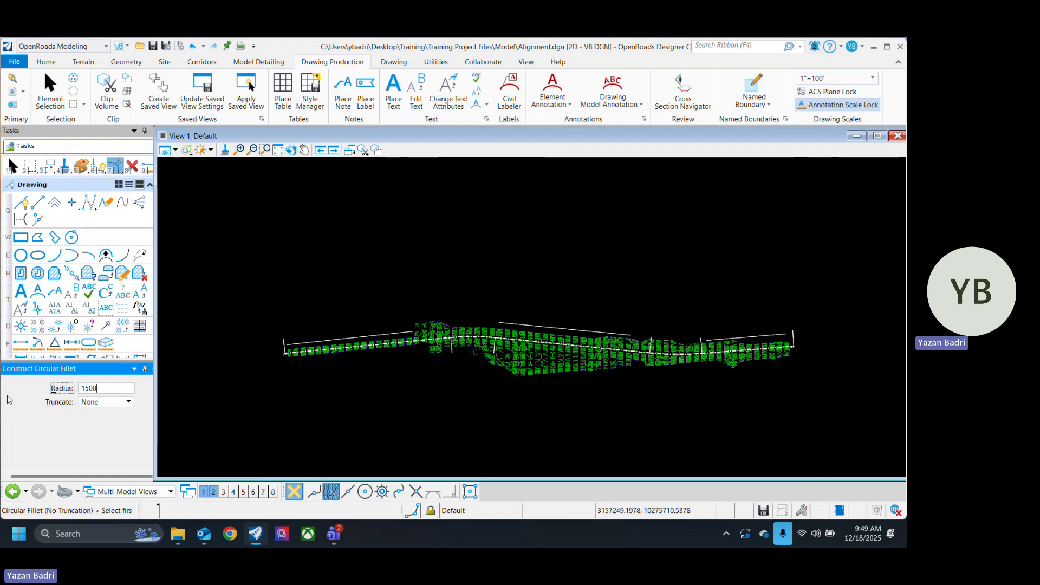
{"action": "key", "text": "Tab"}
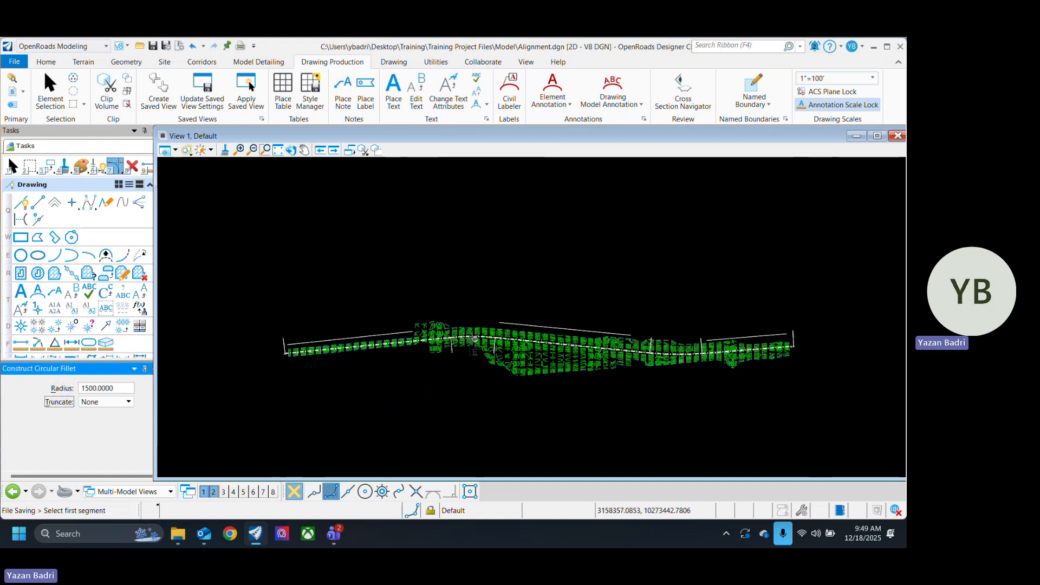
{"action": "scroll", "coordinate": [474, 340], "scroll_direction": "up", "scroll_amount": 3}
{"action": "left_click", "coordinate": [404, 321]}
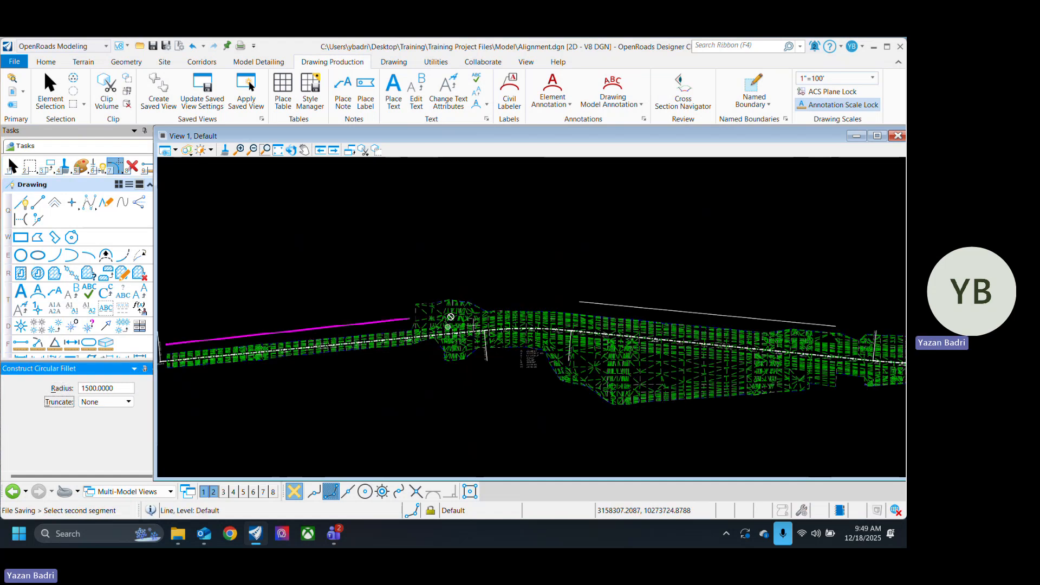
{"action": "right_click", "coordinate": [605, 301]}
{"action": "left_click", "coordinate": [114, 401]}
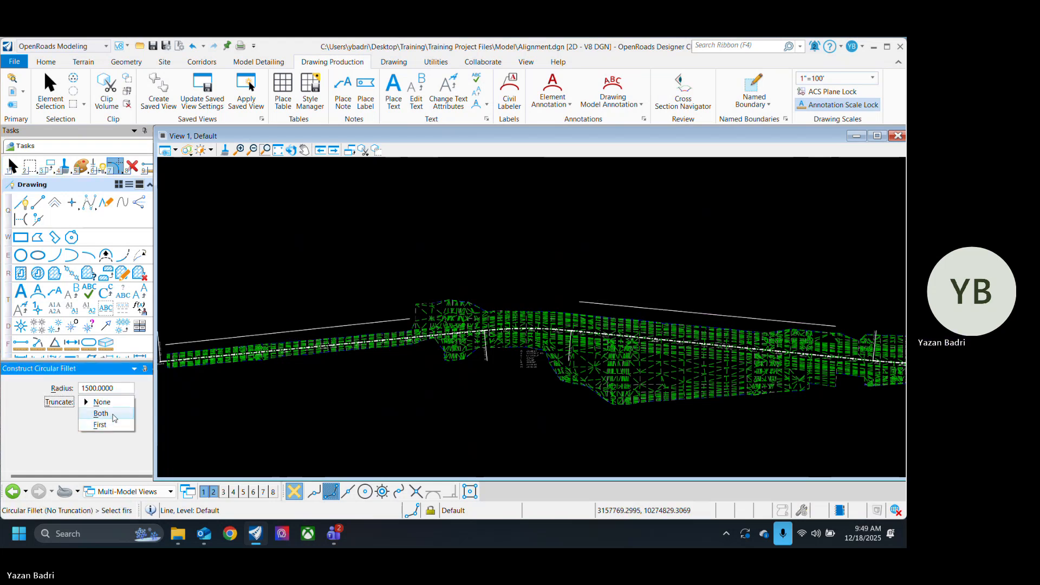
{"action": "left_click", "coordinate": [113, 413]}
{"action": "left_click", "coordinate": [398, 320]}
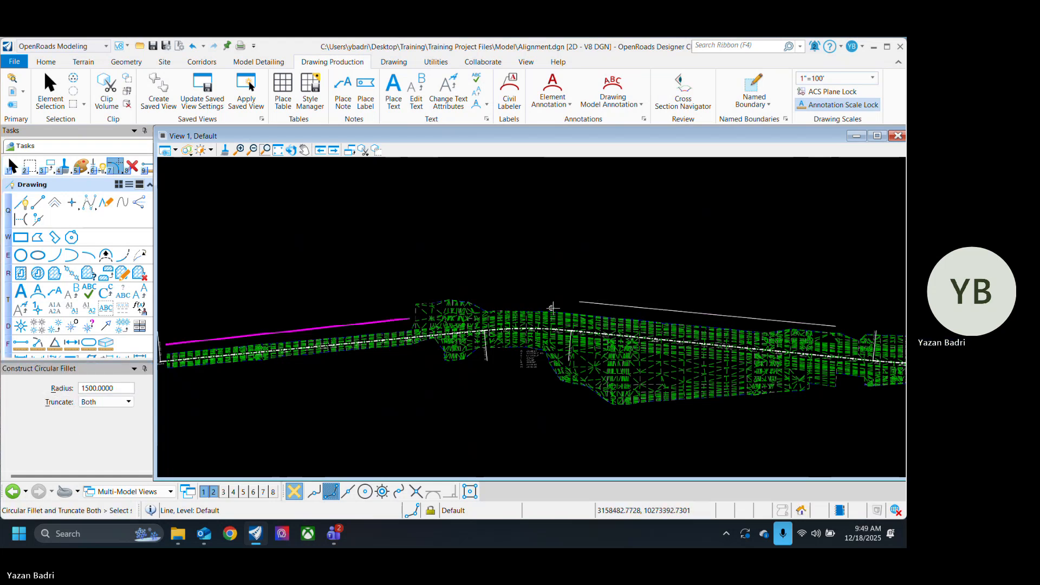
{"action": "left_click", "coordinate": [584, 302]}
Step: Construct a circular fillet of radius 1500 between the second and third plain lines, truncating both
{"action": "scroll", "coordinate": [626, 309], "scroll_direction": "down", "scroll_amount": 3}
{"action": "scroll", "coordinate": [642, 312], "scroll_direction": "up", "scroll_amount": 4}
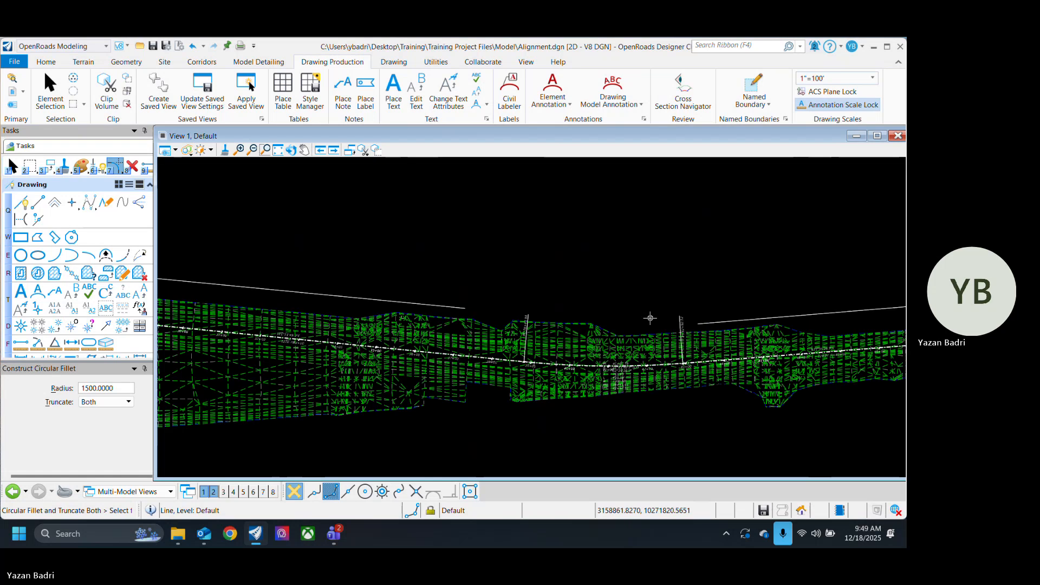
{"action": "scroll", "coordinate": [650, 318], "scroll_direction": "up", "scroll_amount": 1}
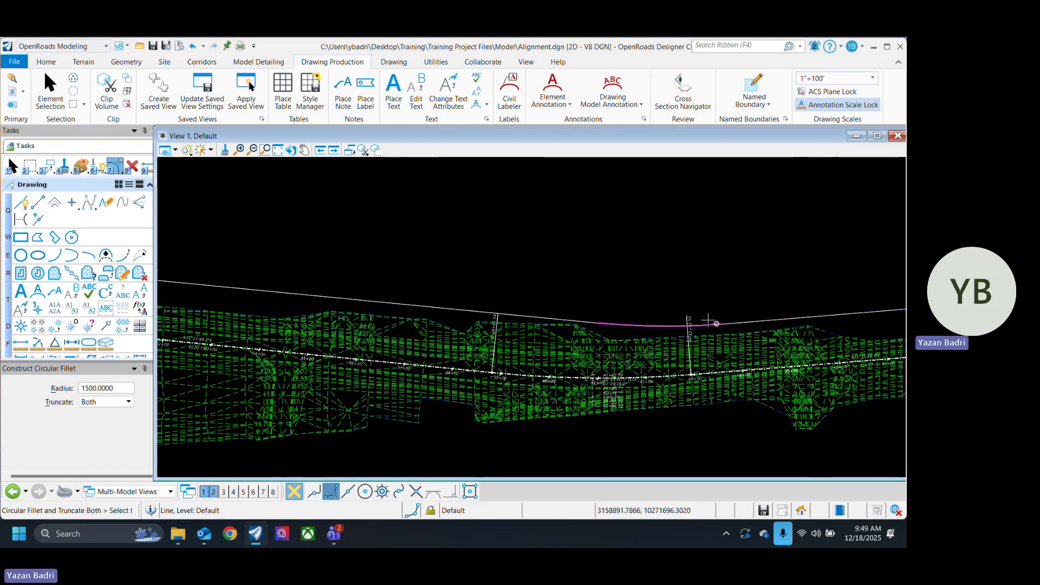
{"action": "scroll", "coordinate": [709, 321], "scroll_direction": "down", "scroll_amount": 2}
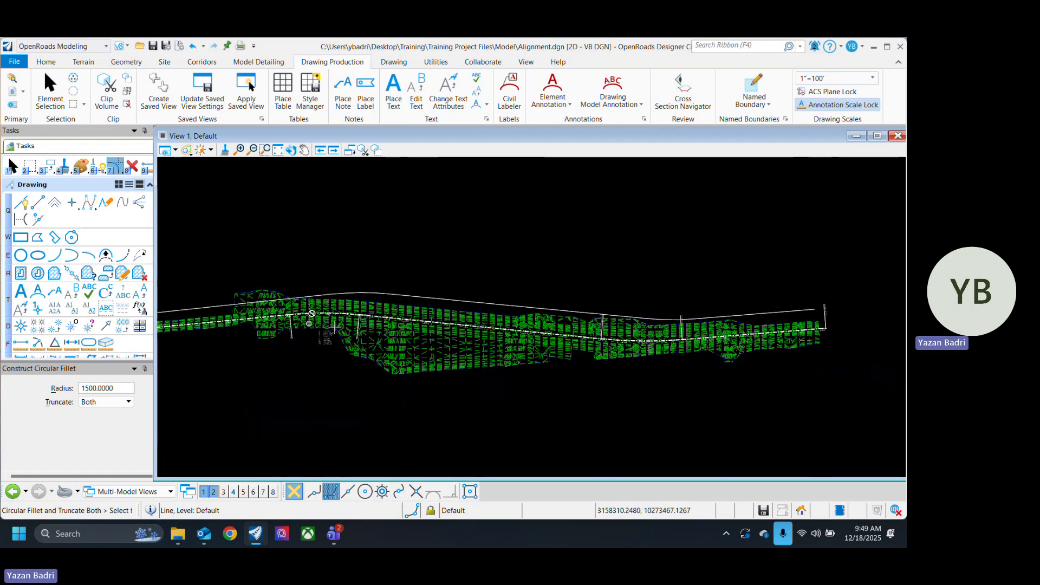
Step: Select the fillet arc between the first two plain lines to inspect it, and clear the selection
{"action": "left_click", "coordinate": [50, 99]}
{"action": "scroll", "coordinate": [645, 302], "scroll_direction": "up", "scroll_amount": 1}
{"action": "scroll", "coordinate": [518, 296], "scroll_direction": "down", "scroll_amount": 2}
{"action": "scroll", "coordinate": [502, 295], "scroll_direction": "up", "scroll_amount": 3}
{"action": "left_click", "coordinate": [502, 294]}
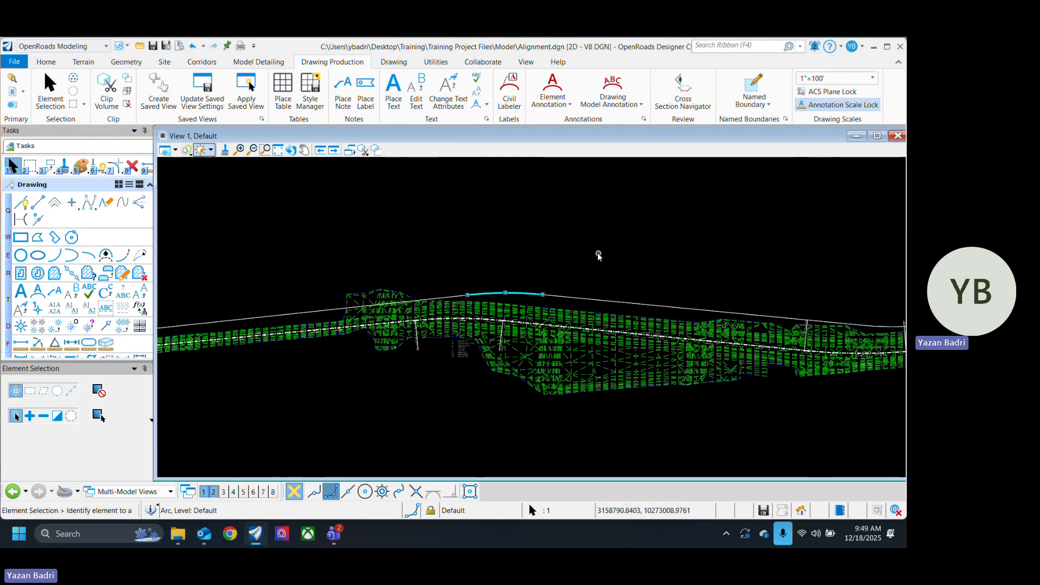
{"action": "left_click", "coordinate": [598, 256]}
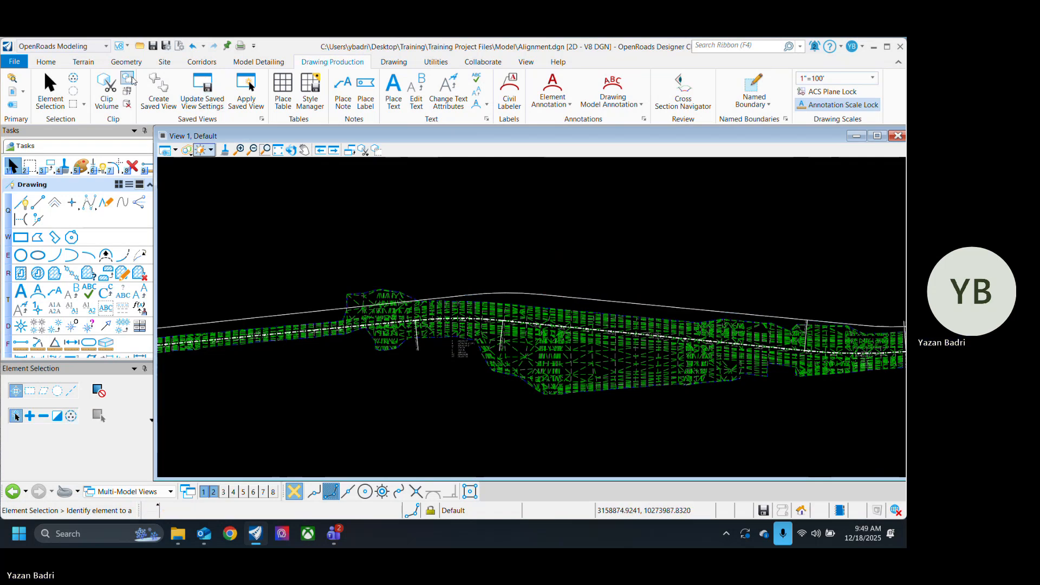
{"action": "left_click", "coordinate": [126, 61]}
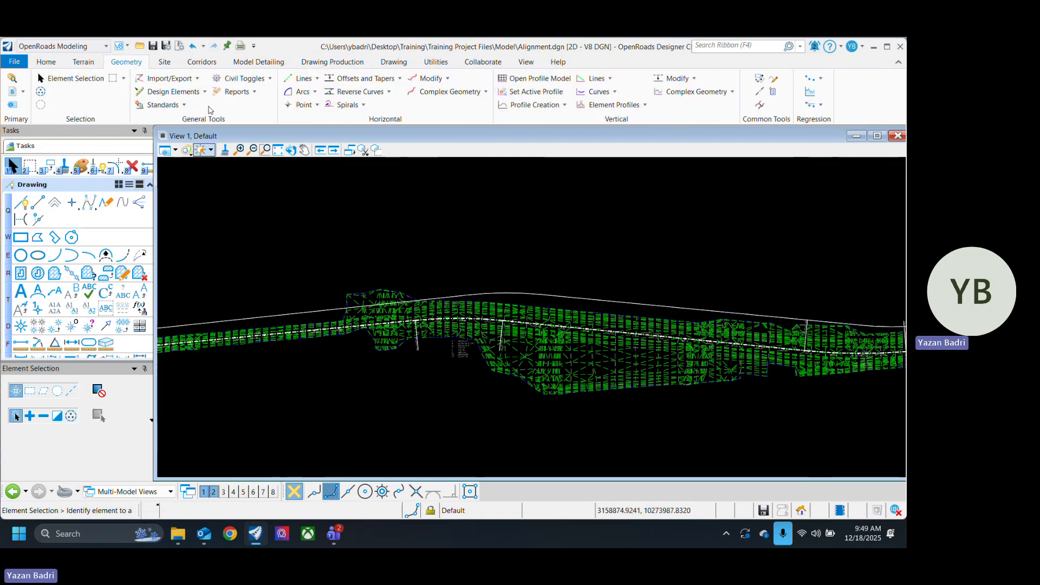
{"action": "left_click", "coordinate": [179, 91]}
{"action": "left_click", "coordinate": [179, 146]}
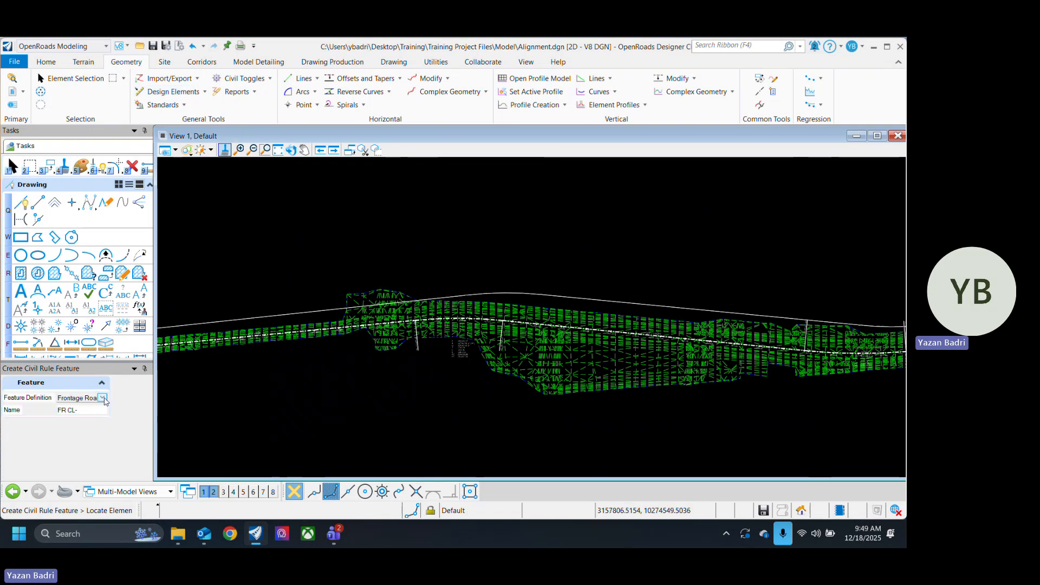
{"action": "left_click", "coordinate": [102, 399]}
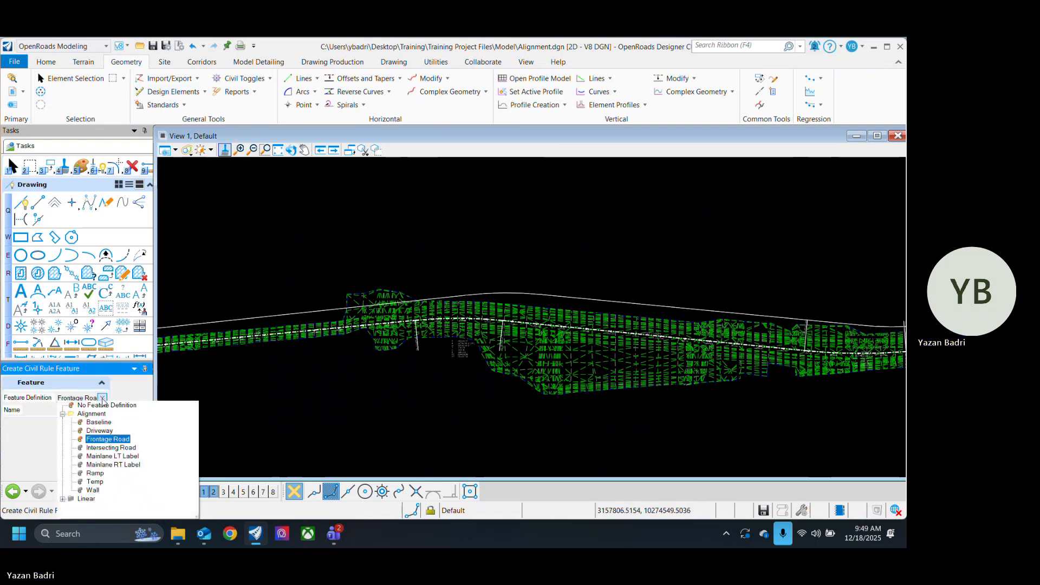
{"action": "left_click", "coordinate": [75, 78]}
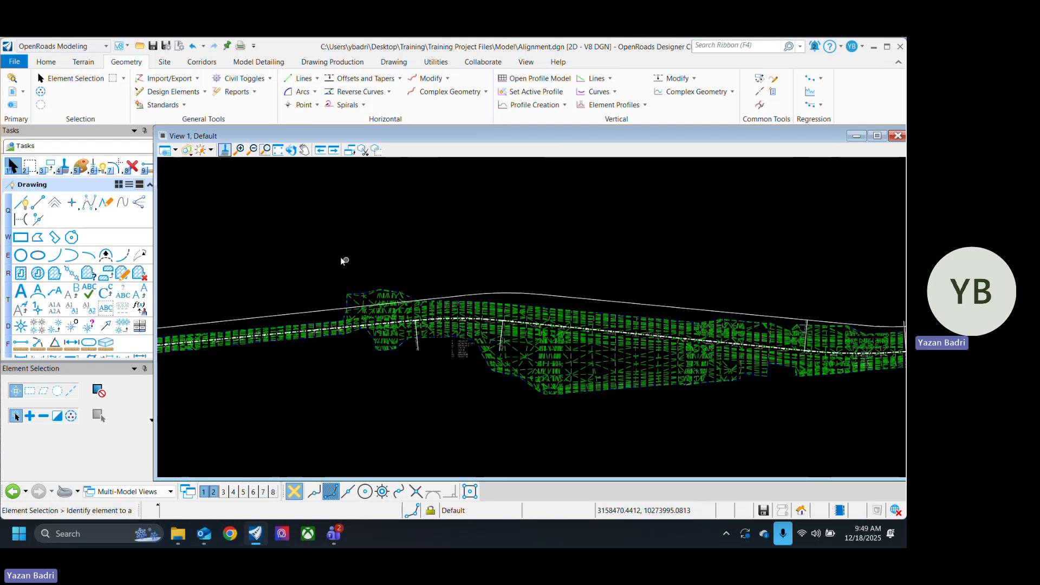
Step: Create a complex element from the connected plain lines and arcs, using the Automatic method and Baseline feature definition
{"action": "scroll", "coordinate": [530, 342], "scroll_direction": "down", "scroll_amount": 2}
{"action": "scroll", "coordinate": [534, 278], "scroll_direction": "up", "scroll_amount": 2}
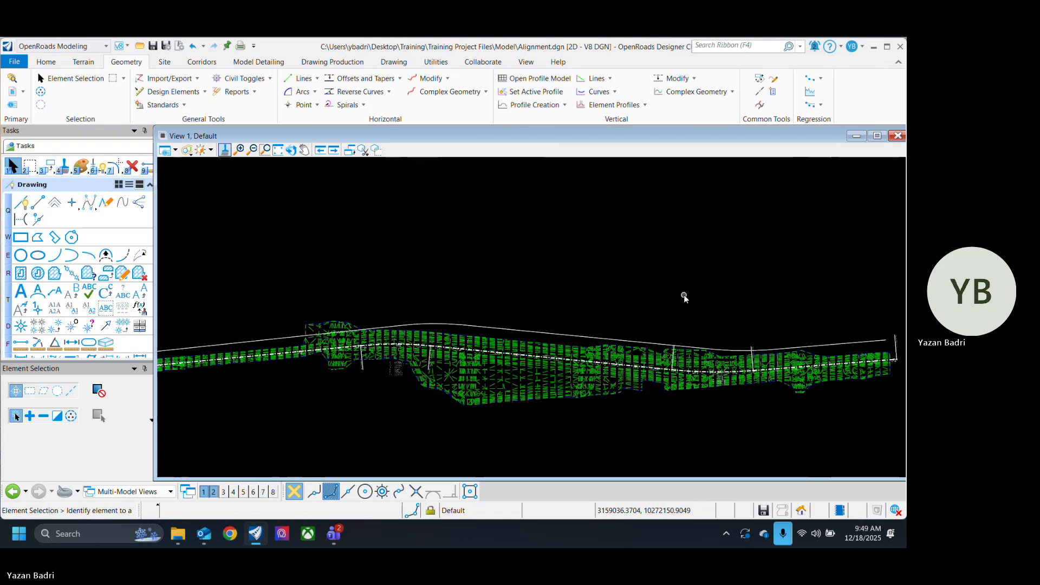
{"action": "left_click", "coordinate": [448, 92]}
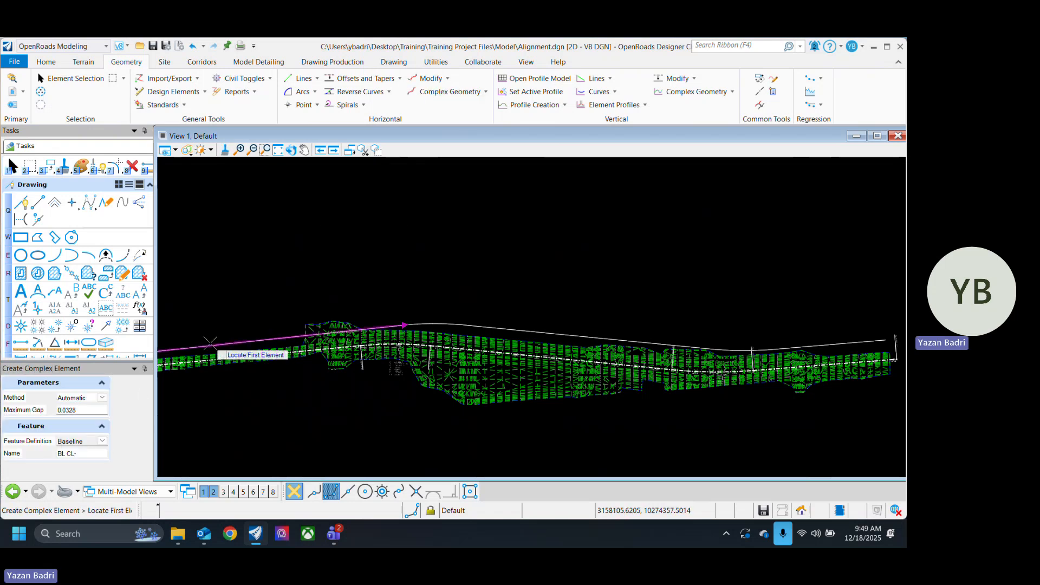
{"action": "left_click", "coordinate": [461, 326]}
{"action": "scroll", "coordinate": [463, 342], "scroll_direction": "down", "scroll_amount": 1}
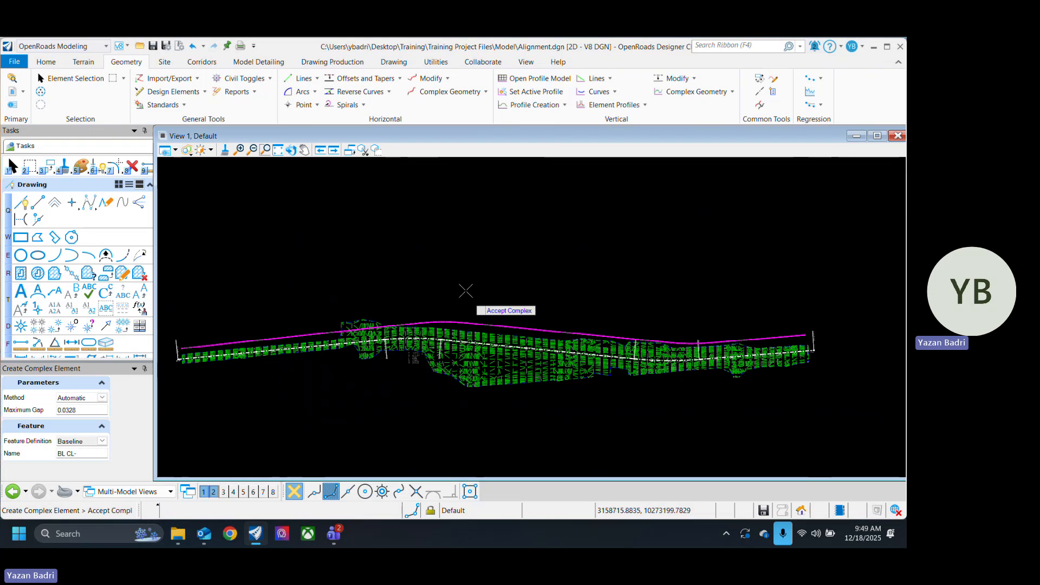
{"action": "left_click", "coordinate": [58, 80]}
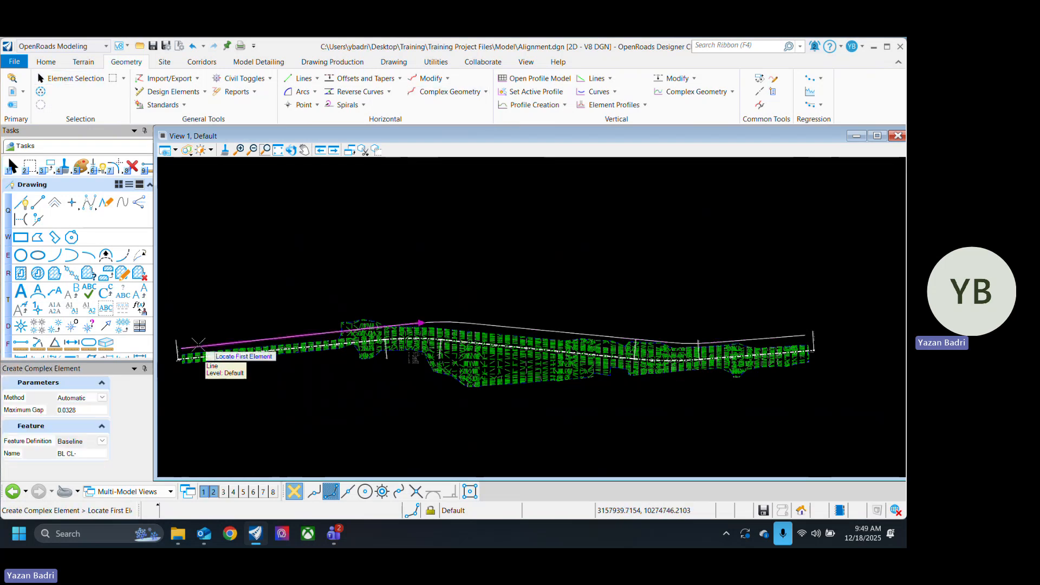
{"action": "key", "text": "ctrl+s"}
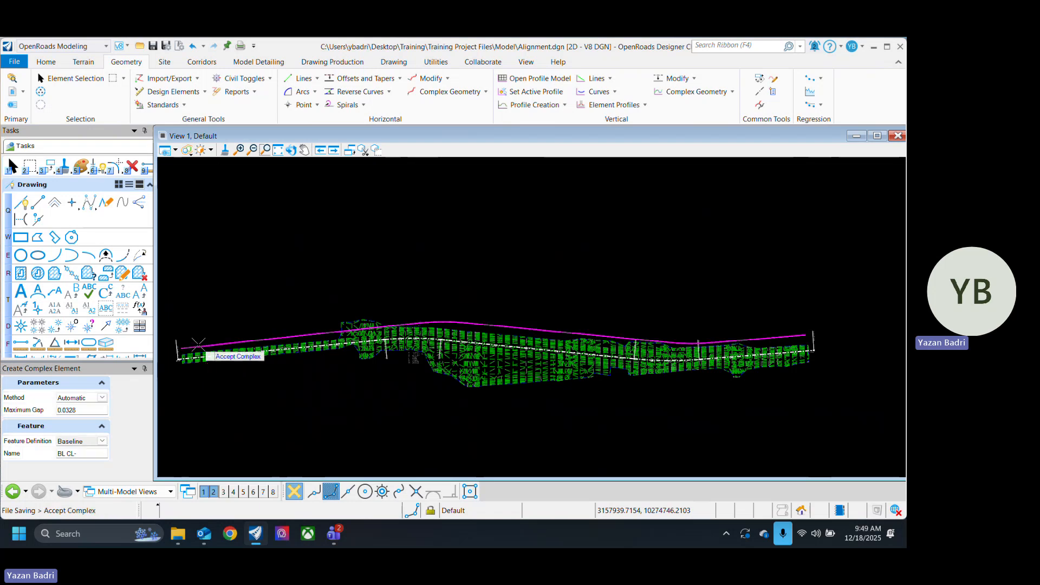
{"action": "left_click", "coordinate": [68, 79]}
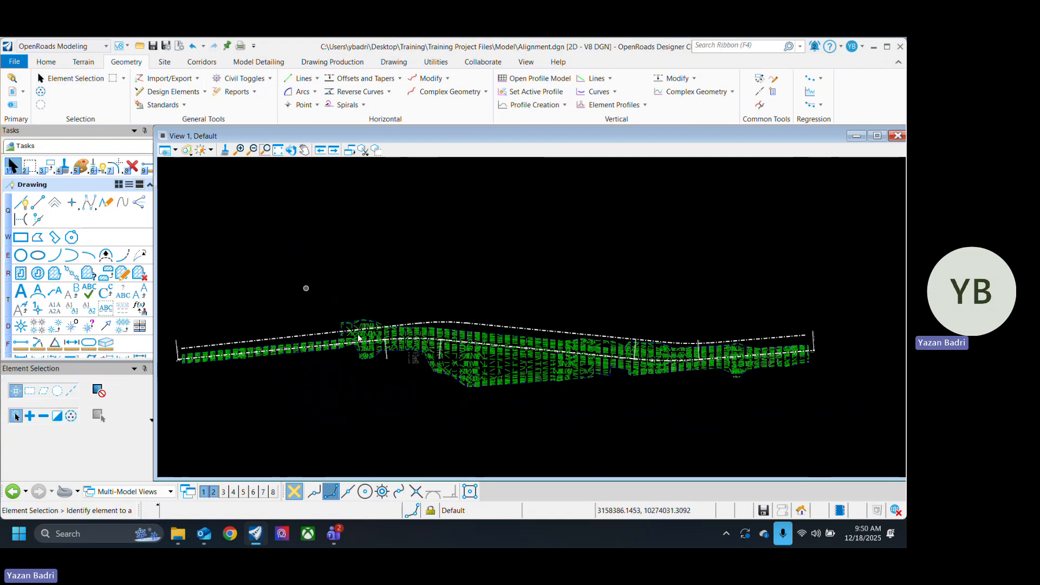
Step: Select the new complex element above the alignment and examine it along its length
{"action": "left_click", "coordinate": [302, 335]}
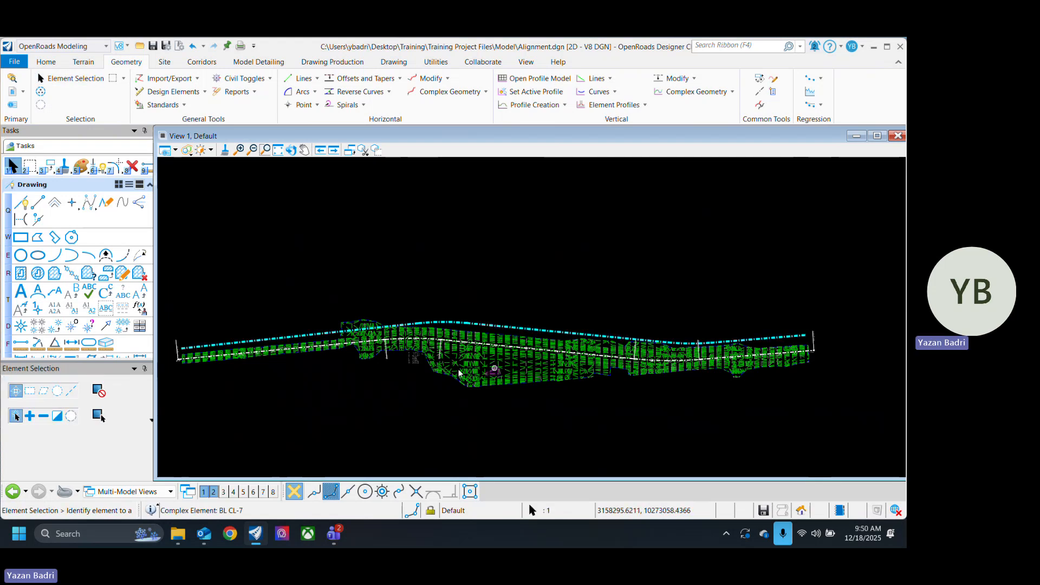
{"action": "scroll", "coordinate": [471, 331], "scroll_direction": "up", "scroll_amount": 2}
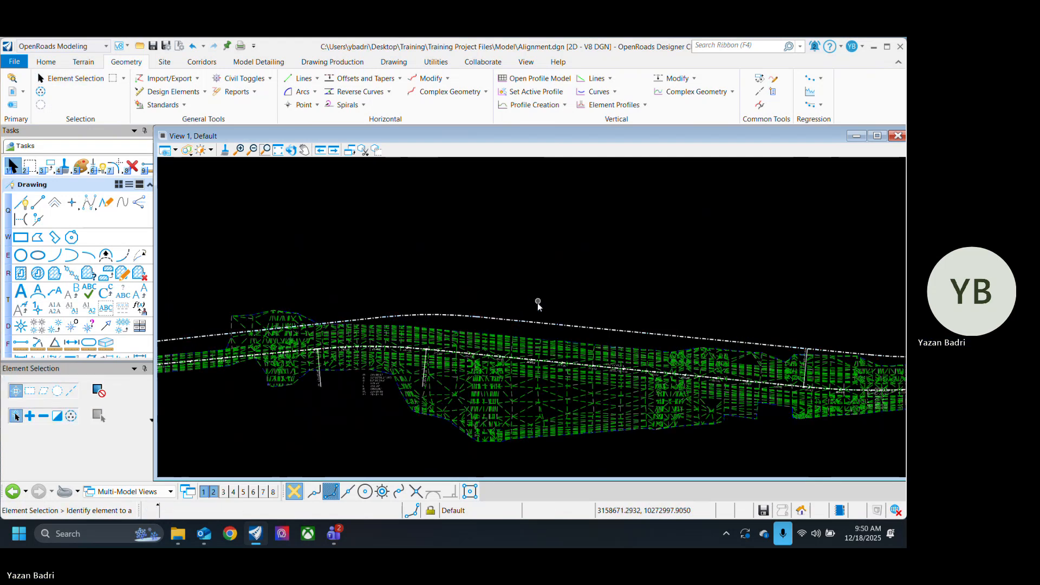
{"action": "scroll", "coordinate": [591, 253], "scroll_direction": "down", "scroll_amount": 3}
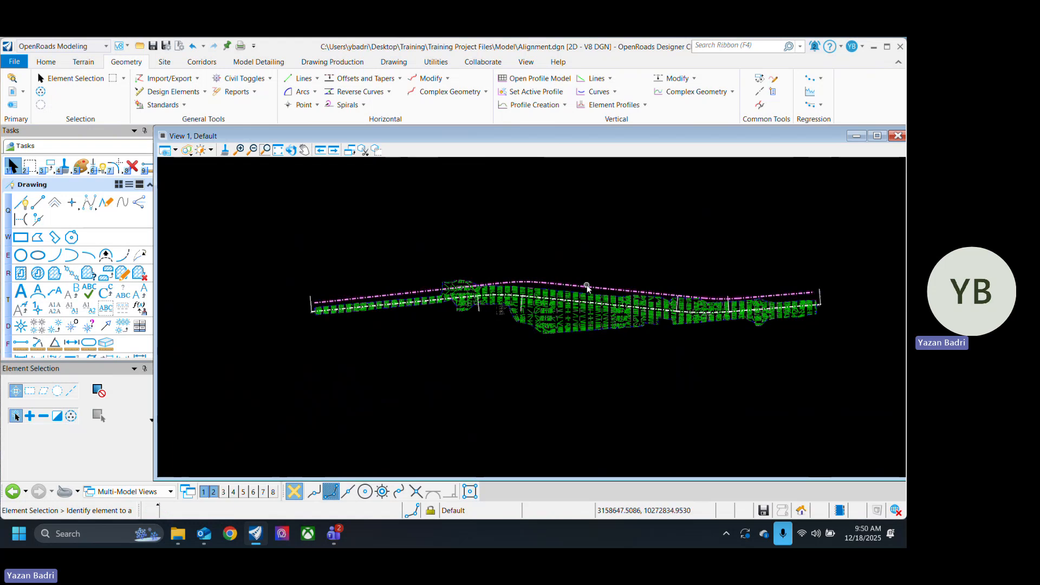
{"action": "scroll", "coordinate": [585, 247], "scroll_direction": "up", "scroll_amount": 3}
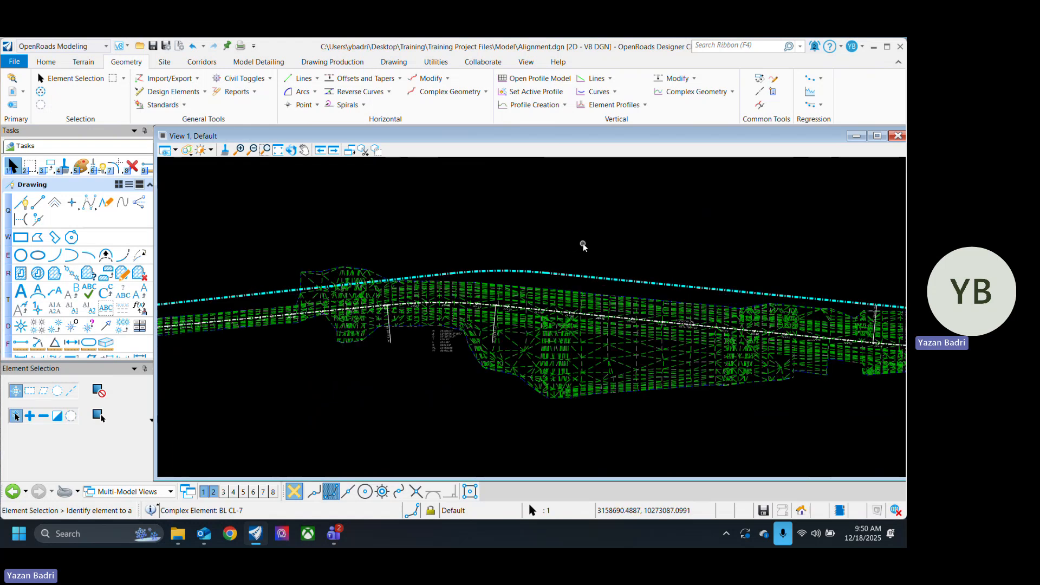
Step: Save the file and undo the creation of the complex element from the plain lines and arcs
{"action": "key", "text": "ctrl+s"}
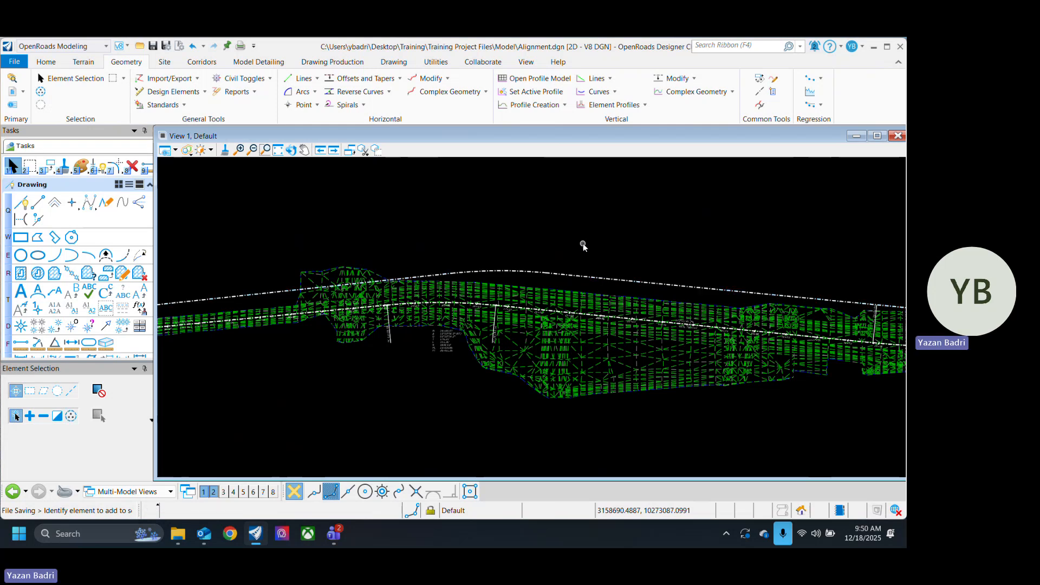
{"action": "scroll", "coordinate": [596, 271], "scroll_direction": "down", "scroll_amount": 2}
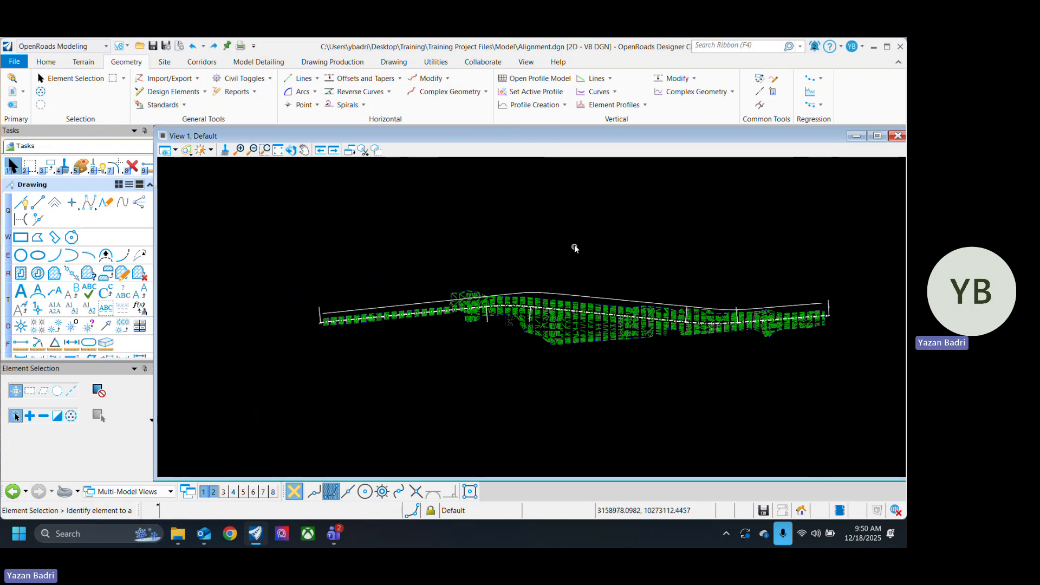
Step: Convert the connected plain lines and arcs above the alignment into civil rule features using the Frontage Road feature definition
{"action": "left_click", "coordinate": [196, 104]}
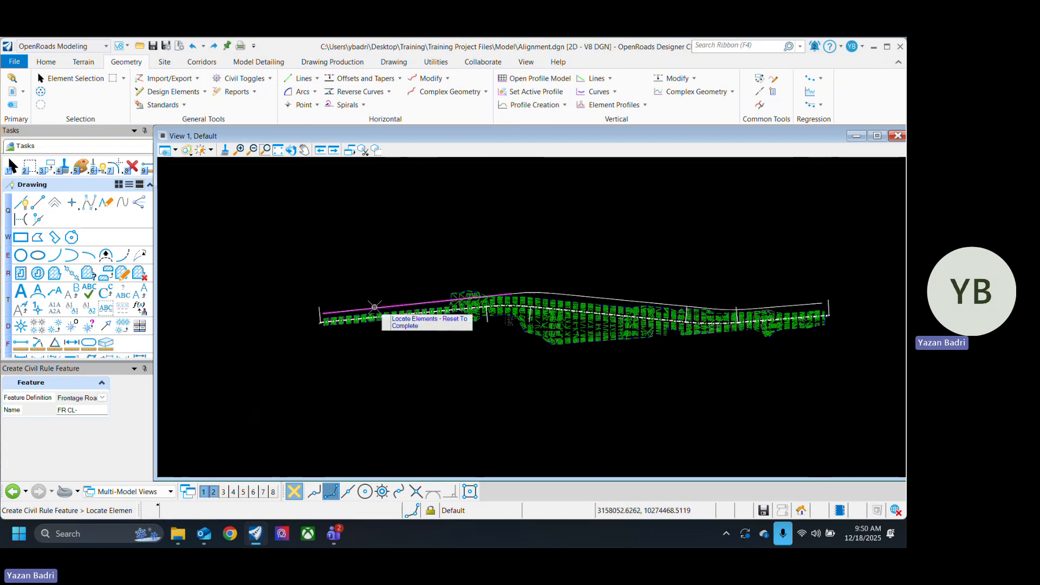
{"action": "scroll", "coordinate": [538, 293], "scroll_direction": "up", "scroll_amount": 1}
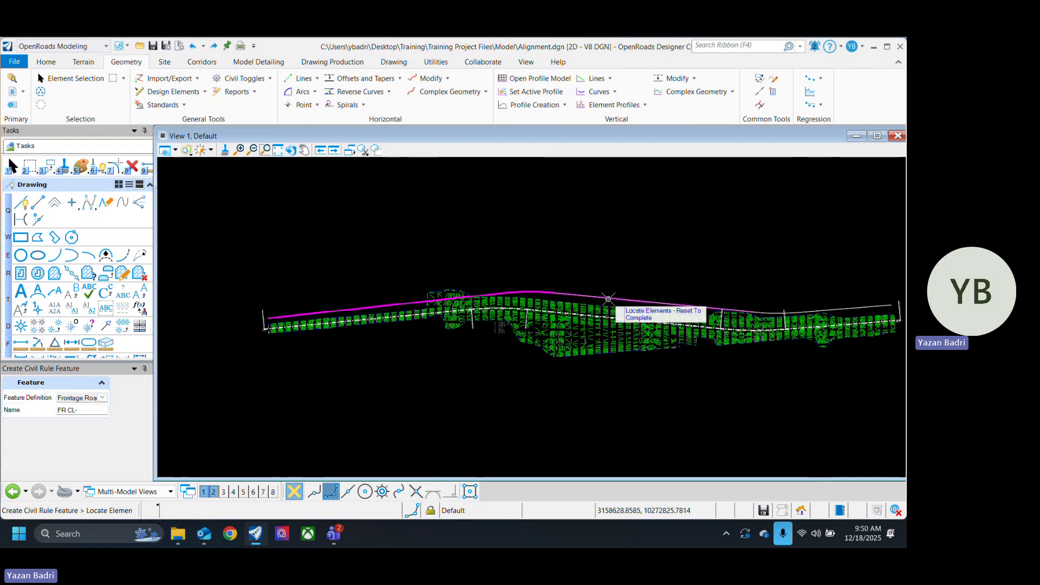
{"action": "middle_click_drag", "start_coordinate": [809, 286], "coordinate": [657, 263]}
{"action": "left_click", "coordinate": [477, 278]}
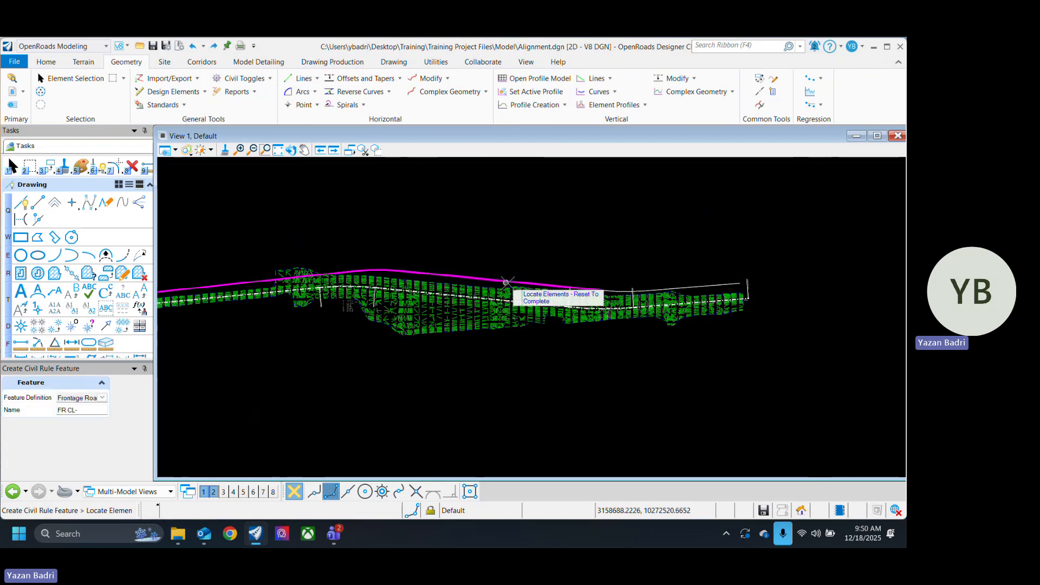
{"action": "scroll", "coordinate": [641, 293], "scroll_direction": "up", "scroll_amount": 1}
{"action": "scroll", "coordinate": [641, 293], "scroll_direction": "up", "scroll_amount": 3}
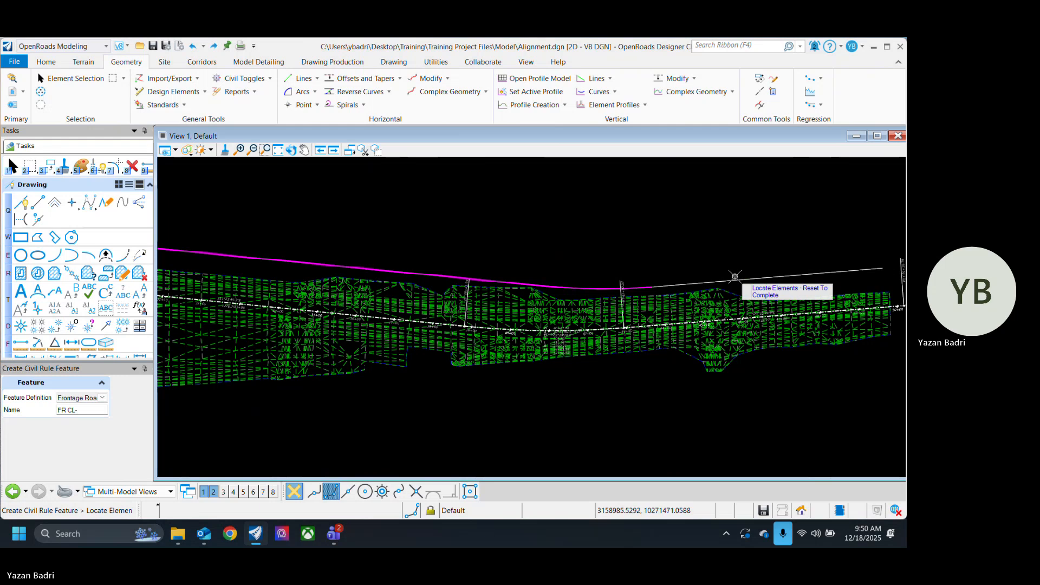
{"action": "scroll", "coordinate": [856, 282], "scroll_direction": "down", "scroll_amount": 5}
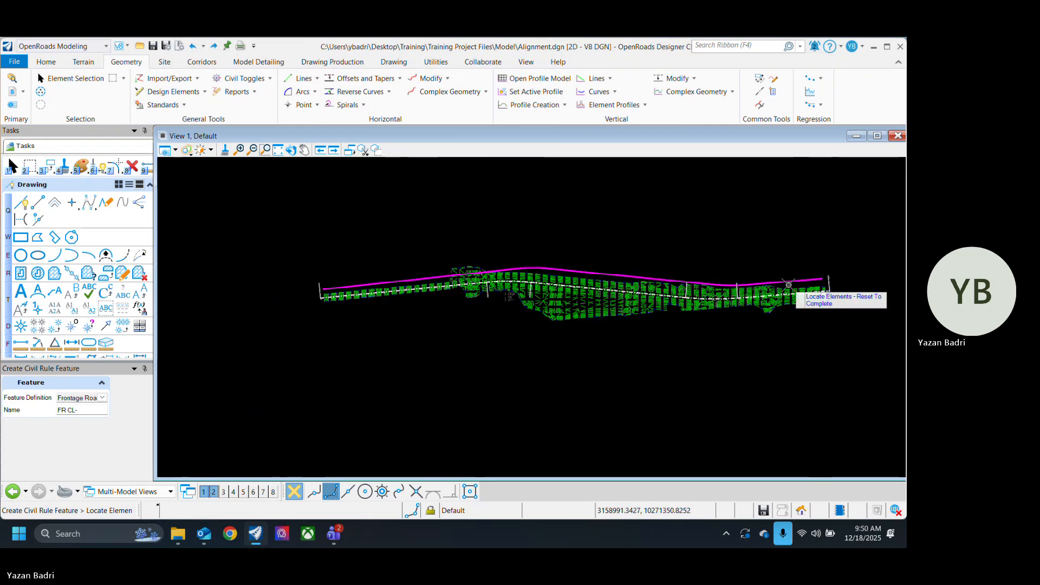
{"action": "right_click", "coordinate": [672, 251]}
{"action": "left_click", "coordinate": [70, 78]}
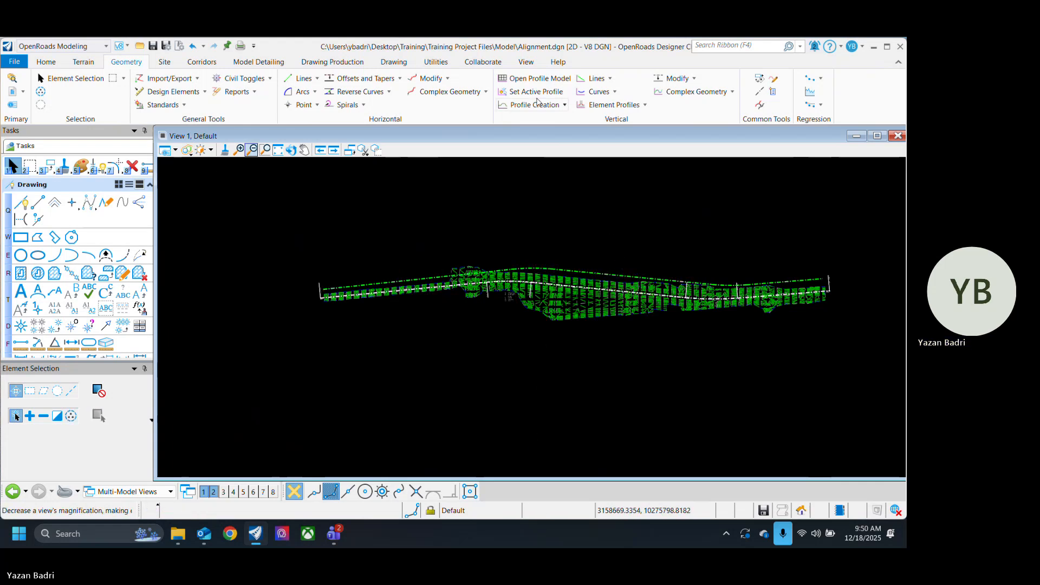
Step: Create a complex element from the connected civil lines and arcs above the alignment, starting from its first line
{"action": "left_click", "coordinate": [449, 93]}
{"action": "scroll", "coordinate": [376, 278], "scroll_direction": "up", "scroll_amount": 1}
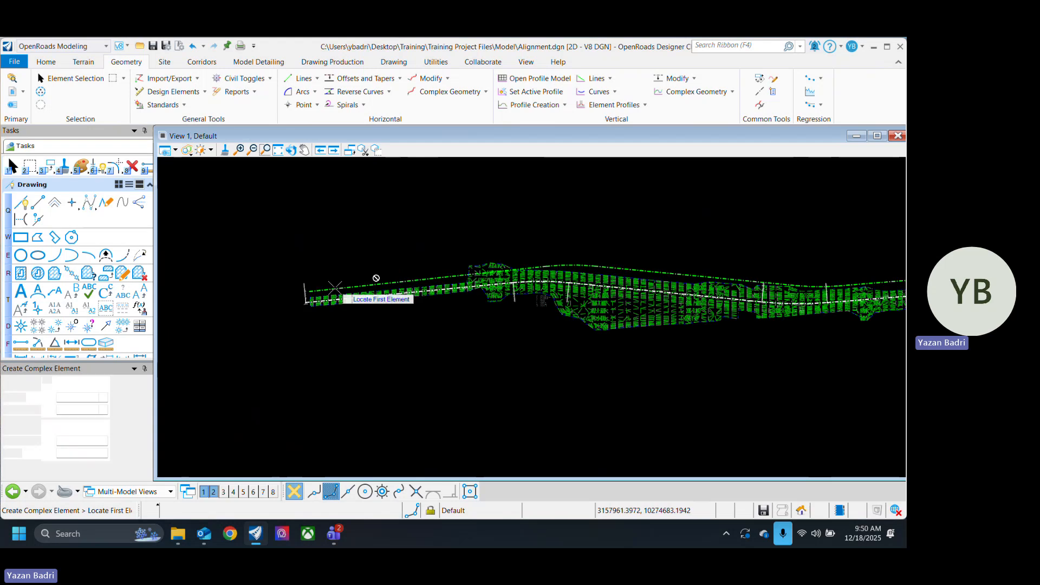
{"action": "left_click", "coordinate": [334, 290]}
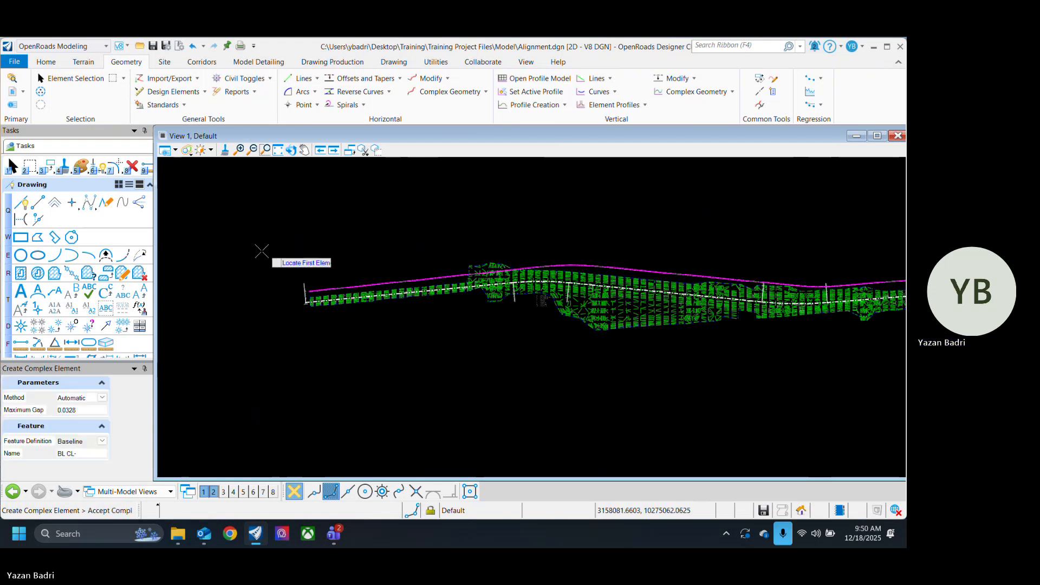
{"action": "left_click", "coordinate": [225, 298]}
{"action": "left_click", "coordinate": [70, 79]}
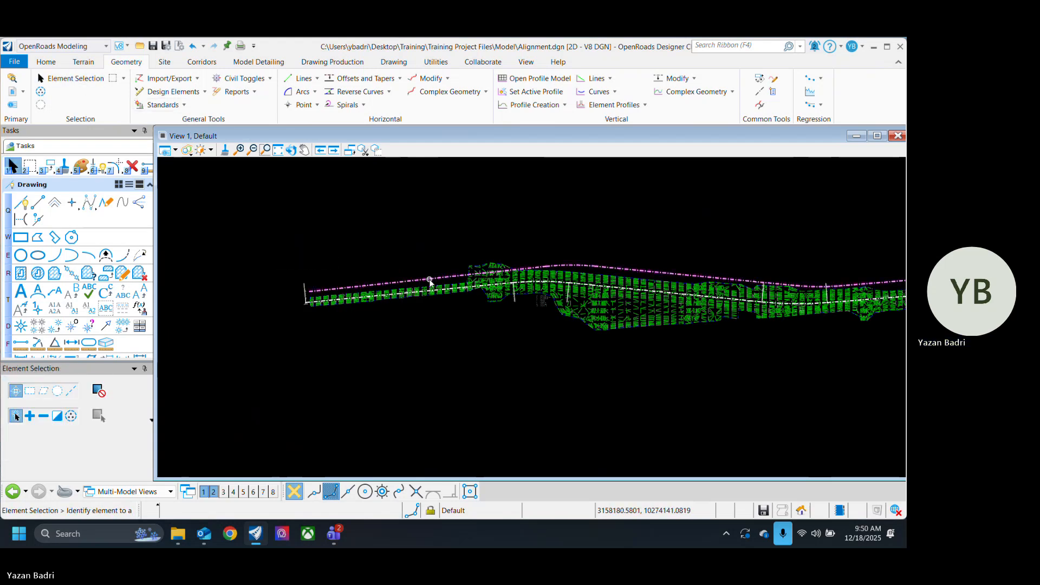
Step: Select the new complex element to examine its tangents and curve radii, and clear the selection
{"action": "left_click", "coordinate": [430, 283]}
{"action": "scroll", "coordinate": [374, 315], "scroll_direction": "down", "scroll_amount": 3}
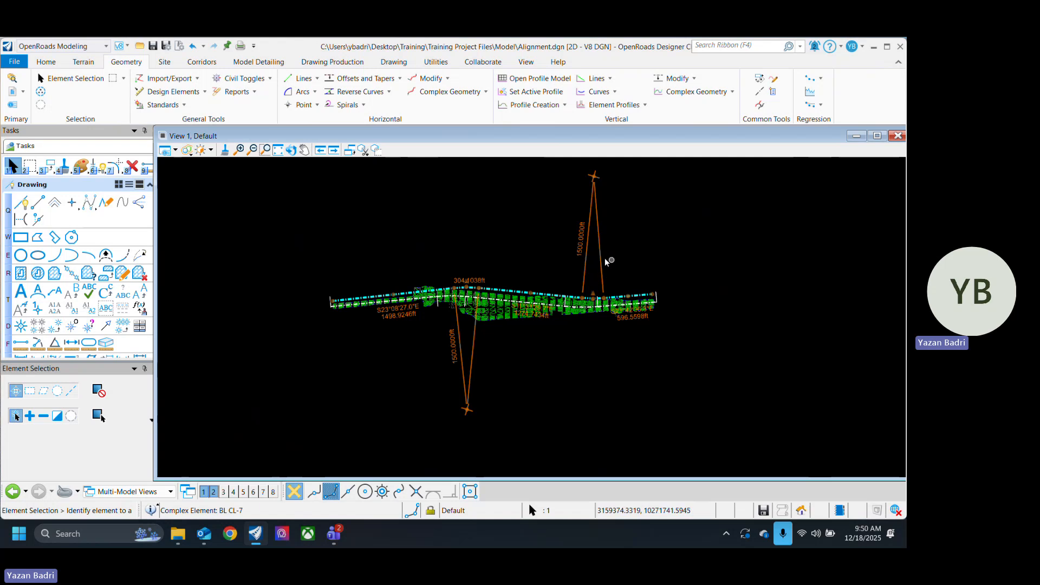
{"action": "scroll", "coordinate": [425, 301], "scroll_direction": "up", "scroll_amount": 3}
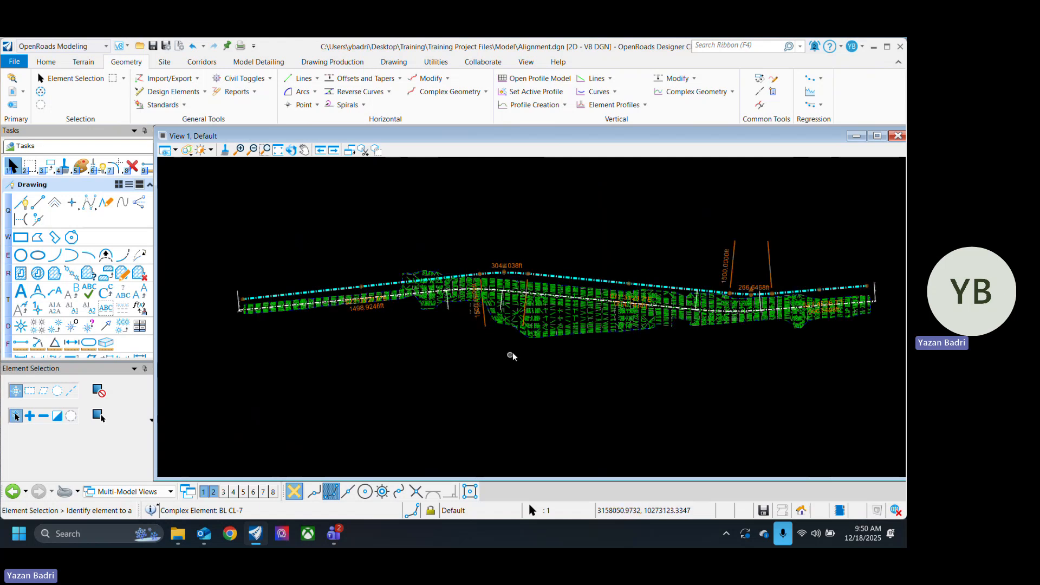
{"action": "scroll", "coordinate": [485, 280], "scroll_direction": "up", "scroll_amount": 1}
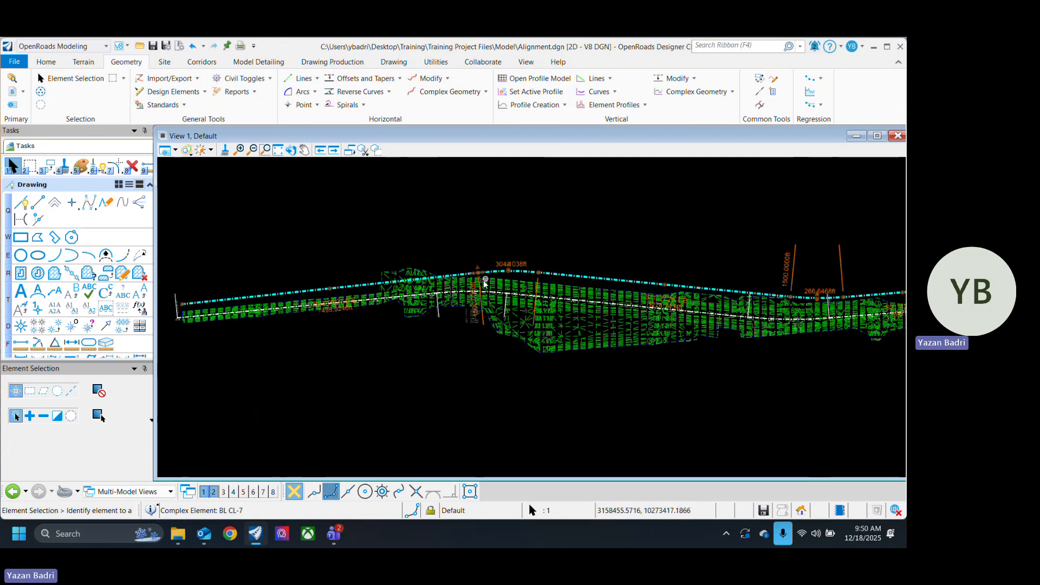
{"action": "scroll", "coordinate": [485, 281], "scroll_direction": "down", "scroll_amount": 3}
{"action": "left_click", "coordinate": [483, 376]}
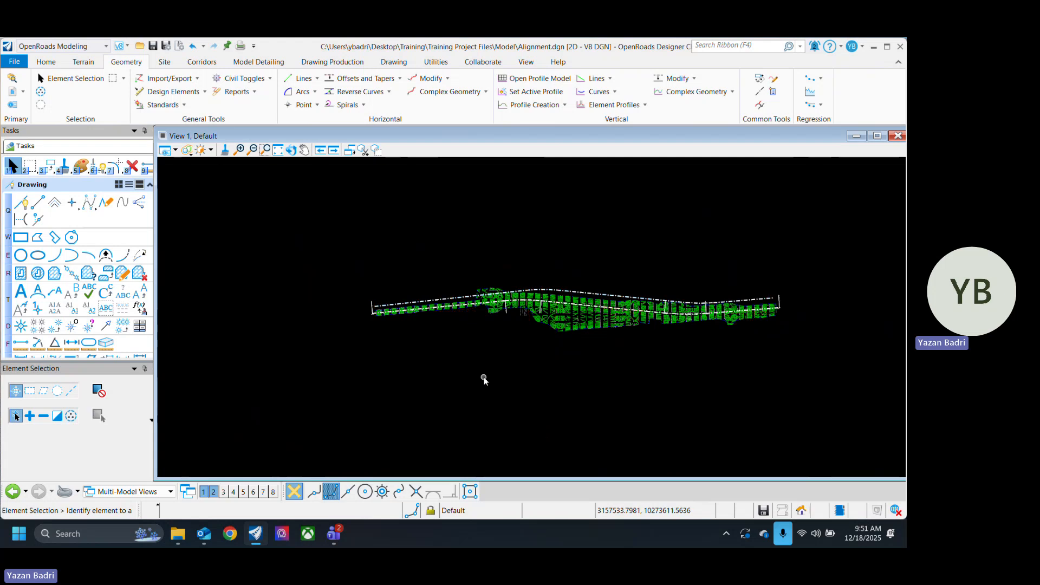
Step: Save the file, select the complex element at its first curve to inspect it, and clear the selection
{"action": "scroll", "coordinate": [470, 389], "scroll_direction": "up", "scroll_amount": 4}
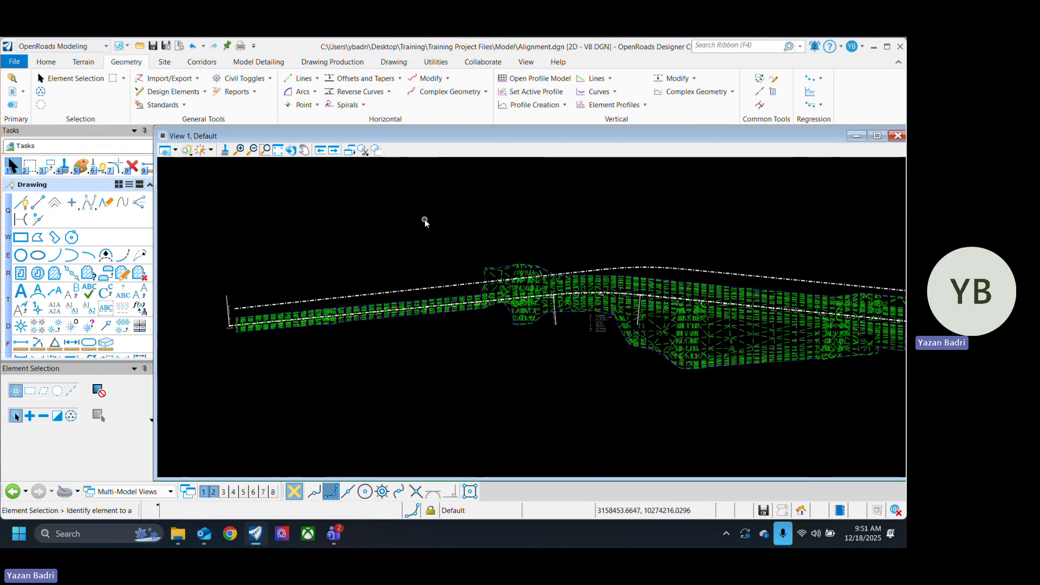
{"action": "key", "text": "ctrl+s"}
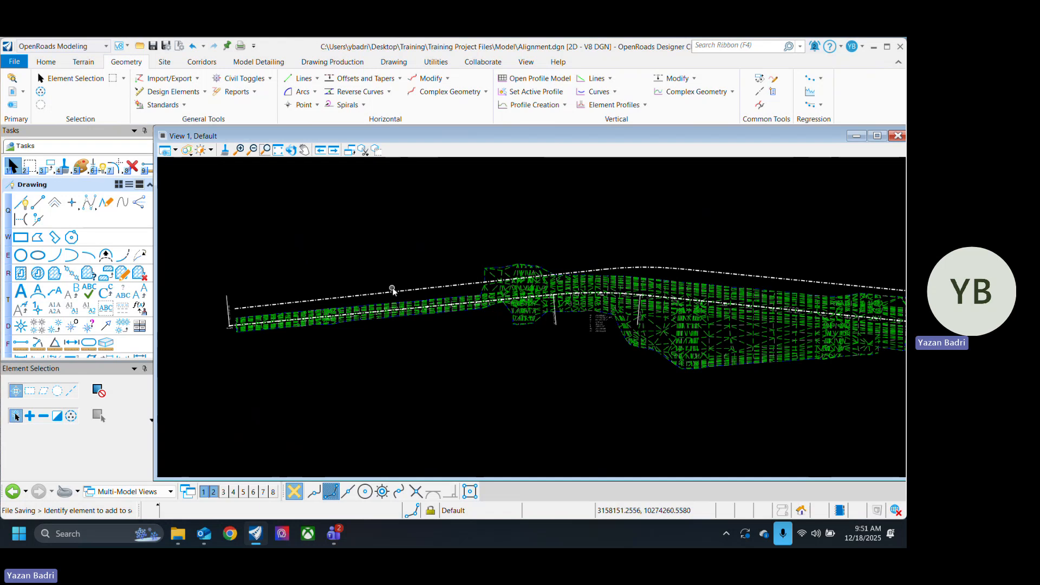
{"action": "left_click", "coordinate": [265, 150]}
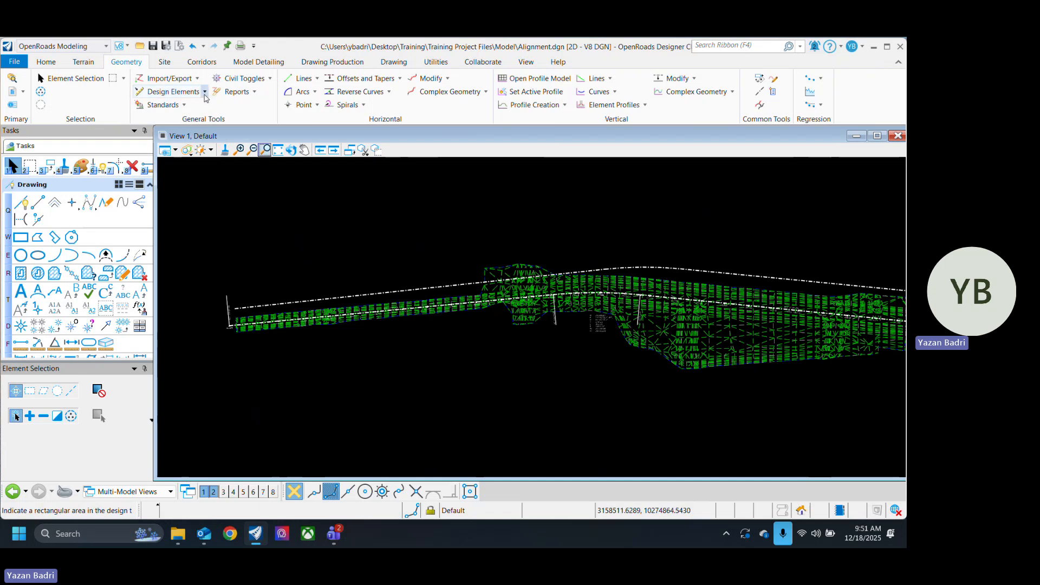
{"action": "left_click", "coordinate": [203, 94]}
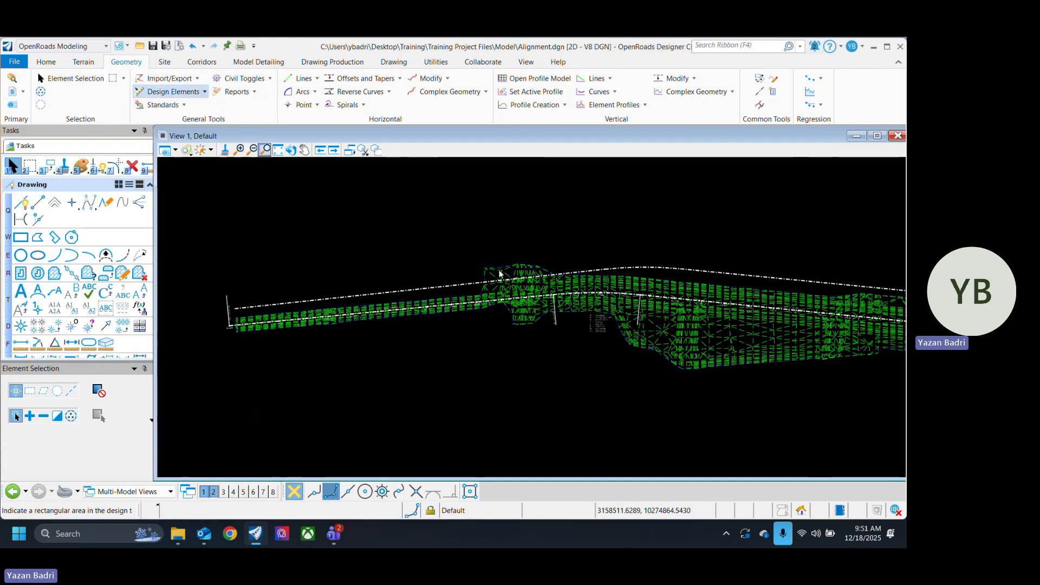
{"action": "left_click", "coordinate": [638, 268]}
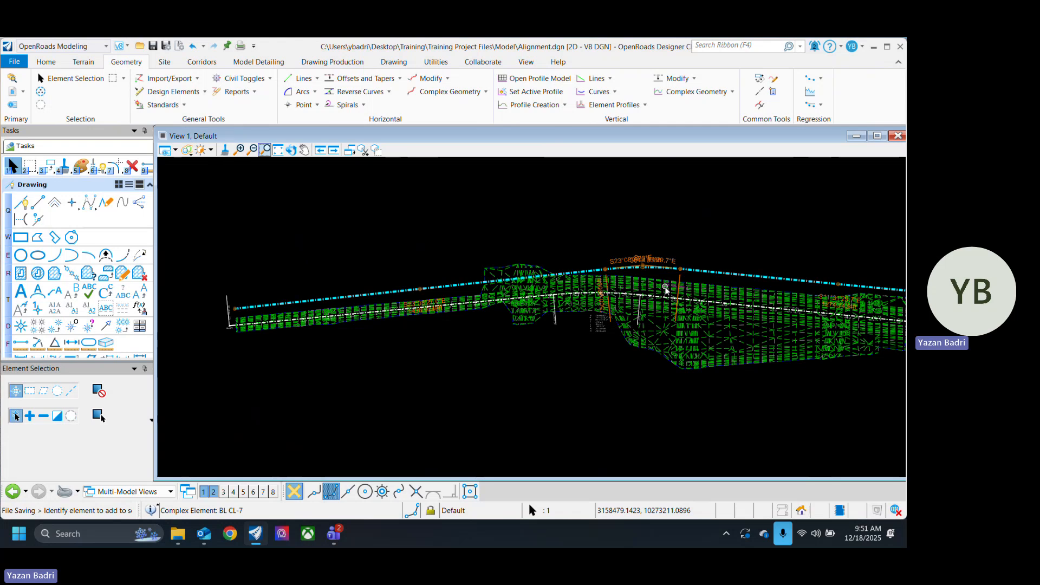
{"action": "left_click", "coordinate": [467, 378]}
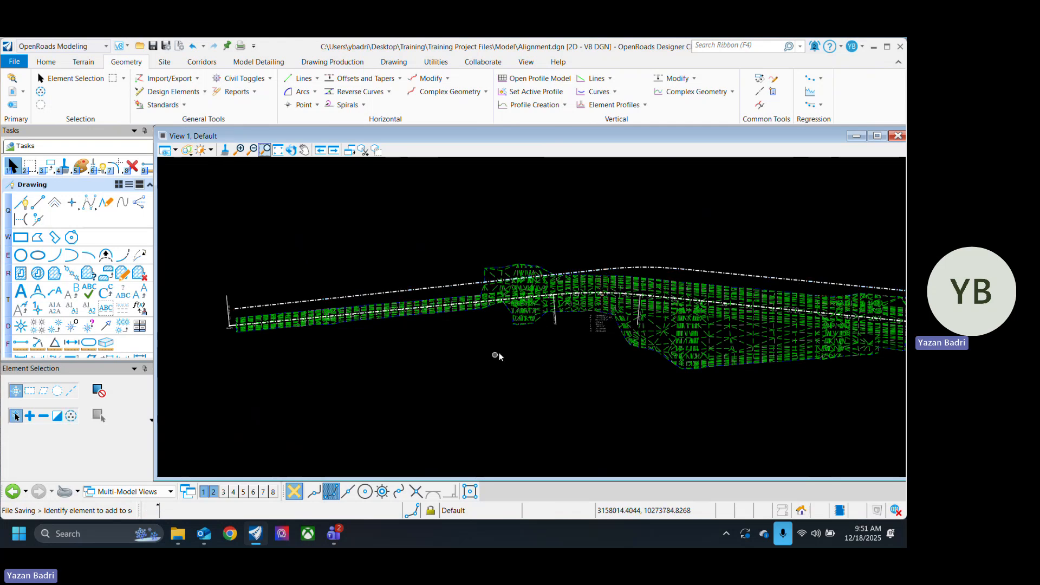
Step: Select the complex element above the alignment and set its first arc's radius to 3000 ft
{"action": "left_click", "coordinate": [651, 268]}
{"action": "scroll", "coordinate": [503, 338], "scroll_direction": "down", "scroll_amount": 1}
{"action": "scroll", "coordinate": [520, 317], "scroll_direction": "up", "scroll_amount": 4}
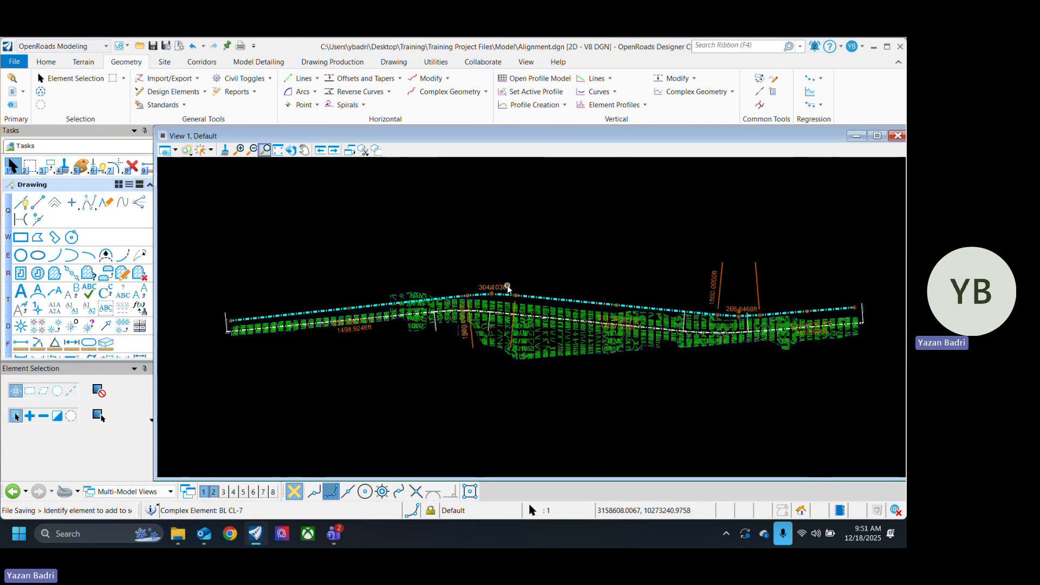
{"action": "scroll", "coordinate": [520, 317], "scroll_direction": "up", "scroll_amount": 3}
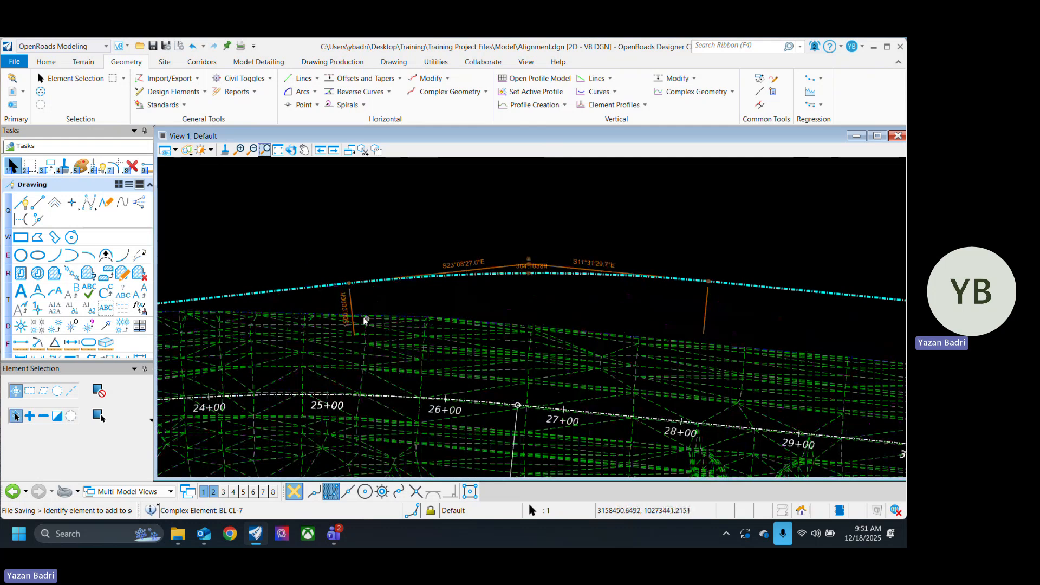
{"action": "left_click", "coordinate": [344, 307]}
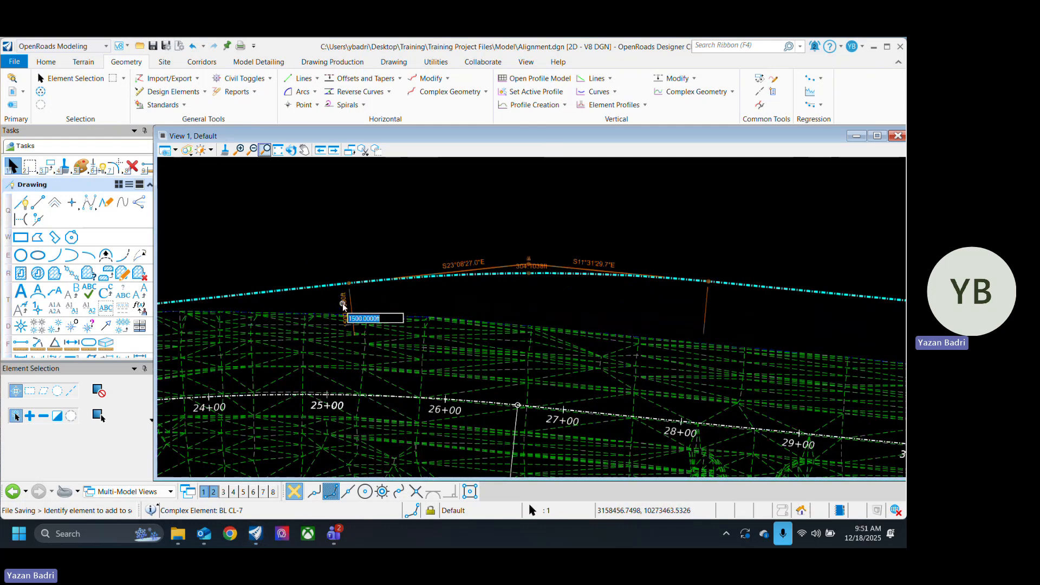
{"action": "type", "text": "3000"}
{"action": "key", "text": "Return"}
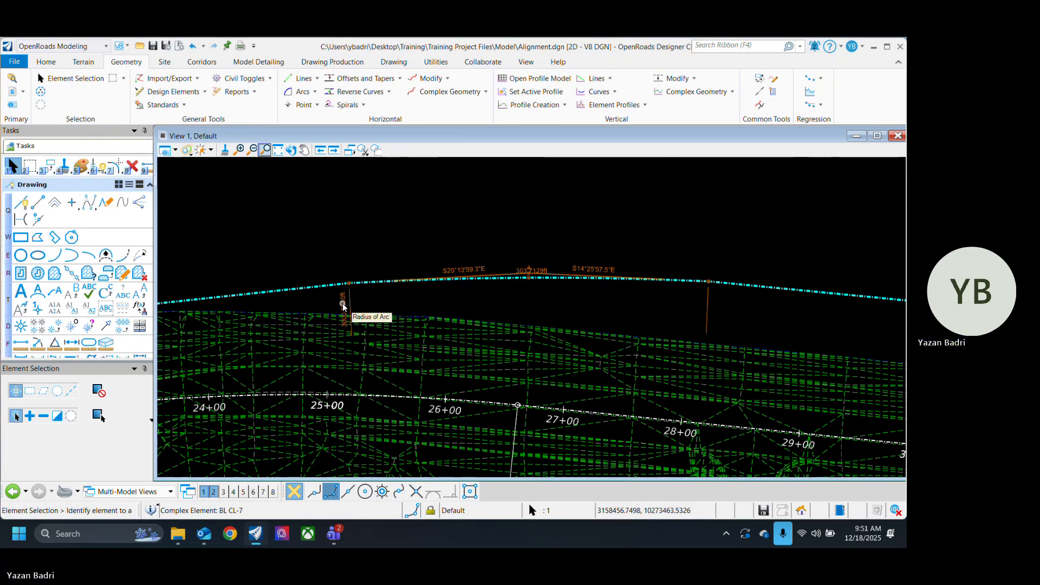
{"action": "scroll", "coordinate": [343, 287], "scroll_direction": "up", "scroll_amount": 2}
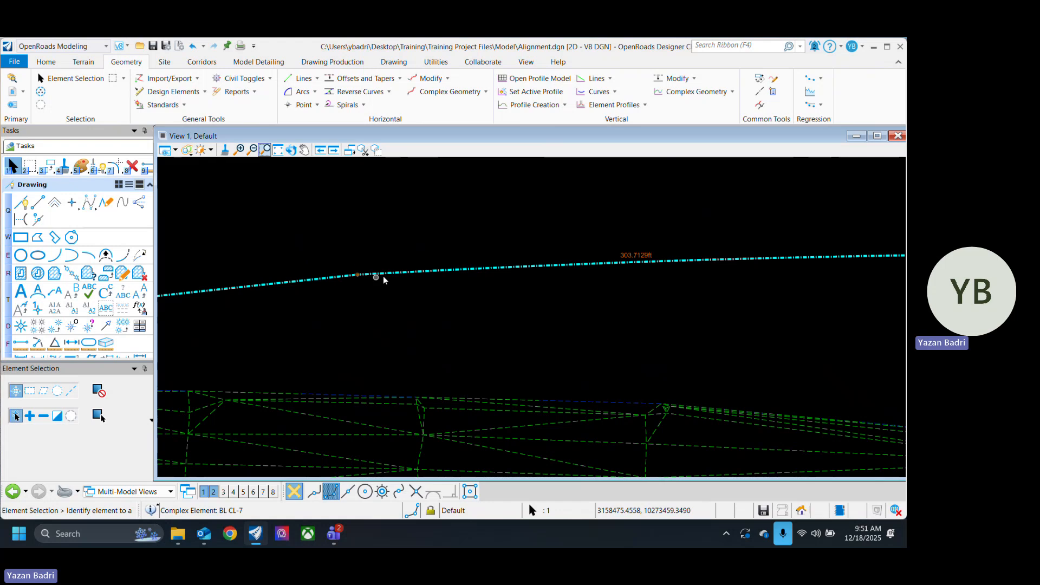
{"action": "scroll", "coordinate": [313, 294], "scroll_direction": "down", "scroll_amount": 2}
Step: Set the radius of the complex element's first arc to 1500 ft
{"action": "left_click", "coordinate": [312, 295]}
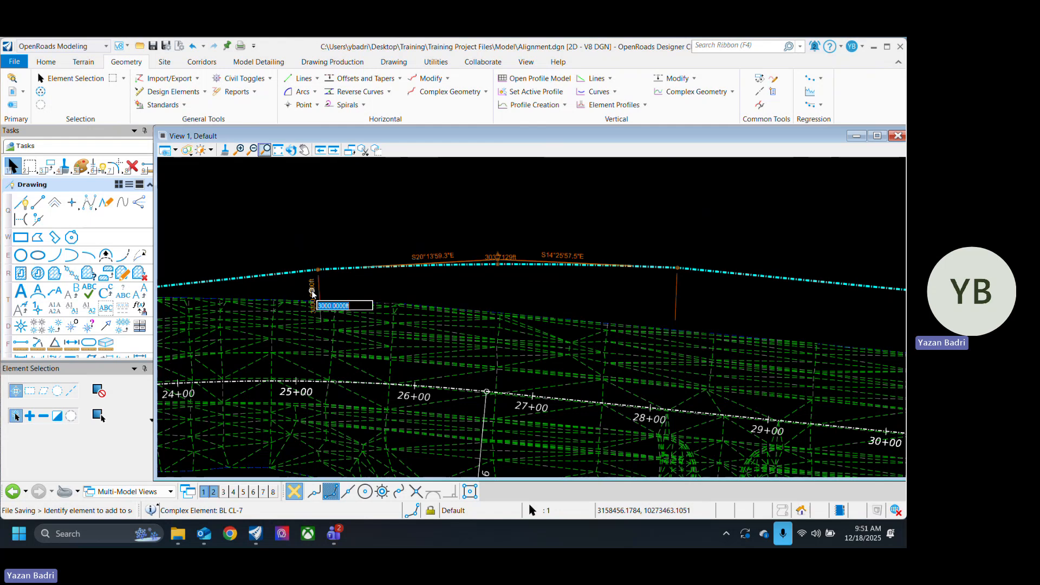
{"action": "type", "text": "1500"}
{"action": "key", "text": "Return"}
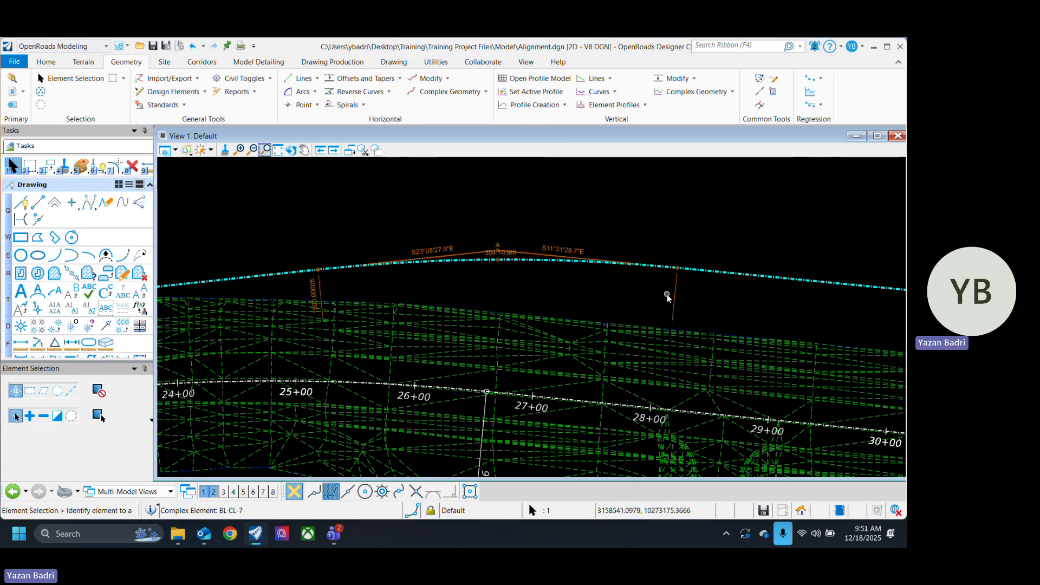
Step: Save the file and delete the complex element above the stationed alignment
{"action": "scroll", "coordinate": [673, 287], "scroll_direction": "down", "scroll_amount": 3}
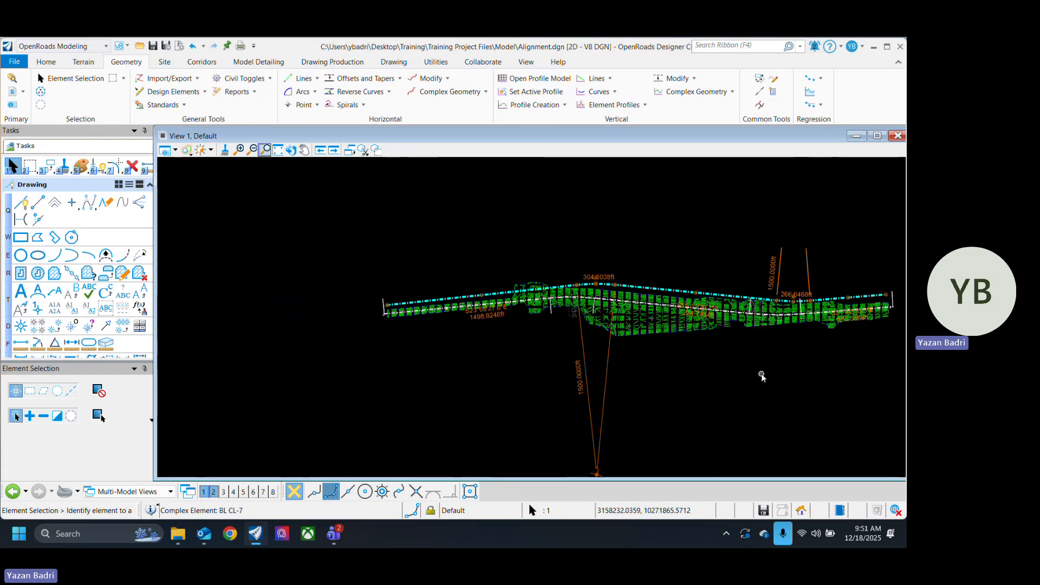
{"action": "left_click", "coordinate": [694, 292]}
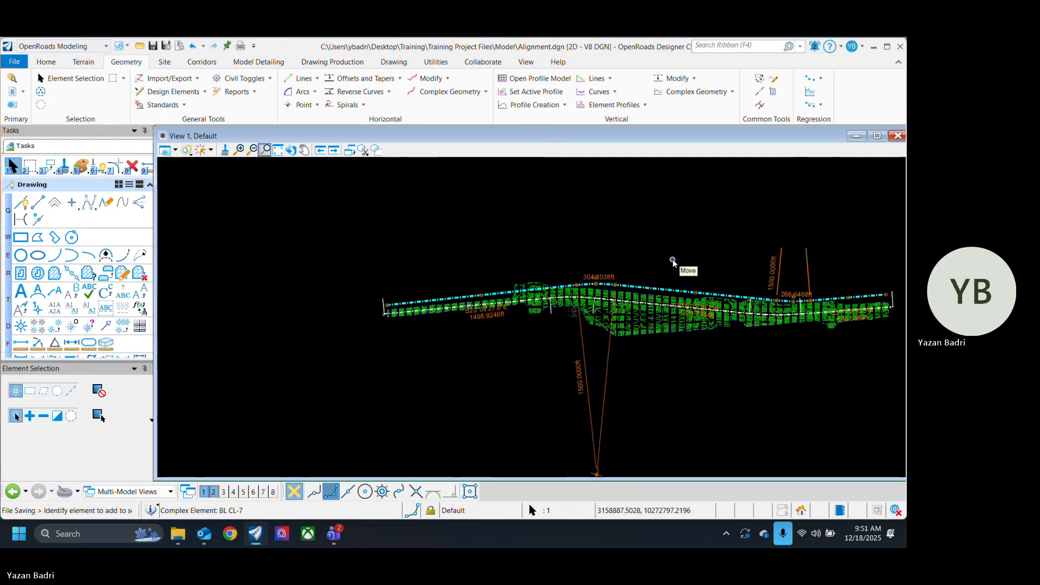
{"action": "middle_click_drag", "start_coordinate": [673, 261], "coordinate": [580, 282]}
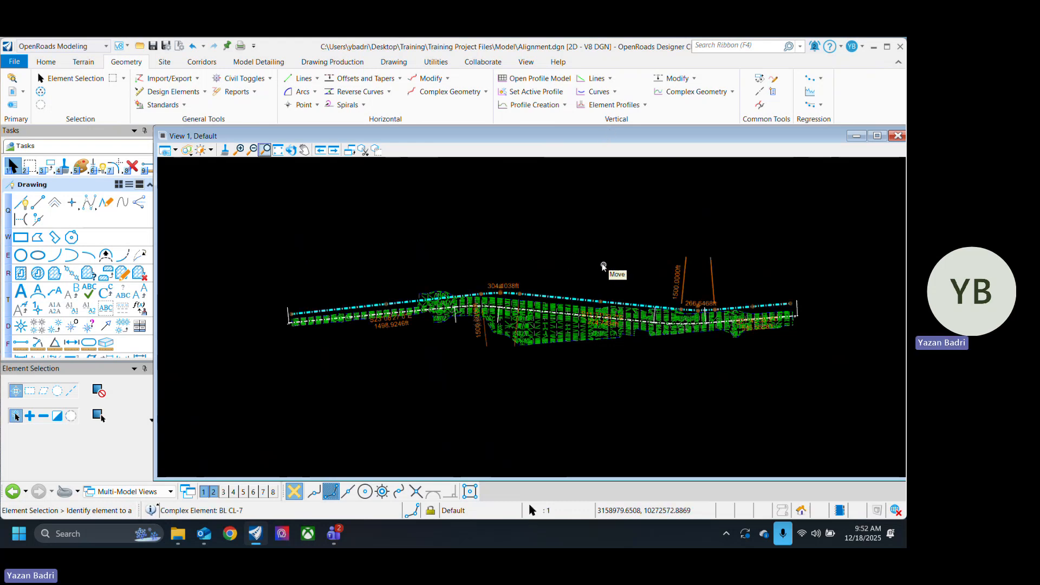
{"action": "scroll", "coordinate": [400, 323], "scroll_direction": "up", "scroll_amount": 3}
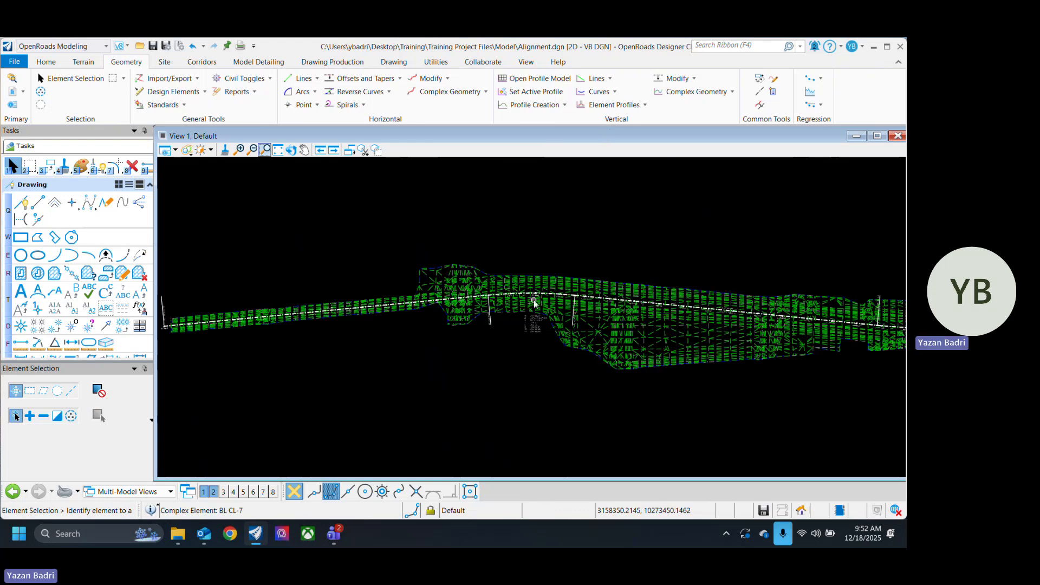
Step: Select the stationed alignment over the terrain to examine its geometry, and clear the selection
{"action": "scroll", "coordinate": [634, 298], "scroll_direction": "up", "scroll_amount": 4}
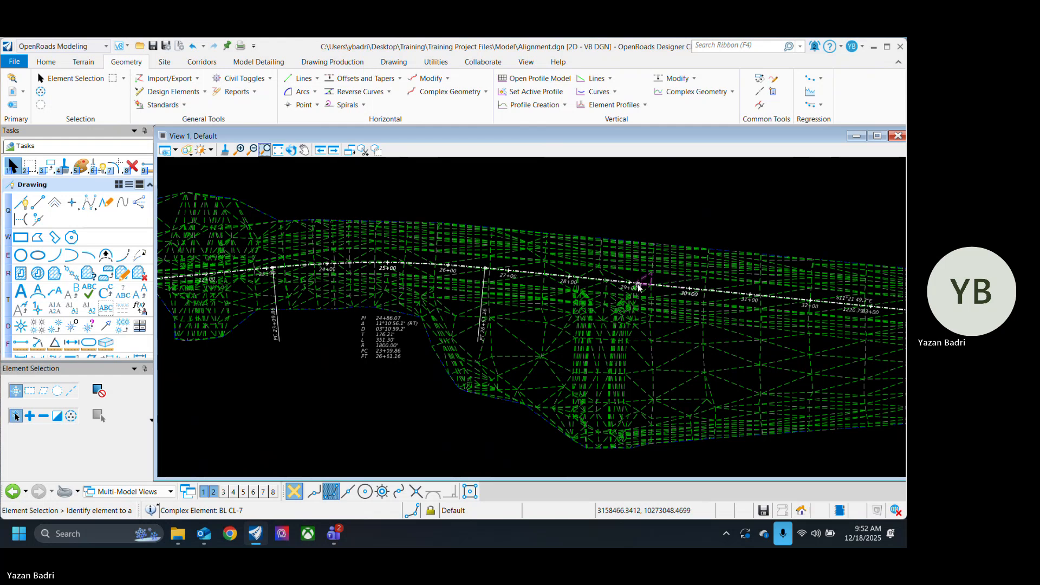
{"action": "scroll", "coordinate": [621, 283], "scroll_direction": "up", "scroll_amount": 5}
{"action": "scroll", "coordinate": [583, 312], "scroll_direction": "down", "scroll_amount": 6}
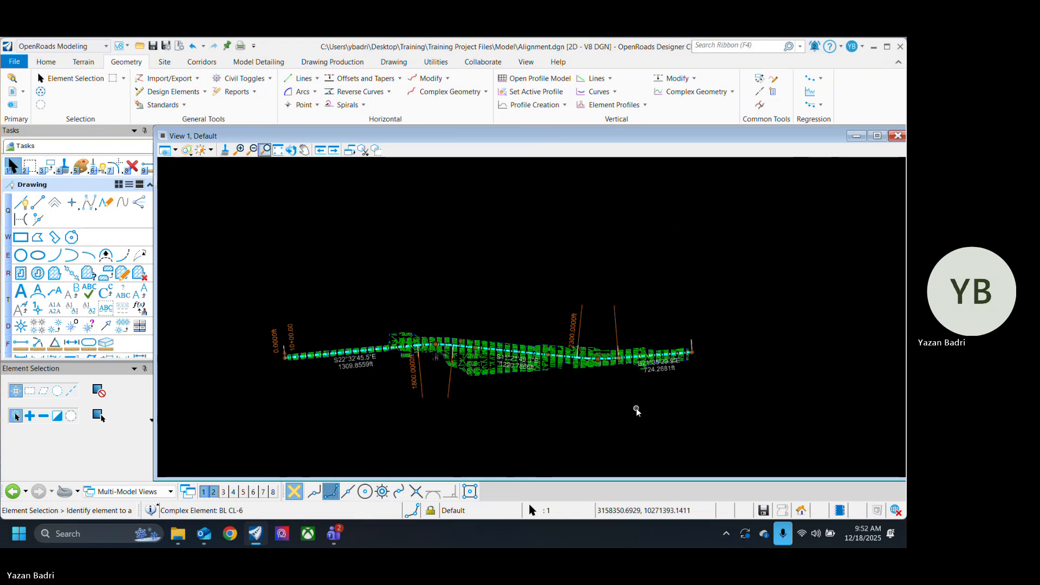
{"action": "left_click", "coordinate": [642, 420]}
Step: Open the stationed alignment in the horizontal Table Editor
{"action": "scroll", "coordinate": [436, 344], "scroll_direction": "up", "scroll_amount": 2}
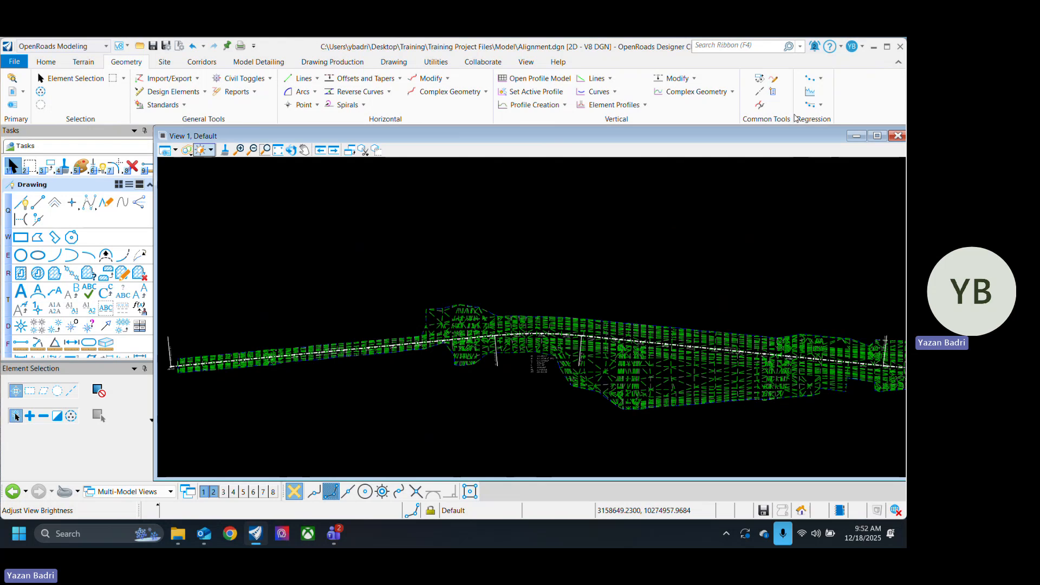
{"action": "left_click", "coordinate": [775, 81]}
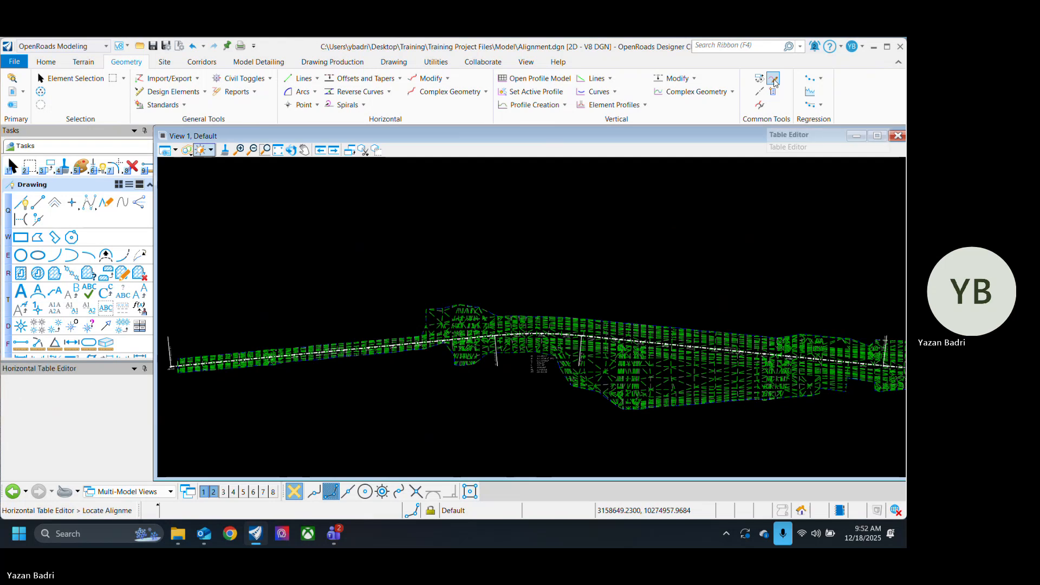
{"action": "scroll", "coordinate": [181, 370], "scroll_direction": "up", "scroll_amount": 2}
{"action": "left_click", "coordinate": [181, 370]}
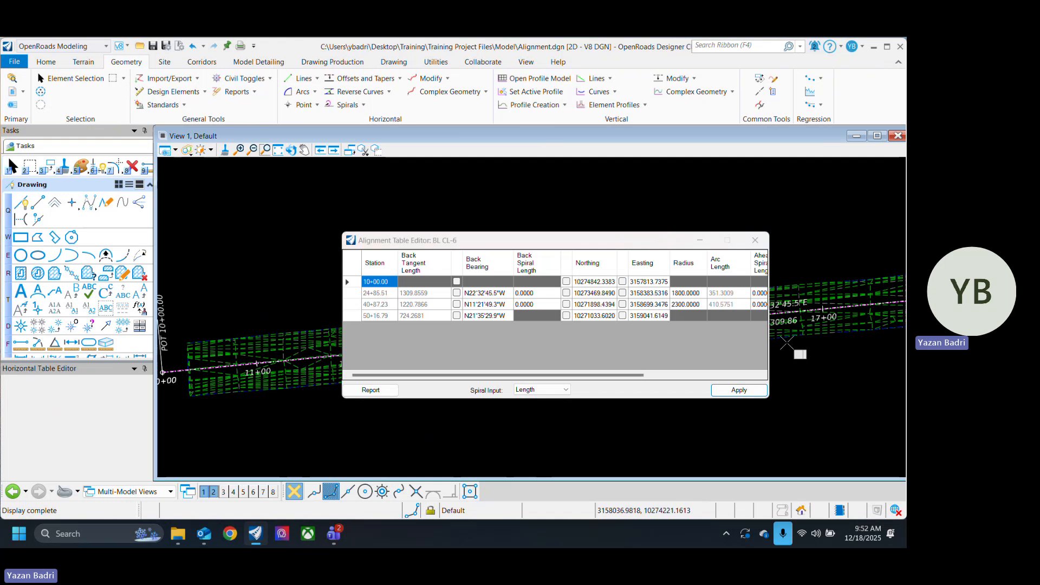
Step: Widen the Alignment Table Editor to examine all its columns and the second curve's radius, and close it
{"action": "left_click_drag", "start_coordinate": [768, 342], "coordinate": [893, 344]}
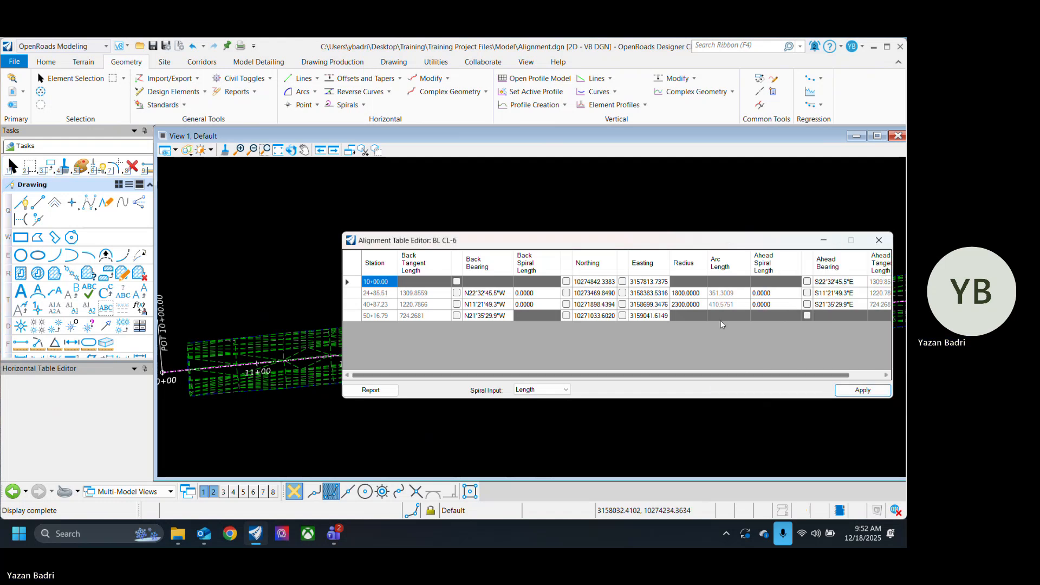
{"action": "left_click", "coordinate": [692, 305]}
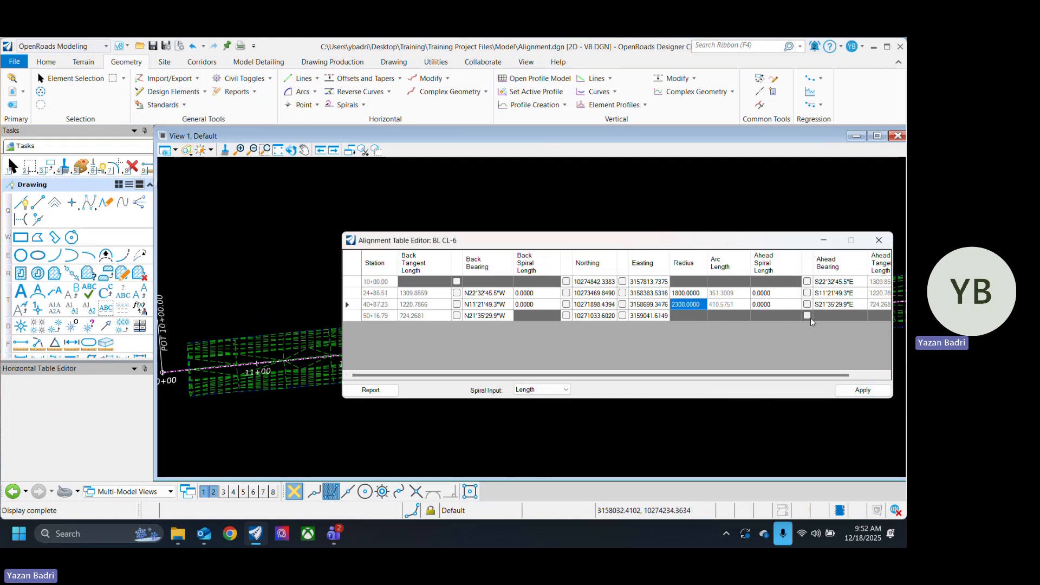
{"action": "left_click", "coordinate": [692, 306]}
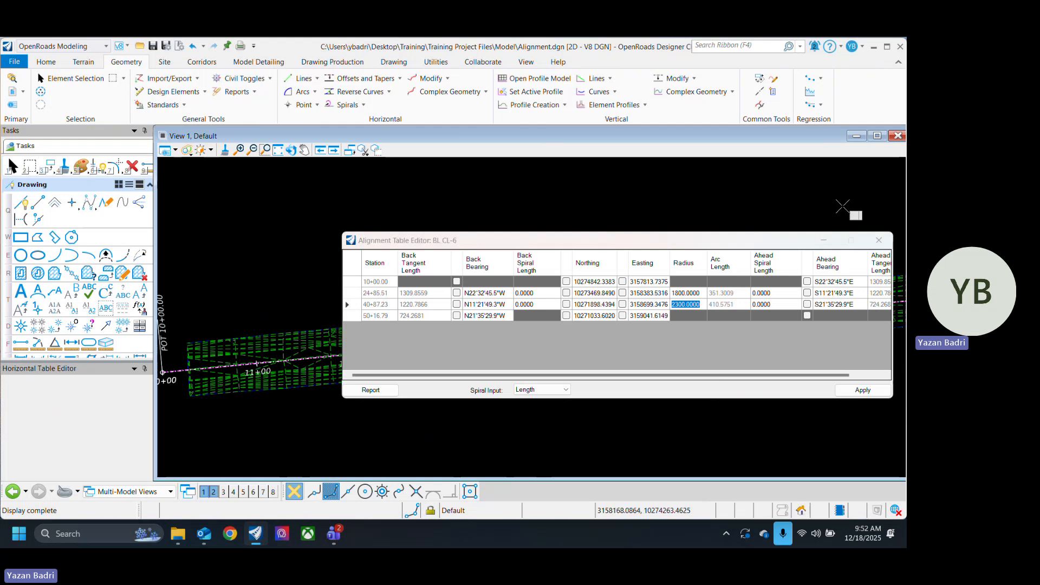
{"action": "left_click", "coordinate": [879, 240]}
Step: Draw a complex element by PI above the stationed alignment, with three tangents about 1425, 1232 and 1361 ft long
{"action": "scroll", "coordinate": [496, 253], "scroll_direction": "down", "scroll_amount": 3}
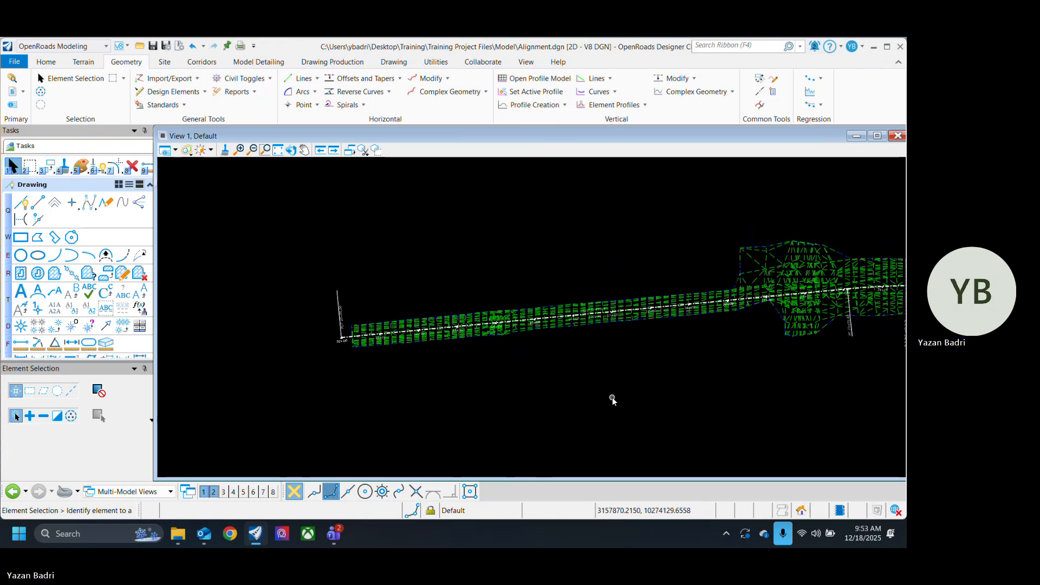
{"action": "middle_click_drag", "start_coordinate": [662, 398], "coordinate": [559, 401]}
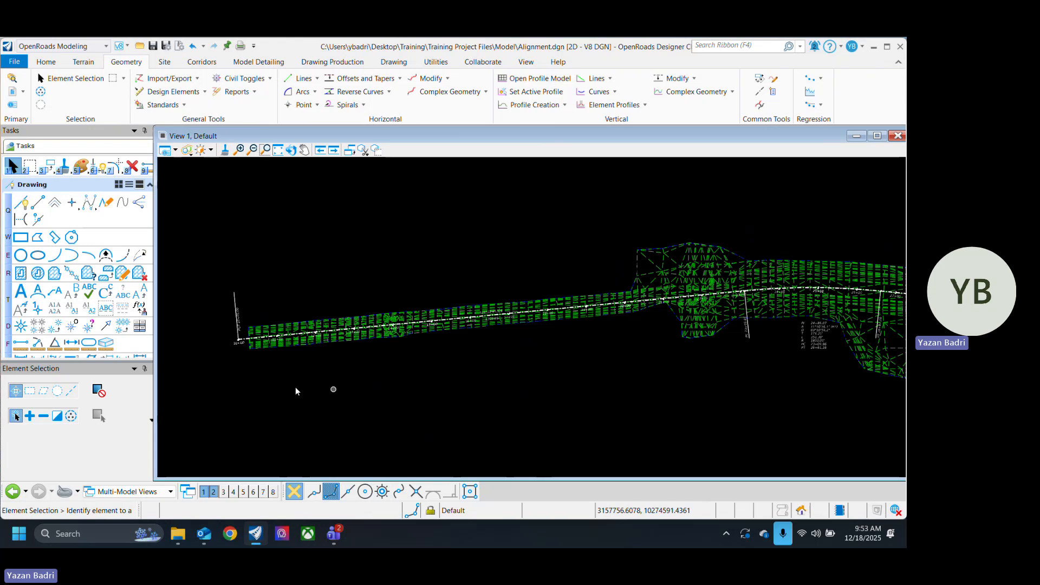
{"action": "scroll", "coordinate": [258, 386], "scroll_direction": "down", "scroll_amount": 5}
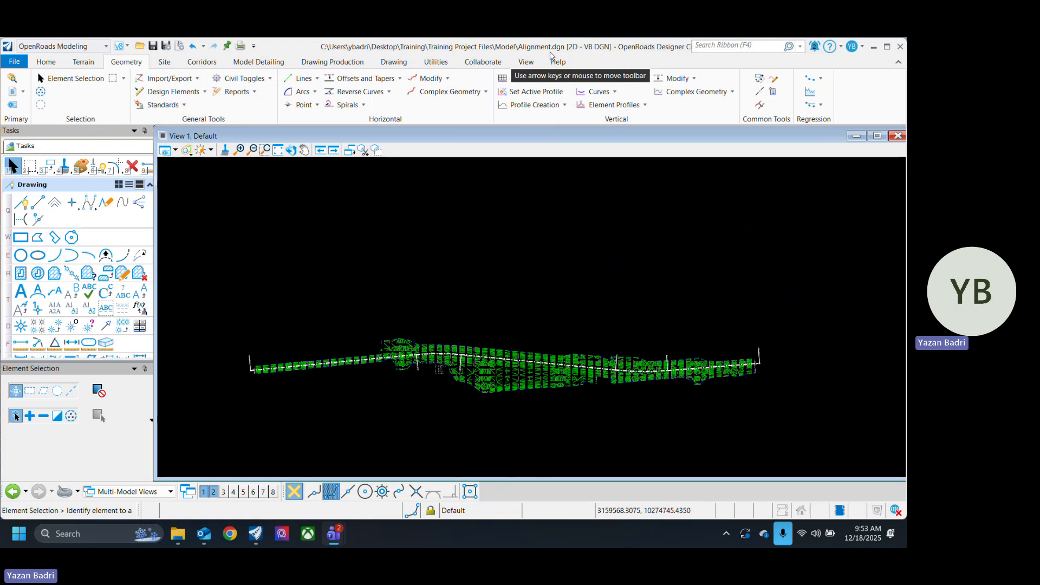
{"action": "left_click", "coordinate": [487, 92]}
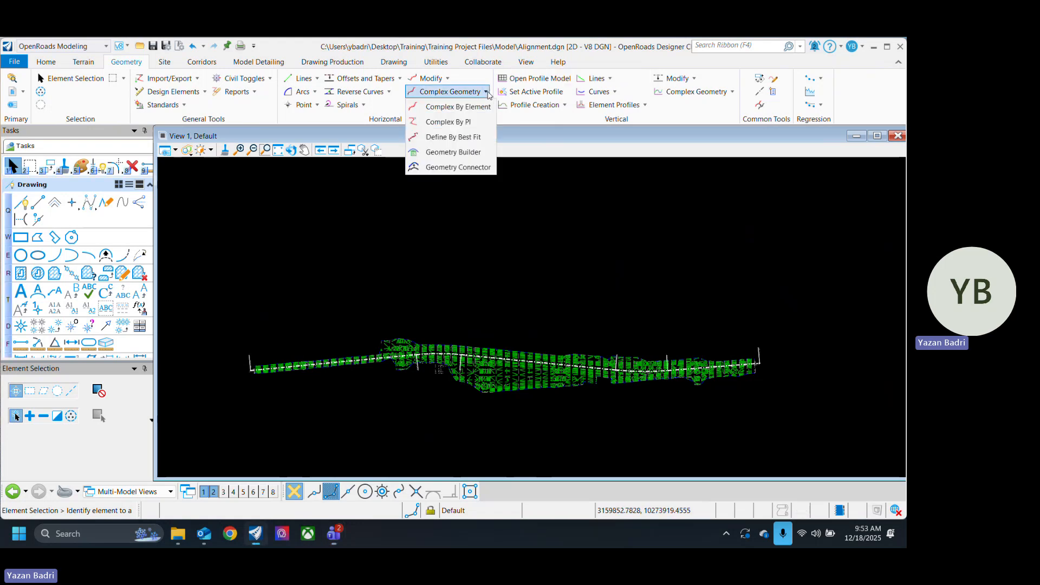
{"action": "left_click", "coordinate": [450, 122]}
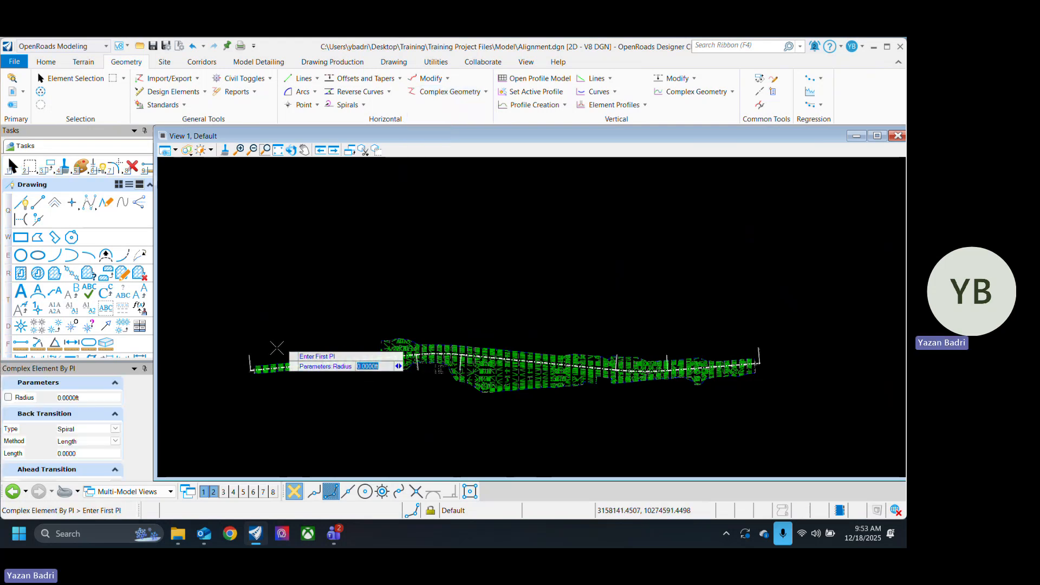
{"action": "scroll", "coordinate": [253, 361], "scroll_direction": "up", "scroll_amount": 1}
{"action": "scroll", "coordinate": [254, 360], "scroll_direction": "up", "scroll_amount": 1}
{"action": "left_click", "coordinate": [246, 332]}
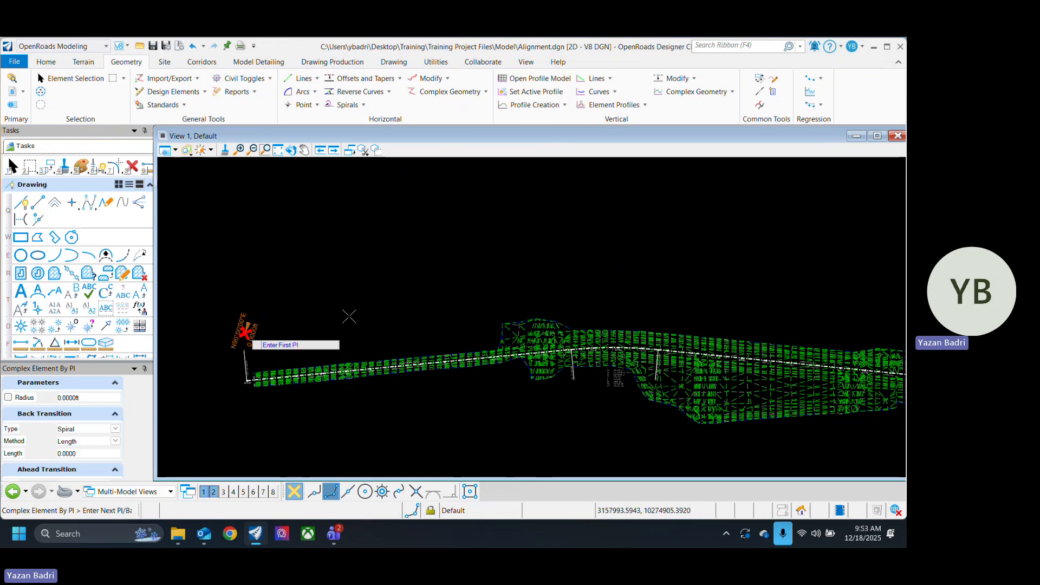
{"action": "left_click", "coordinate": [598, 302]}
{"action": "middle_click_drag", "start_coordinate": [757, 301], "coordinate": [385, 252]}
{"action": "left_click", "coordinate": [532, 290]}
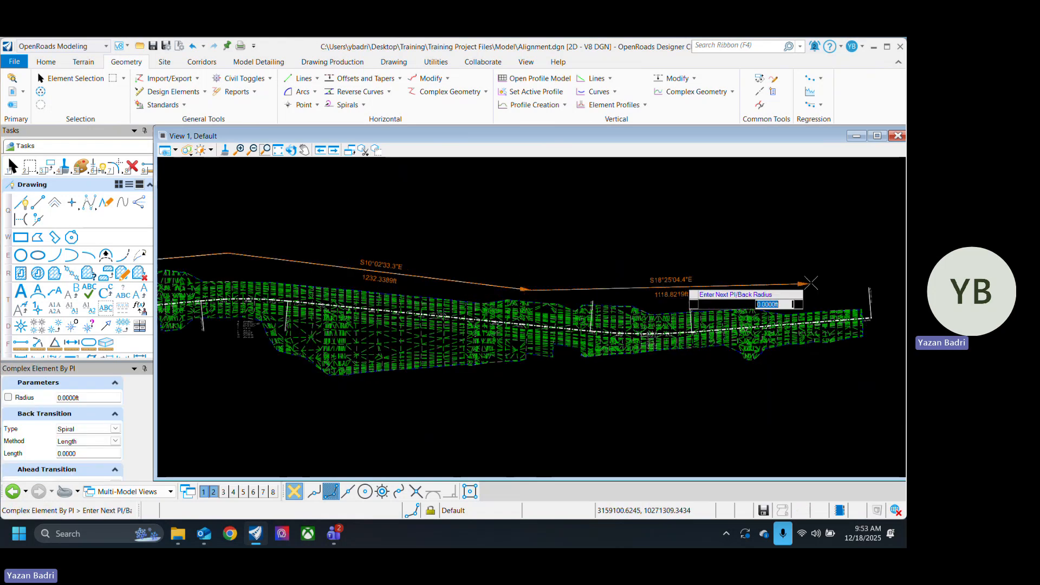
{"action": "left_click", "coordinate": [869, 276]}
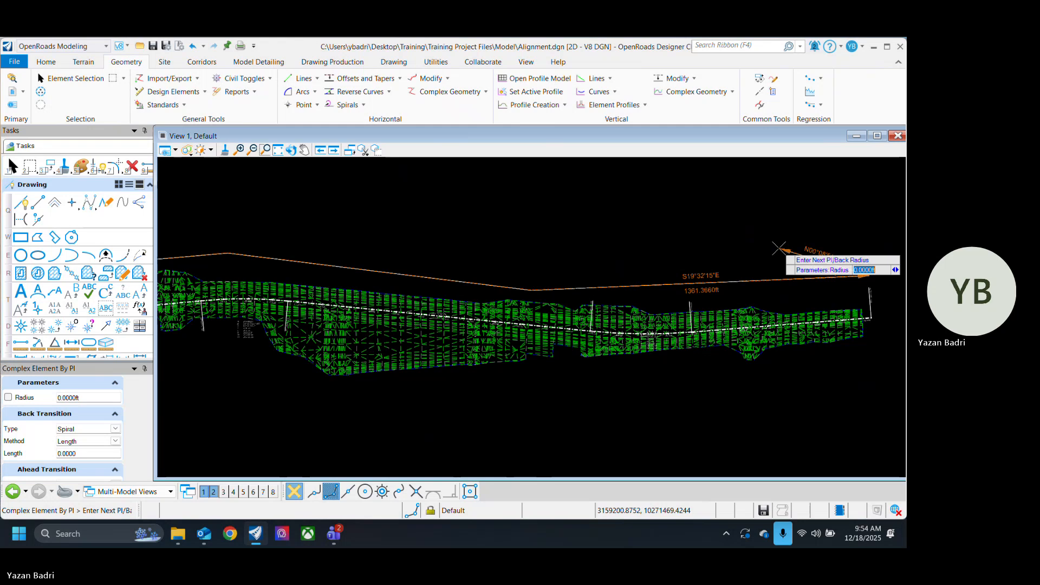
{"action": "right_click", "coordinate": [884, 282]}
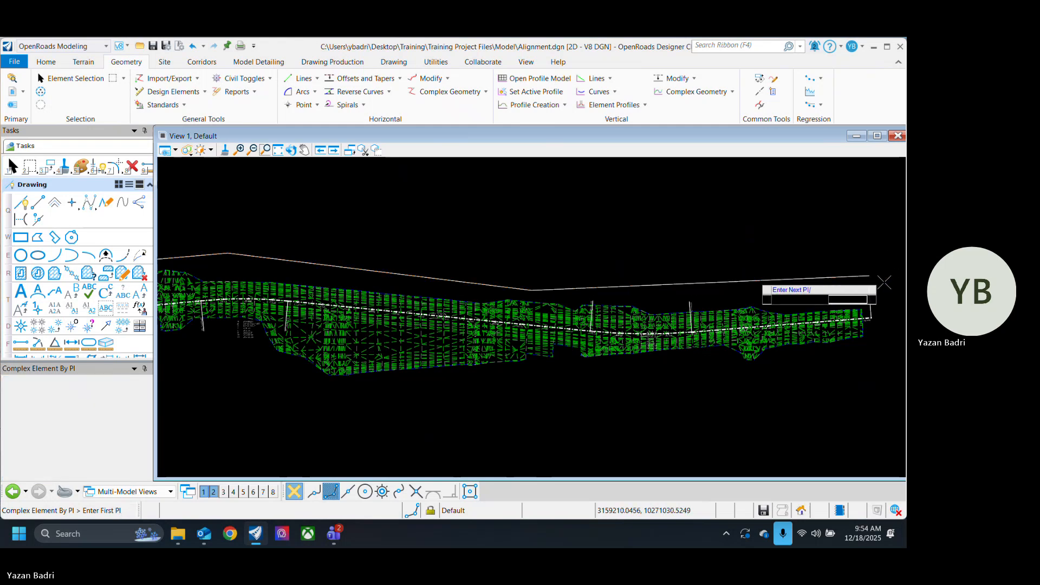
Step: Select the complex element above the terrain to examine its bearings and tangent lengths, and clear the selection
{"action": "scroll", "coordinate": [884, 281], "scroll_direction": "down", "scroll_amount": 2}
{"action": "left_click", "coordinate": [265, 149]}
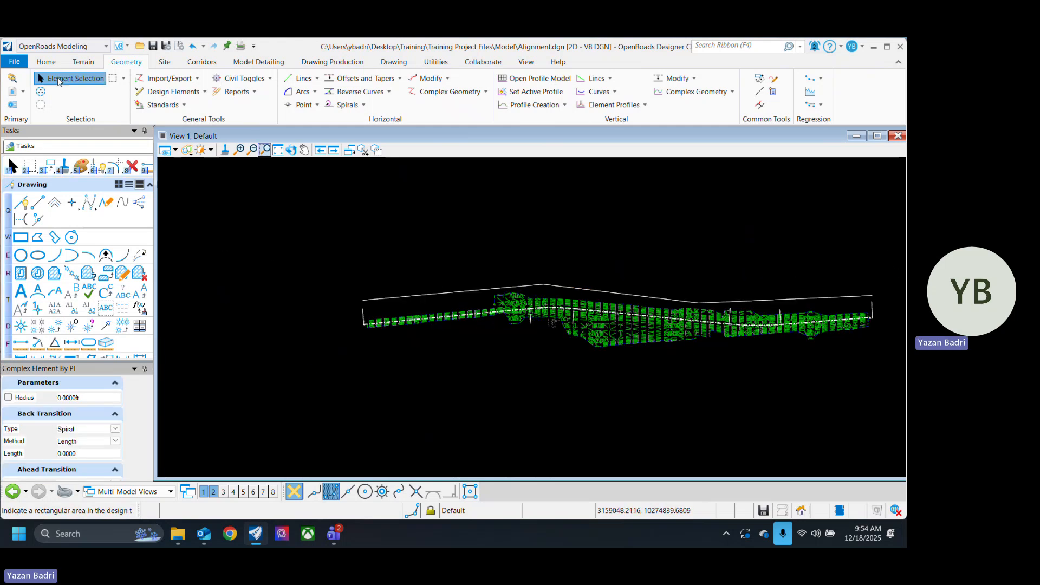
{"action": "left_click", "coordinate": [60, 79]}
{"action": "left_click", "coordinate": [567, 285]}
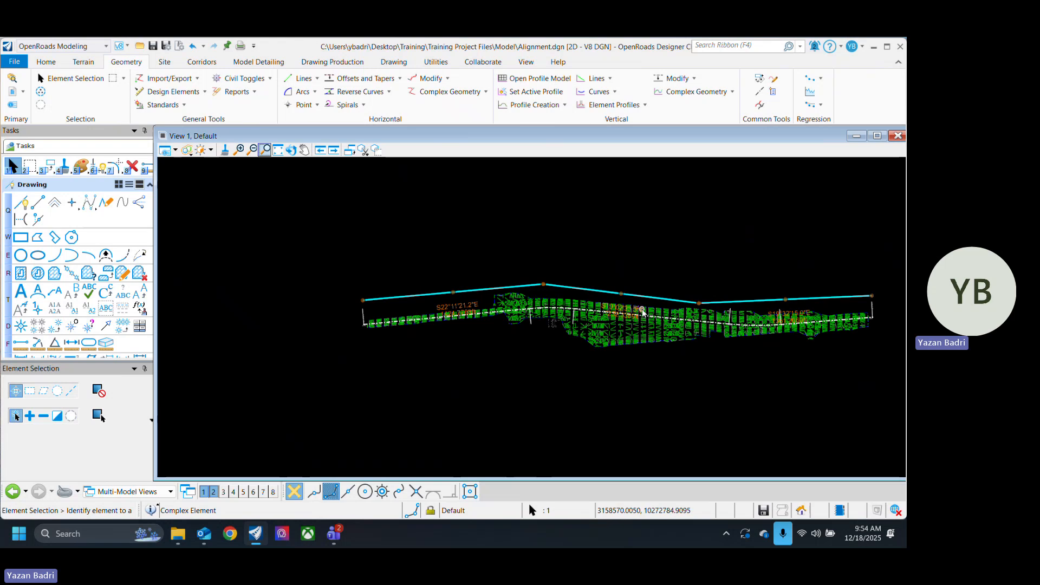
{"action": "scroll", "coordinate": [610, 286], "scroll_direction": "up", "scroll_amount": 4}
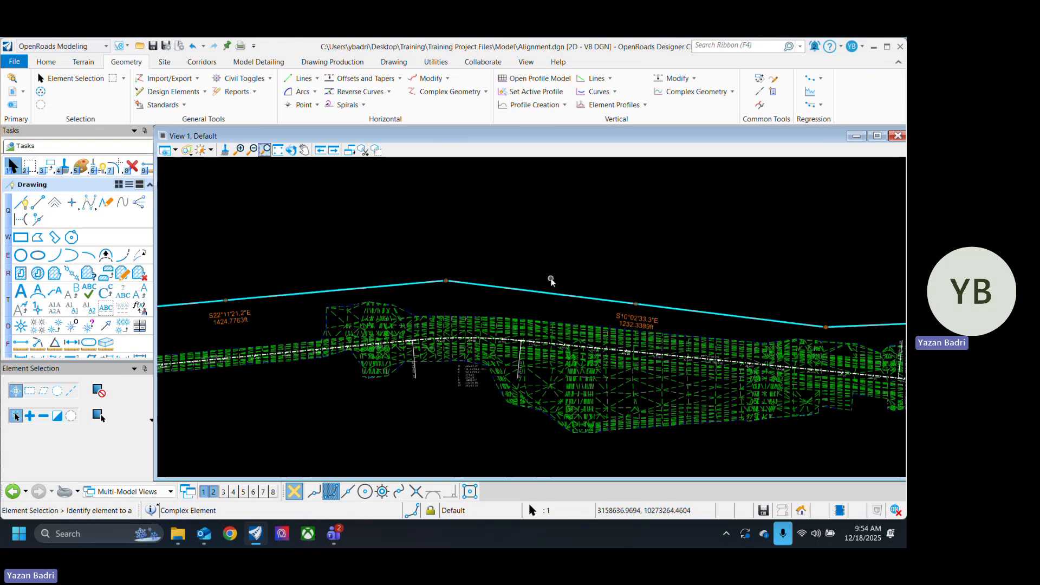
{"action": "left_click", "coordinate": [515, 260]}
Step: Try to set the back spiral length of the complex element's two interior PIs to 1500 in the horizontal Table Editor
{"action": "left_click", "coordinate": [773, 79]}
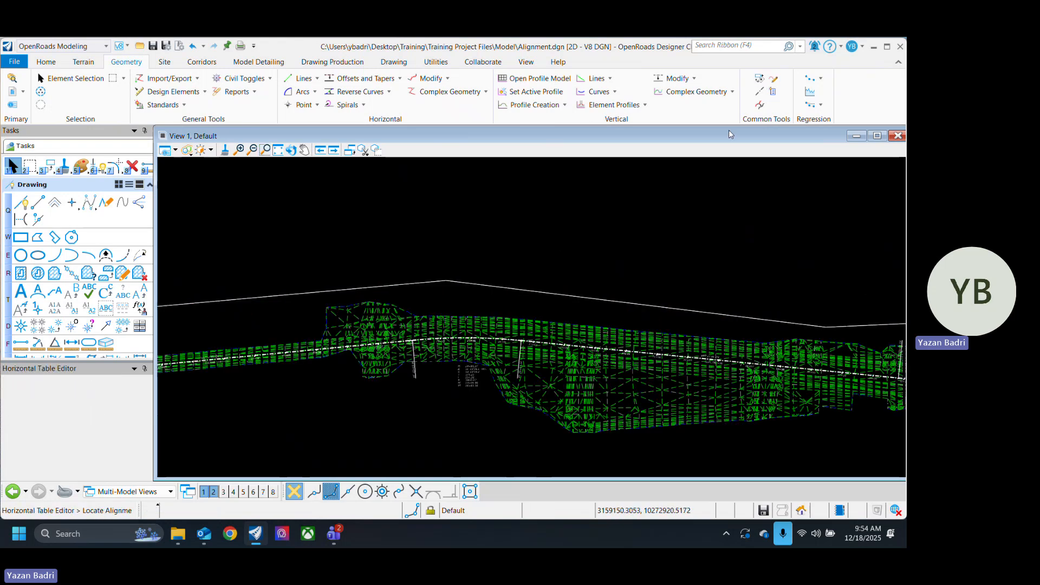
{"action": "left_click", "coordinate": [530, 290]}
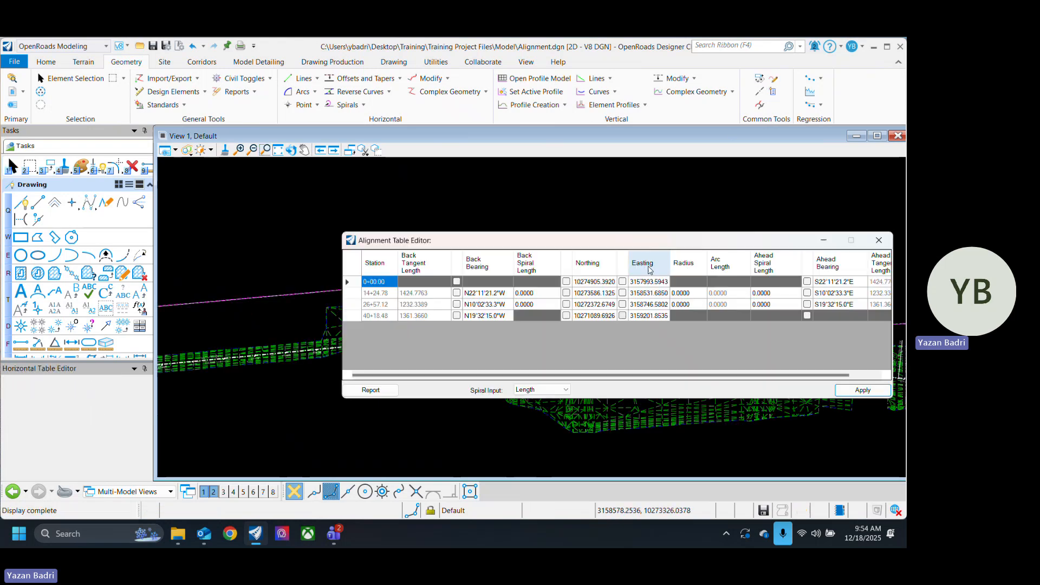
{"action": "left_click", "coordinate": [538, 293]}
{"action": "left_click", "coordinate": [541, 294]}
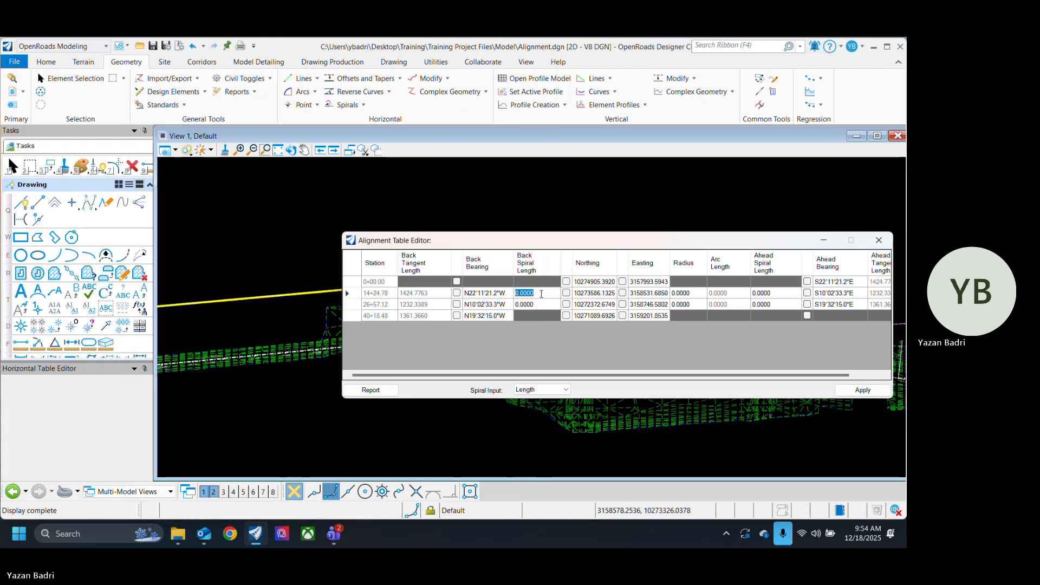
{"action": "type", "text": "1500"}
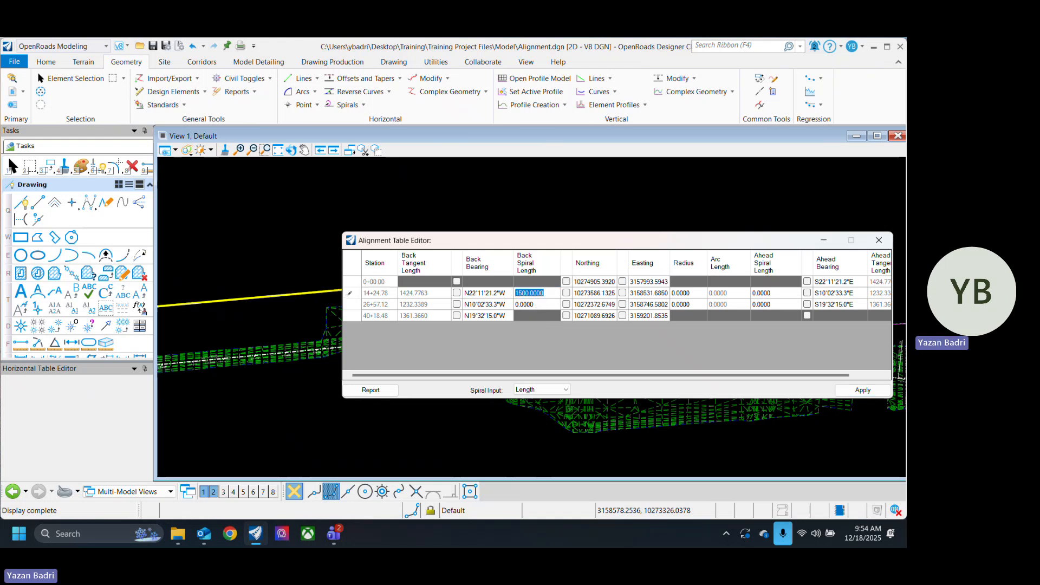
{"action": "key", "text": "Return"}
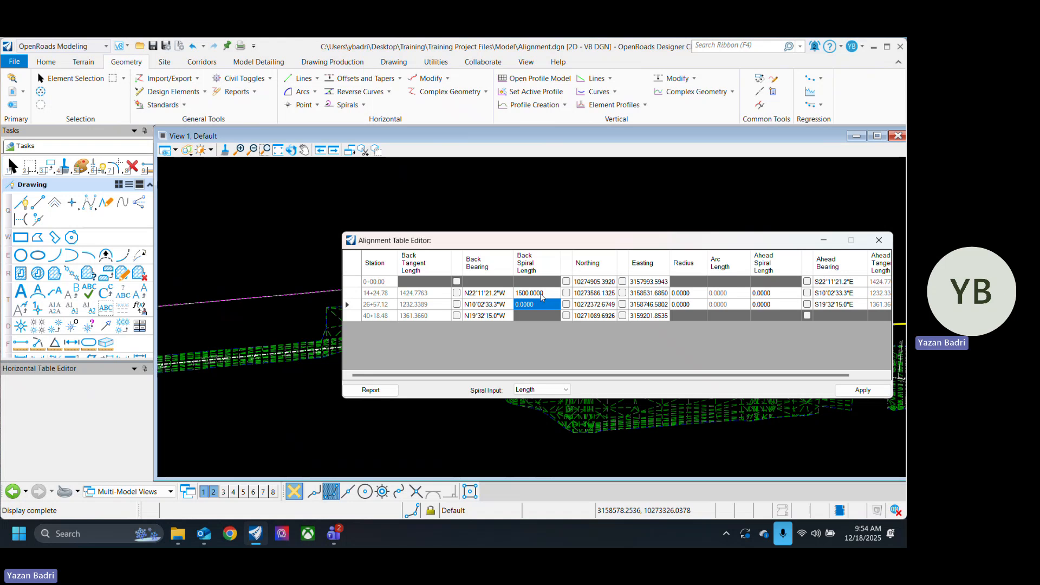
{"action": "type", "text": "1500"}
{"action": "key", "text": "Return"}
{"action": "left_click", "coordinate": [874, 389]}
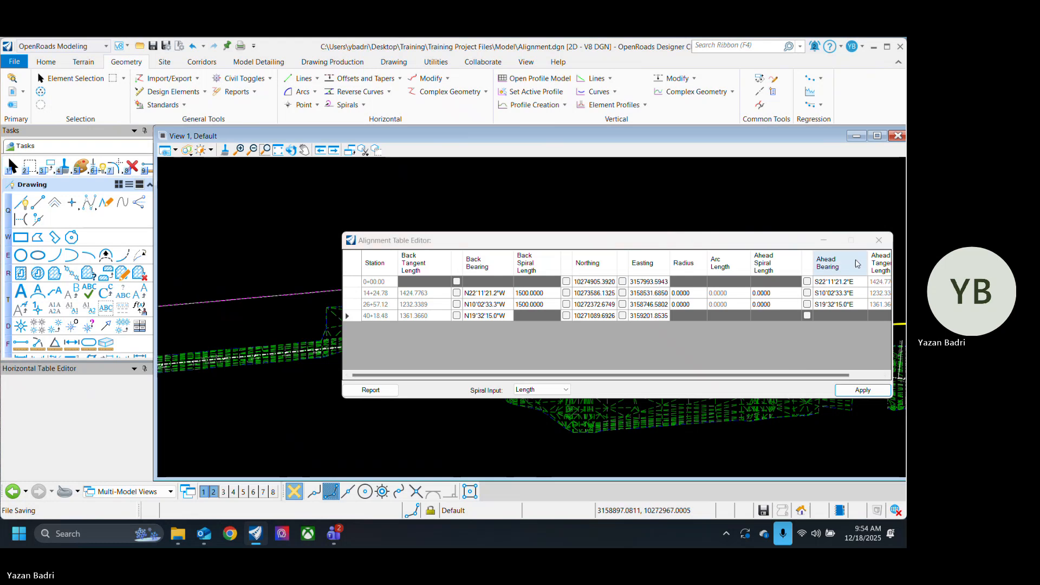
{"action": "left_click", "coordinate": [879, 240]}
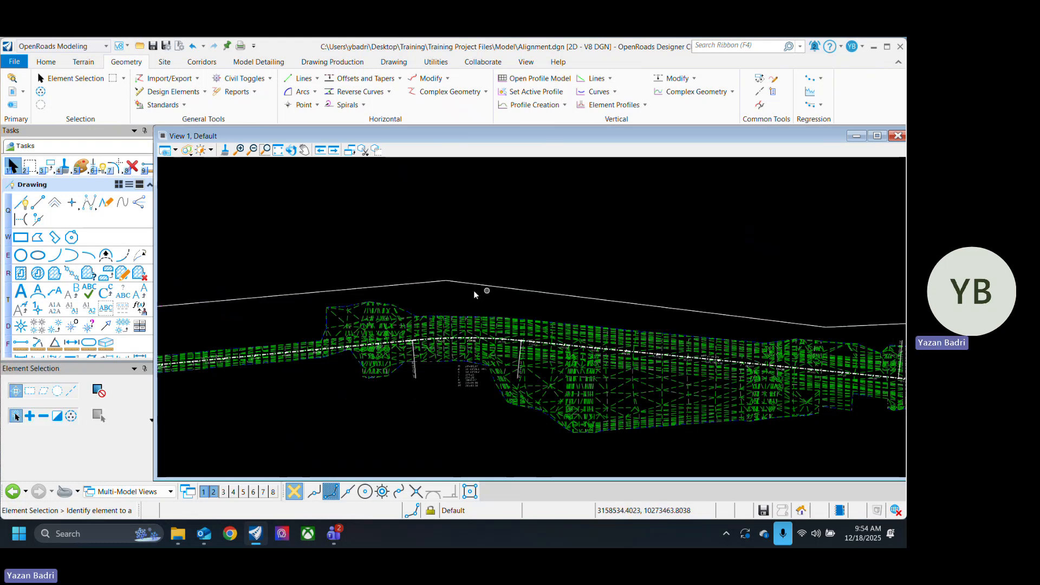
Step: Reopen the complex element in the horizontal Table Editor and try again to apply back spiral lengths of 1500 at both interior PIs
{"action": "scroll", "coordinate": [459, 289], "scroll_direction": "down", "scroll_amount": 3}
{"action": "scroll", "coordinate": [471, 288], "scroll_direction": "up", "scroll_amount": 2}
{"action": "left_click", "coordinate": [542, 295]}
{"action": "left_click", "coordinate": [582, 253]}
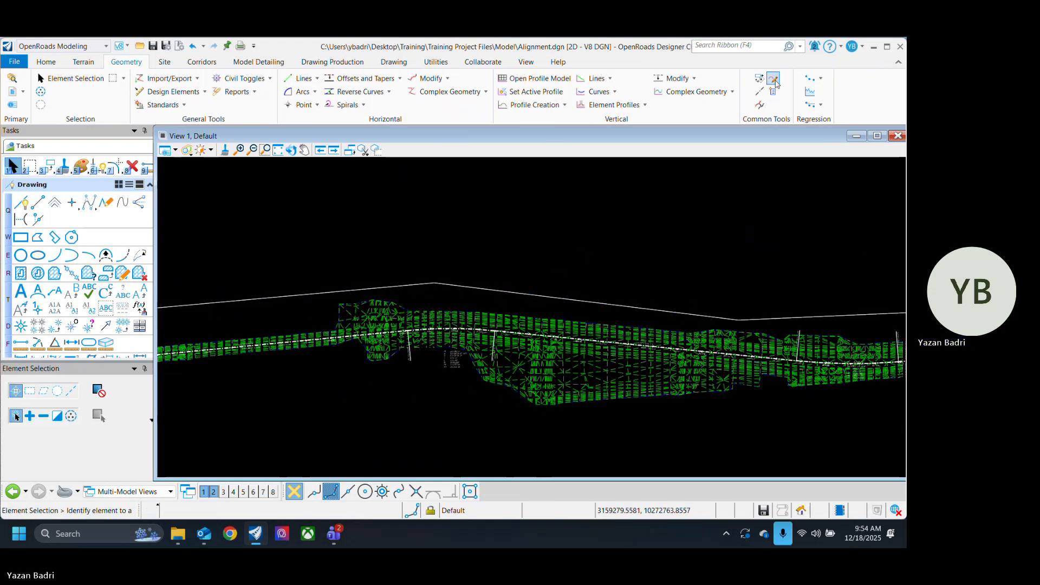
{"action": "left_click", "coordinate": [773, 91]}
{"action": "left_click", "coordinate": [483, 288]}
{"action": "left_click", "coordinate": [546, 296]}
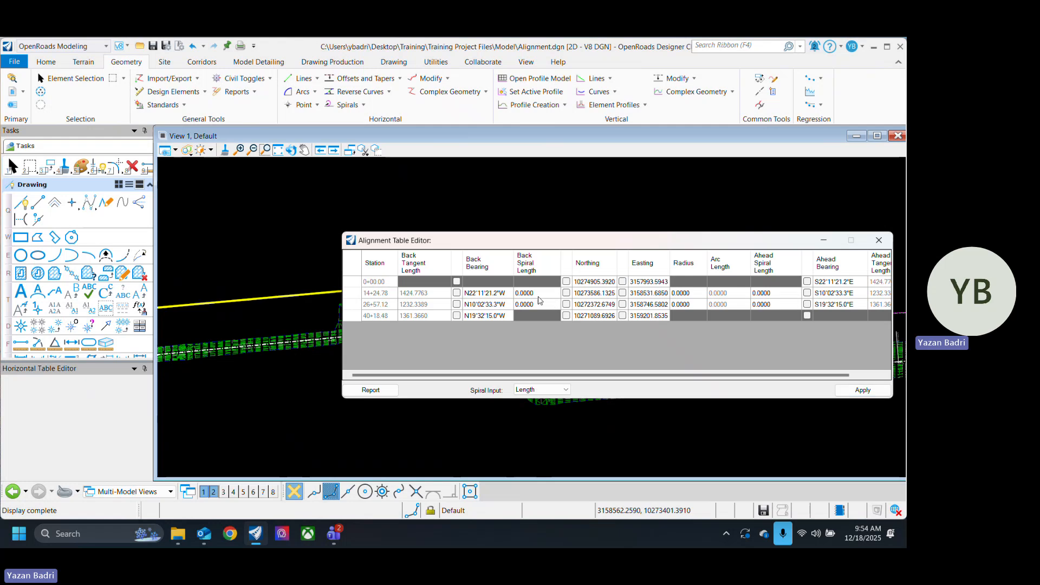
{"action": "type", "text": "150"}
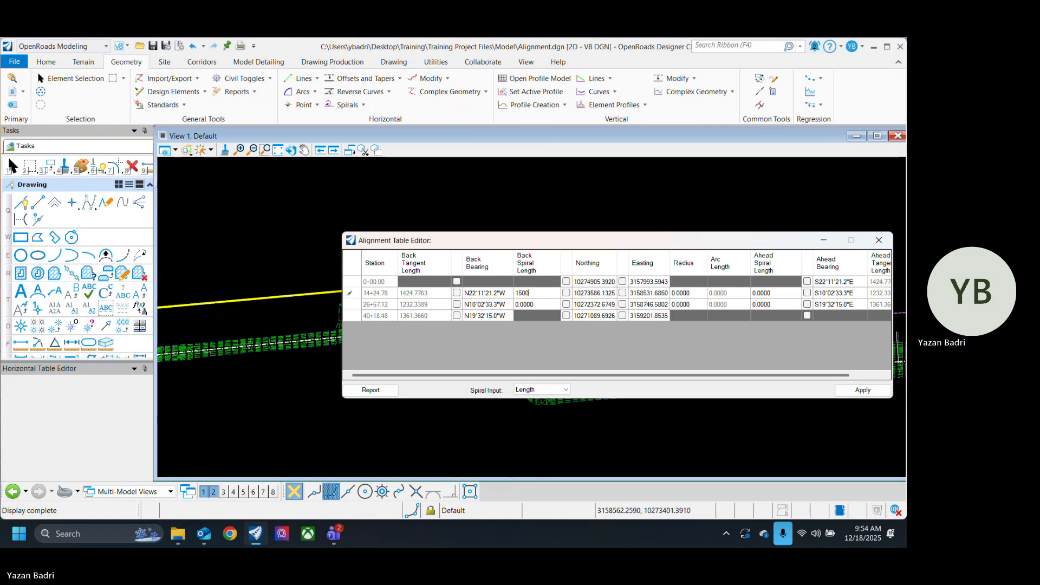
{"action": "type", "text": "0"}
{"action": "left_click", "coordinate": [543, 304]}
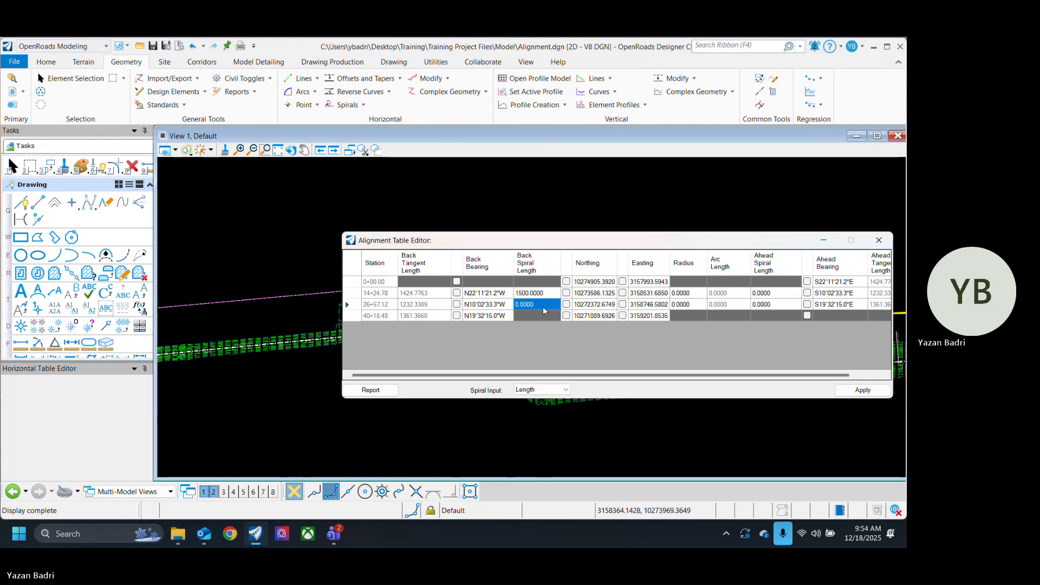
{"action": "type", "text": "150"}
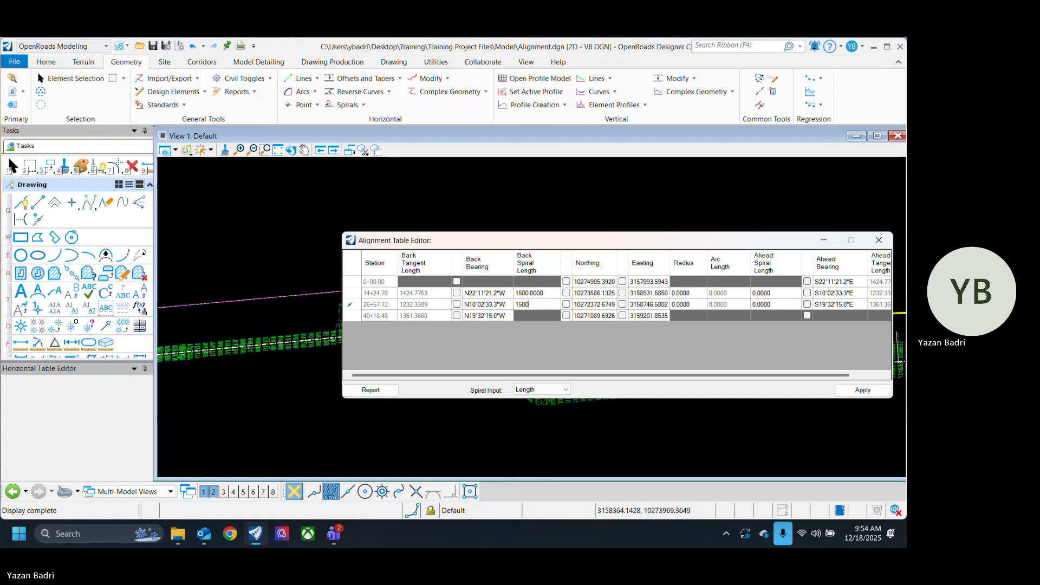
{"action": "type", "text": "0"}
{"action": "left_click", "coordinate": [545, 292]}
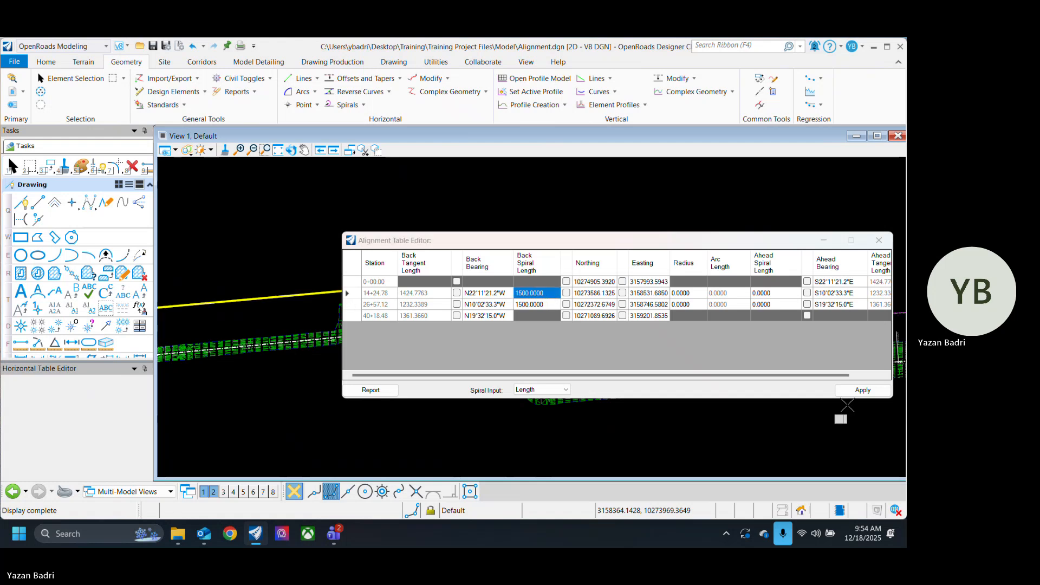
{"action": "left_click", "coordinate": [863, 391]}
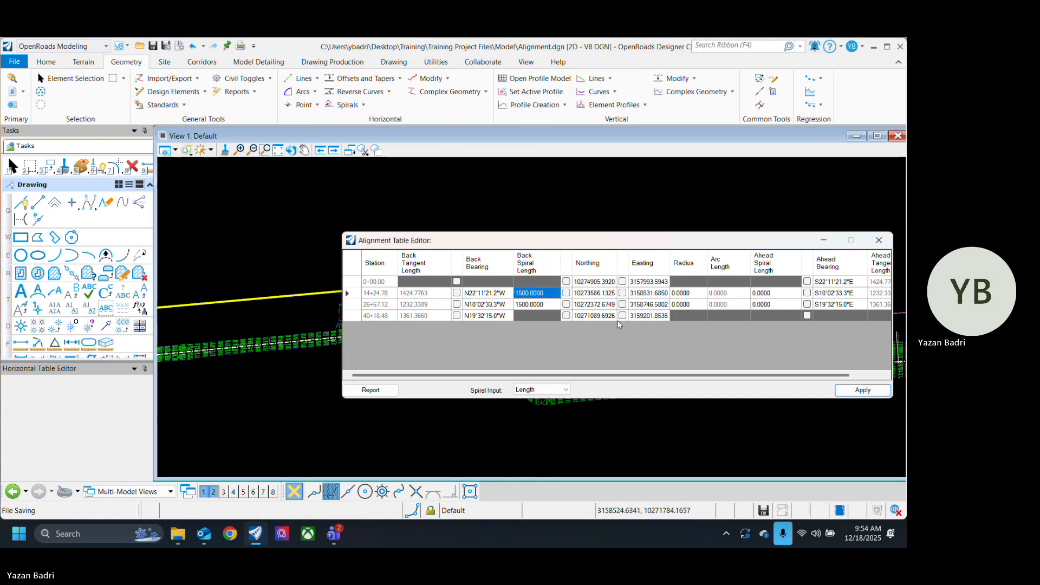
Step: Reapply the spiral lengths with the first PI uncovered, close the Table Editor, and delete the complex element above the terrain
{"action": "left_click_drag", "start_coordinate": [499, 244], "coordinate": [468, 341]}
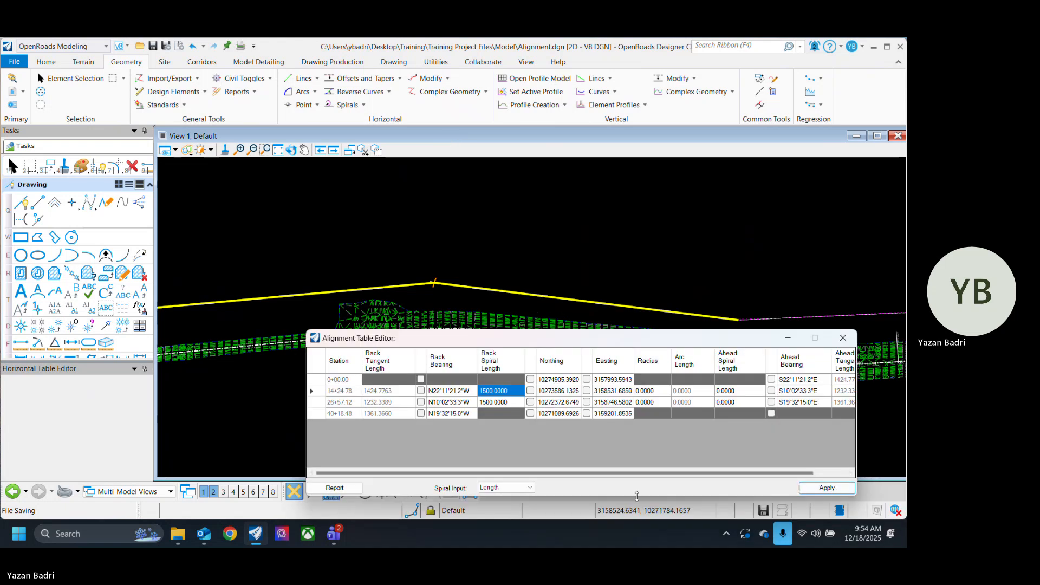
{"action": "scroll", "coordinate": [449, 321], "scroll_direction": "up", "scroll_amount": 8}
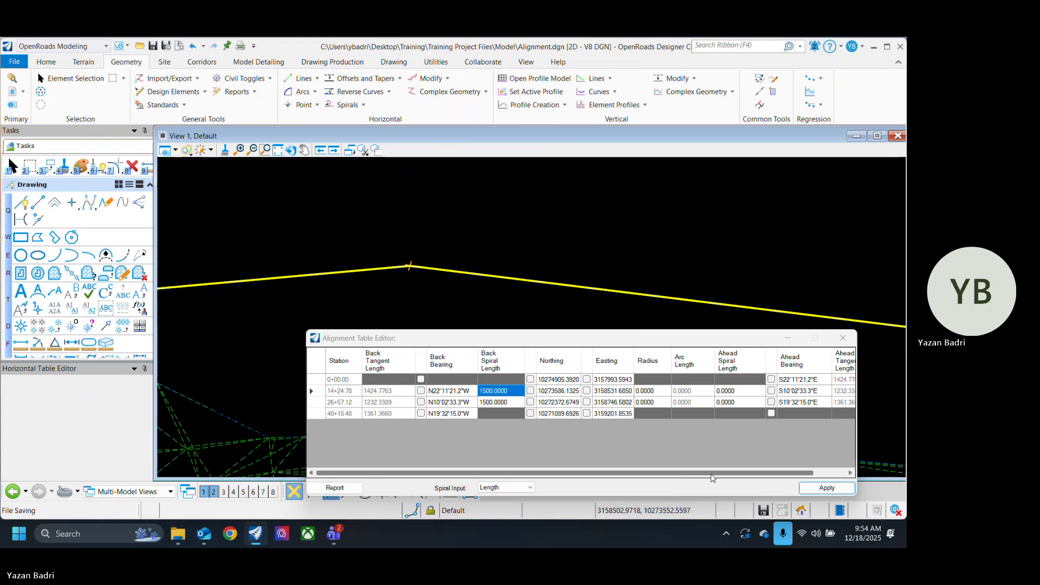
{"action": "left_click_drag", "start_coordinate": [712, 474], "coordinate": [584, 457]}
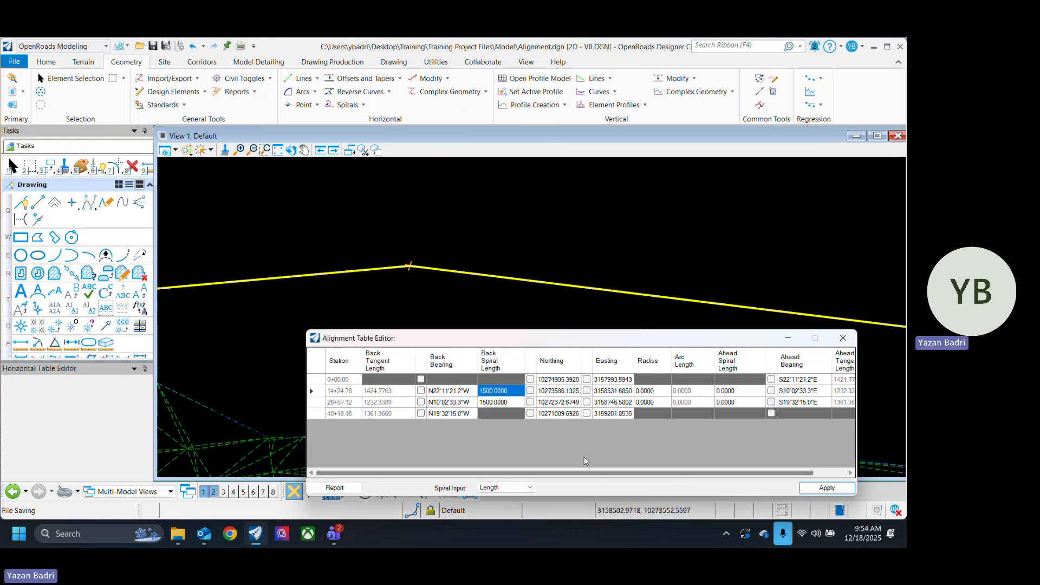
{"action": "left_click", "coordinate": [832, 488]}
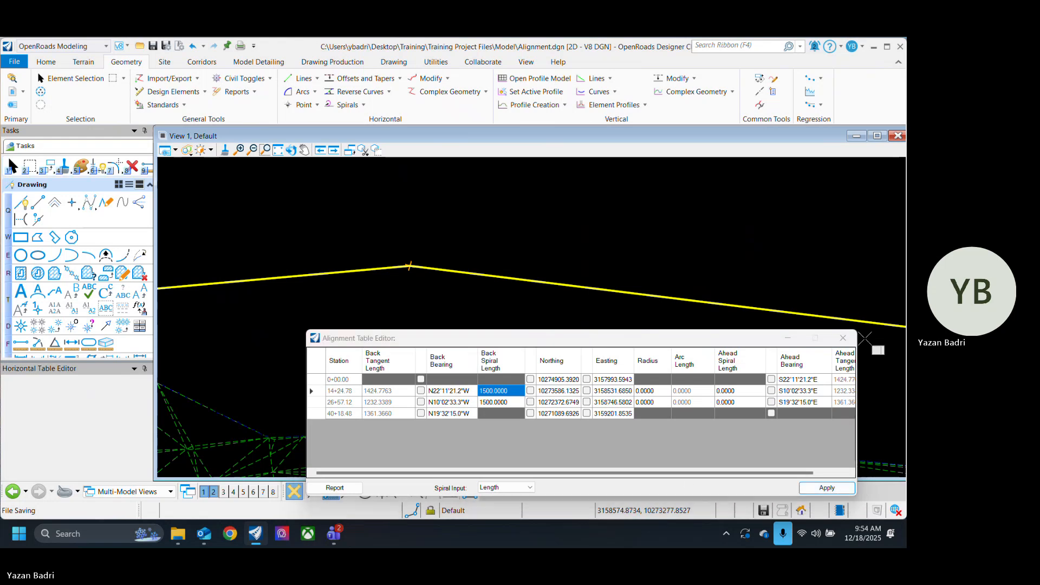
{"action": "left_click", "coordinate": [842, 338]}
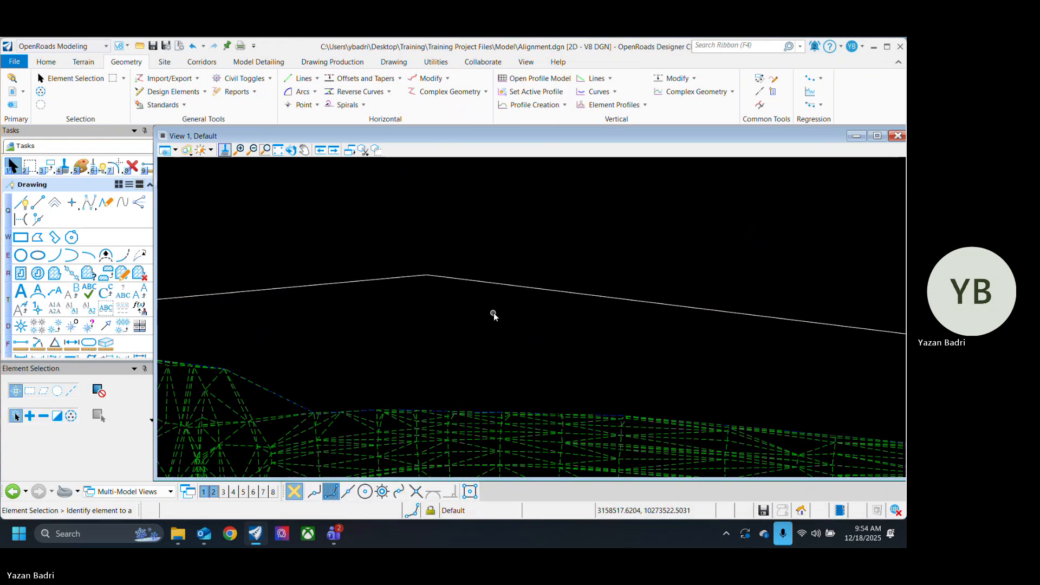
{"action": "scroll", "coordinate": [493, 313], "scroll_direction": "down", "scroll_amount": 3}
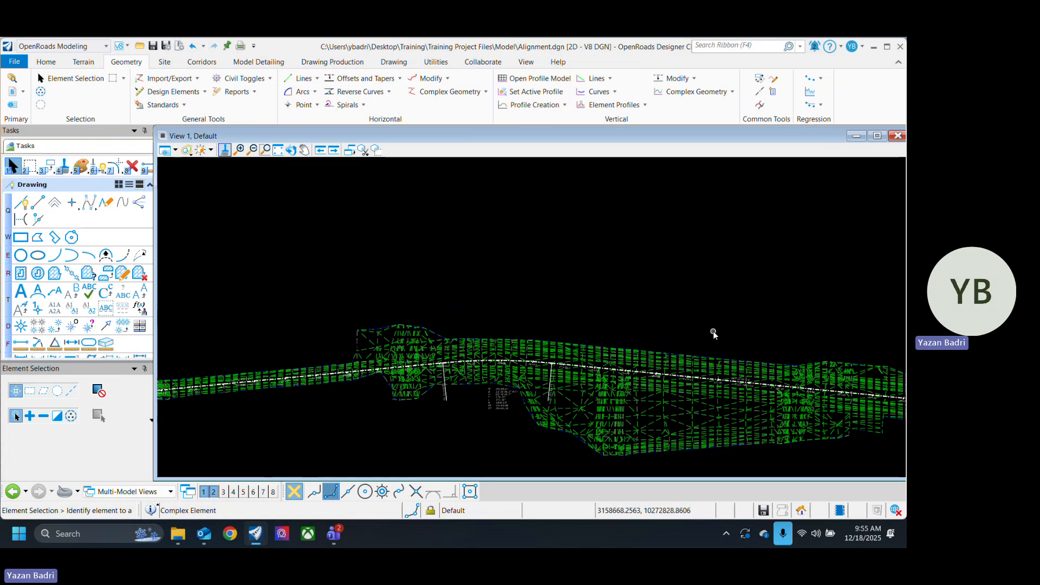
Step: Select the restored complex element above the terrain and delete it
{"action": "scroll", "coordinate": [713, 332], "scroll_direction": "down", "scroll_amount": 2}
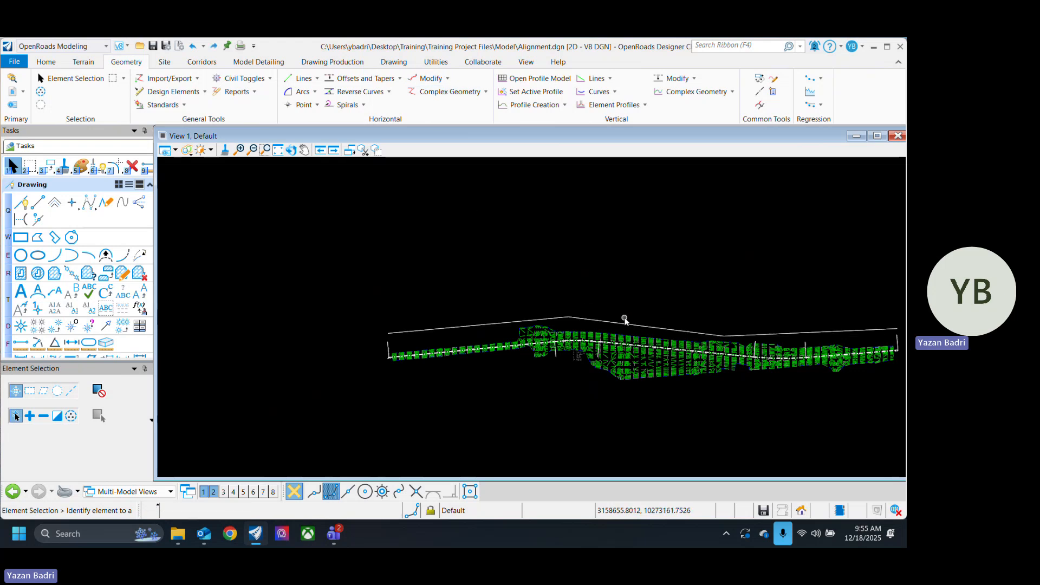
{"action": "scroll", "coordinate": [622, 320], "scroll_direction": "up", "scroll_amount": 2}
{"action": "left_click", "coordinate": [619, 324]}
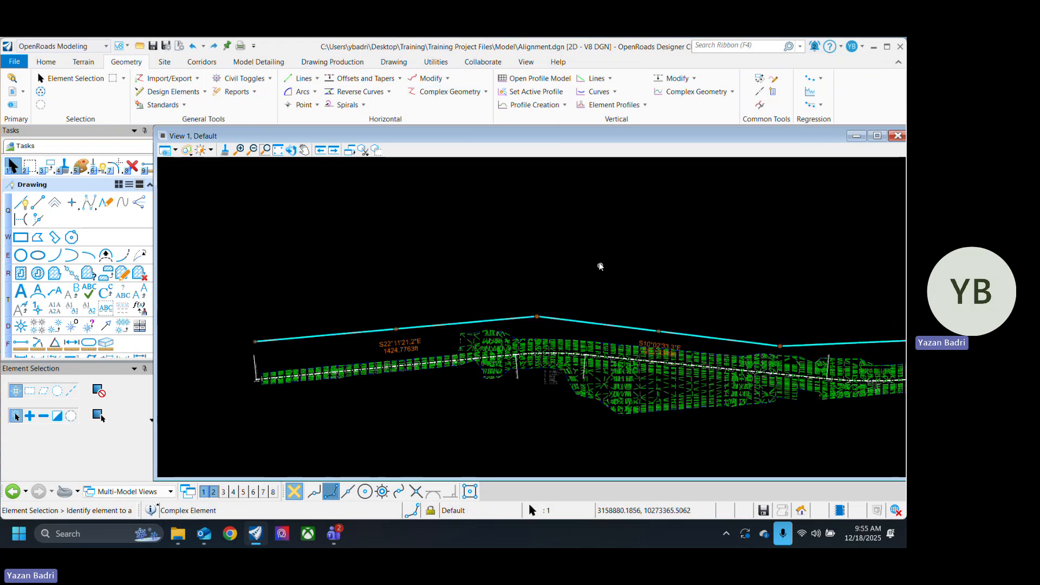
{"action": "left_click", "coordinate": [603, 319]}
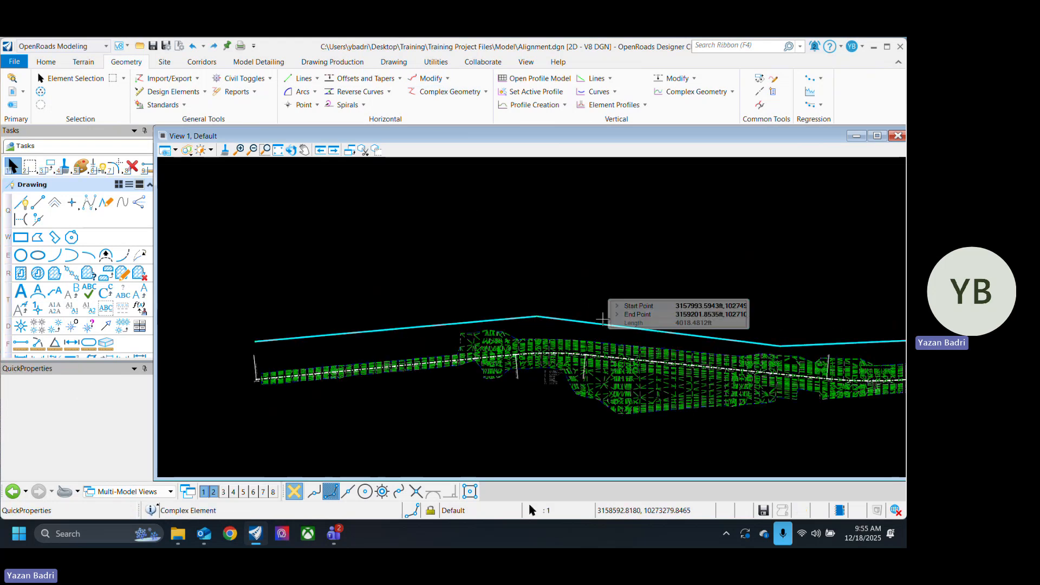
{"action": "left_click", "coordinate": [641, 262]}
{"action": "left_click", "coordinate": [560, 322]}
{"action": "left_click", "coordinate": [594, 238]}
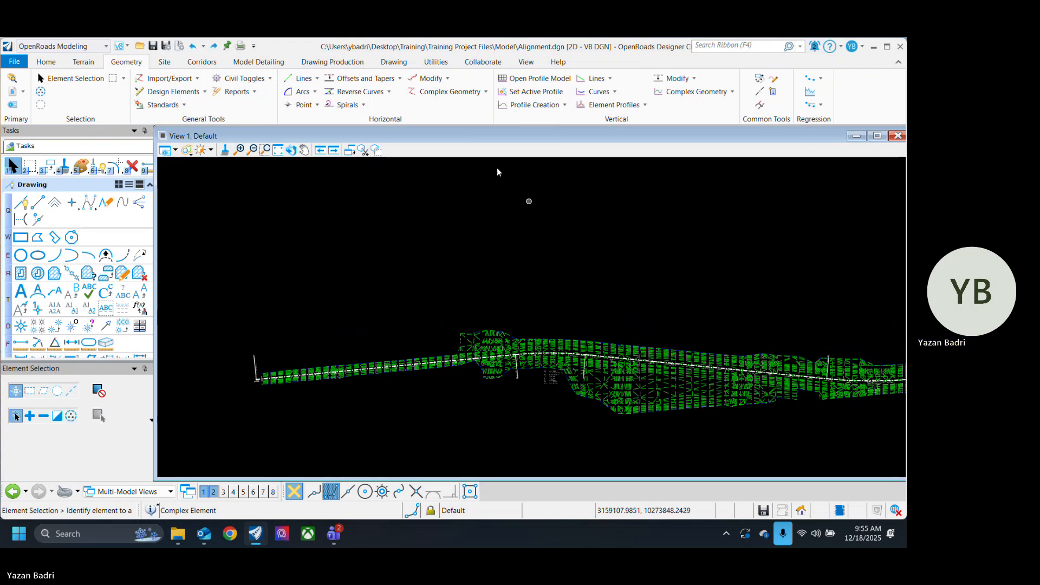
Step: Start a new complex element by PI and assign it the Baseline feature definition from the Alignment group
{"action": "left_click", "coordinate": [473, 97]}
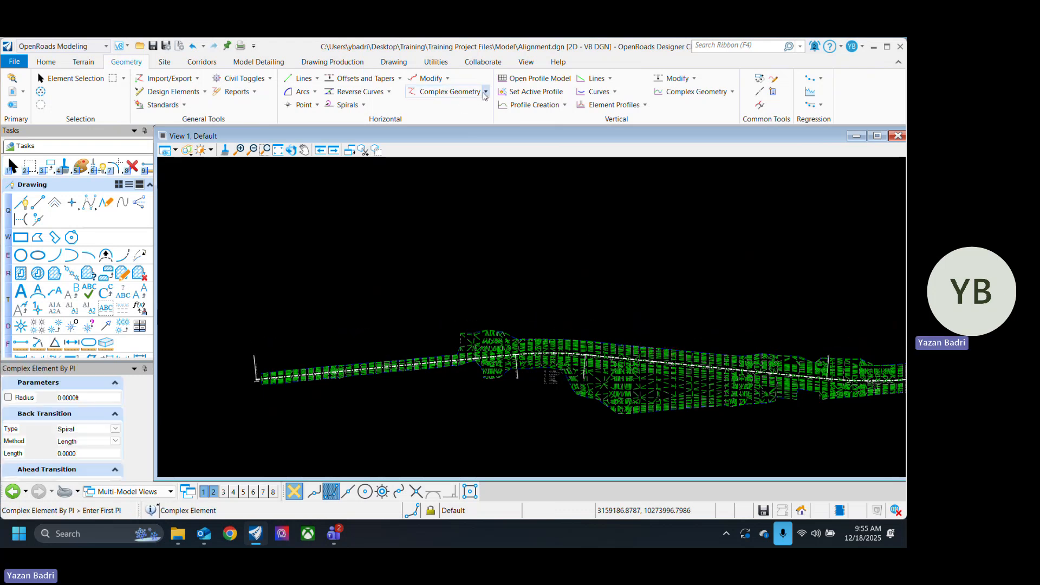
{"action": "left_click", "coordinate": [485, 92]}
{"action": "left_click", "coordinate": [456, 122]}
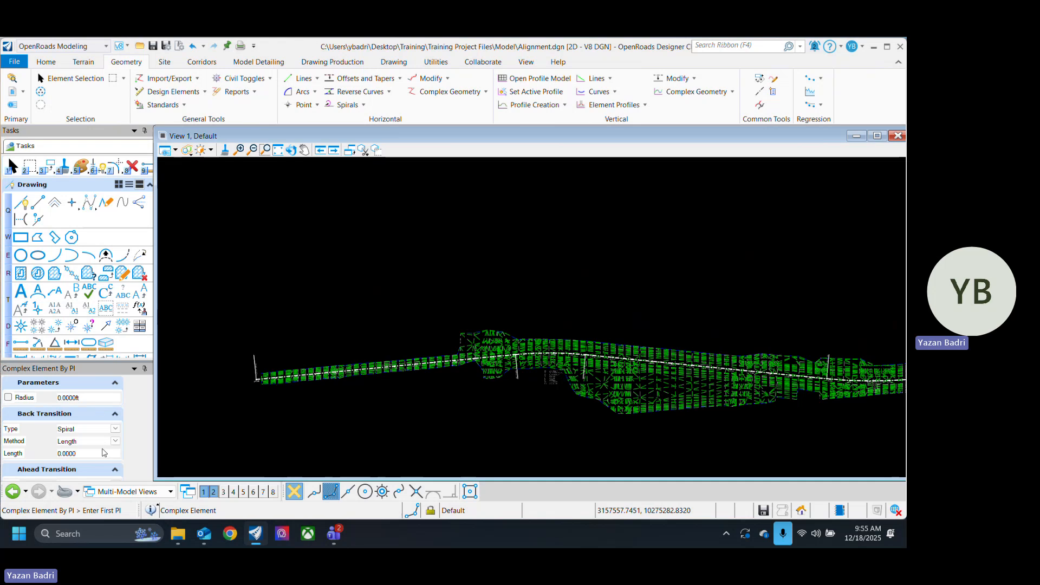
{"action": "scroll", "coordinate": [82, 434], "scroll_direction": "down", "scroll_amount": 3}
{"action": "left_click", "coordinate": [116, 460]}
{"action": "left_click", "coordinate": [63, 415]}
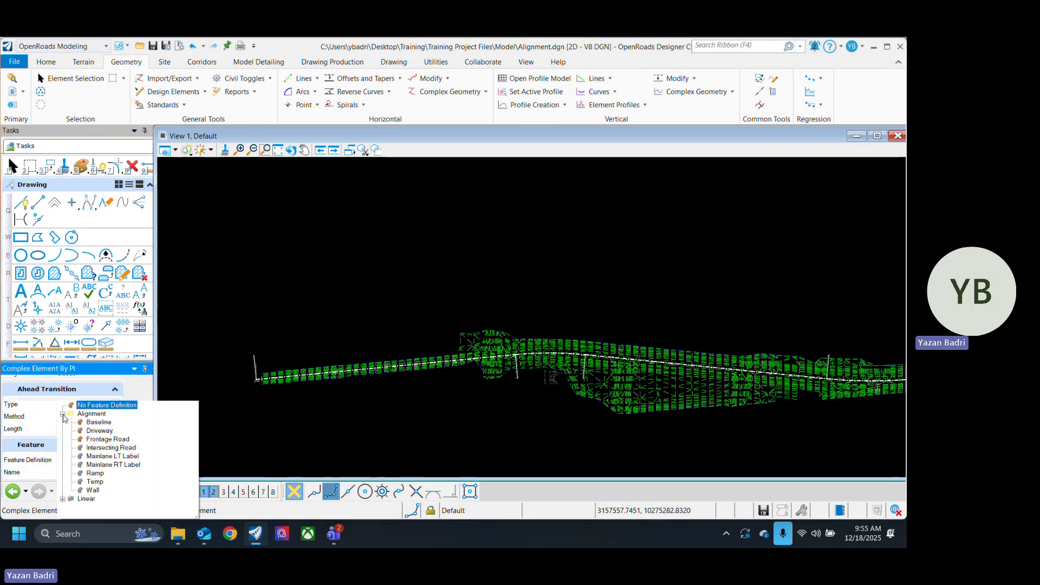
{"action": "left_click", "coordinate": [99, 424]}
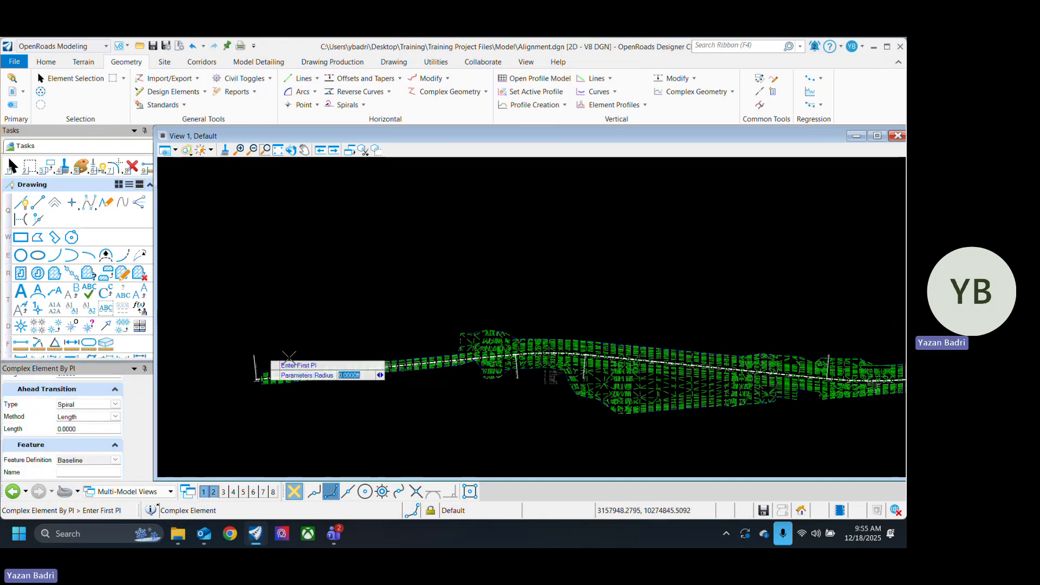
Step: Place four PIs along the terrain's upper side, with tangents about 1467, 1321 and 1175 ft long, and finish the baseline
{"action": "left_click", "coordinate": [263, 354]}
{"action": "left_click", "coordinate": [553, 325]}
{"action": "middle_click_drag", "start_coordinate": [666, 326], "coordinate": [359, 269]}
{"action": "scroll", "coordinate": [515, 309], "scroll_direction": "up", "scroll_amount": 2}
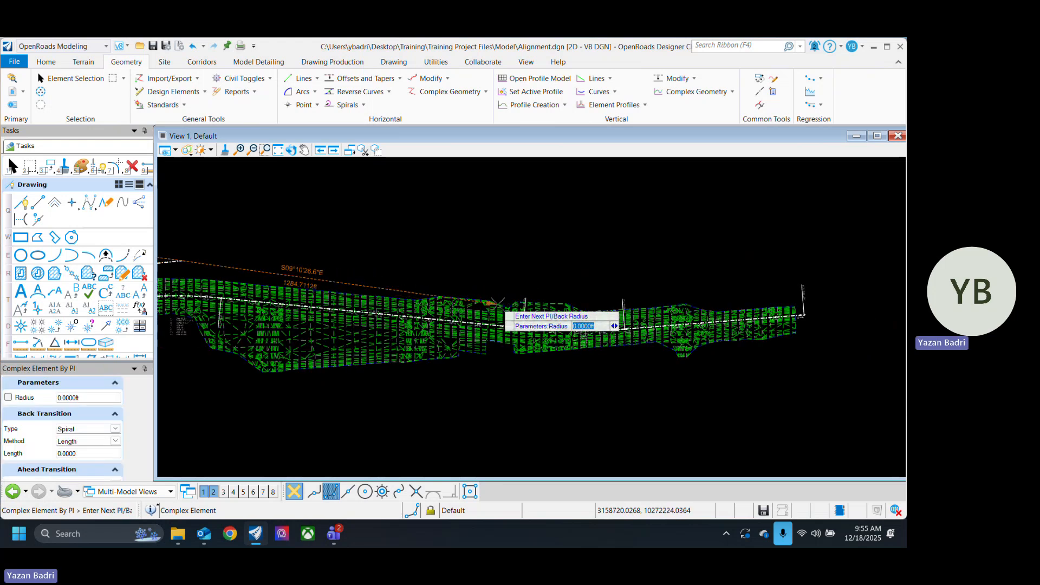
{"action": "scroll", "coordinate": [463, 318], "scroll_direction": "down", "scroll_amount": 4}
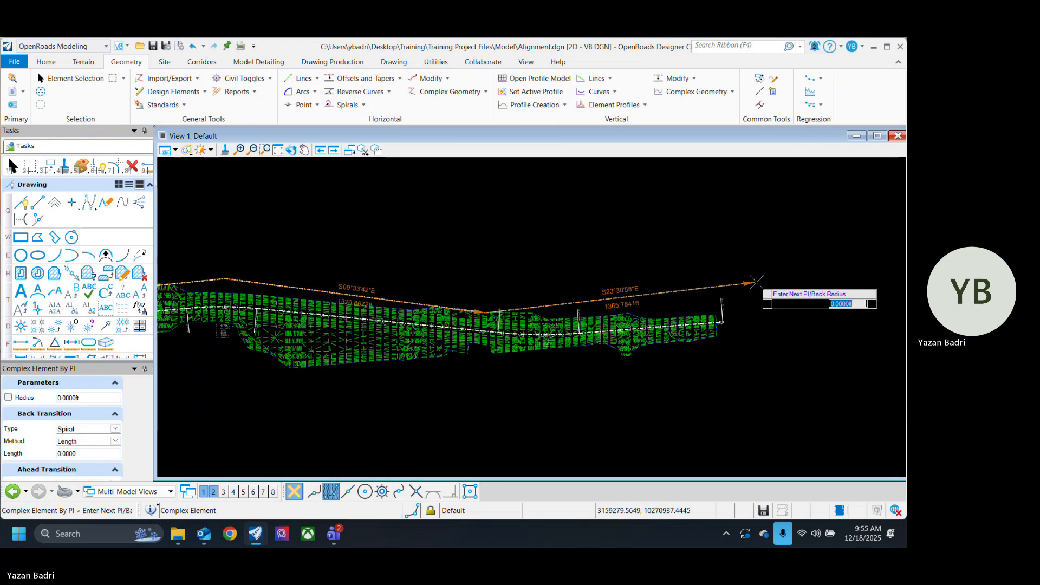
{"action": "scroll", "coordinate": [702, 306], "scroll_direction": "up", "scroll_amount": 7}
{"action": "scroll", "coordinate": [796, 293], "scroll_direction": "down", "scroll_amount": 3}
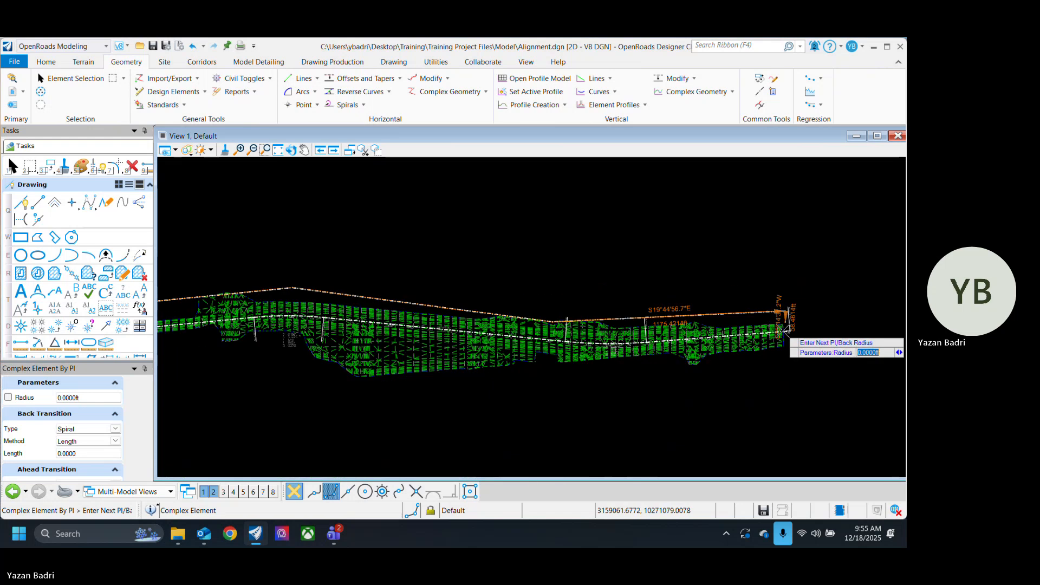
{"action": "right_click", "coordinate": [812, 357]}
{"action": "left_click", "coordinate": [76, 79]}
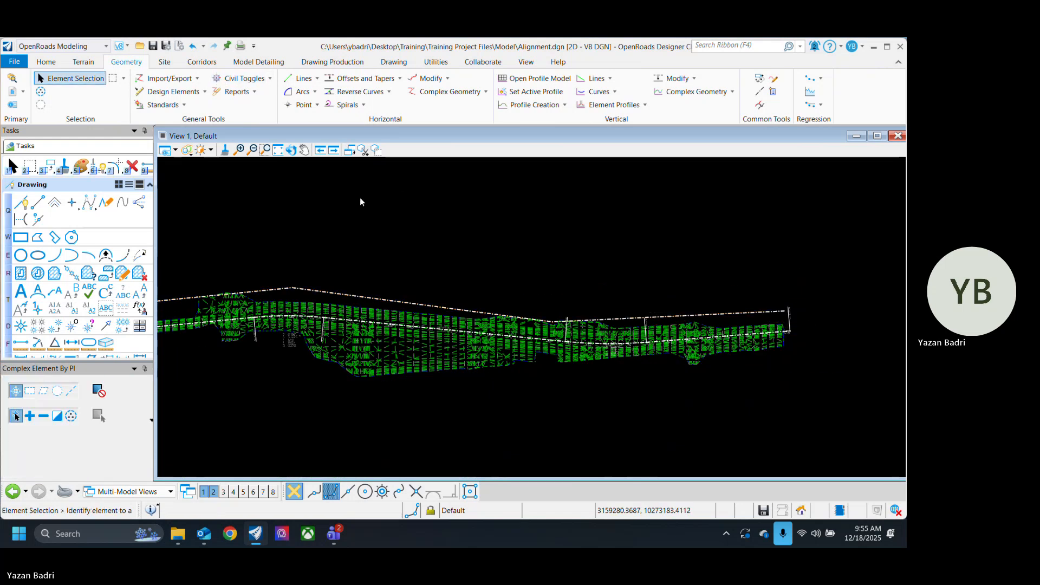
Step: Try to set the radius to 1500 at both interior PIs of the new baseline in the horizontal Table Editor, and close the editor
{"action": "scroll", "coordinate": [769, 327], "scroll_direction": "down", "scroll_amount": 3}
{"action": "scroll", "coordinate": [584, 312], "scroll_direction": "up", "scroll_amount": 3}
{"action": "left_click", "coordinate": [584, 312]}
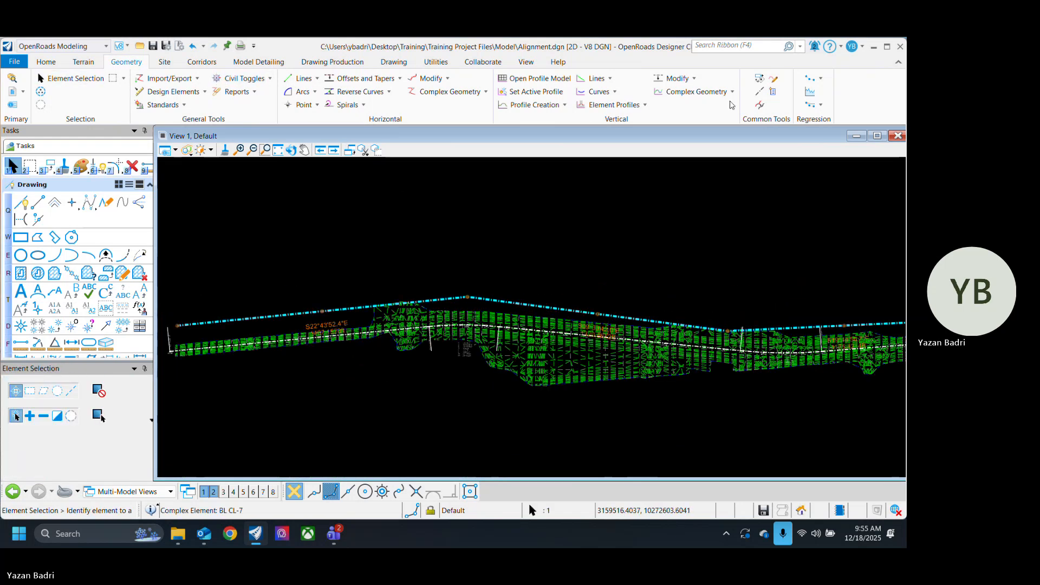
{"action": "left_click", "coordinate": [773, 82]}
{"action": "left_click", "coordinate": [587, 317]}
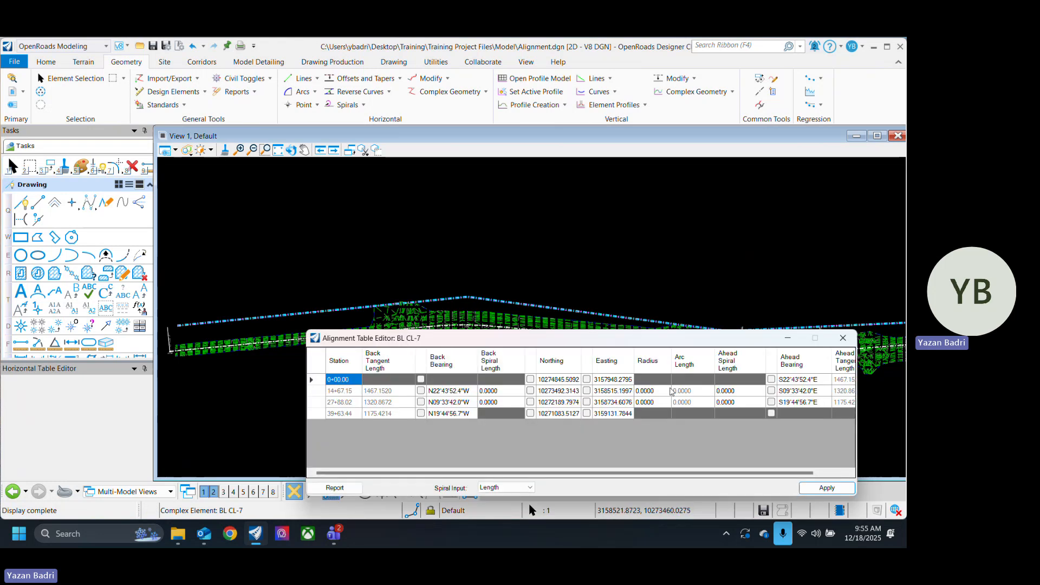
{"action": "left_click", "coordinate": [669, 391]}
{"action": "type", "text": "150"}
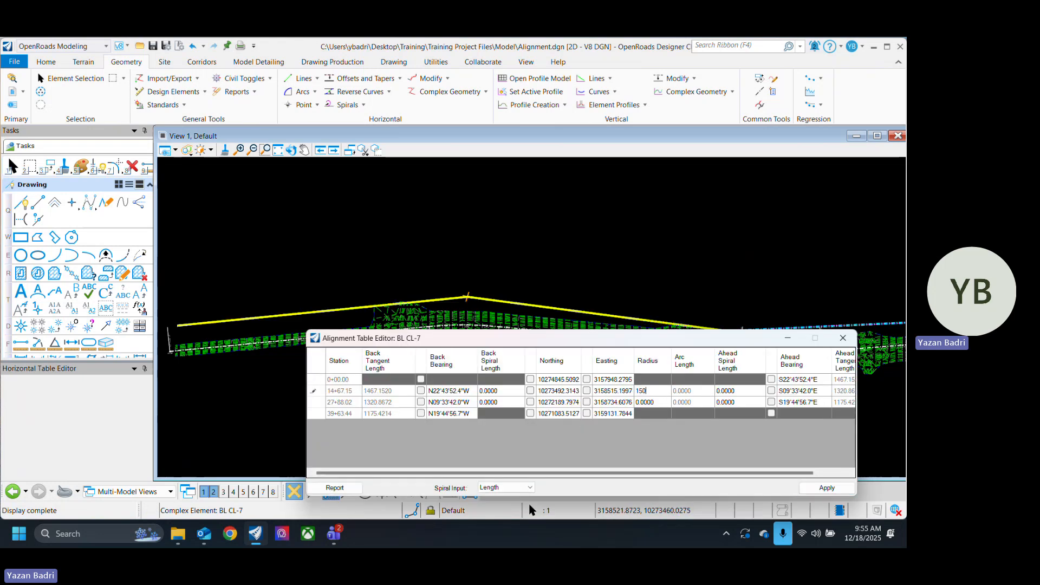
{"action": "type", "text": "0"}
{"action": "left_click", "coordinate": [659, 406]}
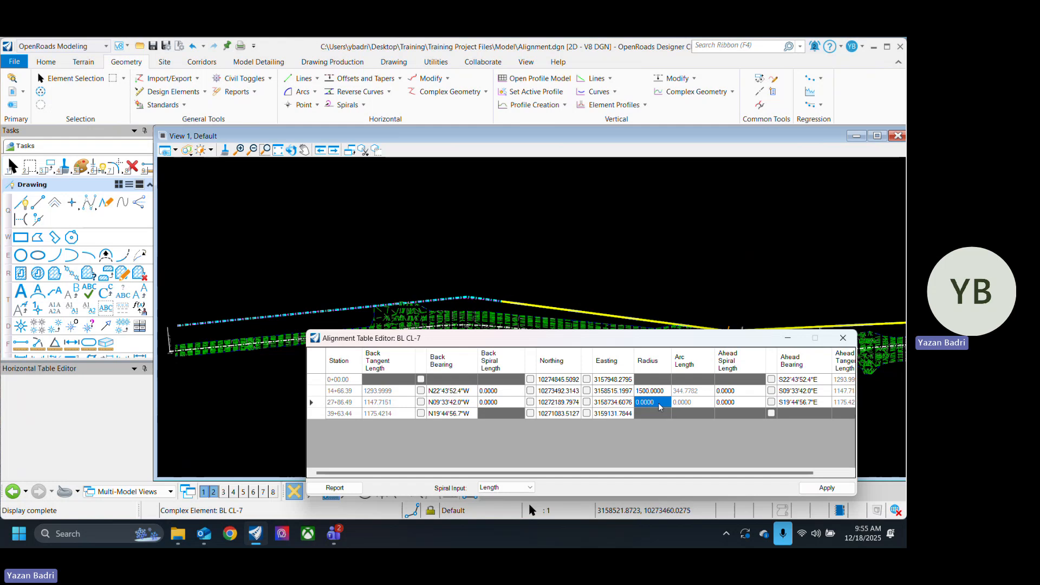
{"action": "type", "text": "1500"}
{"action": "left_click", "coordinate": [652, 391]}
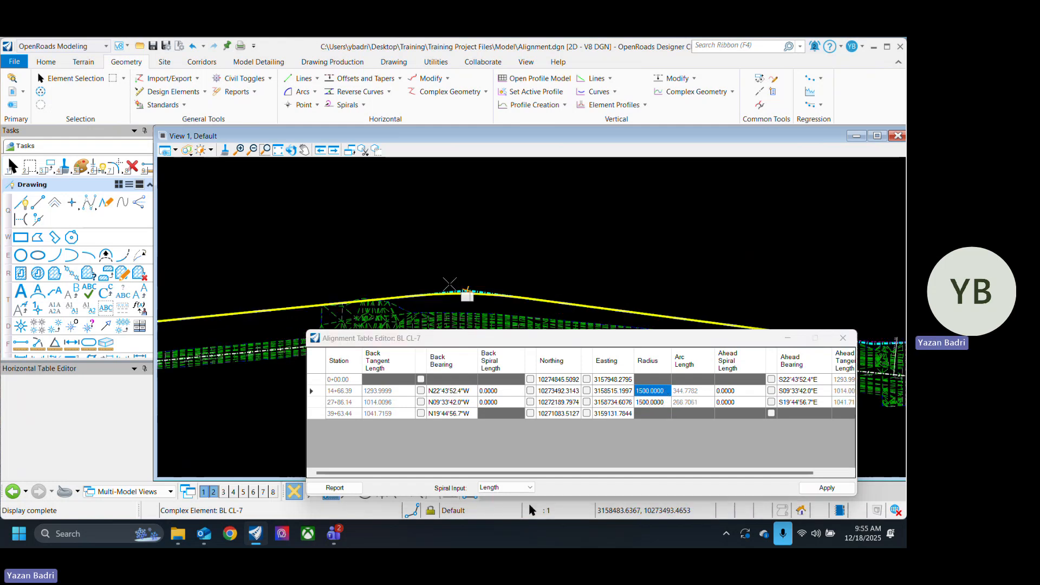
{"action": "scroll", "coordinate": [449, 284], "scroll_direction": "up", "scroll_amount": 3}
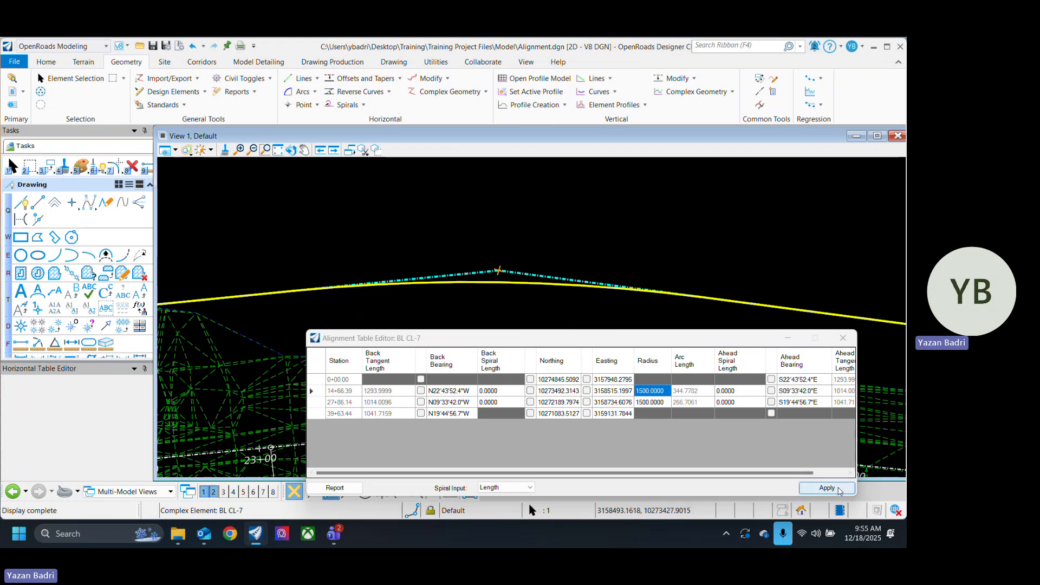
{"action": "left_click", "coordinate": [843, 338]}
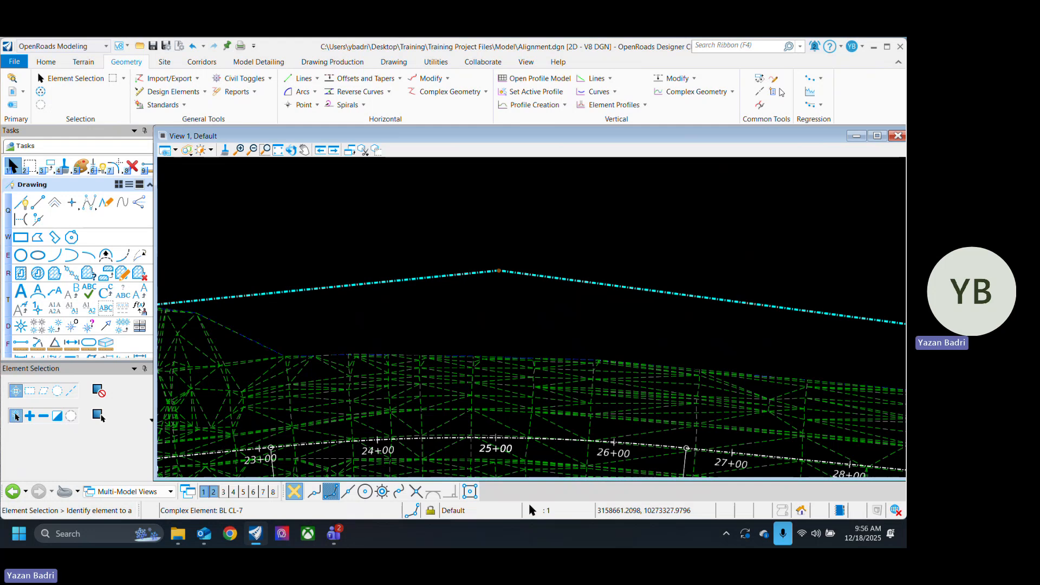
Step: Reopen the baseline in the horizontal Table Editor, apply a radius of 1500 at both interior PIs, and close the editor
{"action": "left_click", "coordinate": [773, 91]}
{"action": "left_click", "coordinate": [558, 278]}
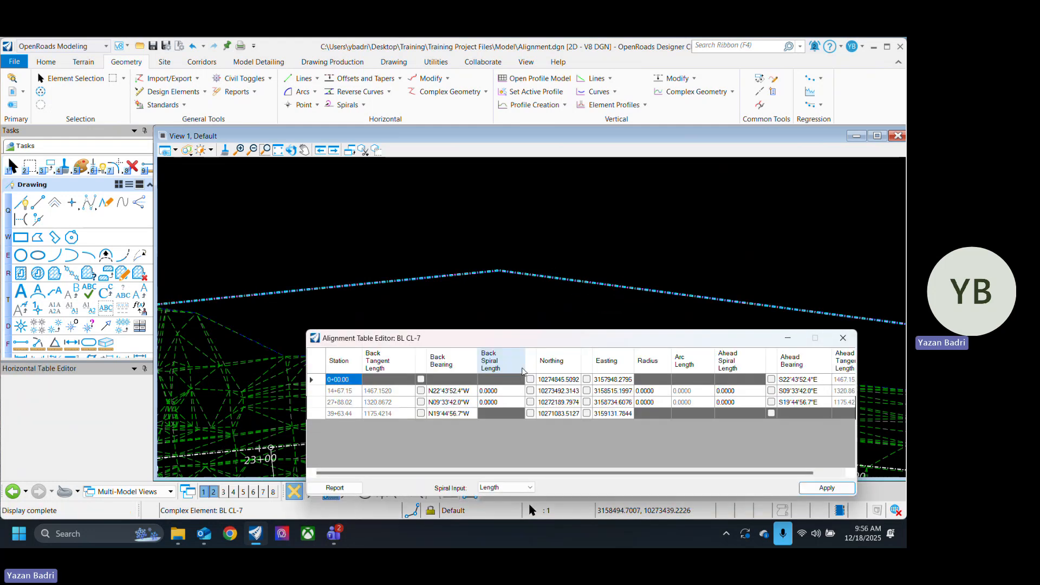
{"action": "left_click", "coordinate": [660, 392]}
{"action": "type", "text": "1"}
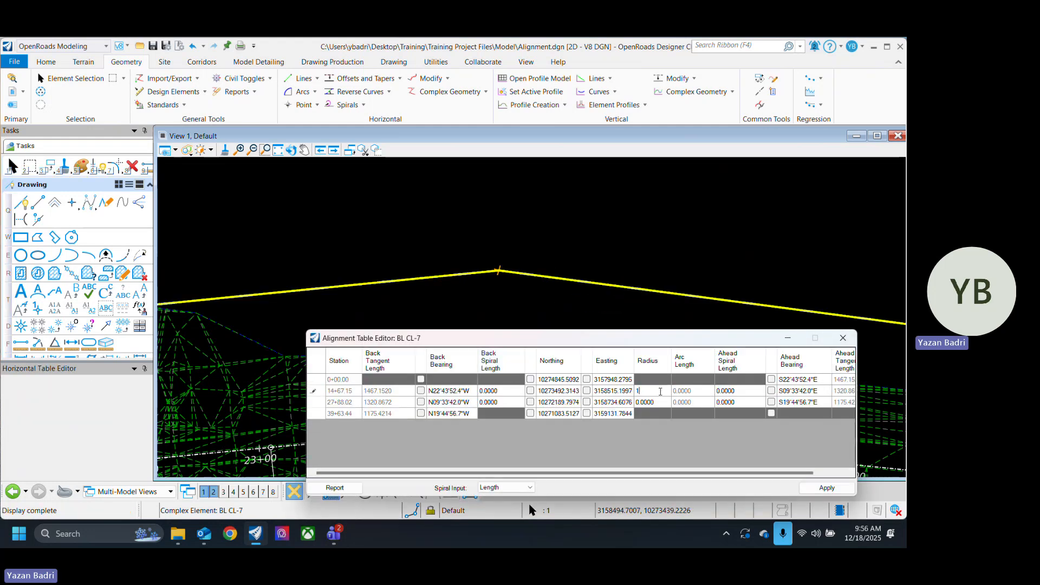
{"action": "type", "text": "500"}
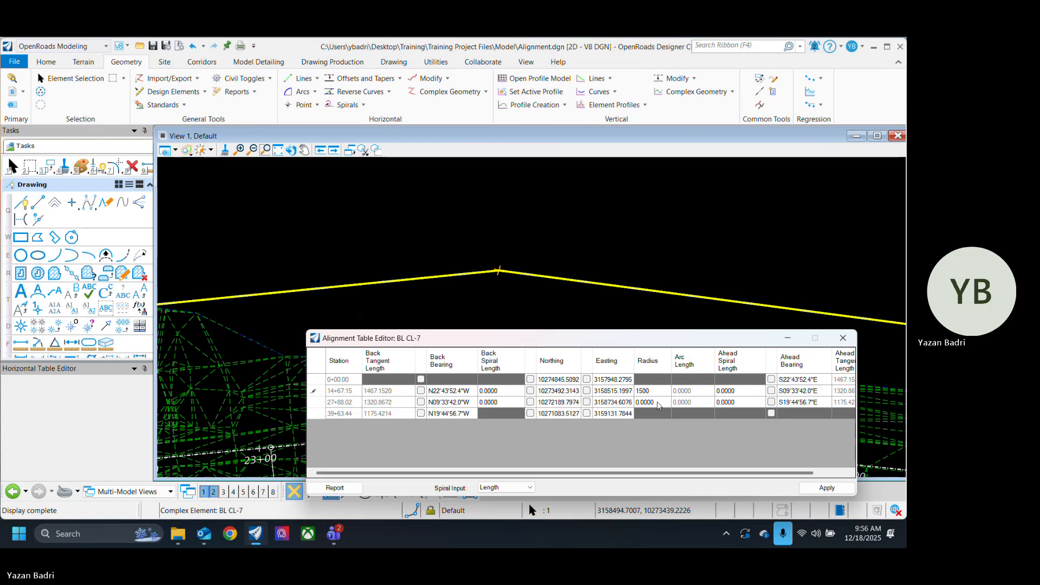
{"action": "left_click", "coordinate": [656, 401]}
{"action": "type", "text": "1"}
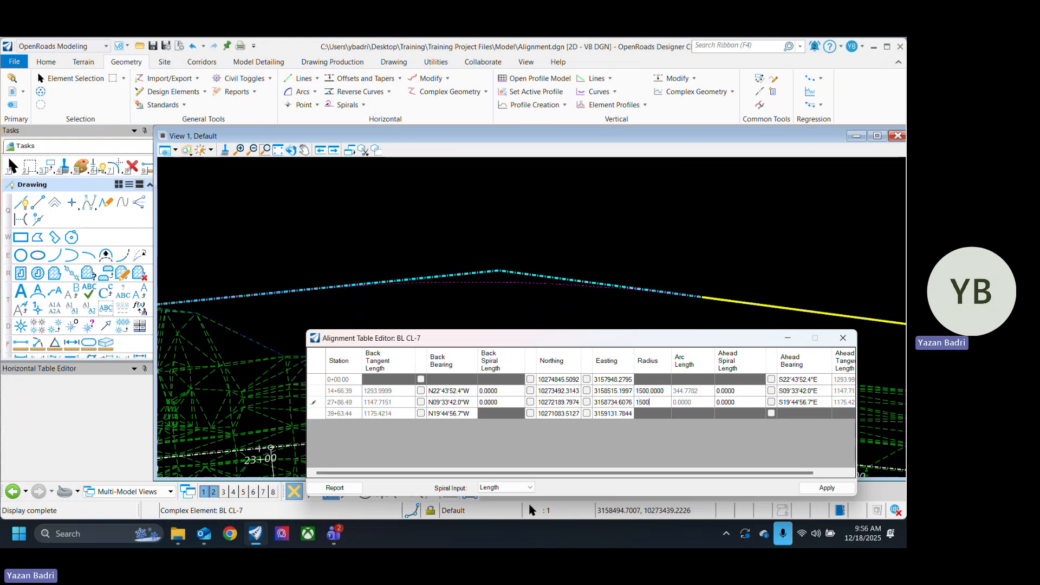
{"action": "type", "text": "500"}
{"action": "left_click", "coordinate": [657, 391]}
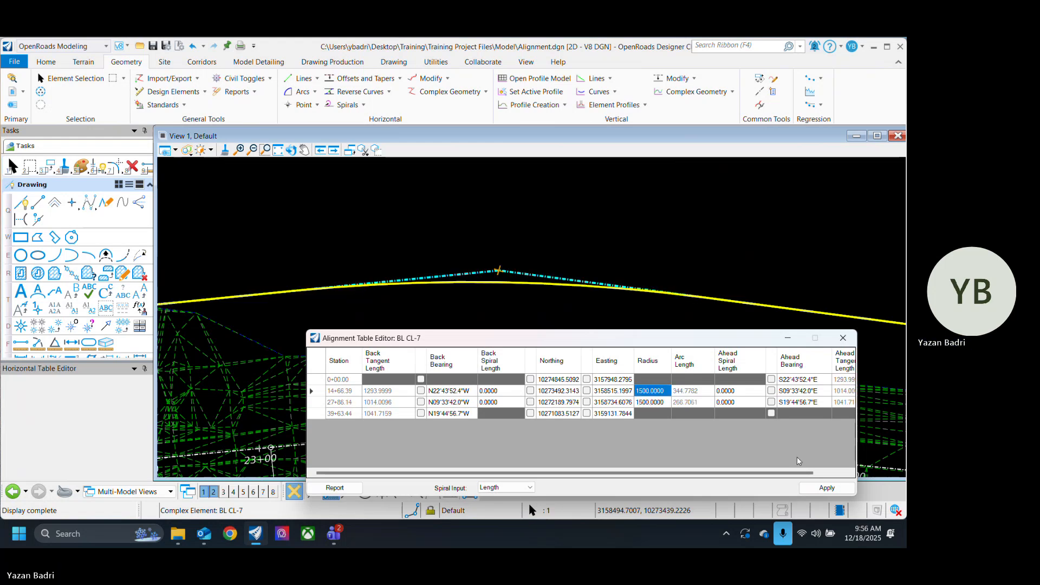
{"action": "left_click", "coordinate": [827, 488]}
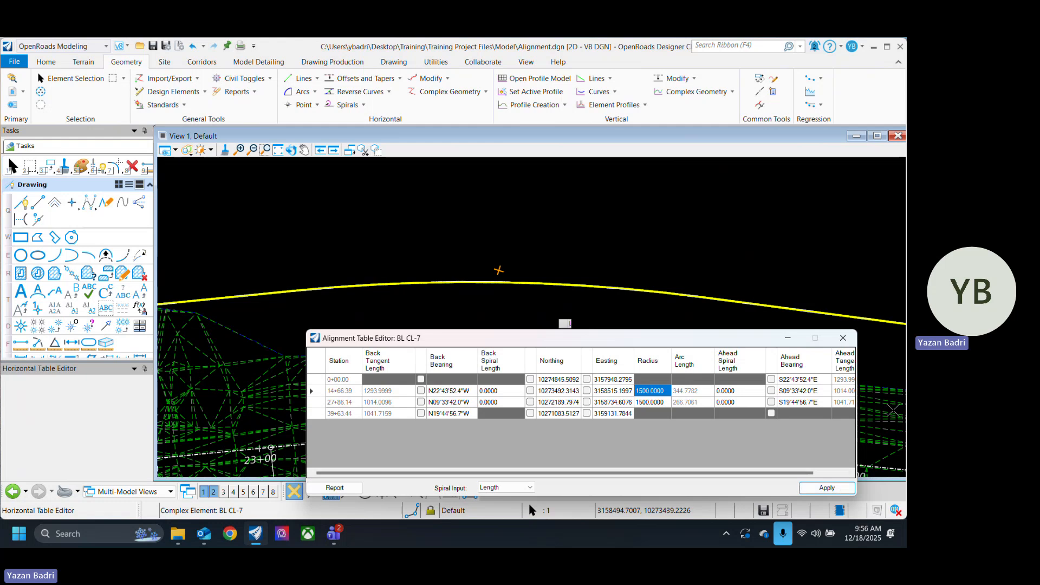
{"action": "scroll", "coordinate": [570, 323], "scroll_direction": "down", "scroll_amount": 3}
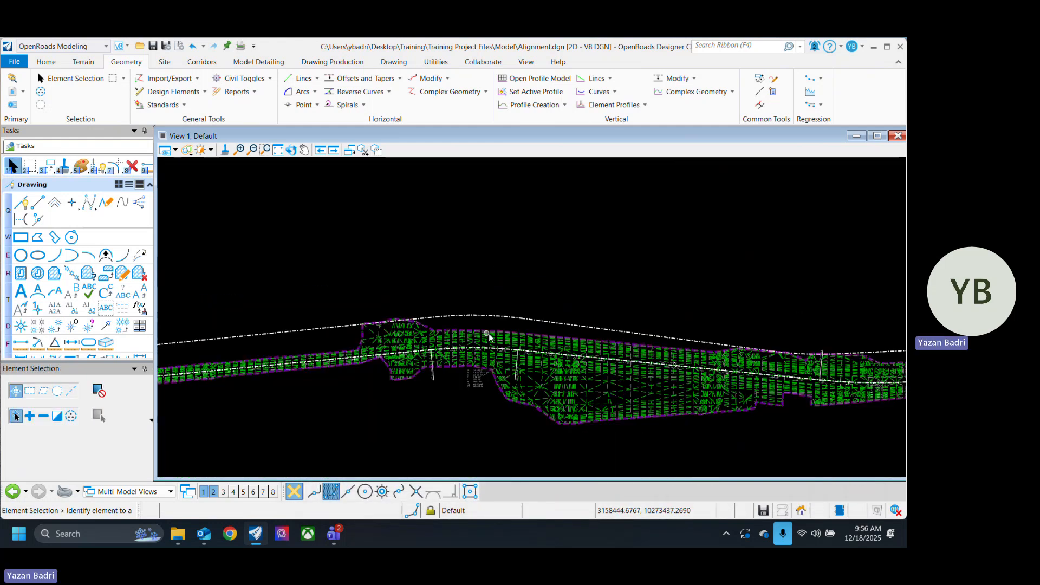
Step: Select the baseline above the terrain to examine its curve radii, clear the selection, and save the drawing
{"action": "scroll", "coordinate": [532, 370], "scroll_direction": "down", "scroll_amount": 2}
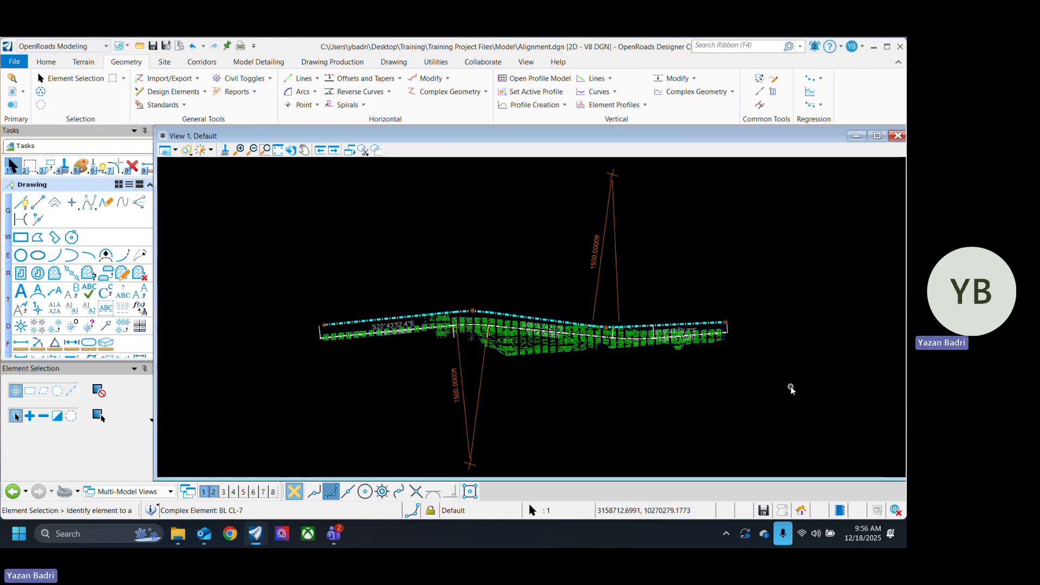
{"action": "scroll", "coordinate": [499, 316], "scroll_direction": "up", "scroll_amount": 4}
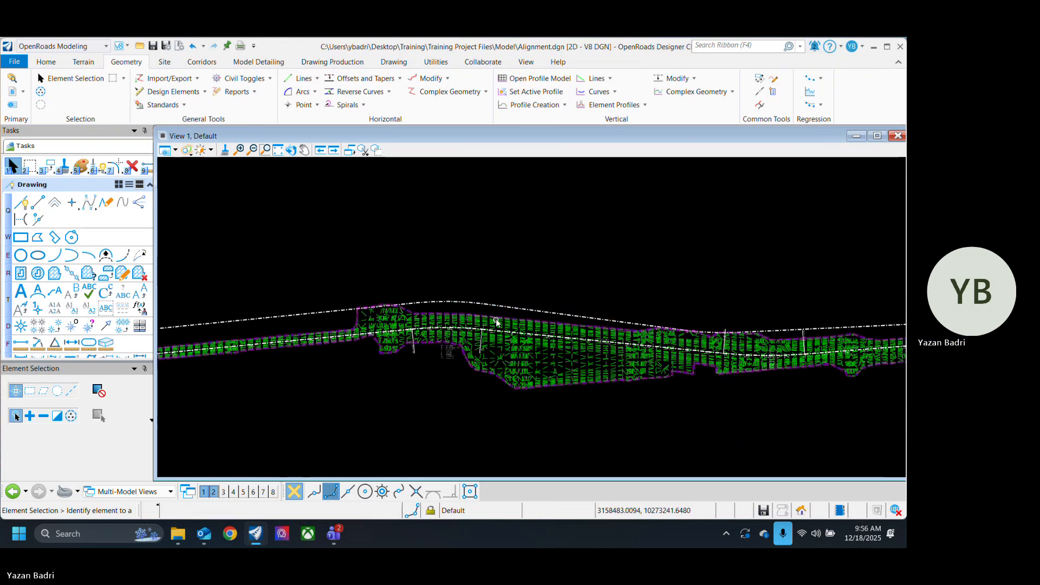
{"action": "left_click", "coordinate": [507, 313]}
{"action": "scroll", "coordinate": [514, 317], "scroll_direction": "down", "scroll_amount": 2}
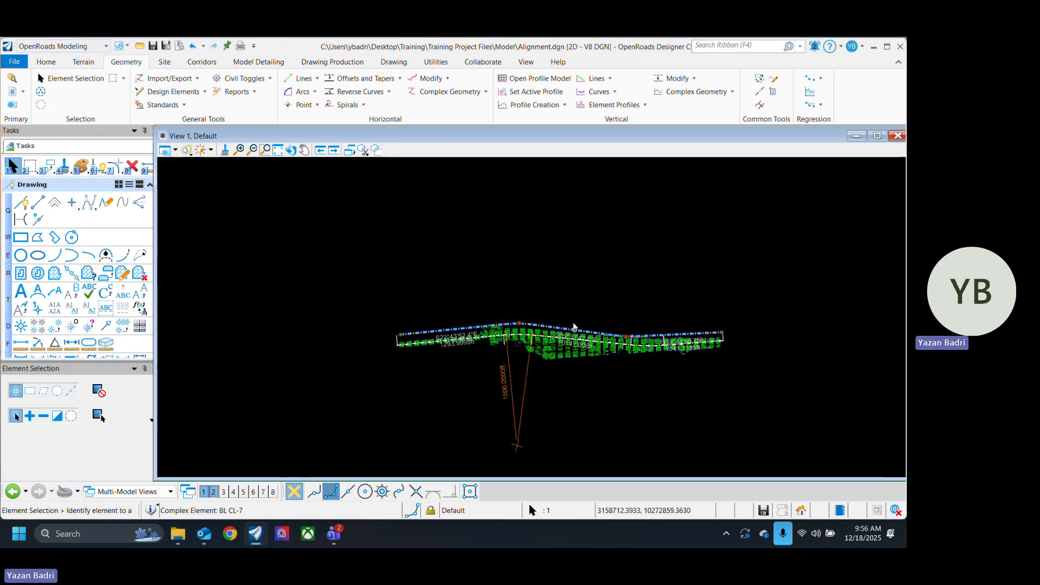
{"action": "left_click", "coordinate": [529, 321]}
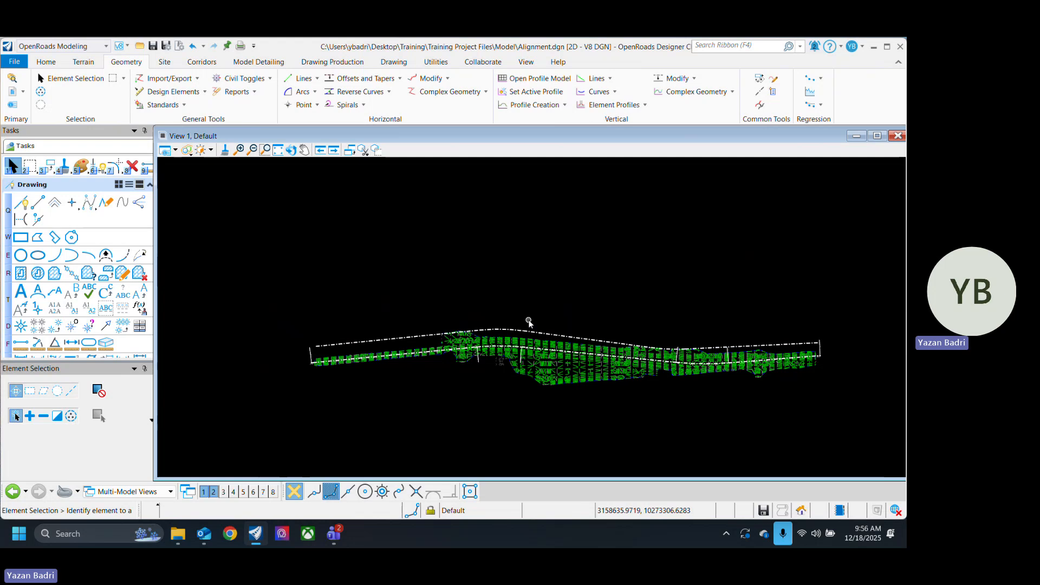
{"action": "key", "text": "ctrl+s"}
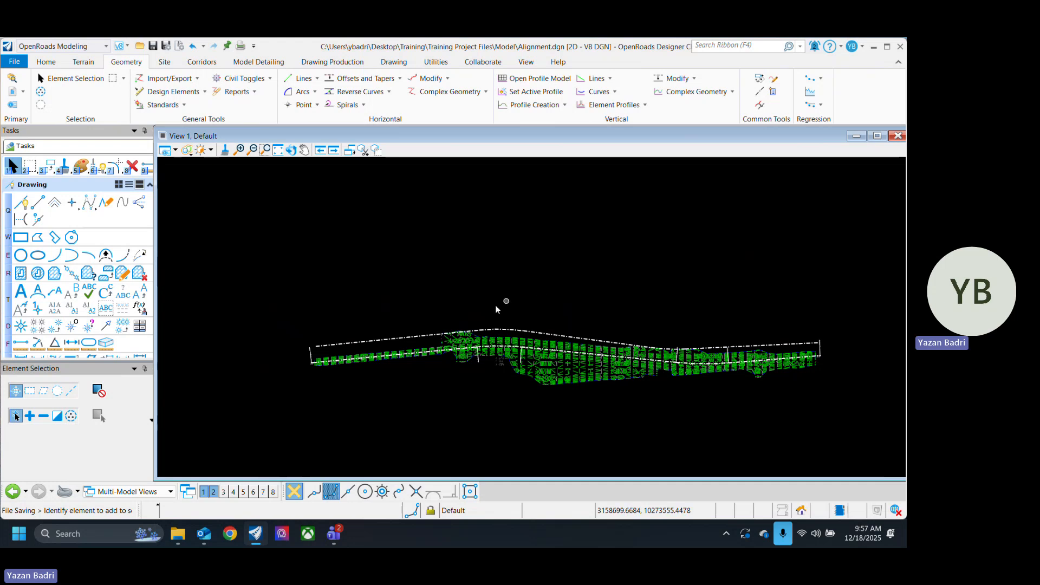
Step: Reselect the baseline to compare its curves with the stationed alignment over the terrain, and clear the selection
{"action": "left_click", "coordinate": [422, 335]}
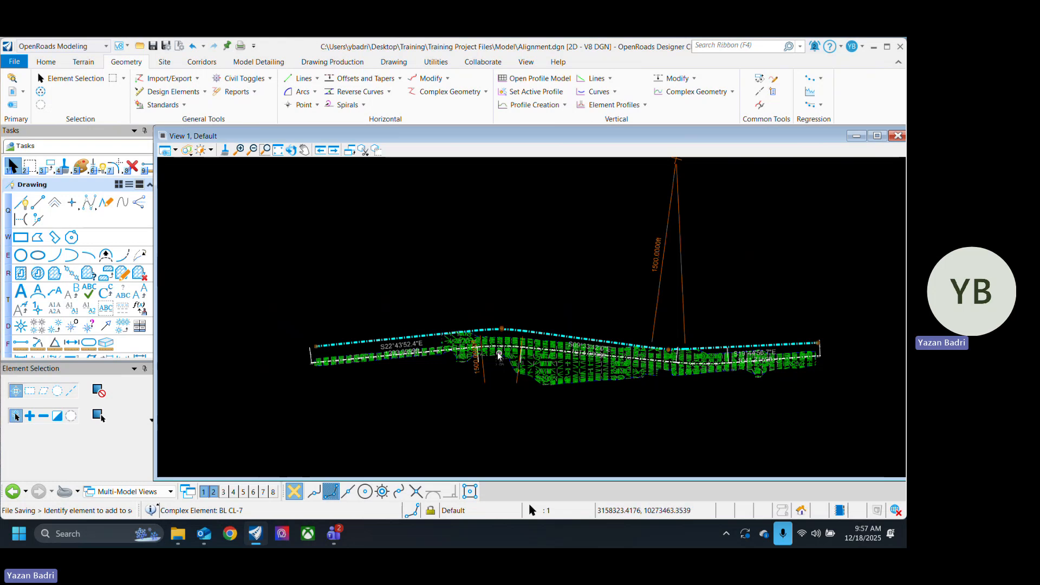
{"action": "scroll", "coordinate": [499, 351], "scroll_direction": "up", "scroll_amount": 5}
{"action": "left_click", "coordinate": [545, 289]}
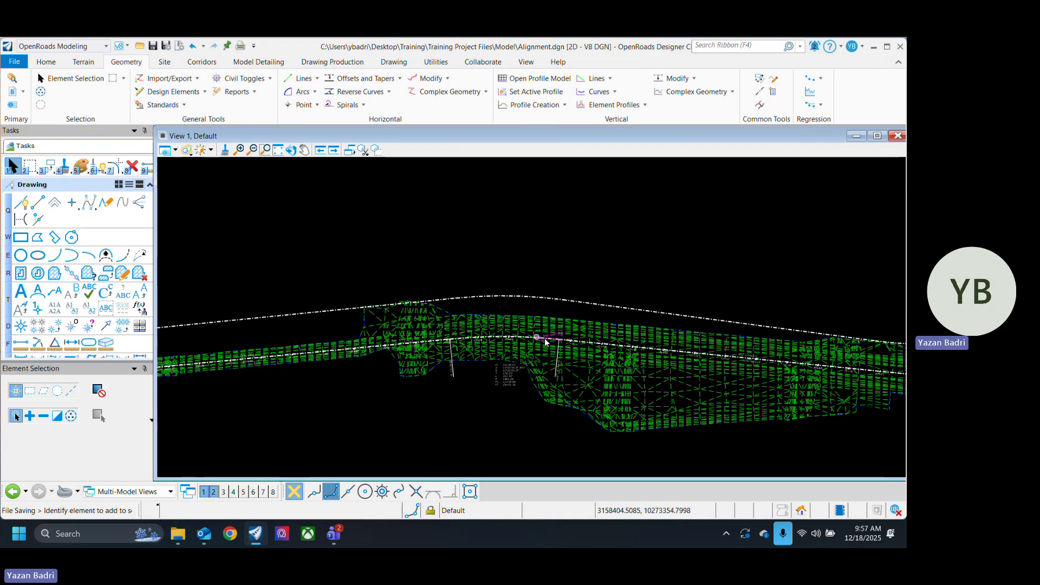
{"action": "scroll", "coordinate": [543, 340], "scroll_direction": "up", "scroll_amount": 5}
{"action": "scroll", "coordinate": [625, 350], "scroll_direction": "down", "scroll_amount": 5}
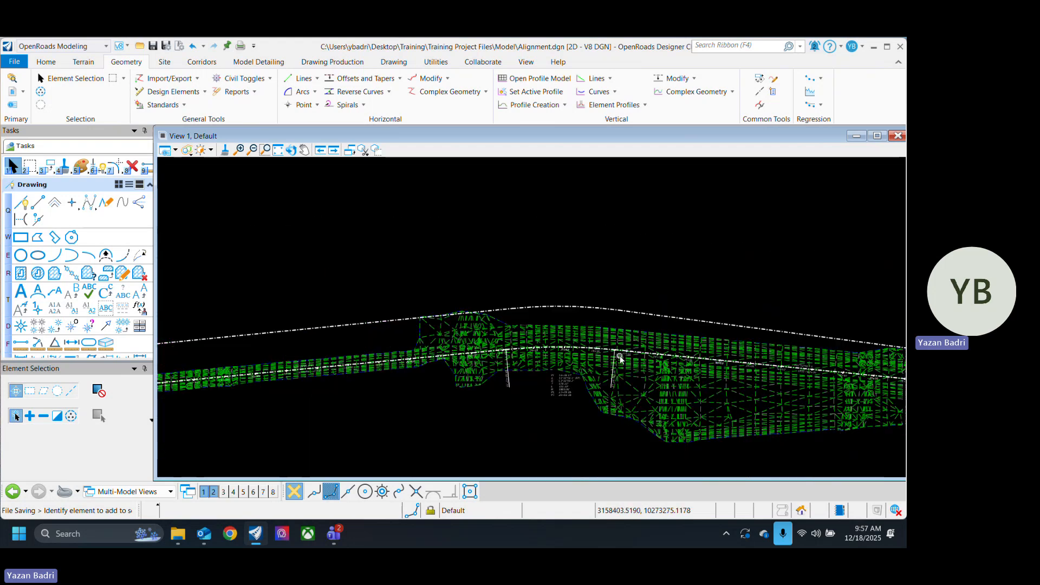
{"action": "scroll", "coordinate": [582, 337], "scroll_direction": "down", "scroll_amount": 5}
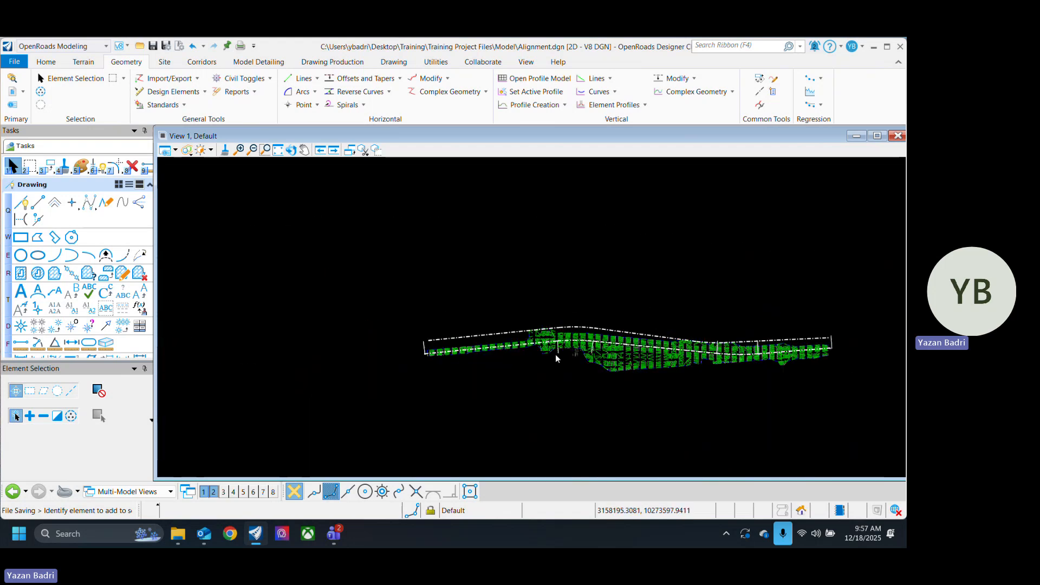
Step: Delete the newly created baseline above the terrain, keeping the stationed alignment over the terrain
{"action": "scroll", "coordinate": [485, 332], "scroll_direction": "up", "scroll_amount": 4}
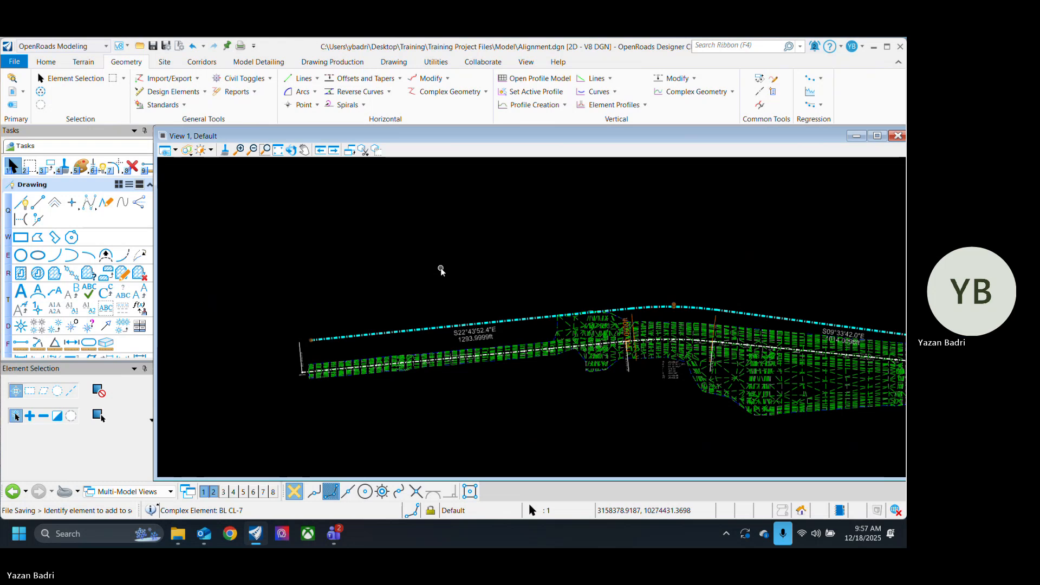
{"action": "scroll", "coordinate": [328, 314], "scroll_direction": "down", "scroll_amount": 5}
{"action": "scroll", "coordinate": [257, 348], "scroll_direction": "down", "scroll_amount": 1}
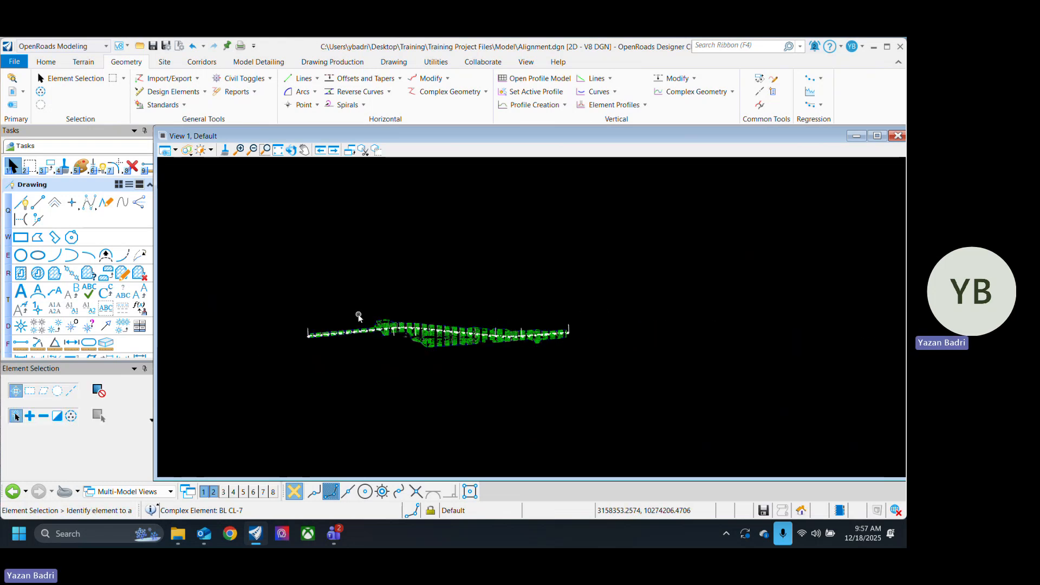
{"action": "scroll", "coordinate": [357, 316], "scroll_direction": "up", "scroll_amount": 2}
{"action": "scroll", "coordinate": [362, 384], "scroll_direction": "up", "scroll_amount": 1}
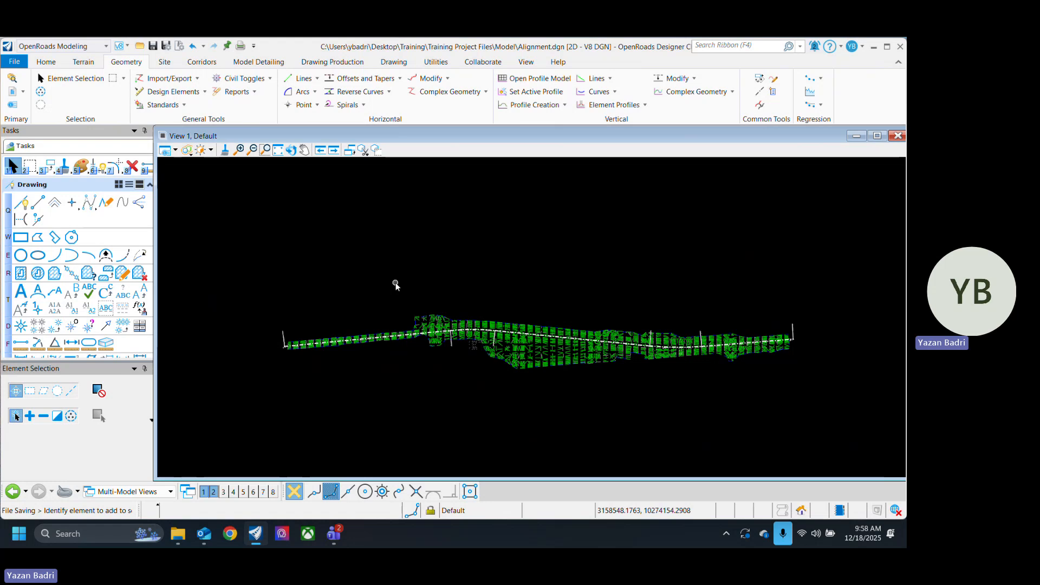
Step: Turn off the display of the Existing Terrain.dgn reference and close the references list
{"action": "left_click", "coordinate": [12, 91]}
{"action": "left_click", "coordinate": [301, 336]}
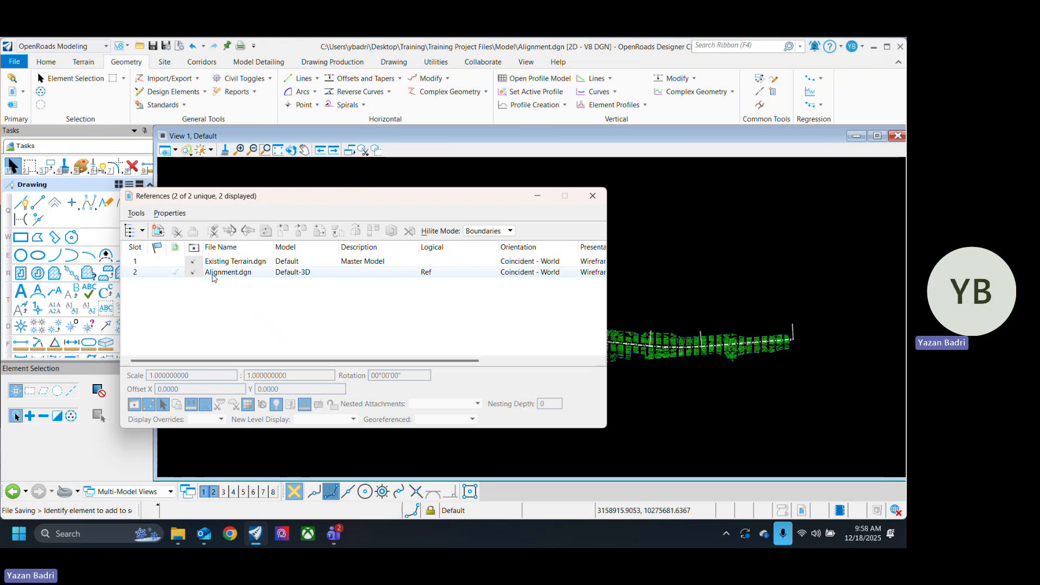
{"action": "left_click", "coordinate": [193, 262]}
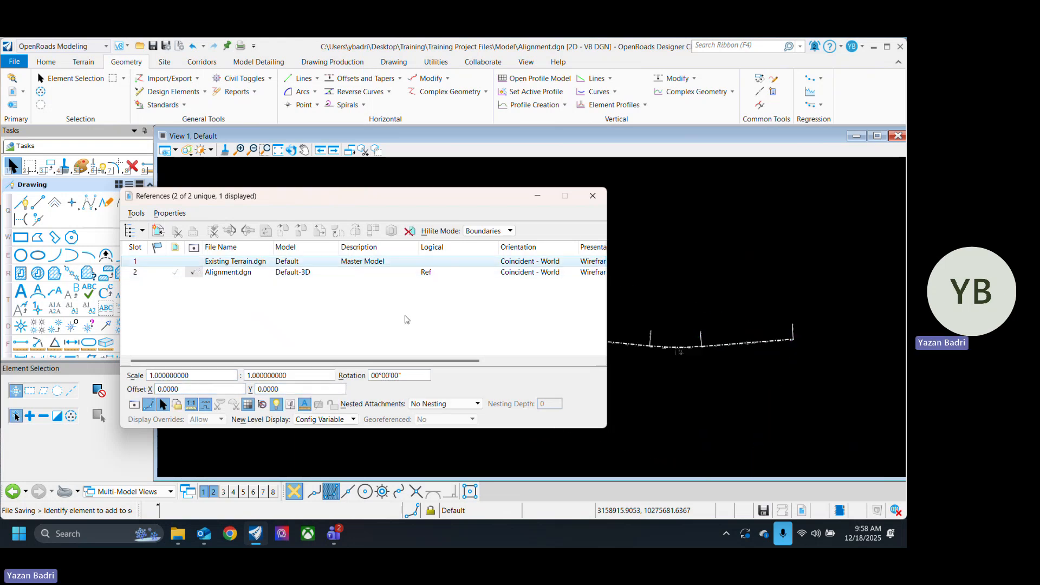
{"action": "left_click", "coordinate": [593, 195]}
{"action": "scroll", "coordinate": [318, 362], "scroll_direction": "up", "scroll_amount": 3}
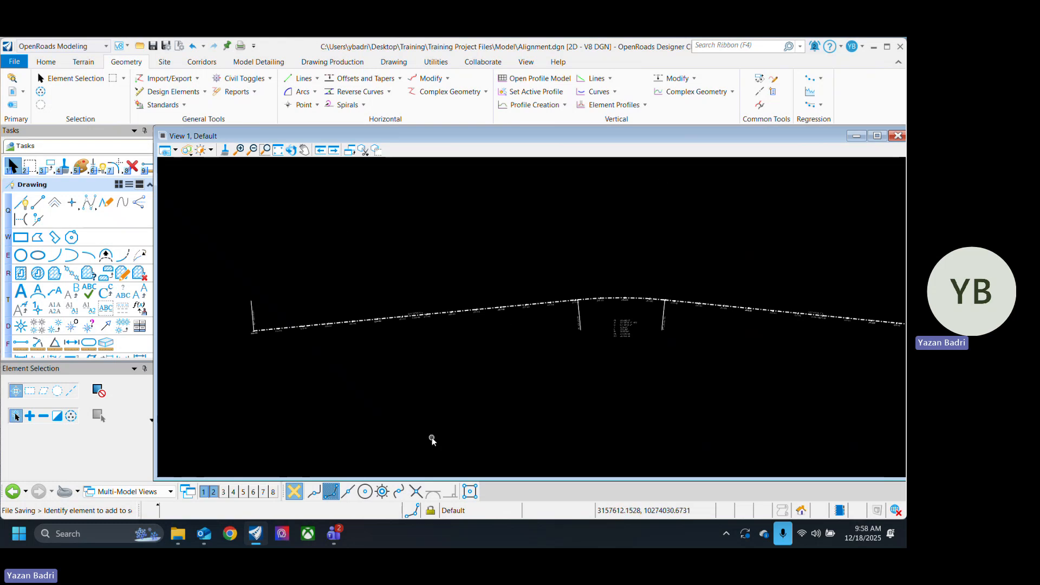
{"action": "mouse_move", "coordinate": [340, 537]}
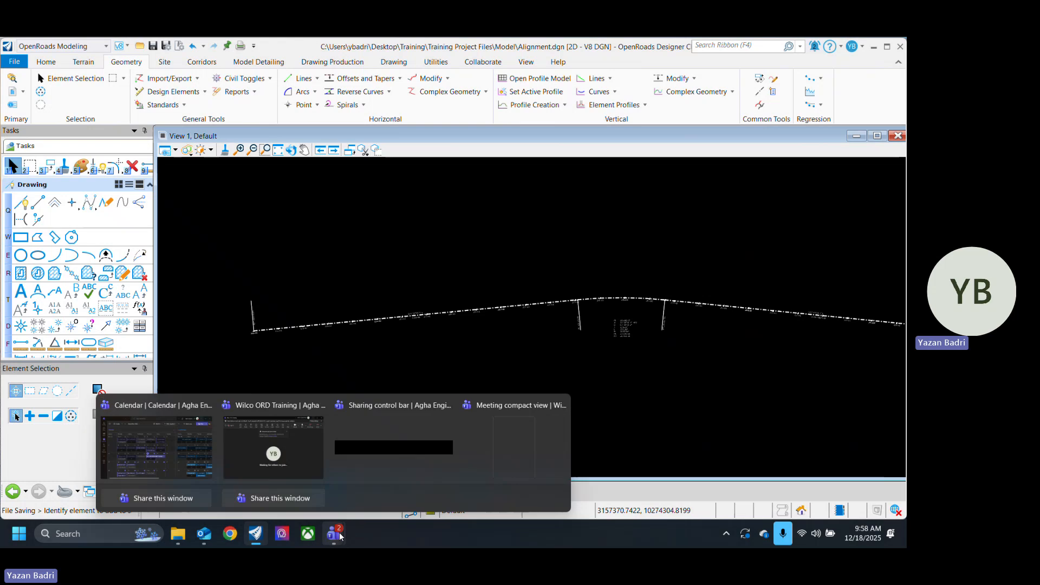
{"action": "mouse_move", "coordinate": [298, 460]}
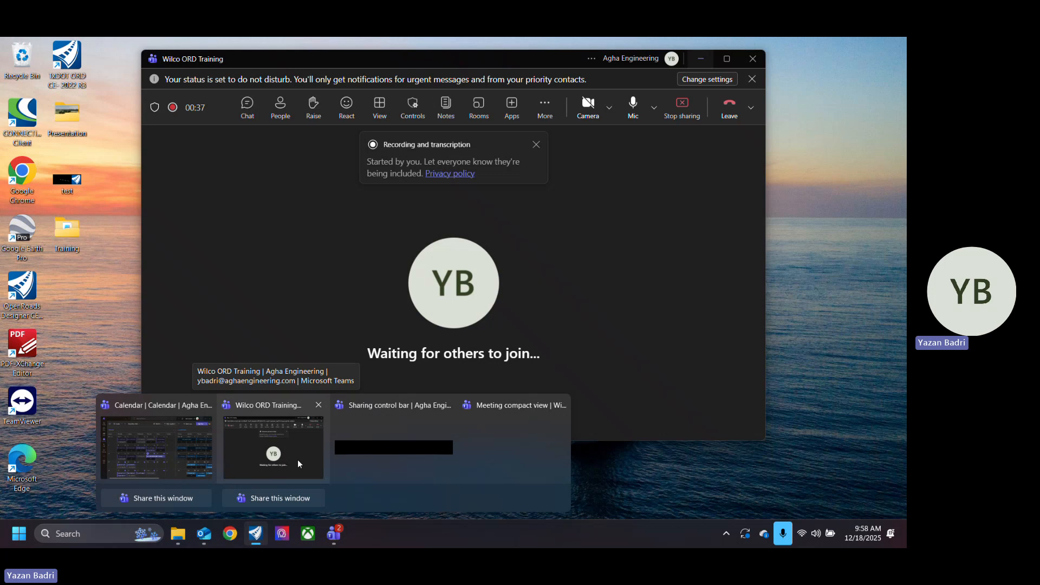
{"action": "left_click", "coordinate": [297, 460]}
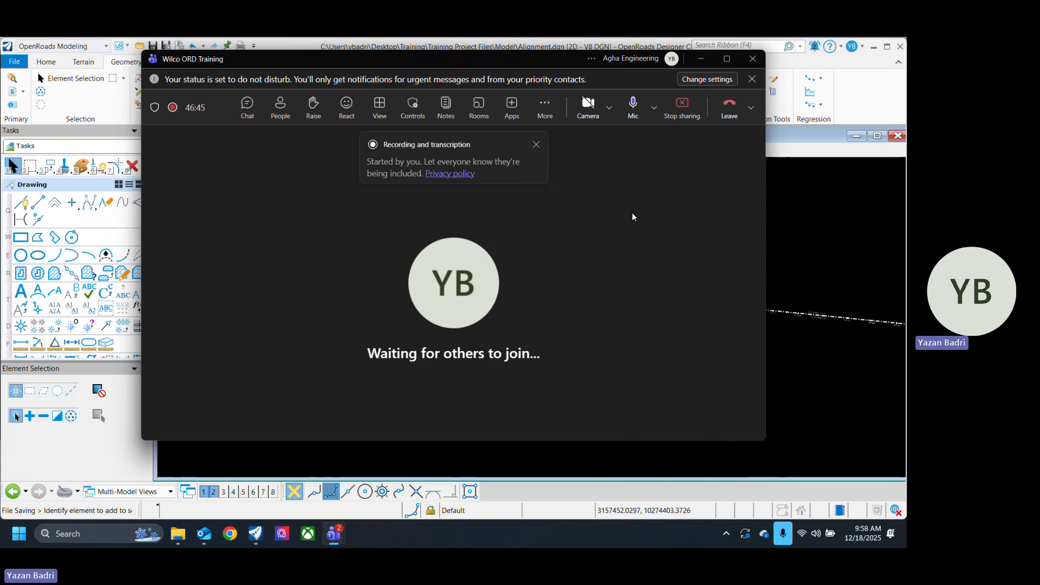
{"action": "left_click", "coordinate": [545, 107]}
{"action": "mouse_move", "coordinate": [585, 140]}
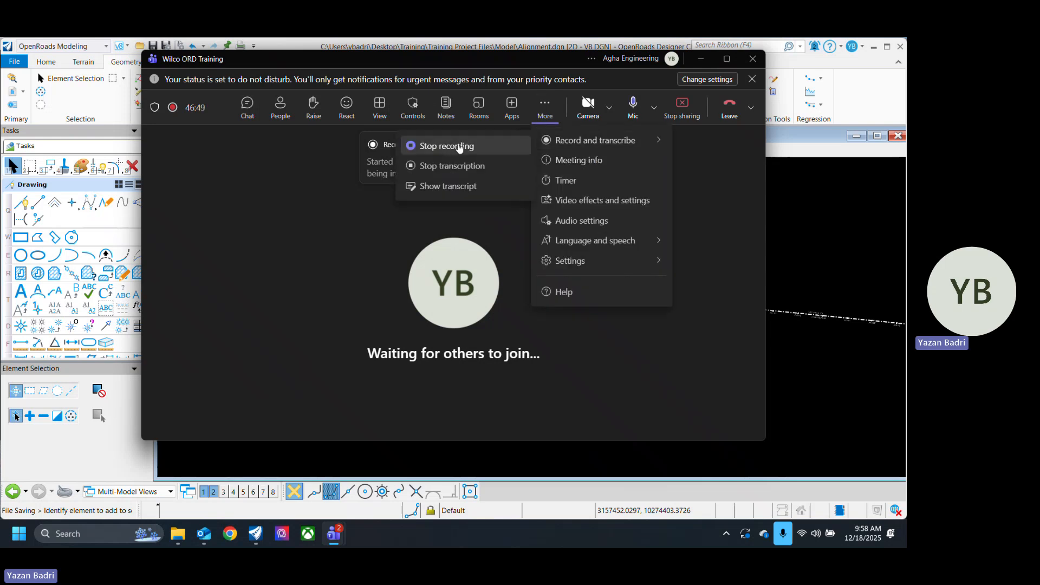